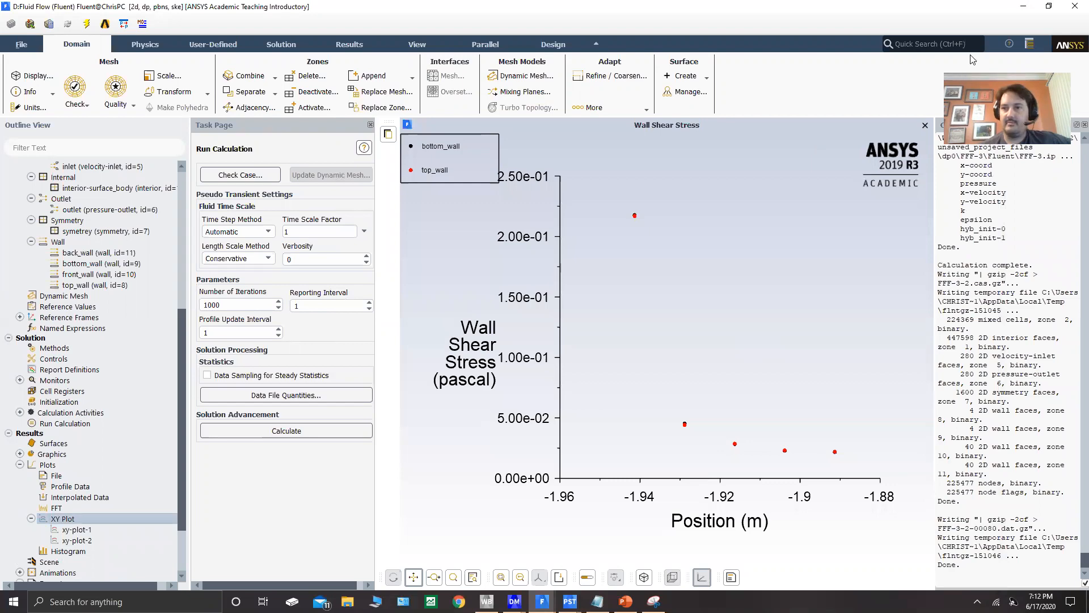
- Minimize the system D Fluent window, save the zero_degrees.txt force notes in Notepad and minimize them
click(1025, 10)
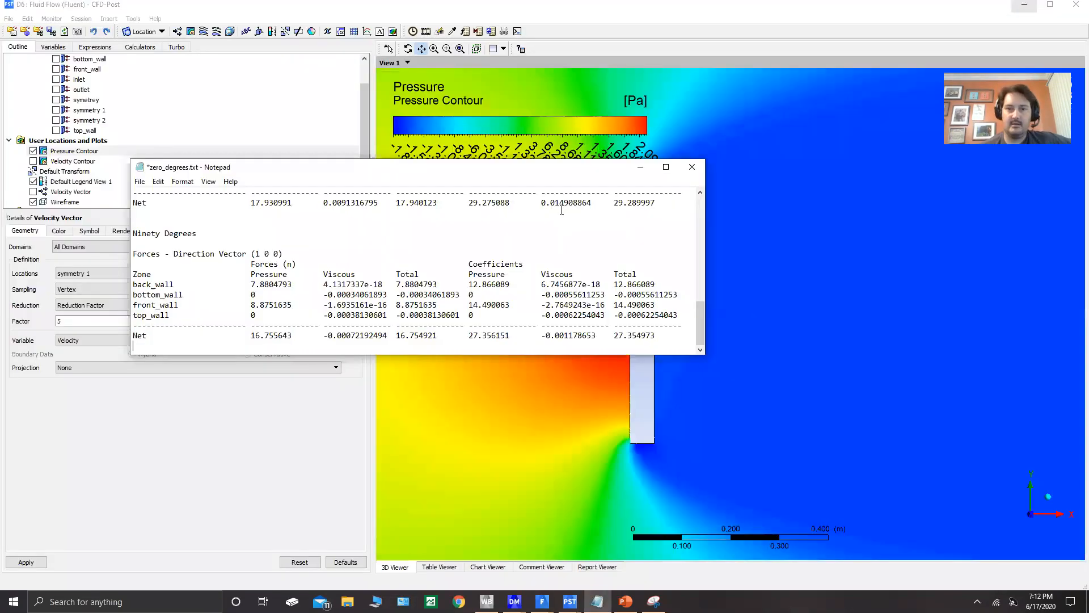
click(641, 166)
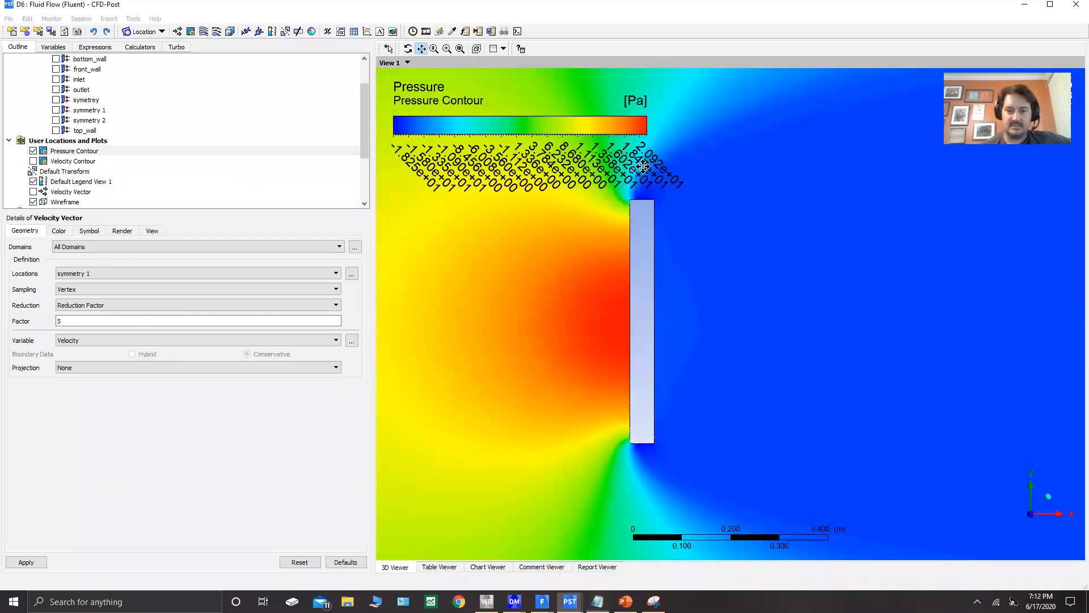
key(alt+Tab)
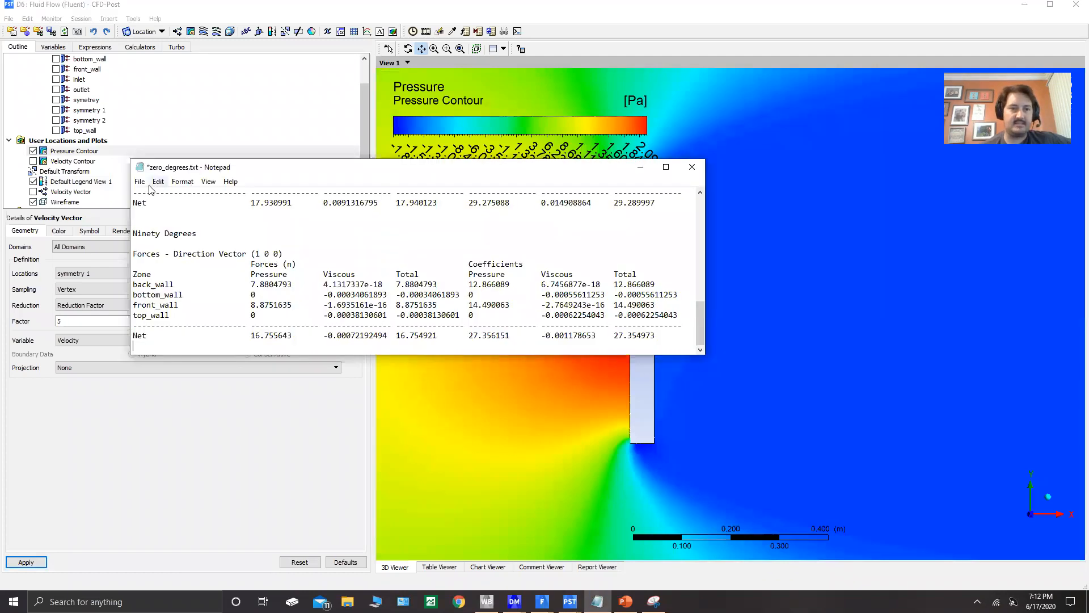
click(139, 181)
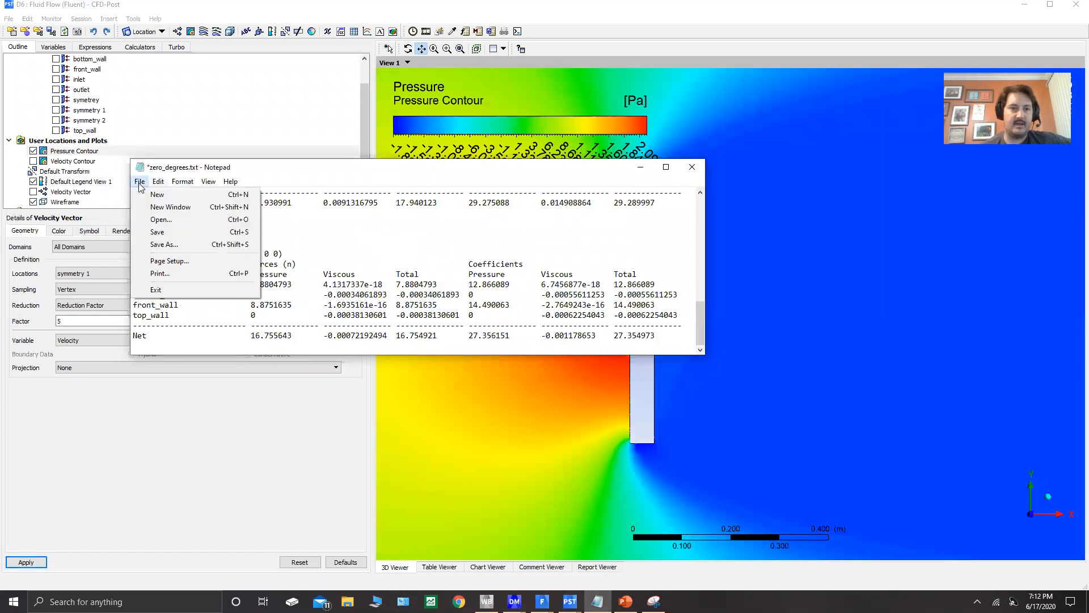
click(161, 231)
click(641, 169)
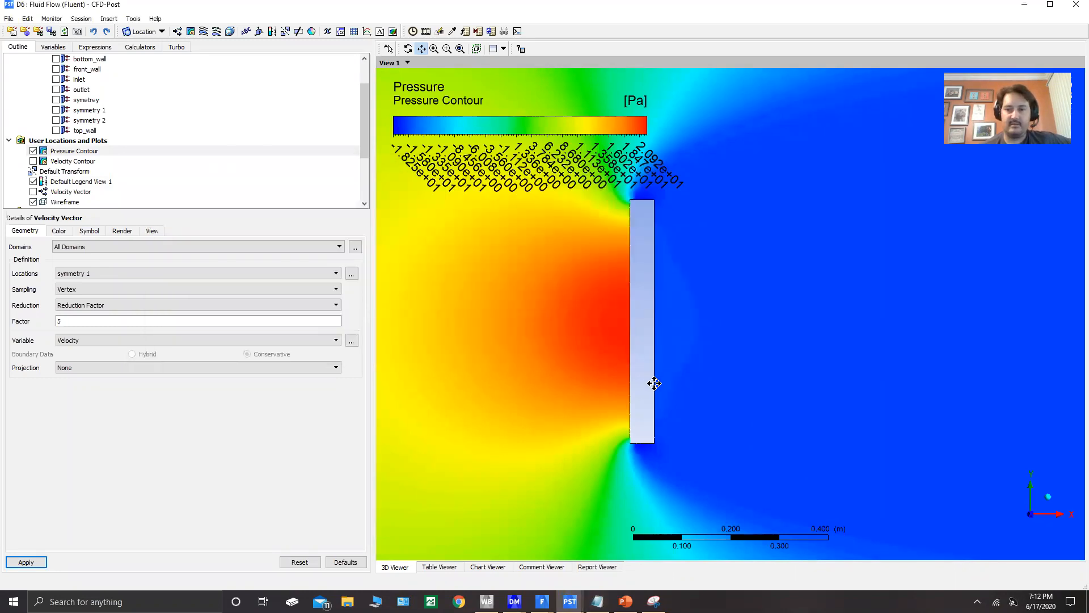
- Minimize the remaining Fluent and CFD-Post windows and refresh system C's CFD-Post results with the new upstream data
click(1024, 8)
click(1035, 9)
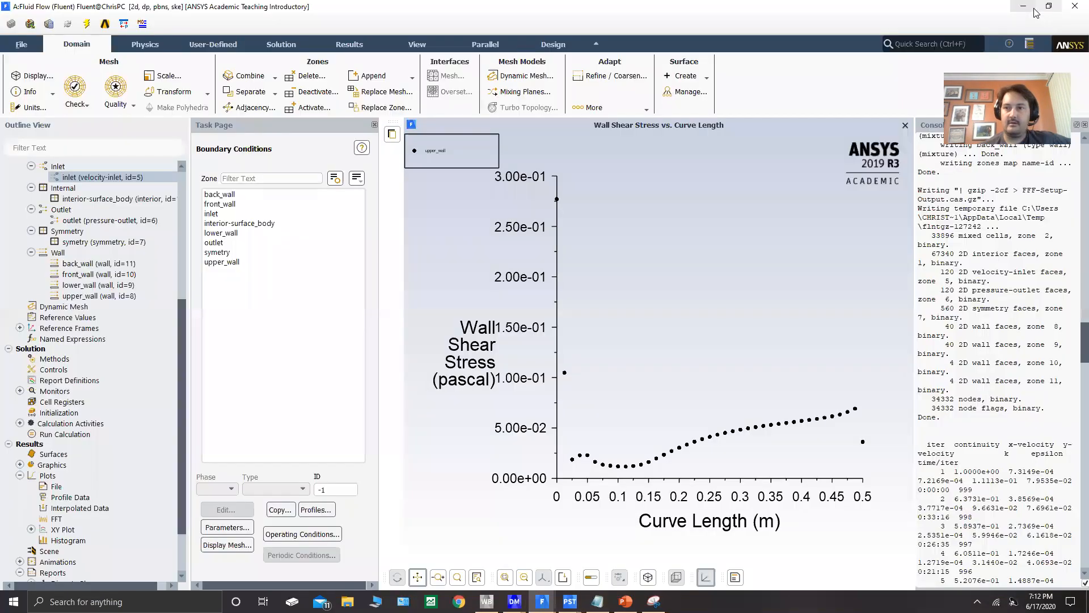
click(1035, 9)
click(1026, 7)
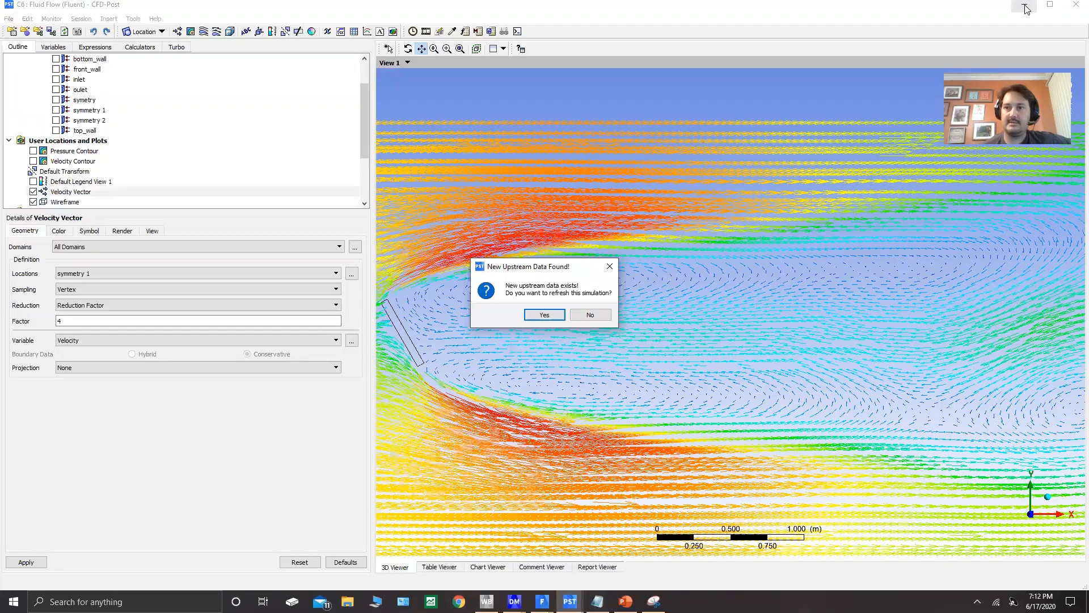
click(544, 315)
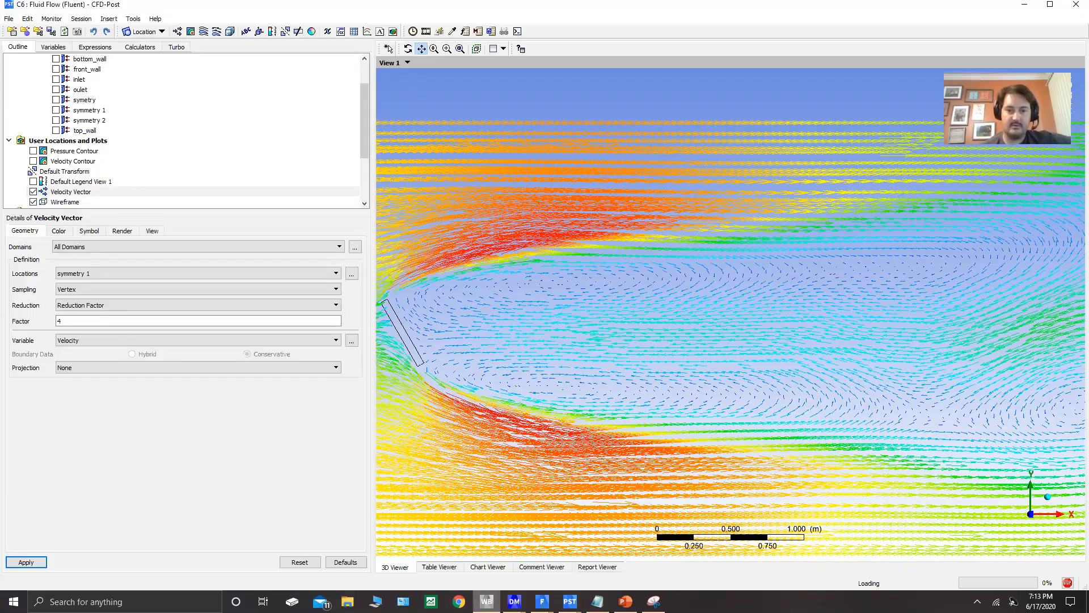
- Request a license repeatedly for system A's CFD-Post session to dismiss the license notice
click(515, 601)
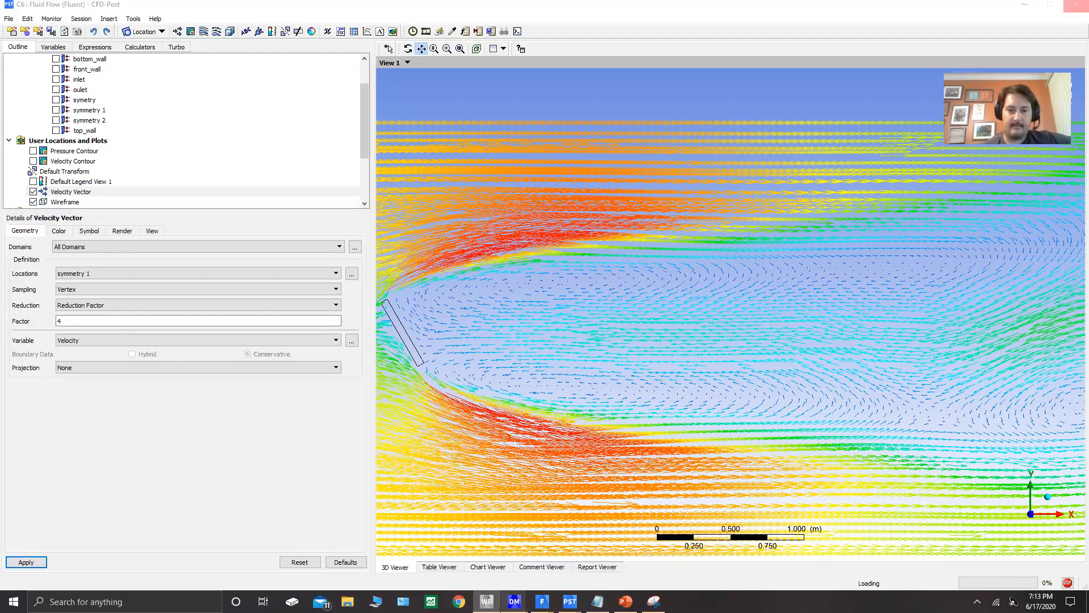
mouse_move(542, 602)
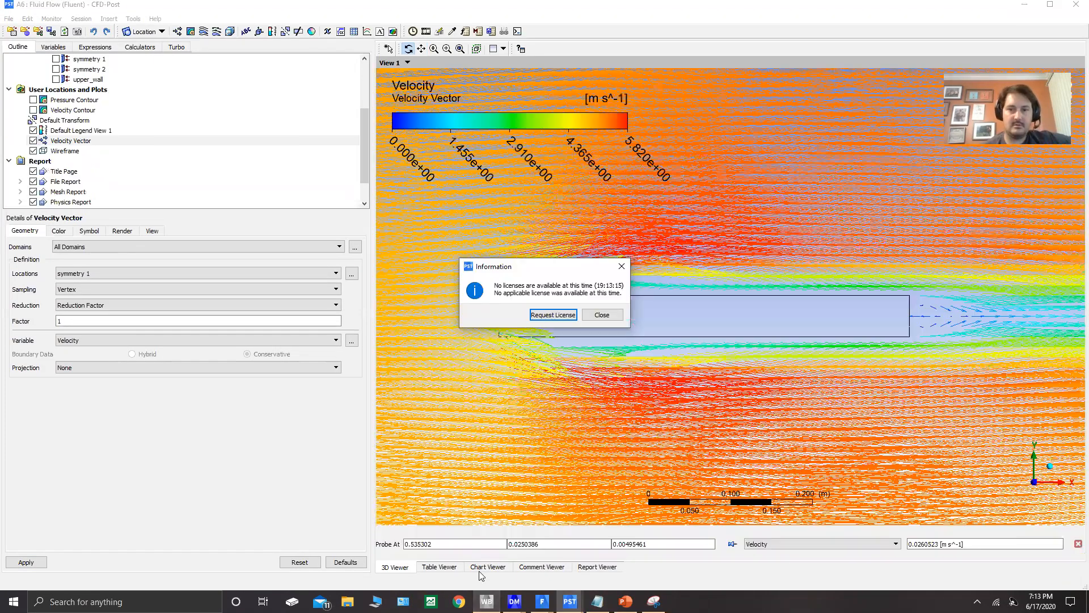
click(553, 315)
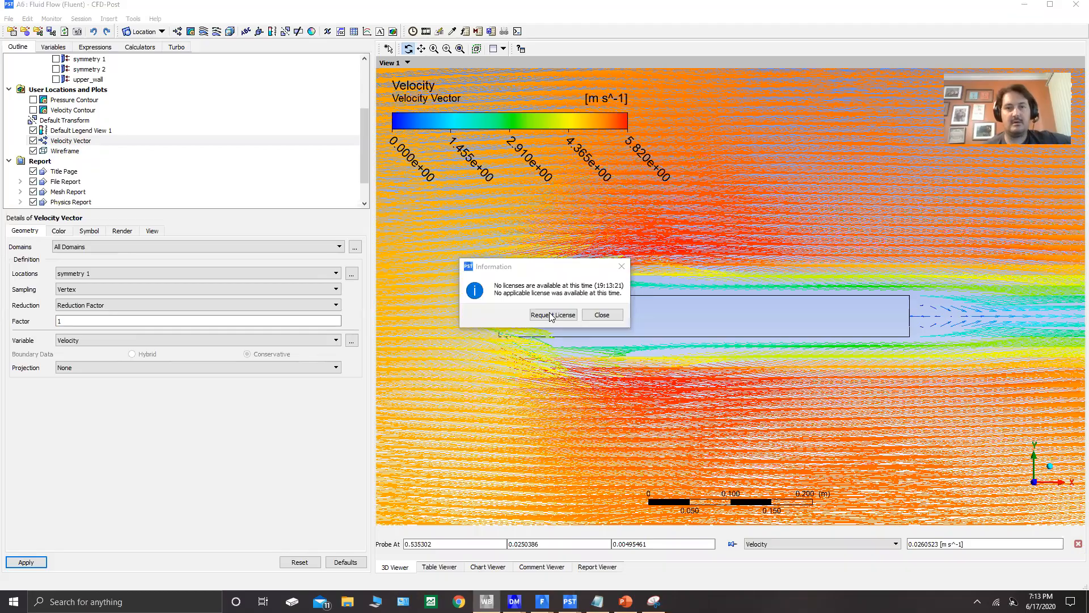
click(551, 316)
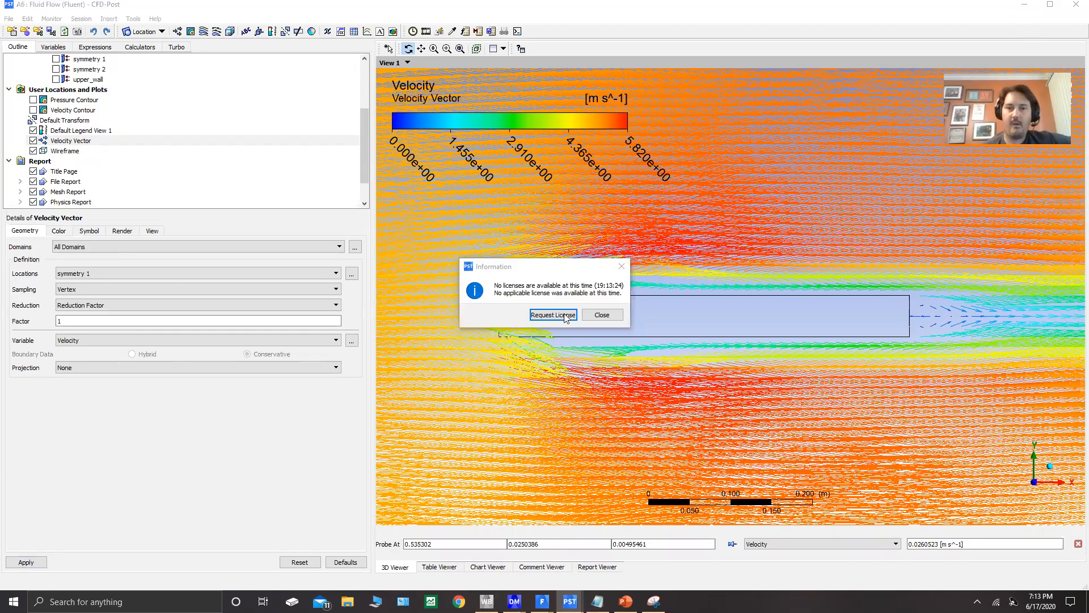
click(553, 315)
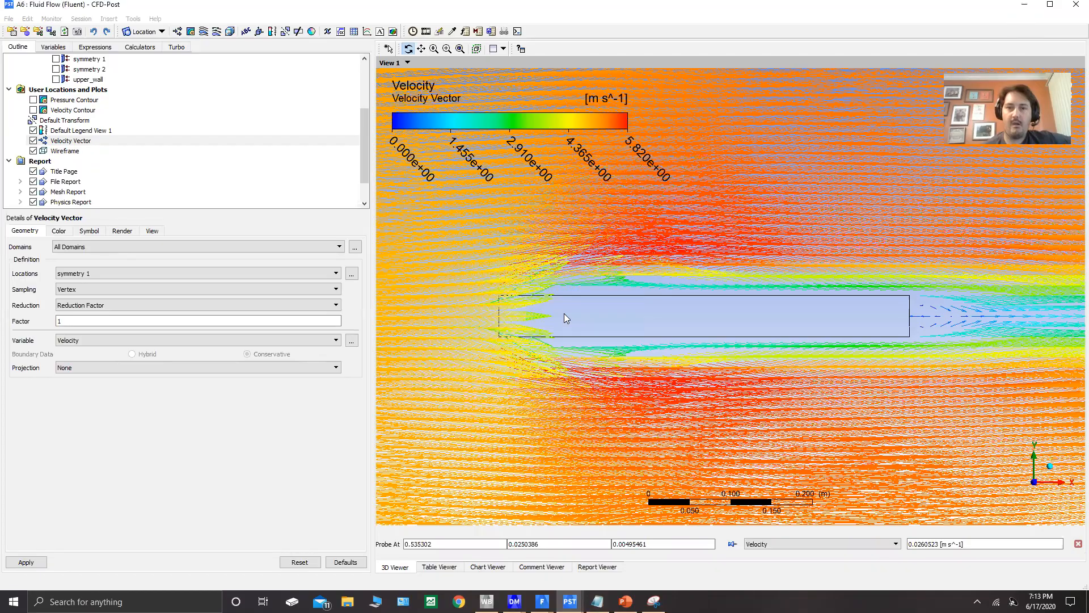
click(565, 314)
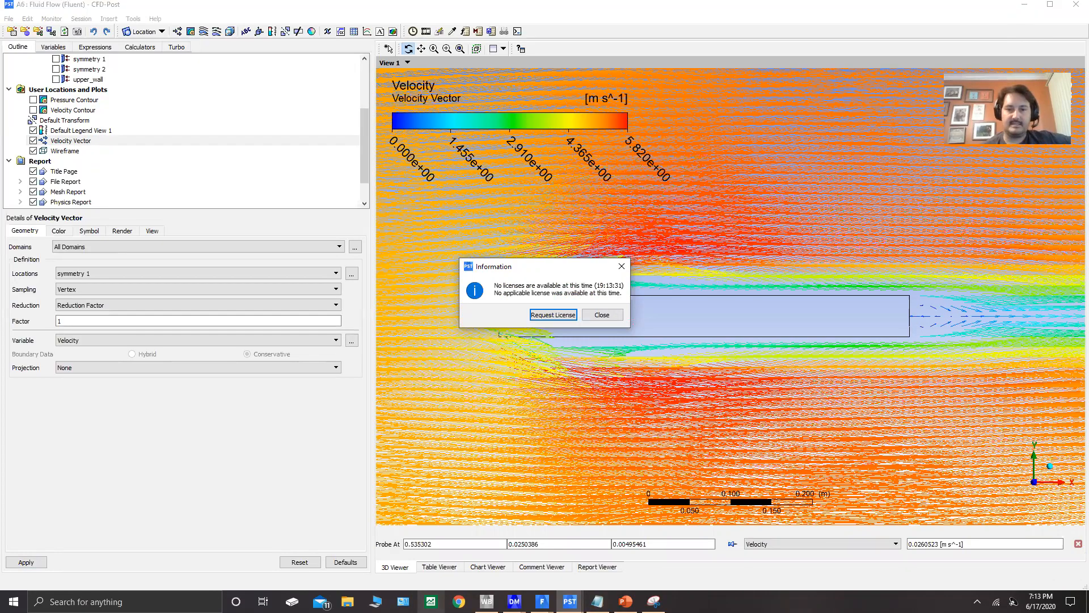
click(514, 602)
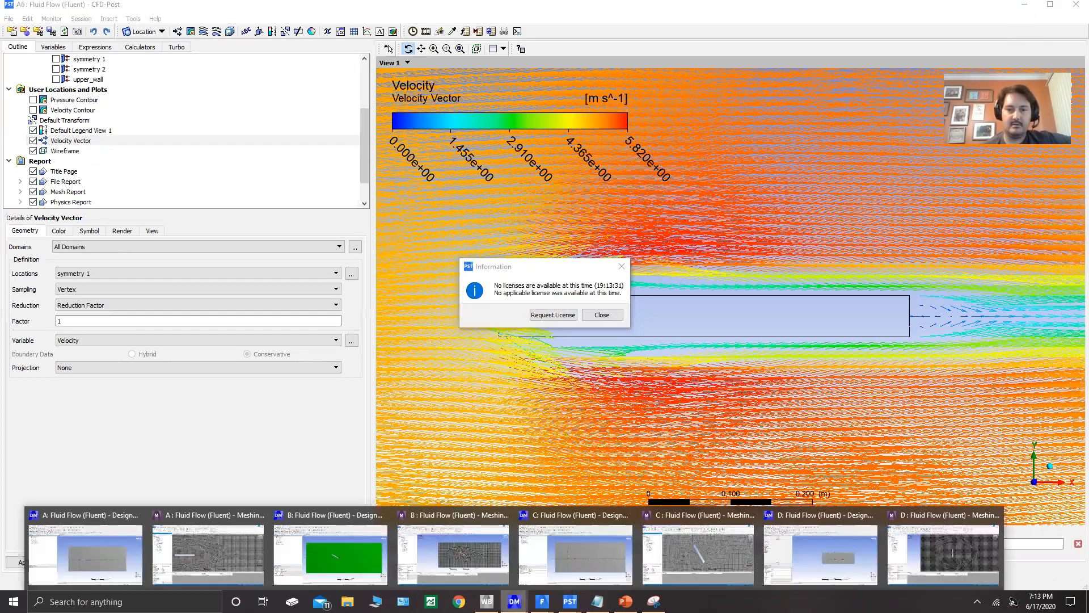
click(553, 315)
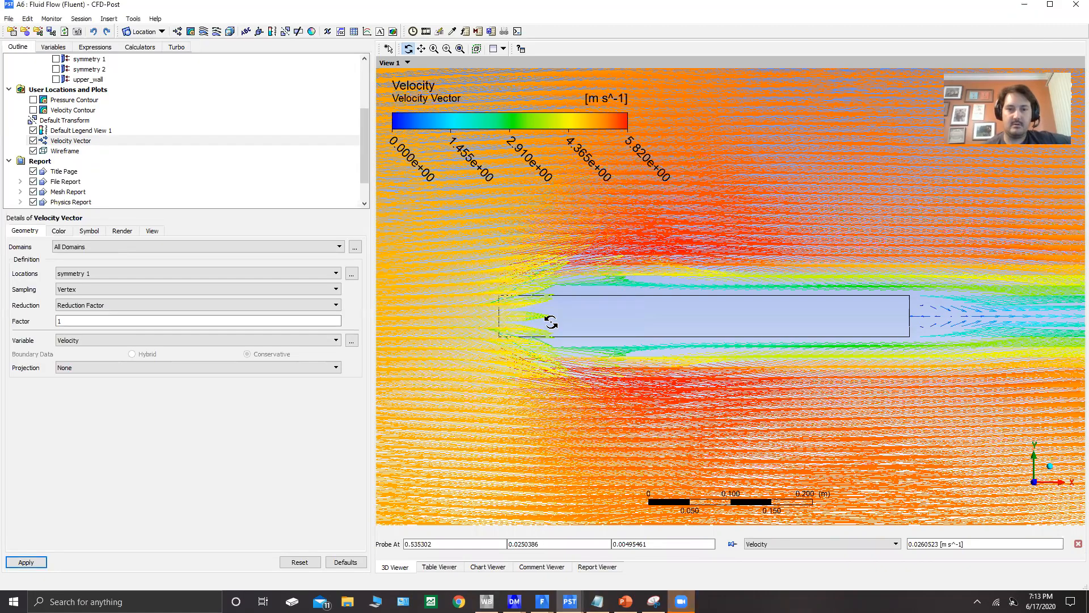
- Switch to Workbench and look over Fluid Flow (Fluent) systems A to D in the Project Schematic
click(487, 601)
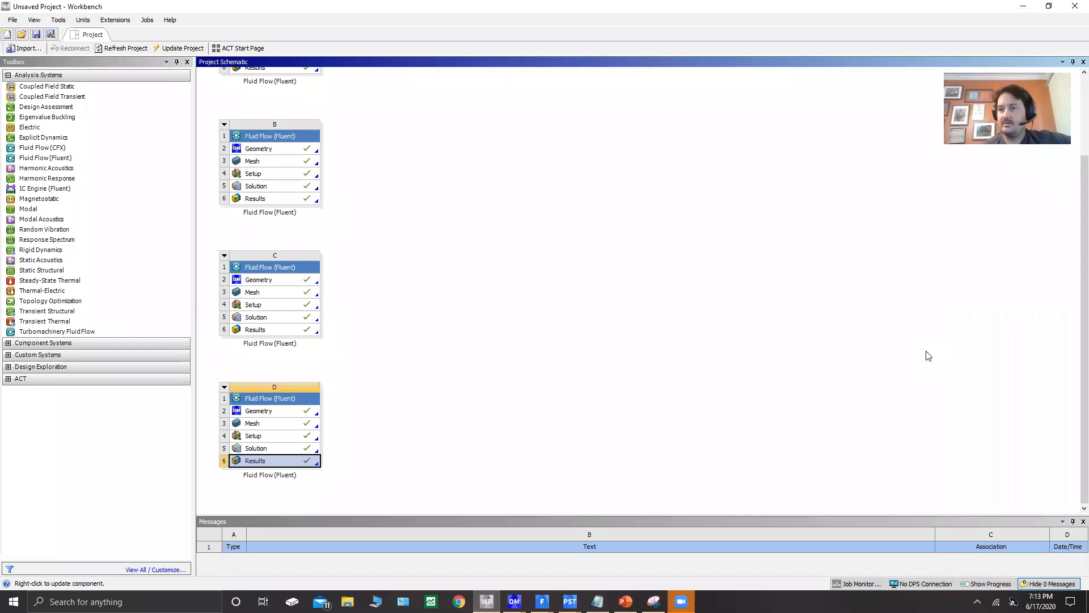
scroll(1073, 171, up, 1)
scroll(1074, 126, up, 2)
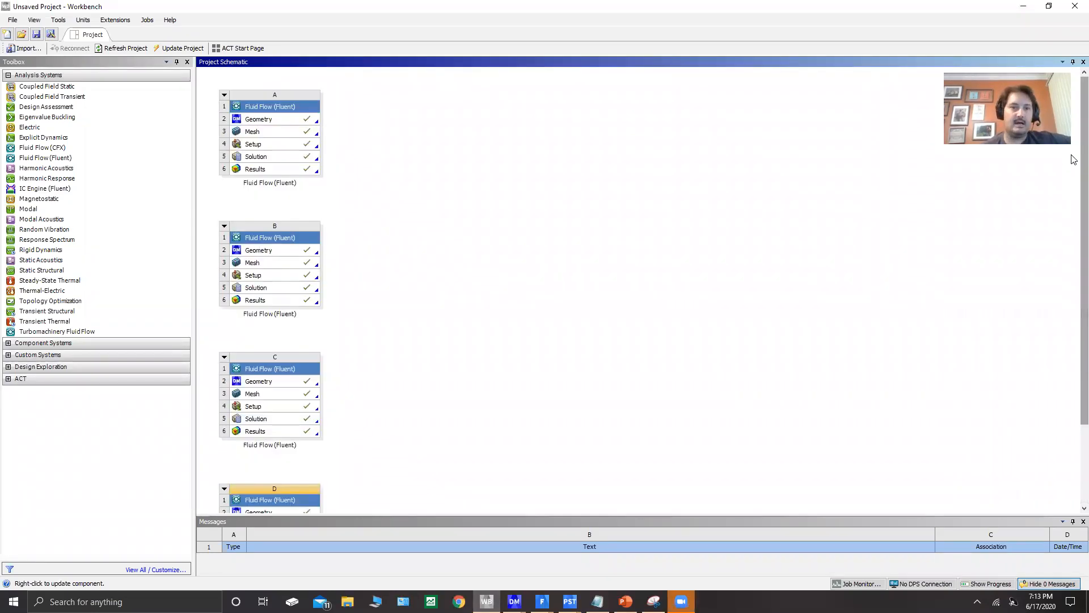
scroll(1073, 255, down, 3)
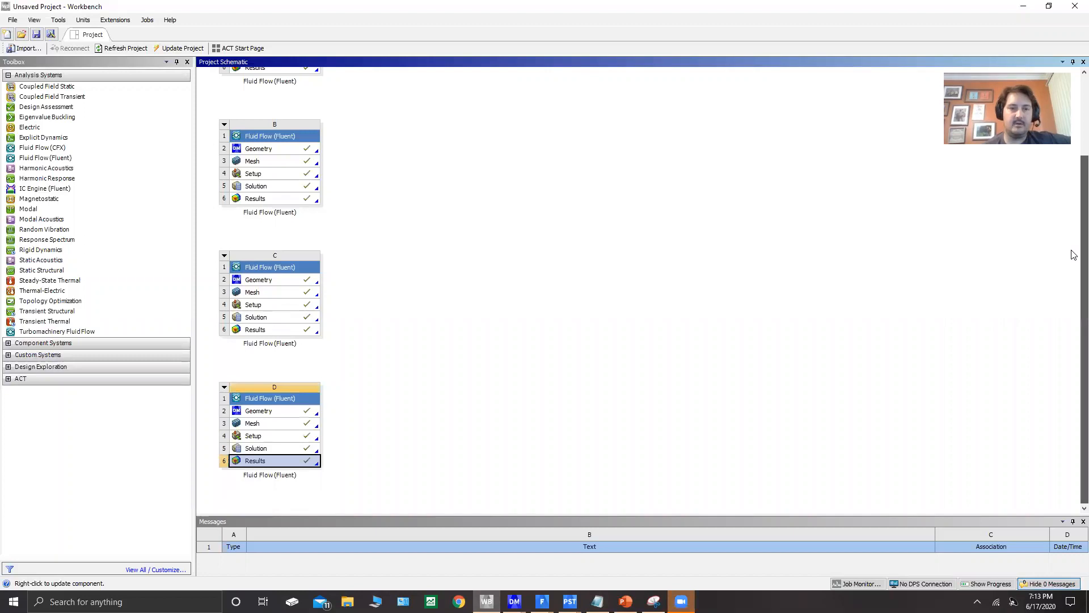
scroll(255, 120, up, 3)
- Bring up system A's geometry in the already running DesignModeler session
click(255, 121)
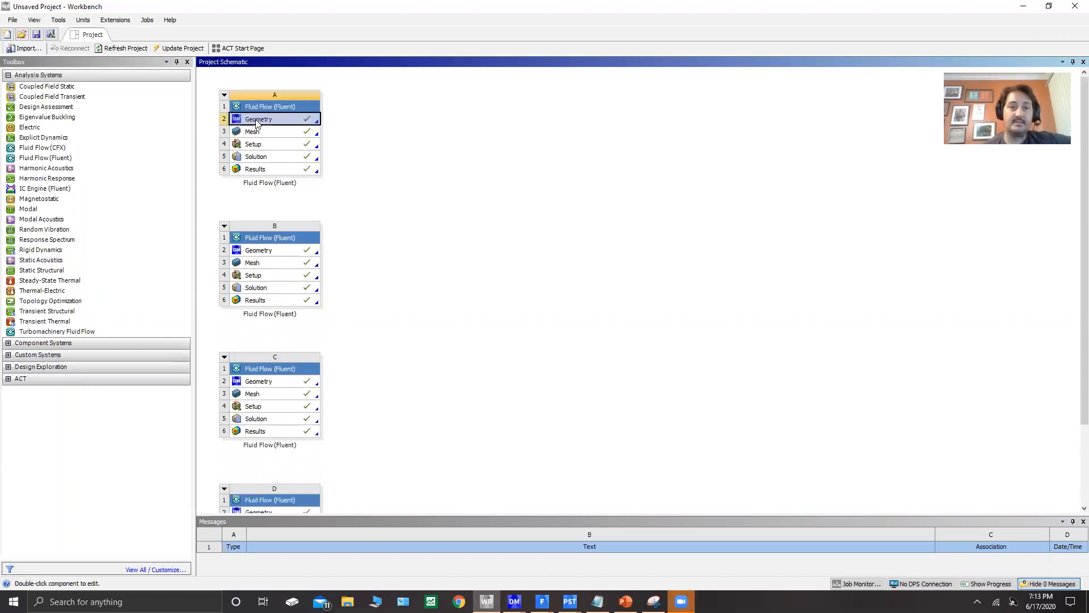
right_click(256, 122)
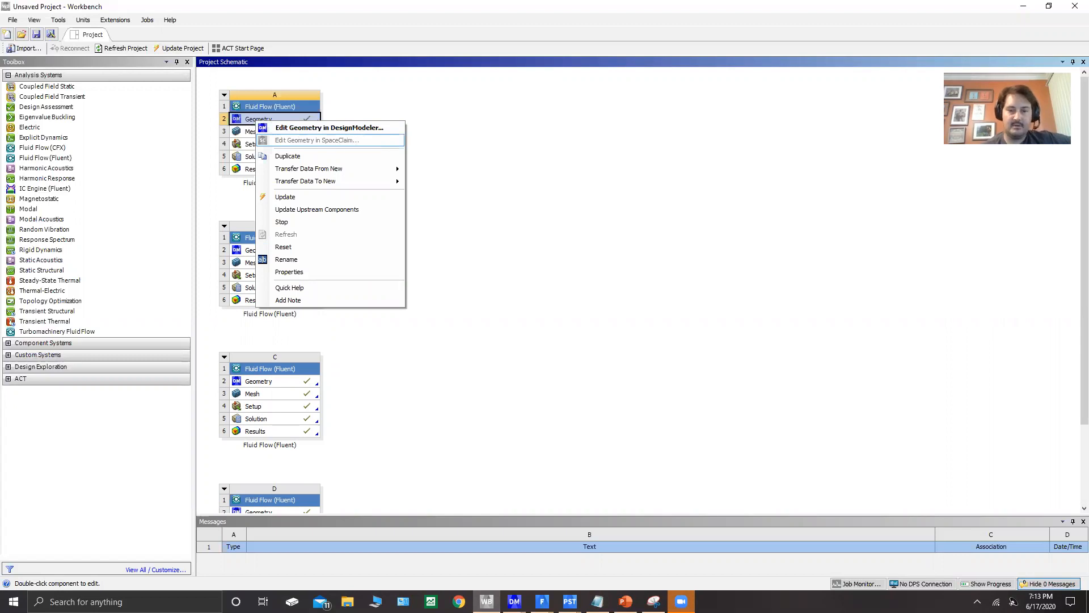
mouse_move(514, 602)
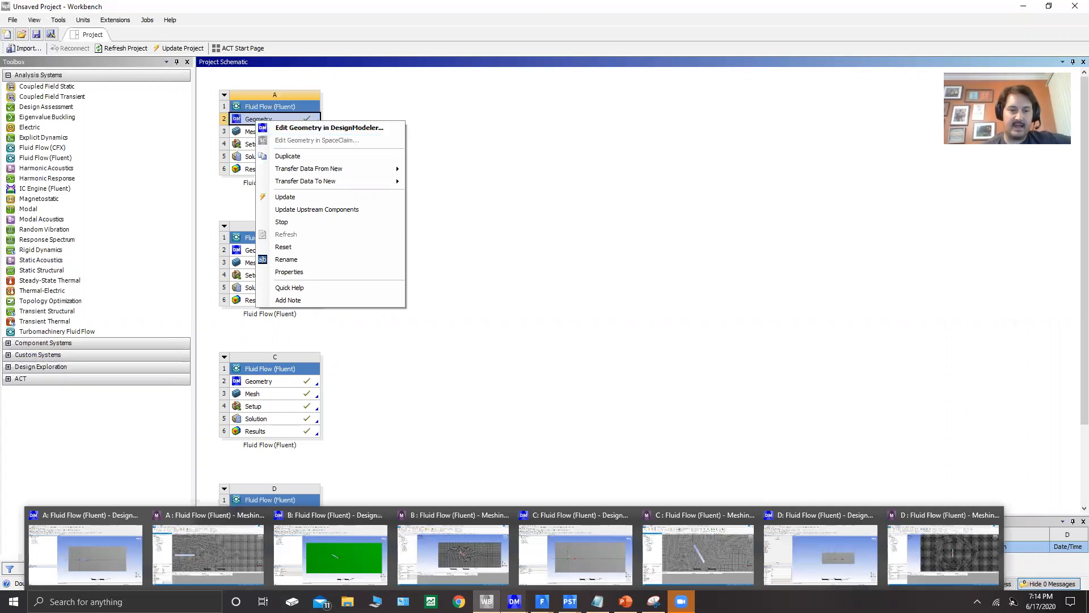
click(95, 563)
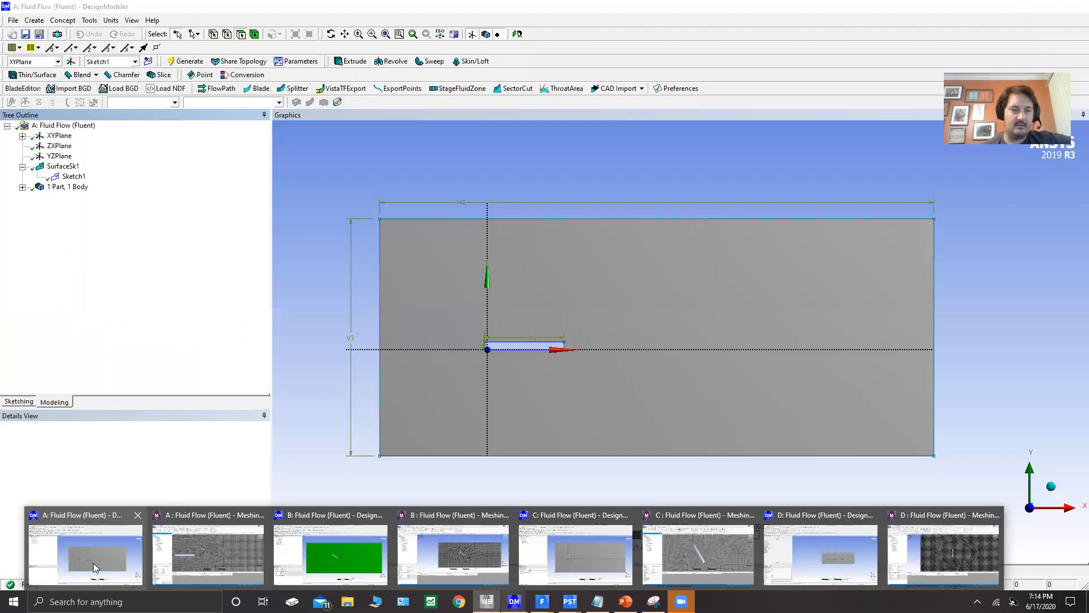
click(191, 557)
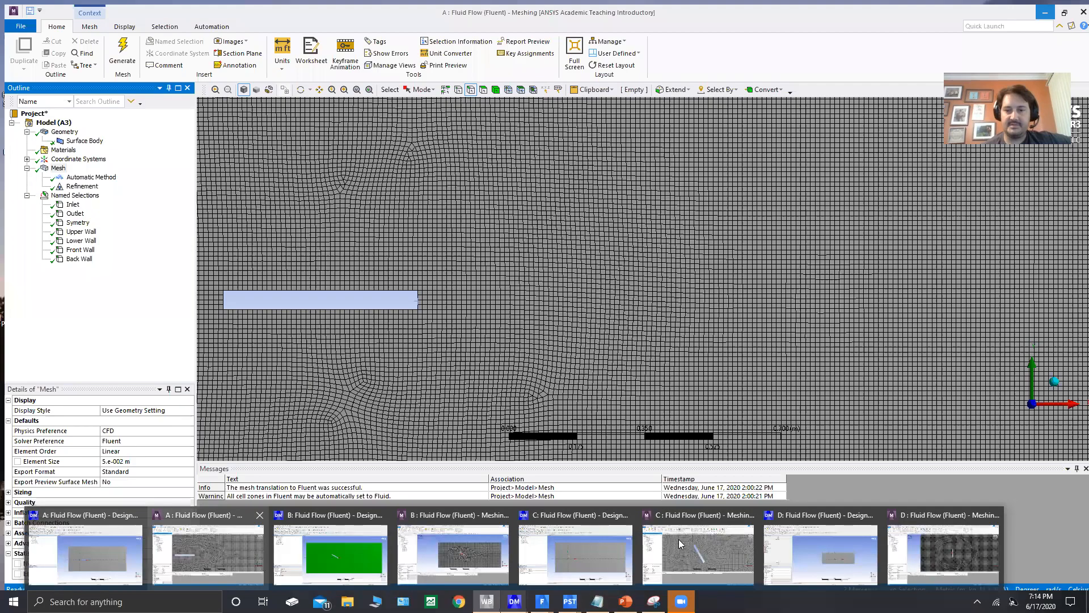
click(678, 539)
click(821, 550)
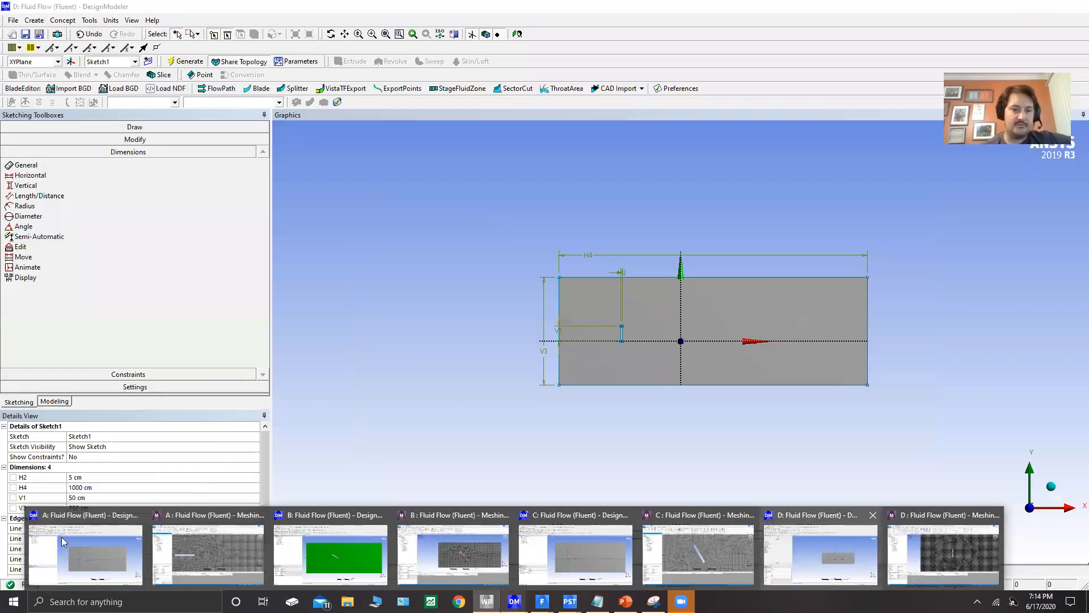
click(126, 550)
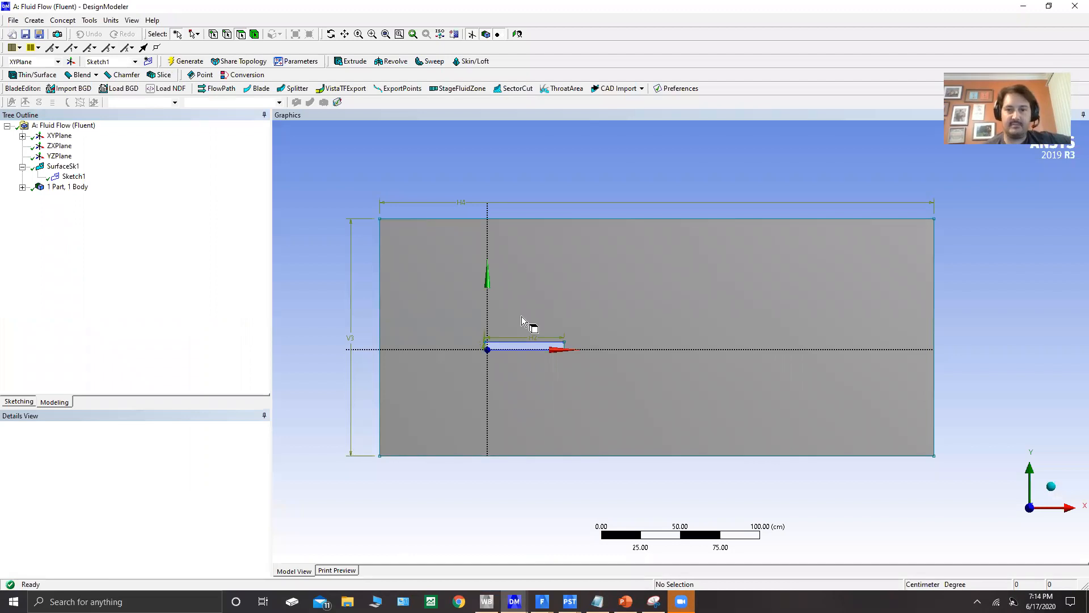
- Review system A's Sketch1 dimensions, the Rectangle and General dimension tools, and the Concept commands for creating surfaces
click(15, 402)
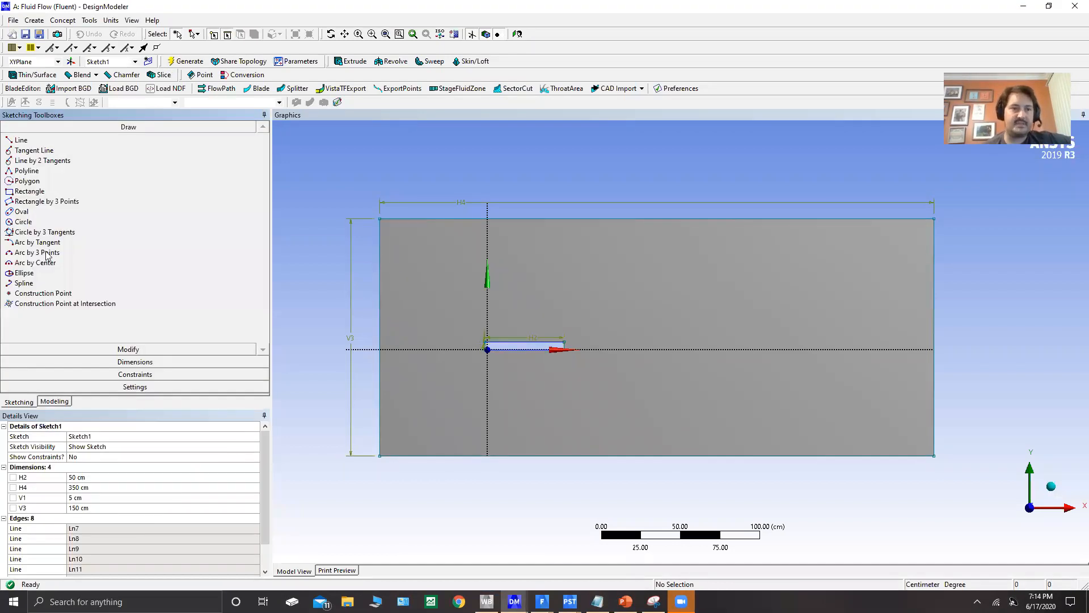
click(35, 182)
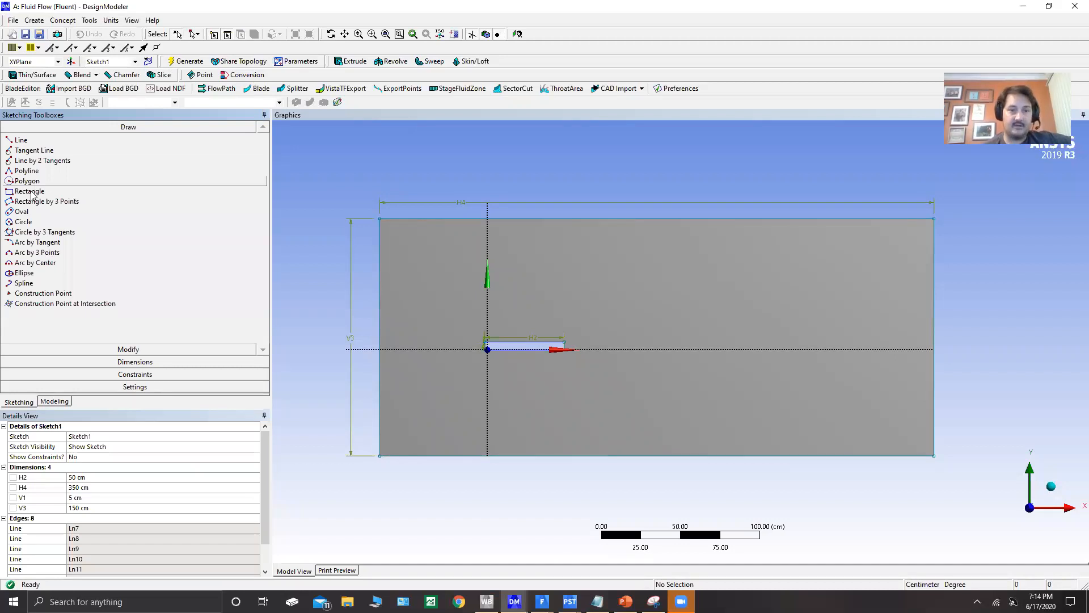
click(30, 192)
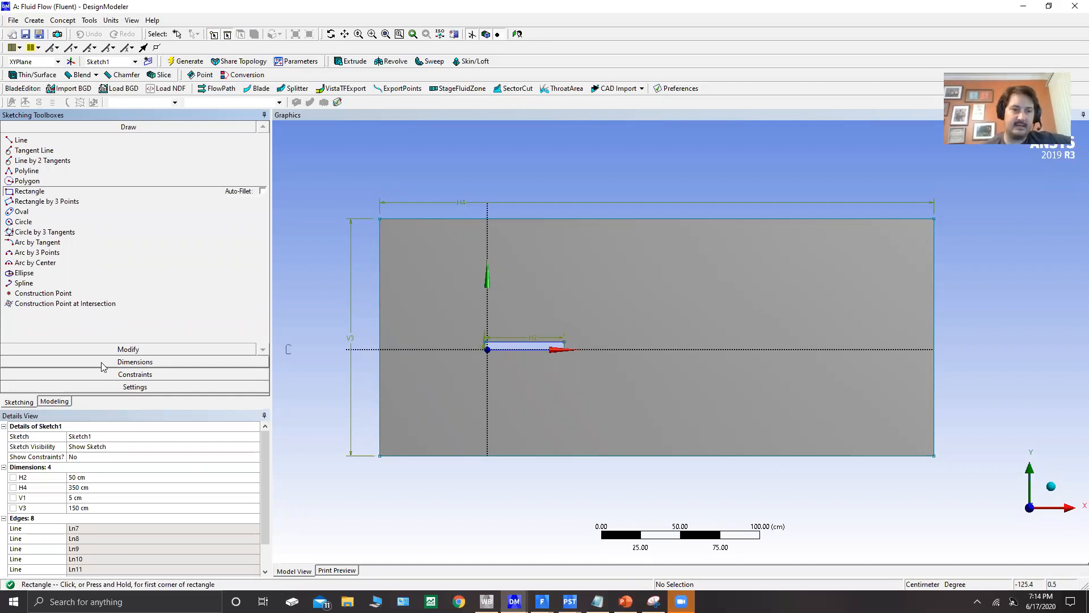
click(135, 361)
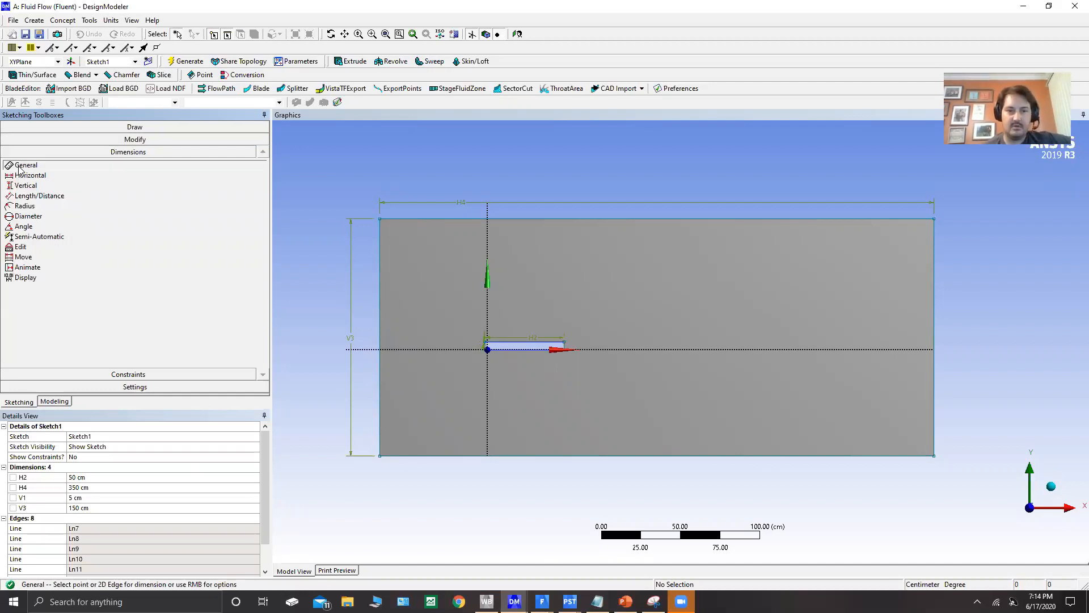
click(486, 348)
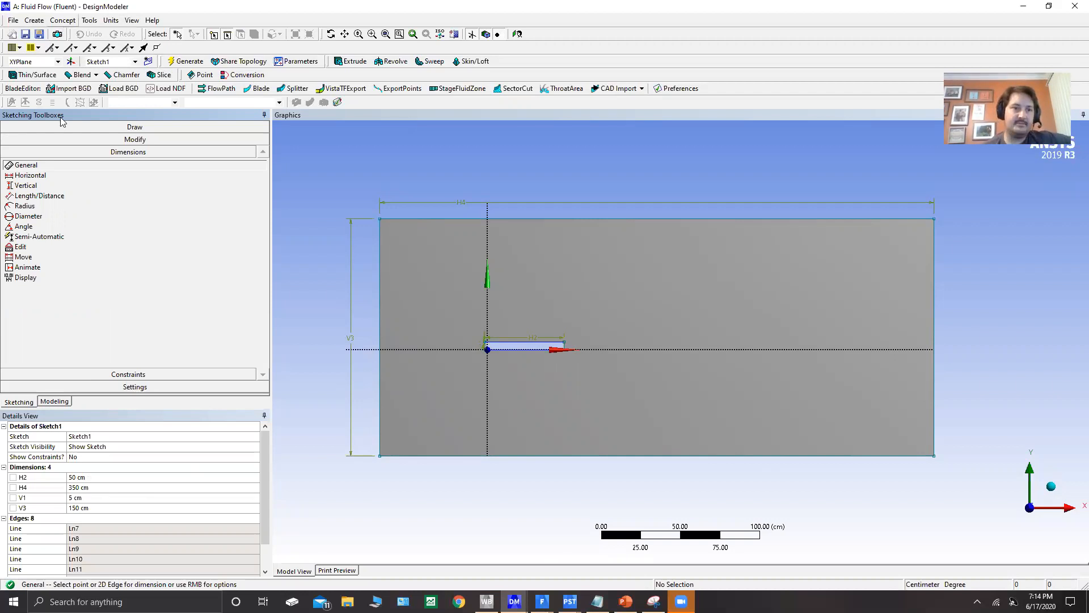
key(alt+n)
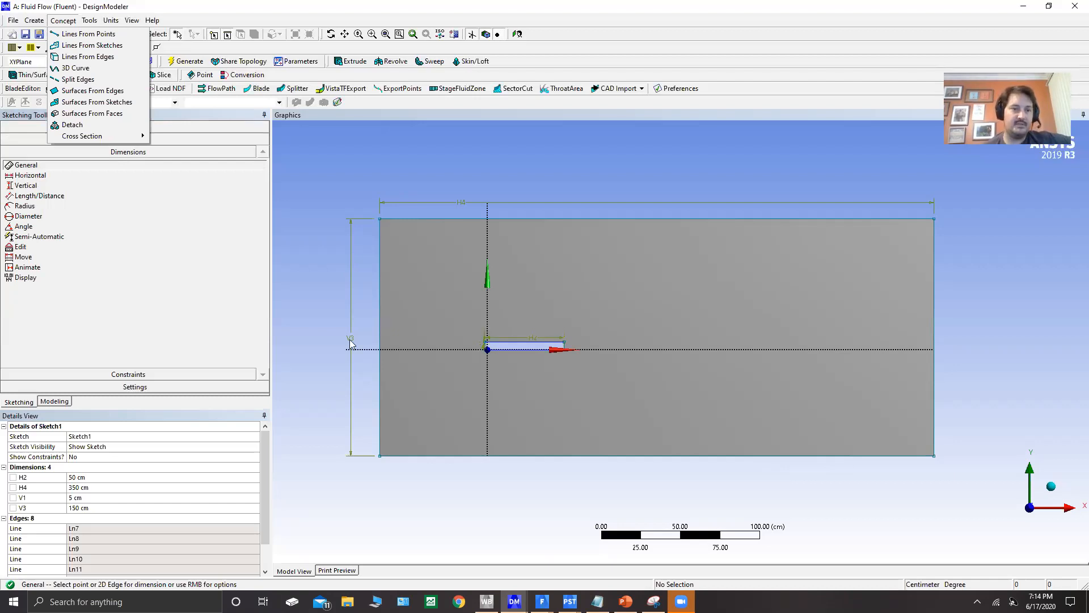
click(91, 212)
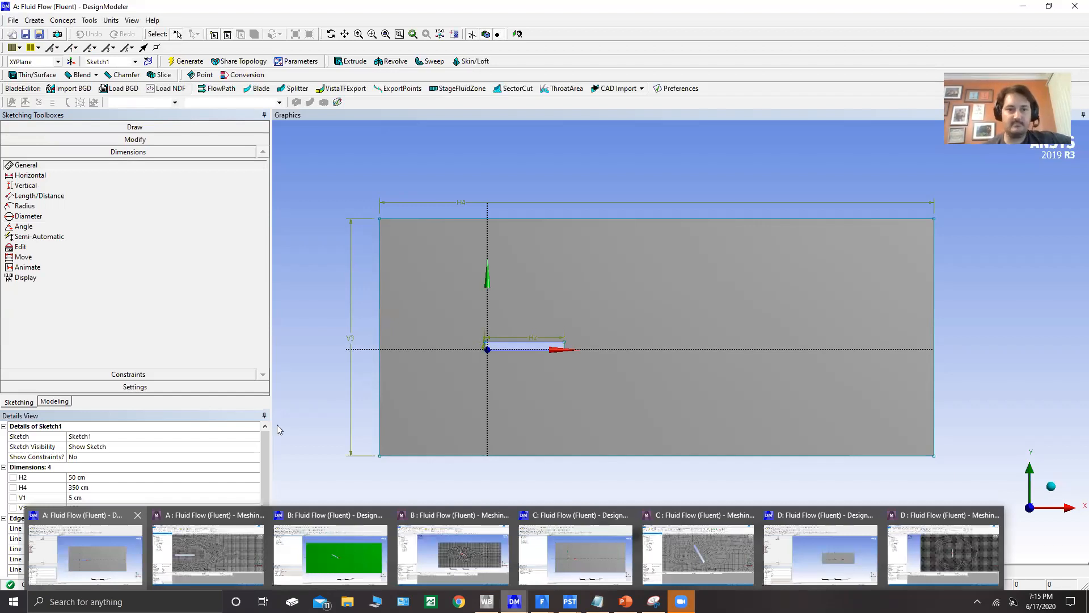
- Switch to system A's mesh and review the Refinement control's settings, the Generate command and the mesh around the plate
click(208, 554)
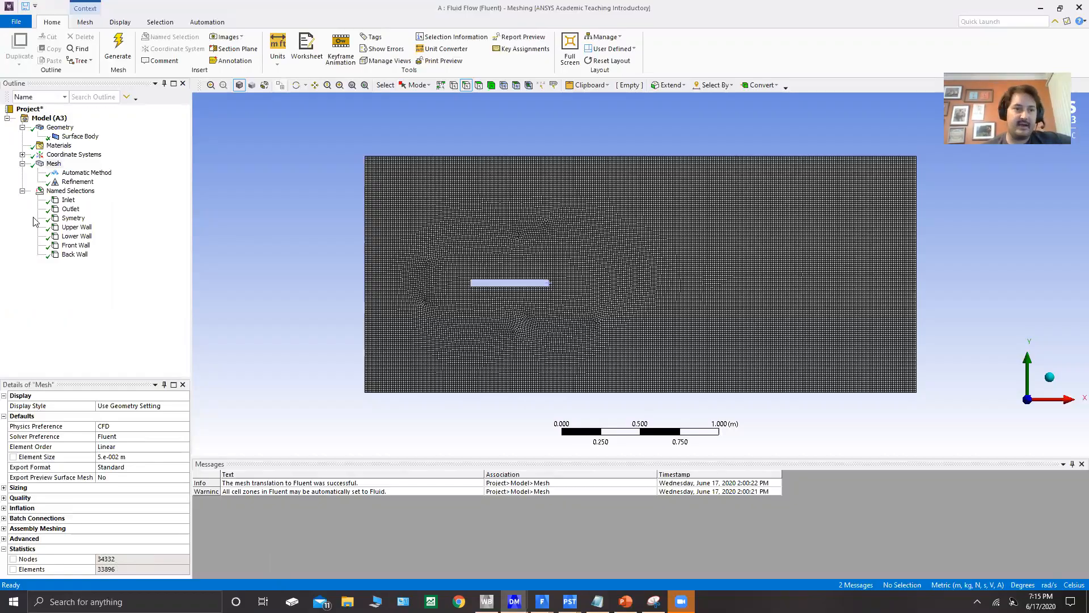
click(73, 182)
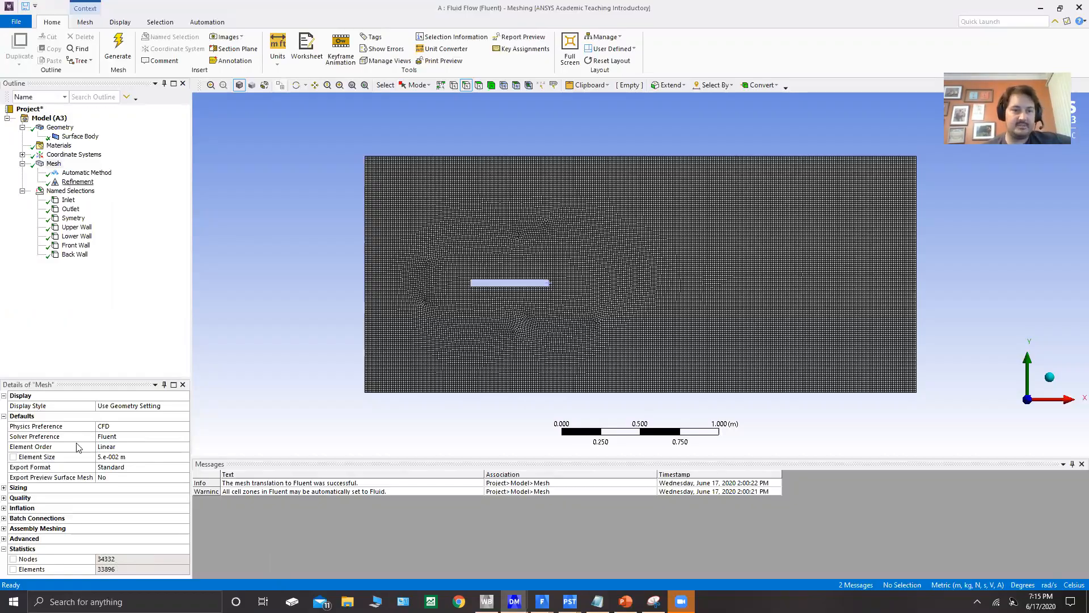
click(165, 449)
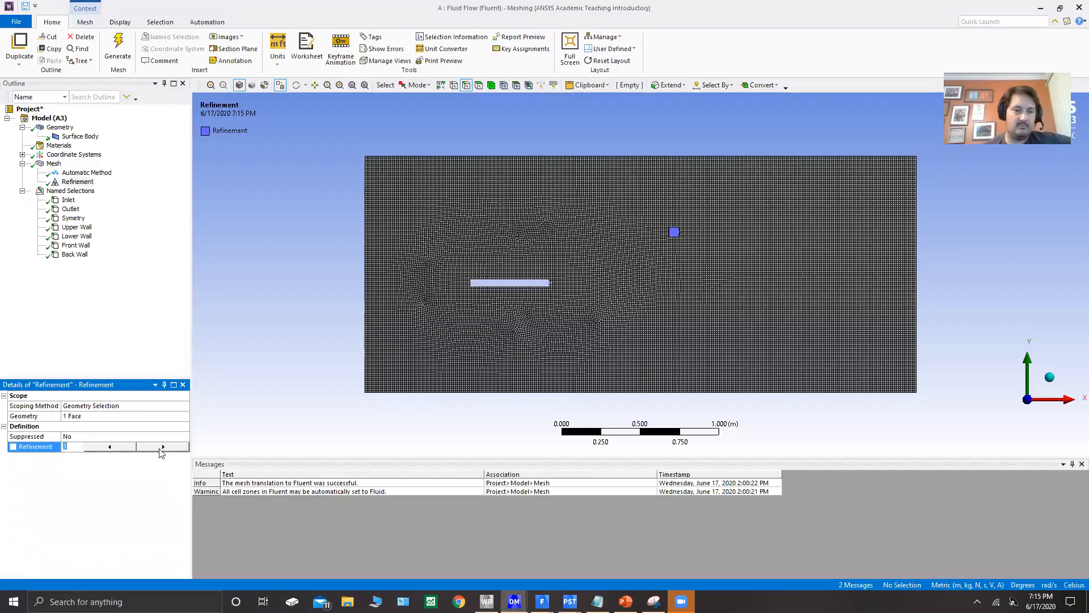
text(2)
click(160, 193)
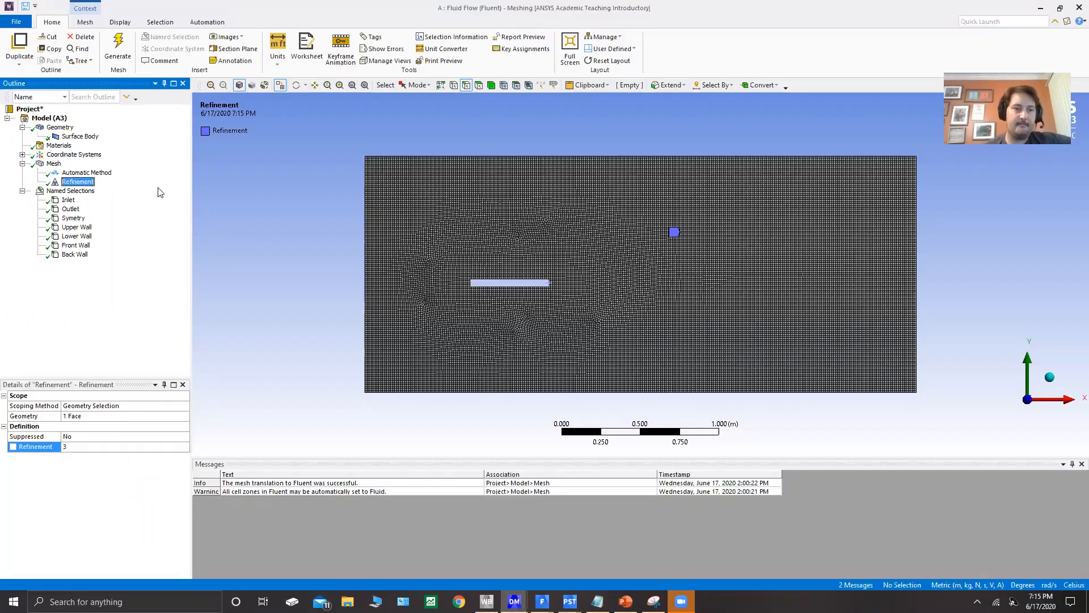
click(130, 43)
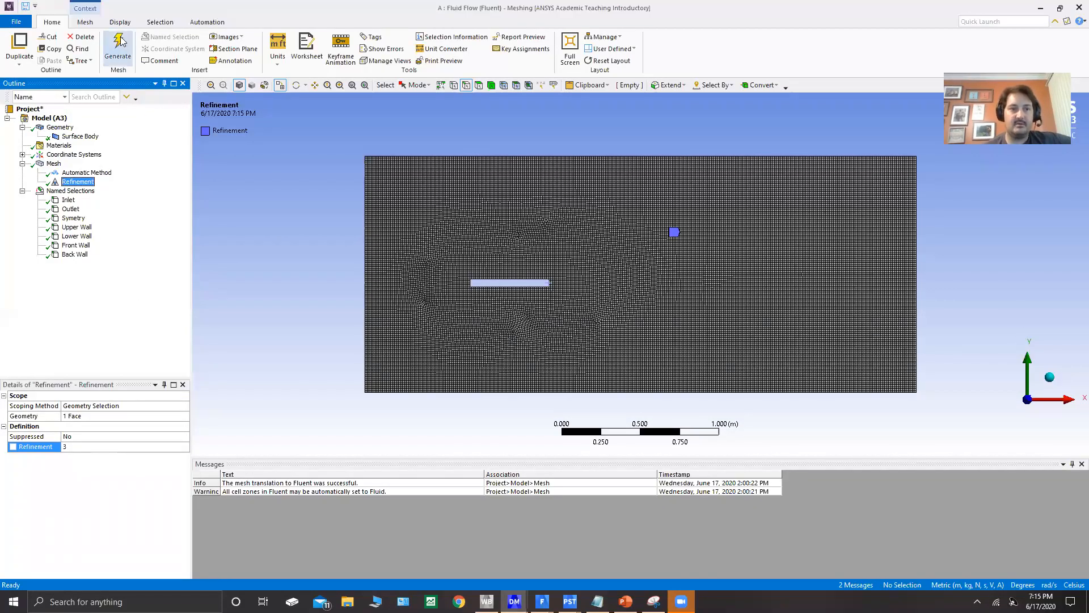
click(121, 41)
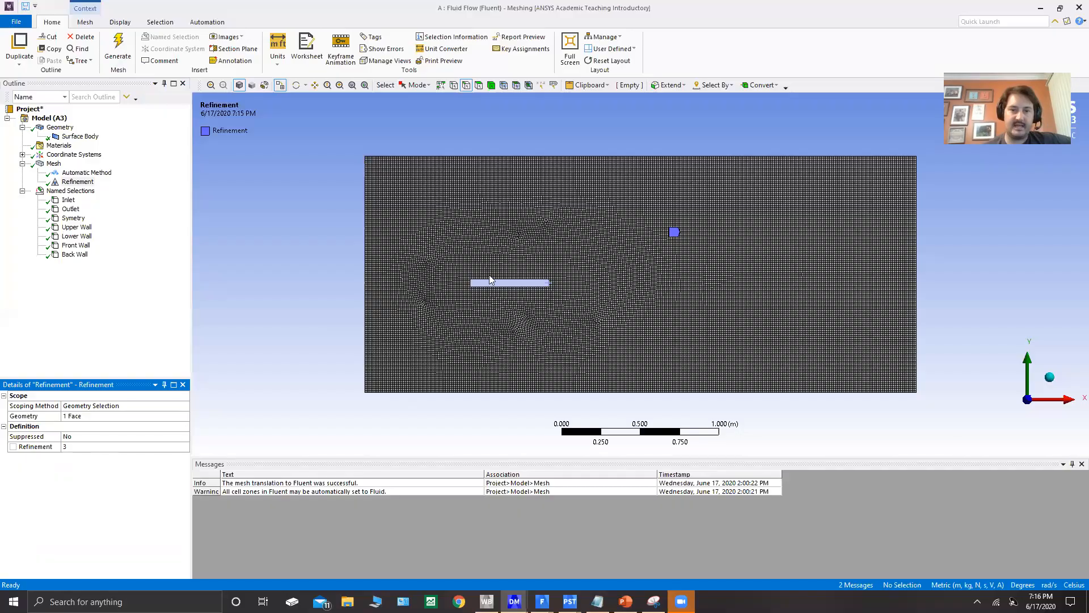
scroll(302, 328, up, 5)
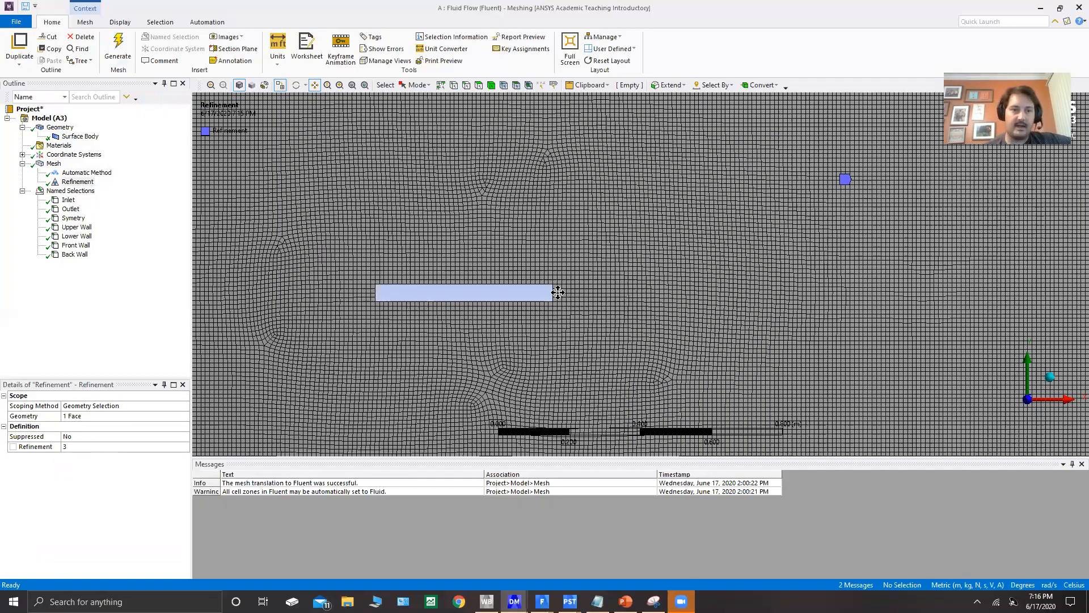
- Examine the edges assigned to the Back Wall, Lower Wall, Upper Wall, Symetry and Outlet named selections
click(75, 255)
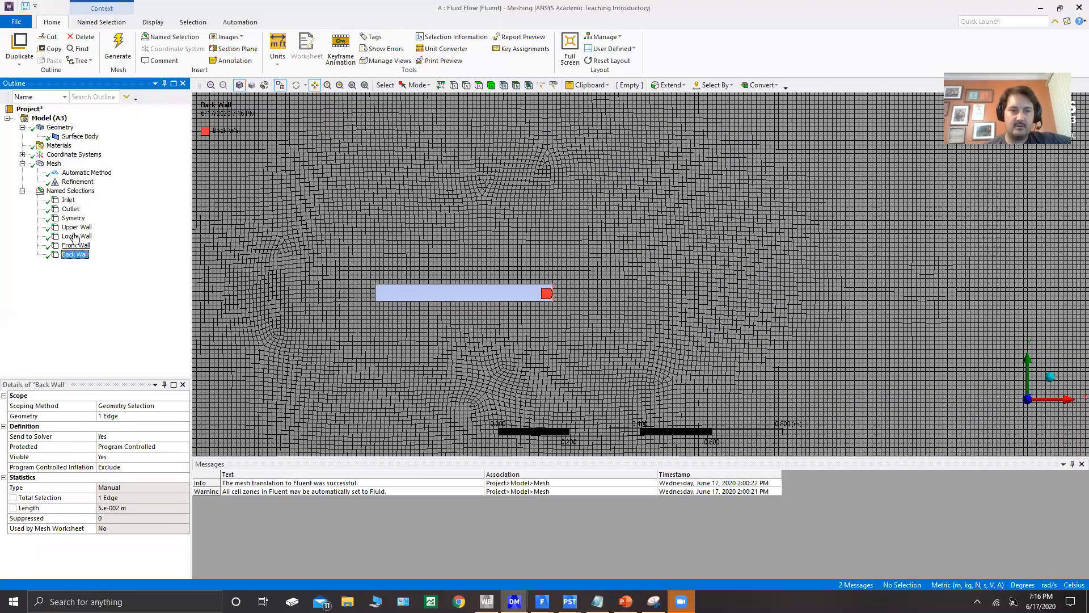
click(74, 237)
click(75, 227)
click(76, 219)
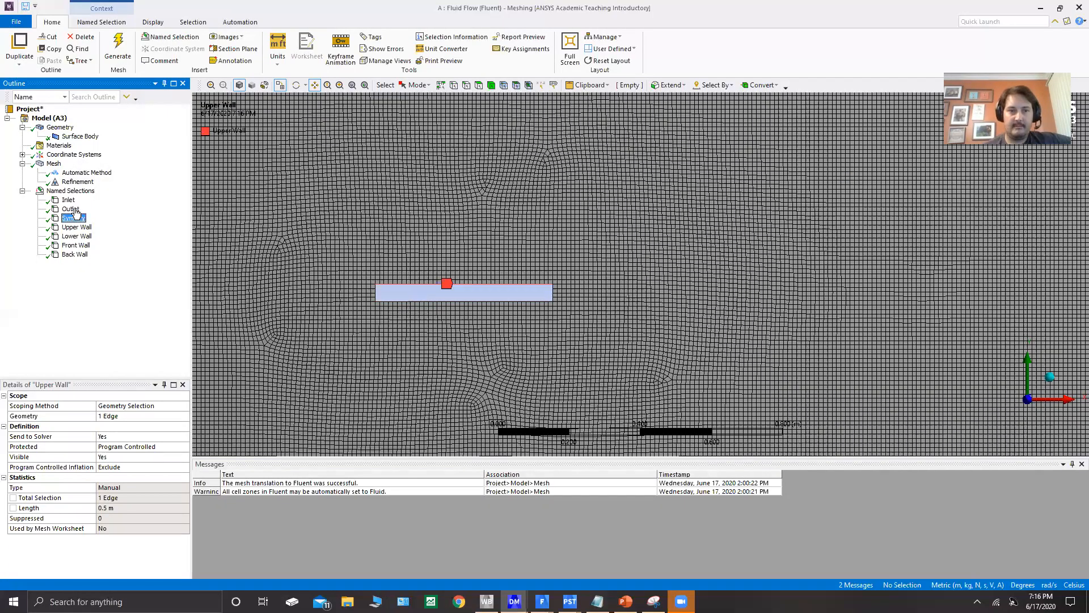
click(73, 210)
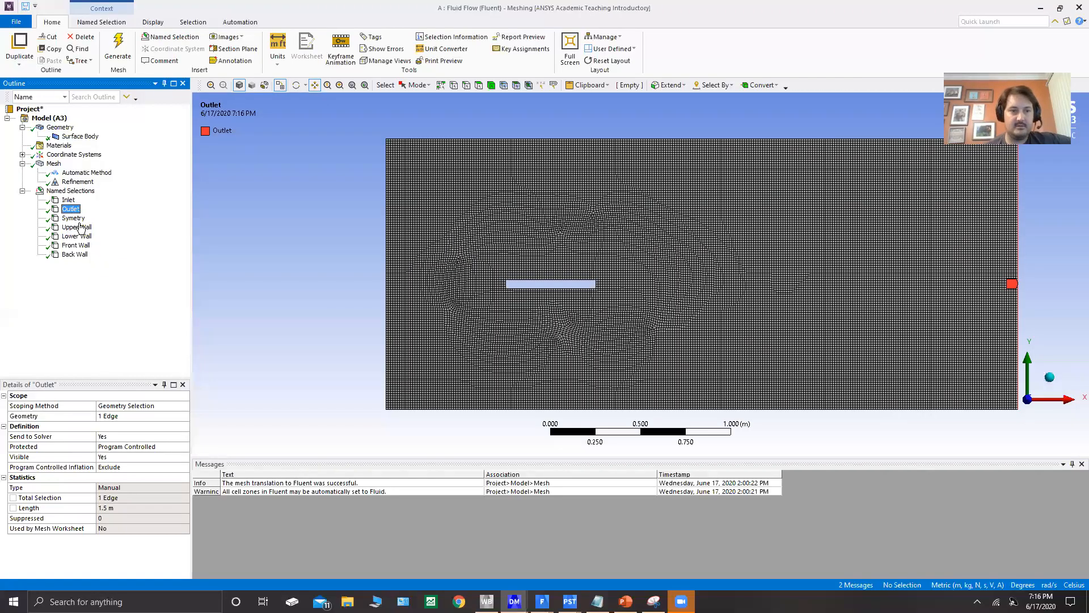
click(73, 218)
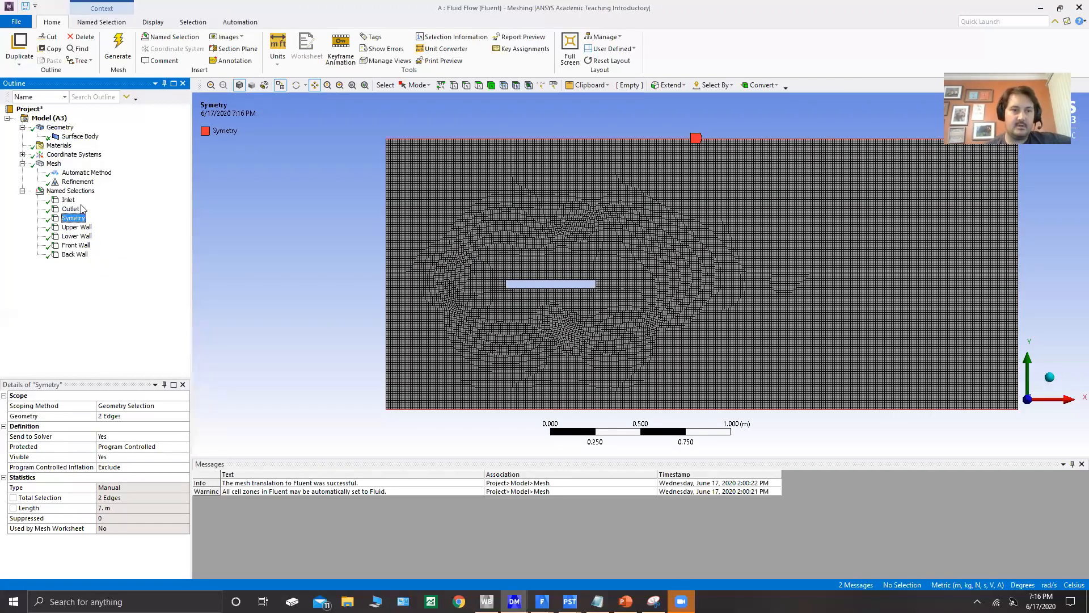
click(72, 209)
click(74, 218)
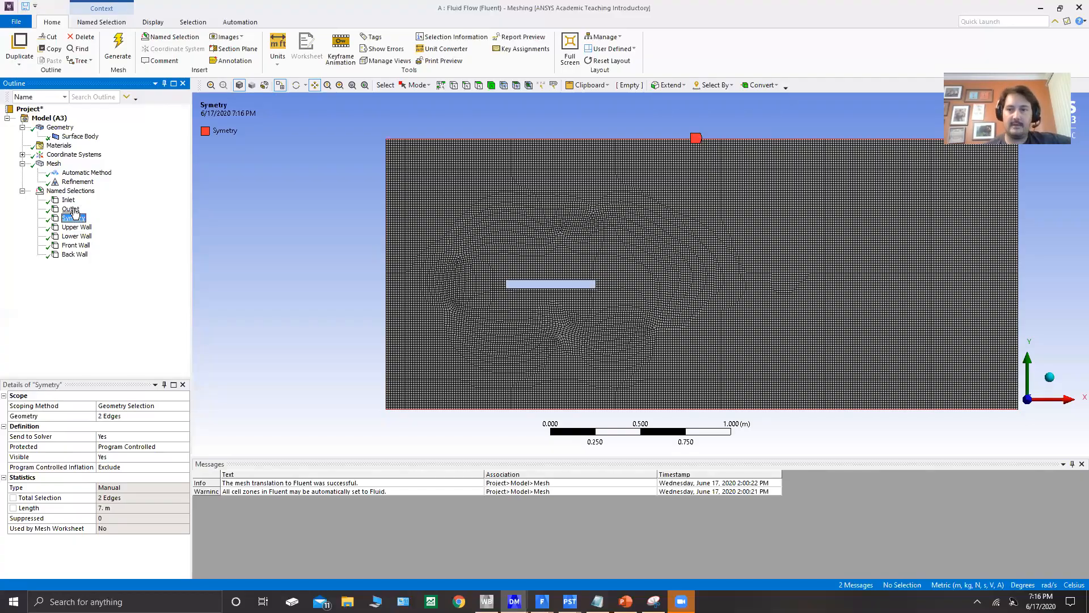
click(71, 209)
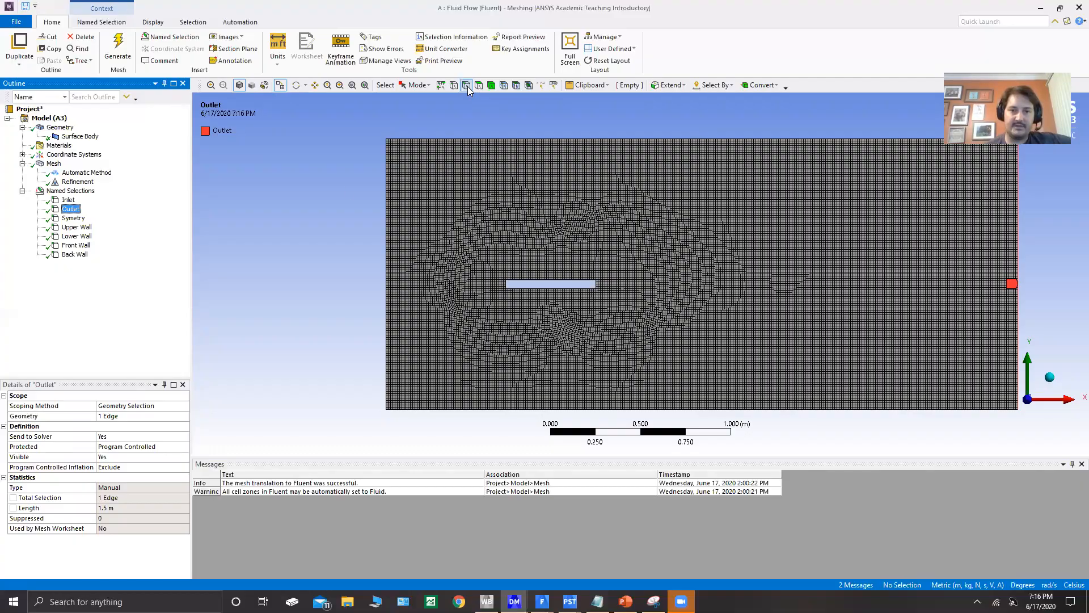
- Select the domain's upstream vertical edge and look up the Create Named Selection command without creating one
right_click(386, 222)
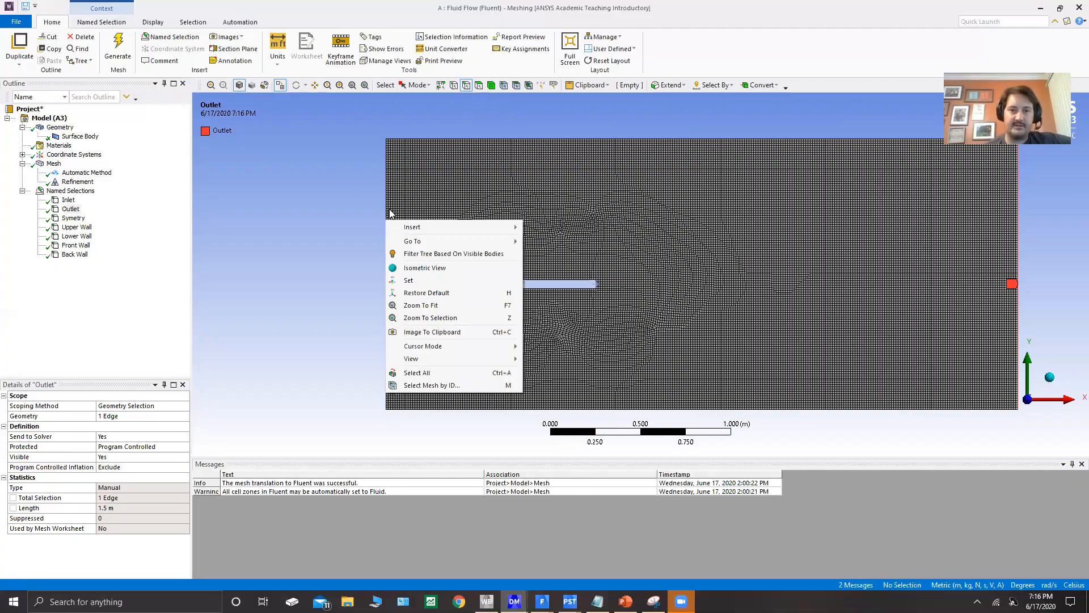
click(384, 209)
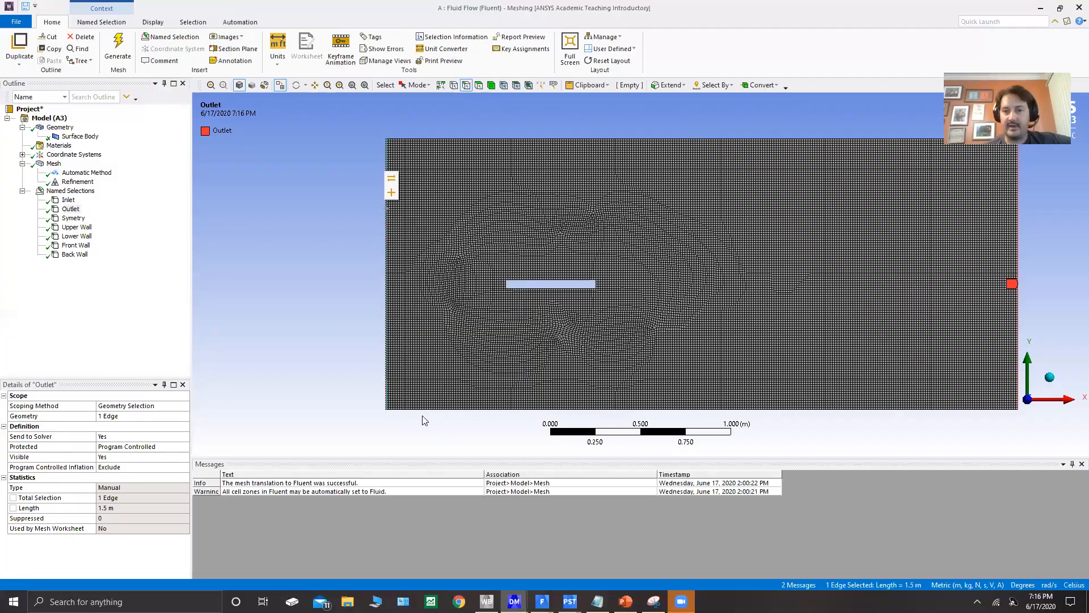
right_click(424, 419)
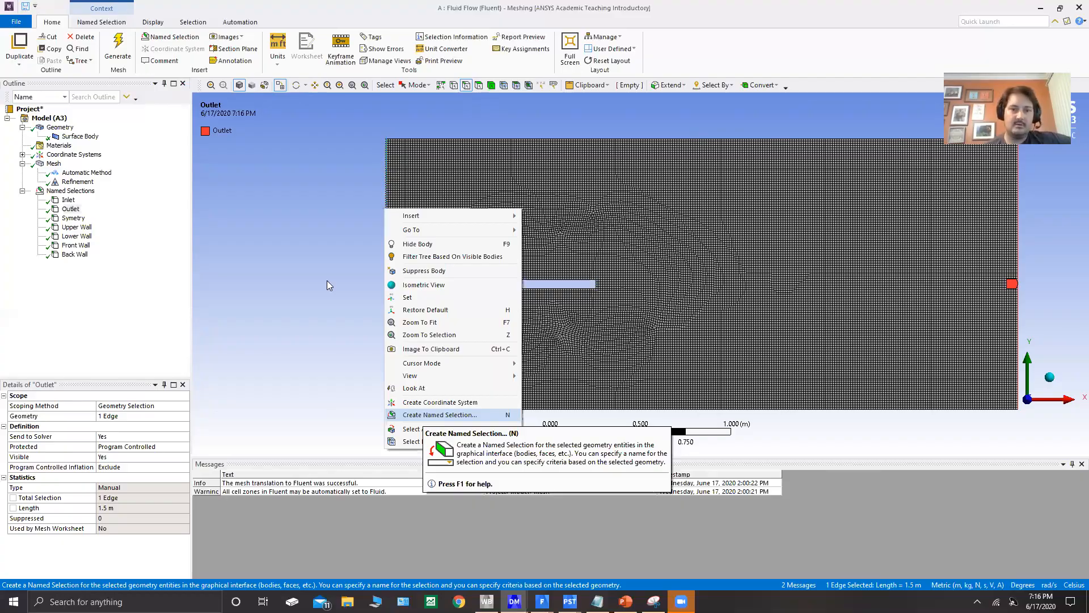
click(478, 276)
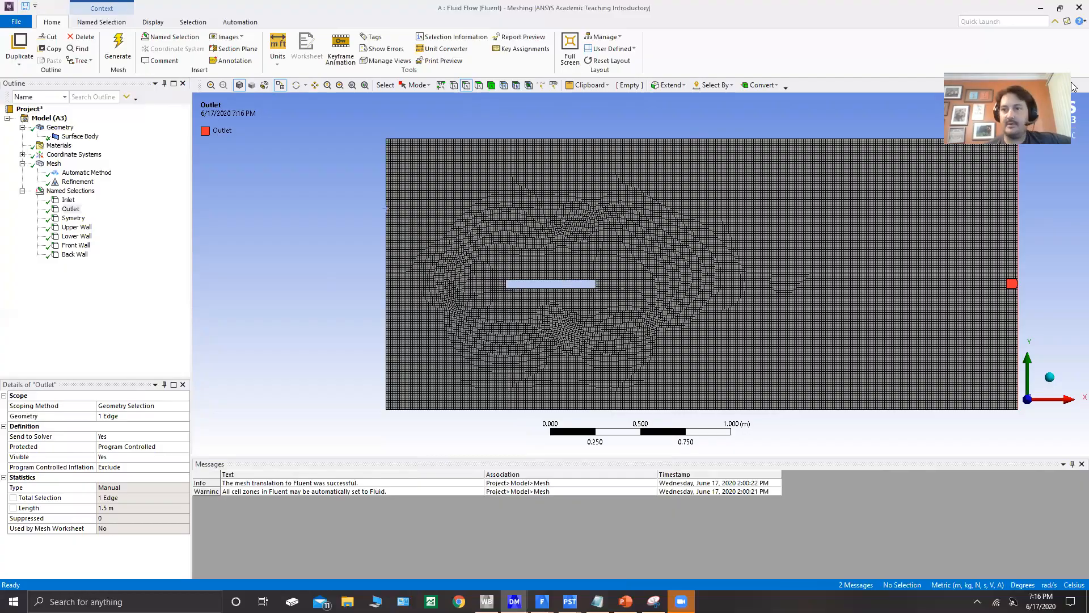
- Minimize system A's Meshing and DesignModeler windows and bring up its Fluent setup from the Workbench schematic
click(1042, 6)
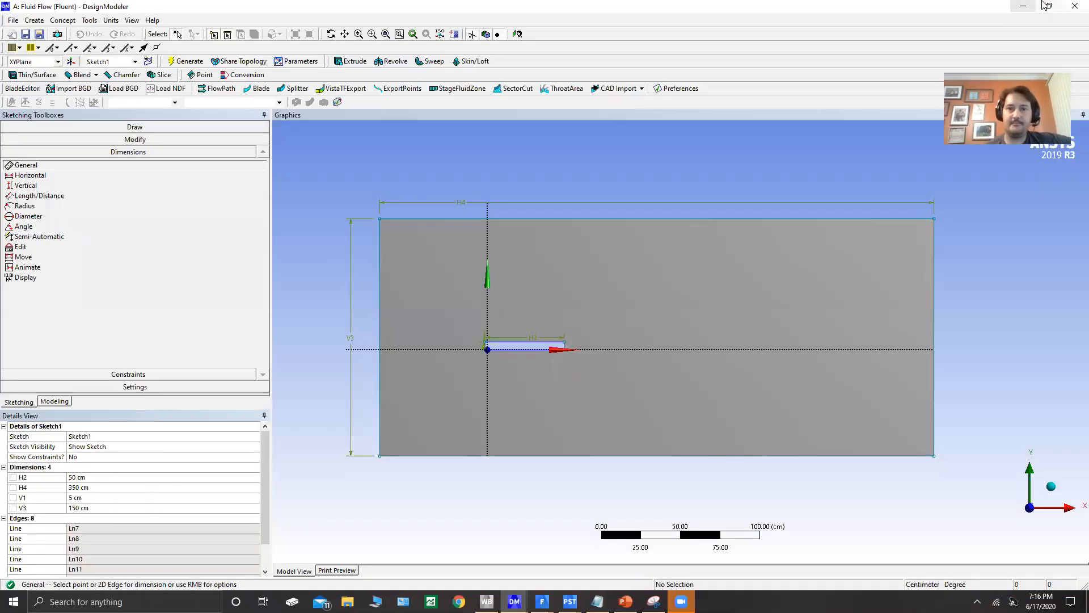
click(1046, 6)
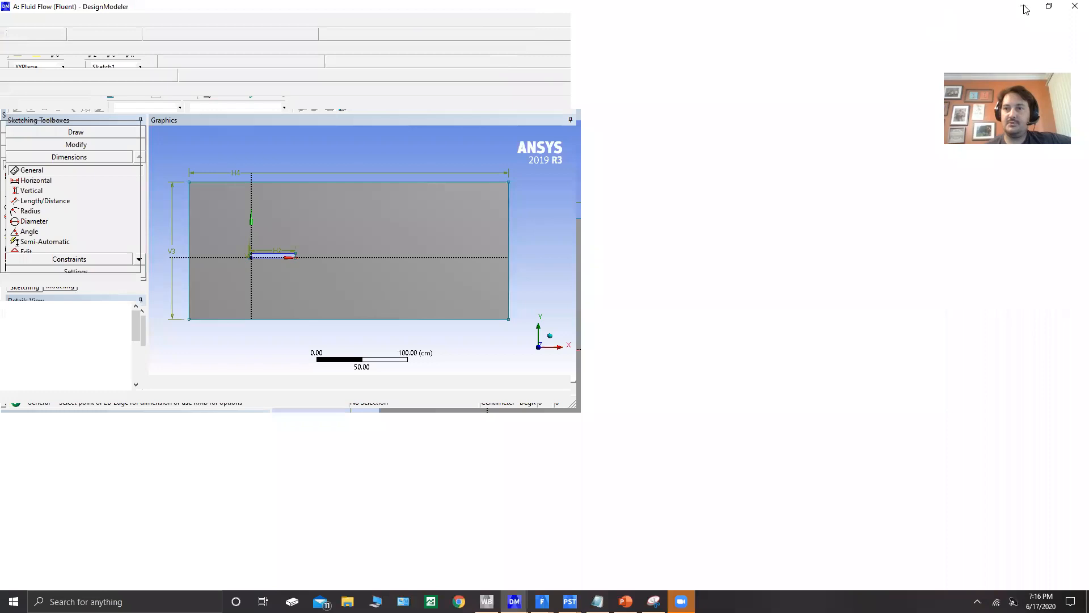
click(1024, 7)
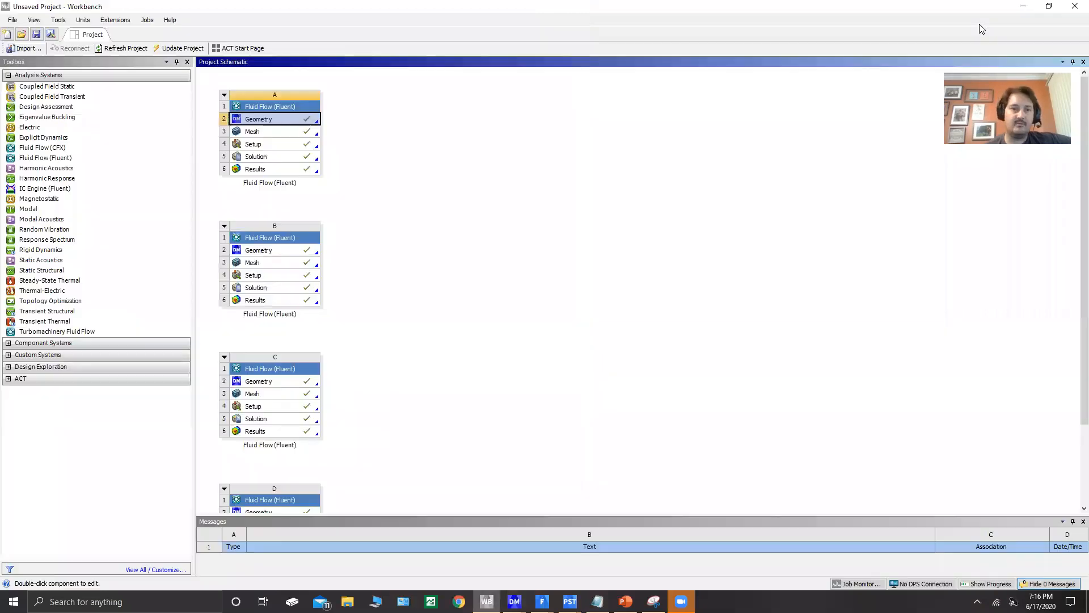
double_click(272, 147)
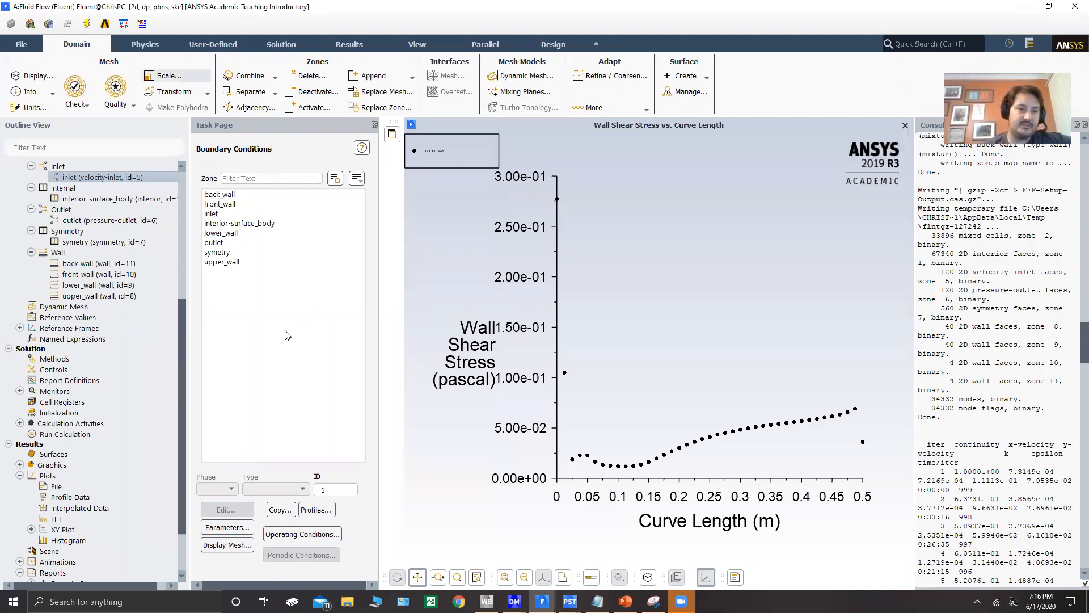
- Review the Viscous Model's k-epsilon and near-wall treatment options and accept them as they are
scroll(145, 215, up, 6)
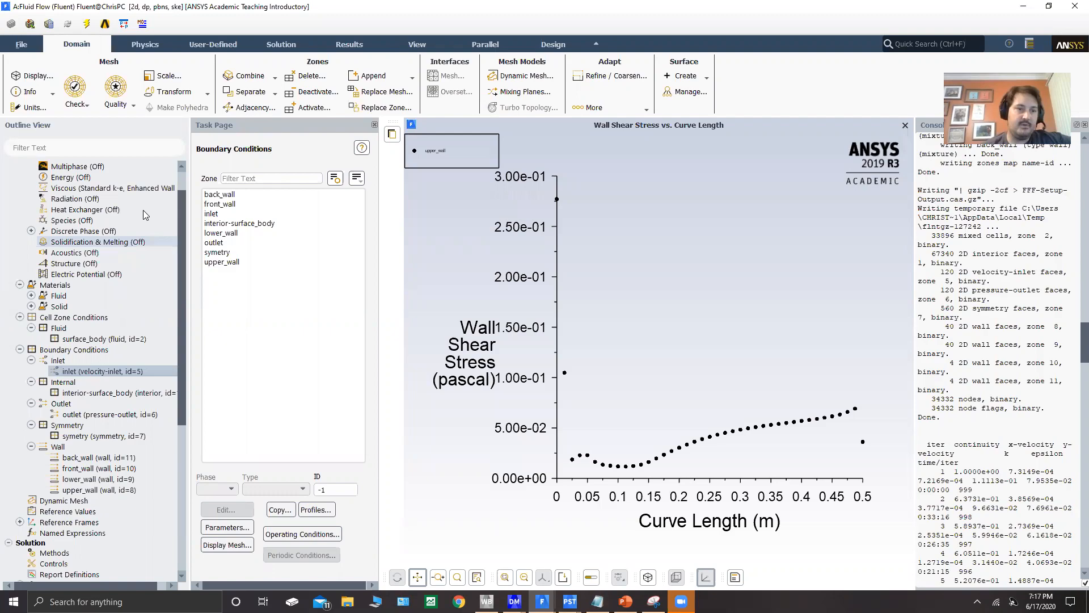
scroll(135, 224, up, 1)
click(135, 220)
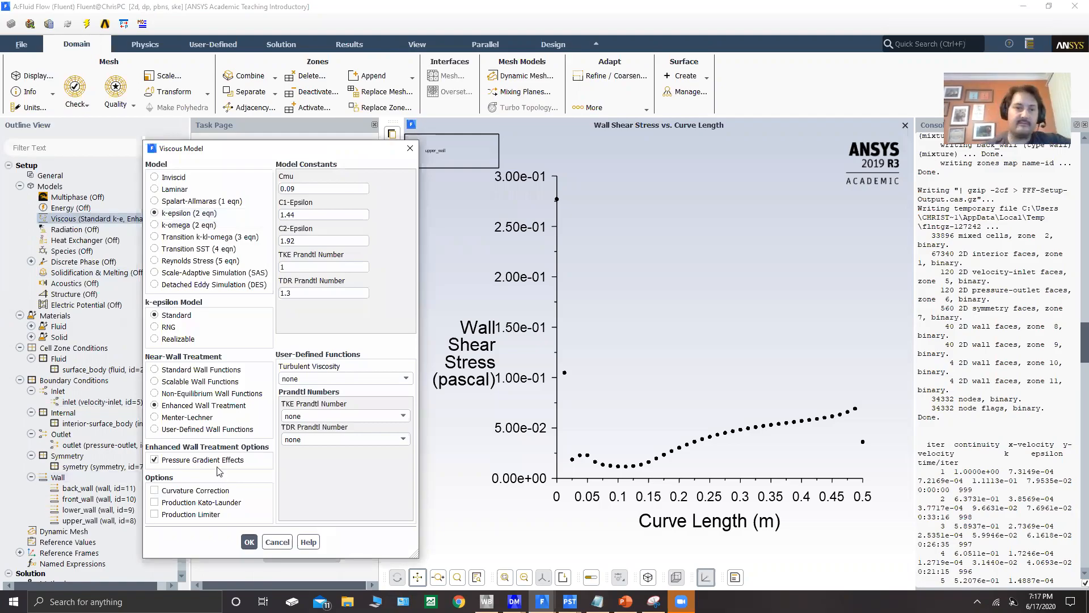
click(251, 542)
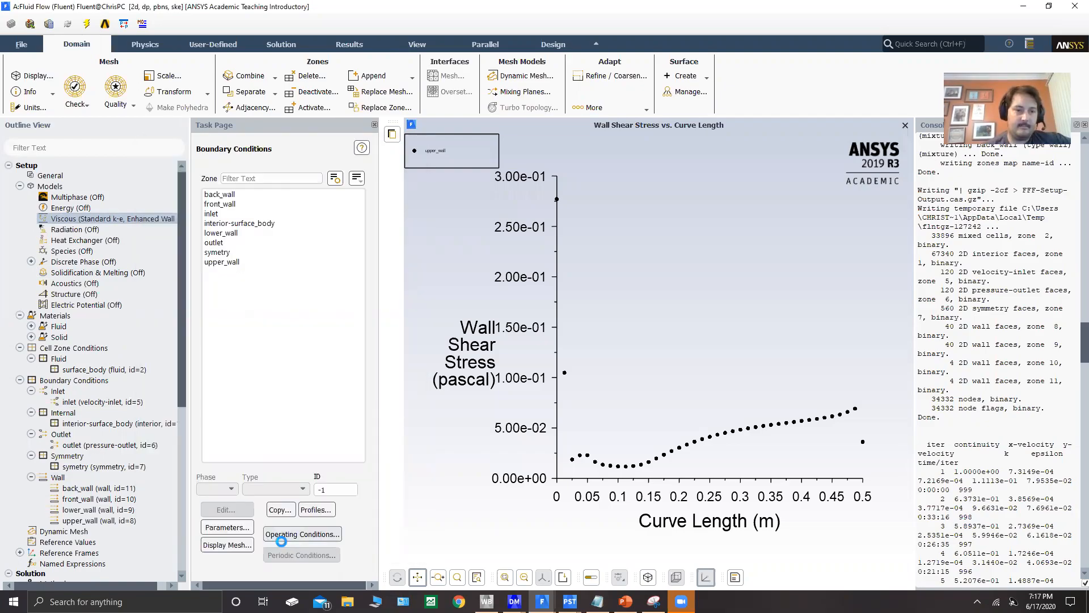
- Expand the fluid materials to check air, and collapse the Models, Materials and Cell Zone Conditions branches
double_click(58, 332)
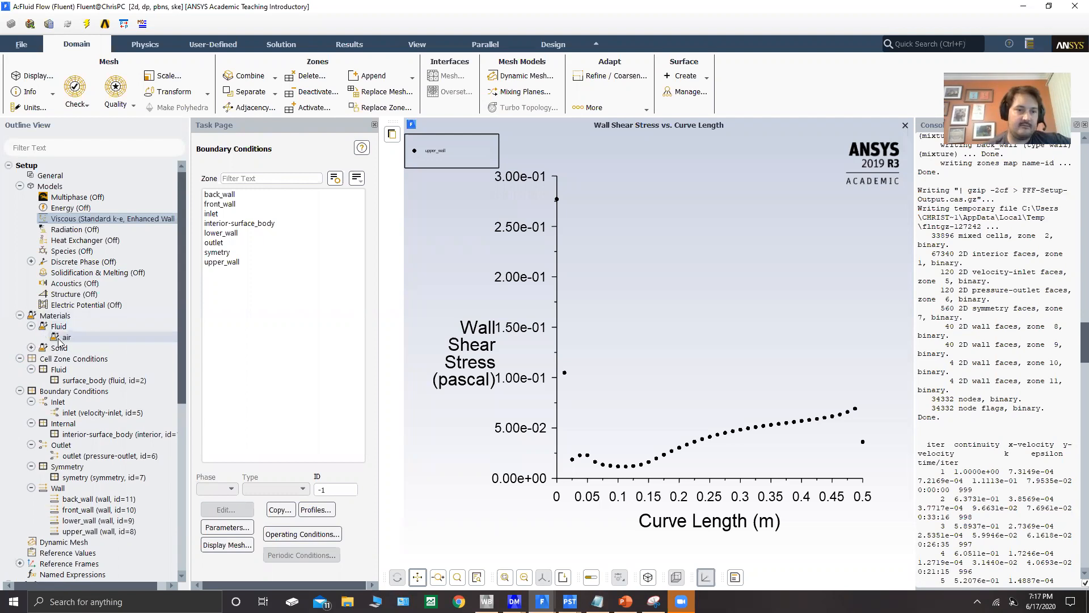
click(20, 187)
click(20, 197)
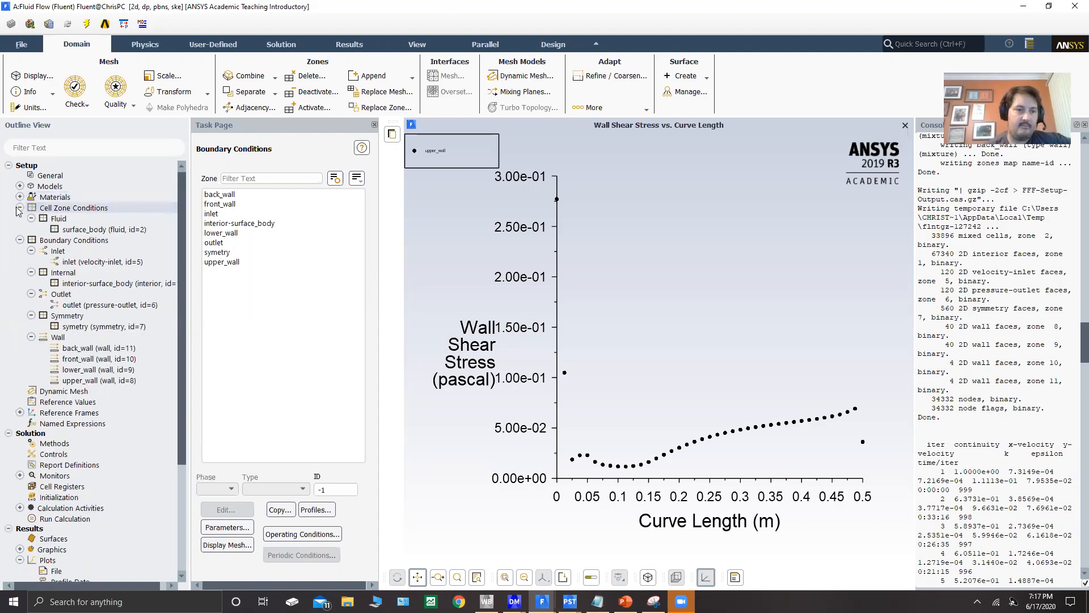
click(20, 208)
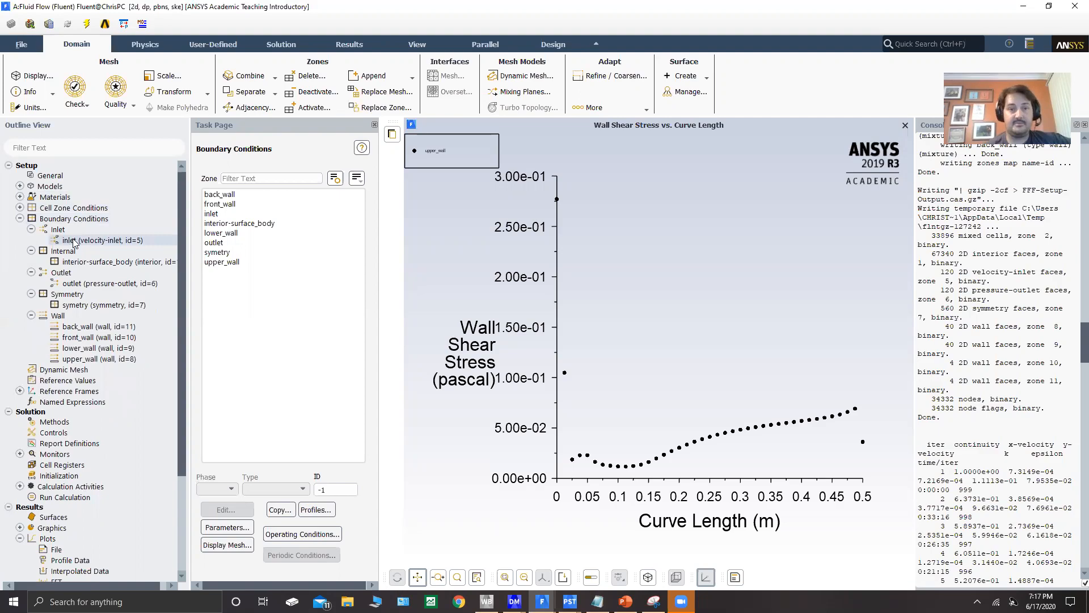
- Inspect the inlet boundary's reference frame and velocity magnitude in the Velocity Inlet dialog, and close it without changes
double_click(72, 241)
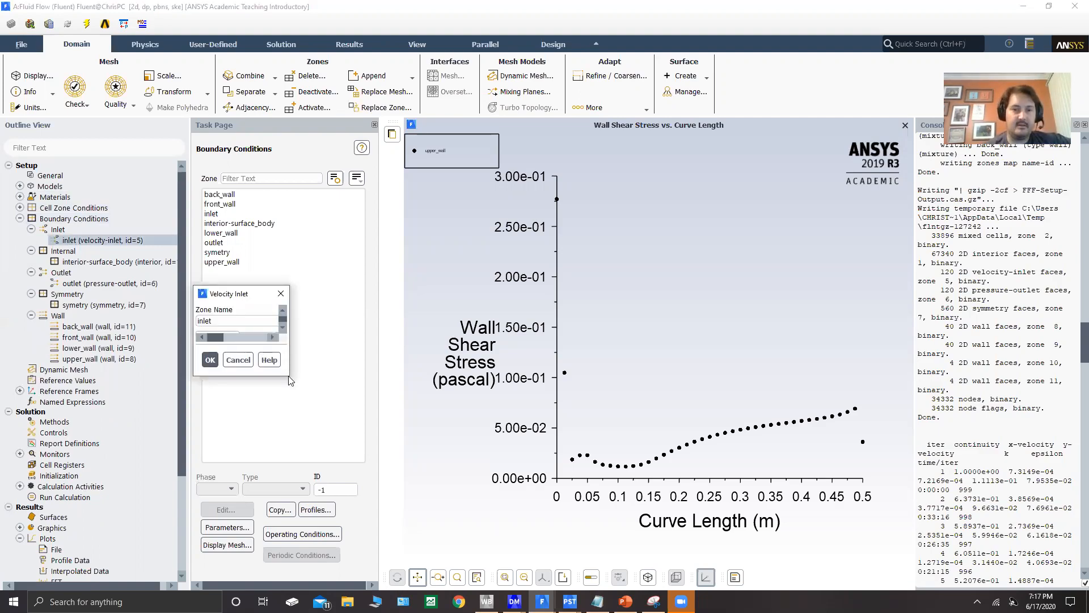
click(198, 413)
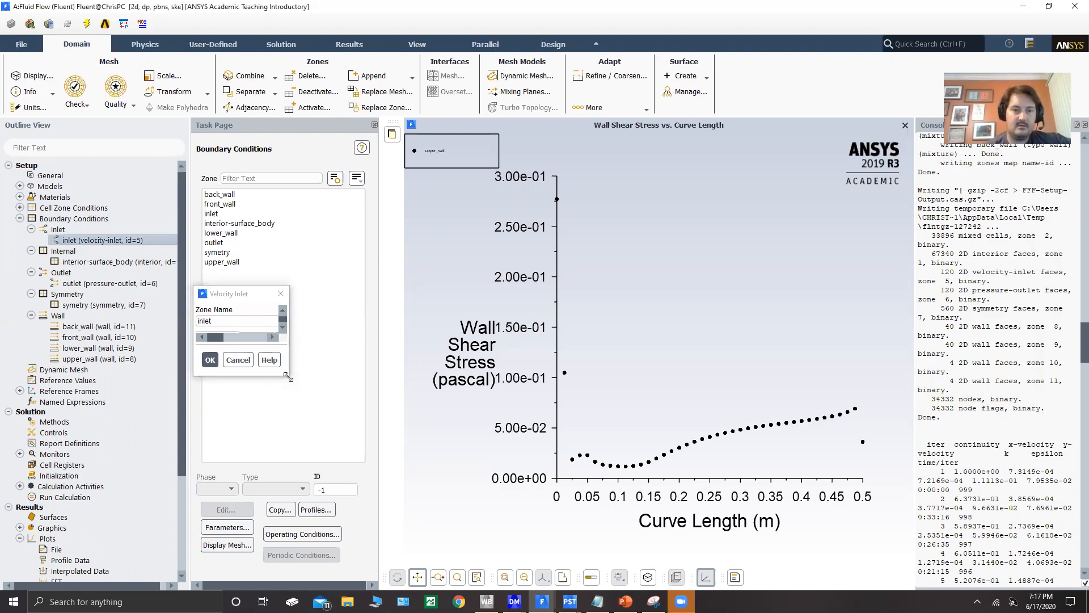
click(255, 289)
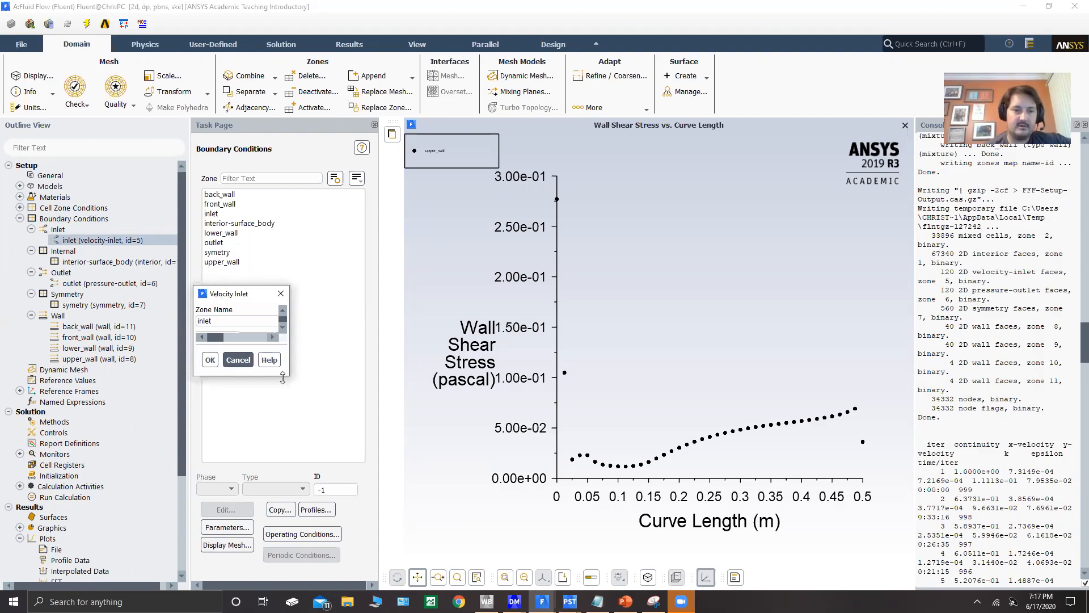
click(283, 328)
click(283, 327)
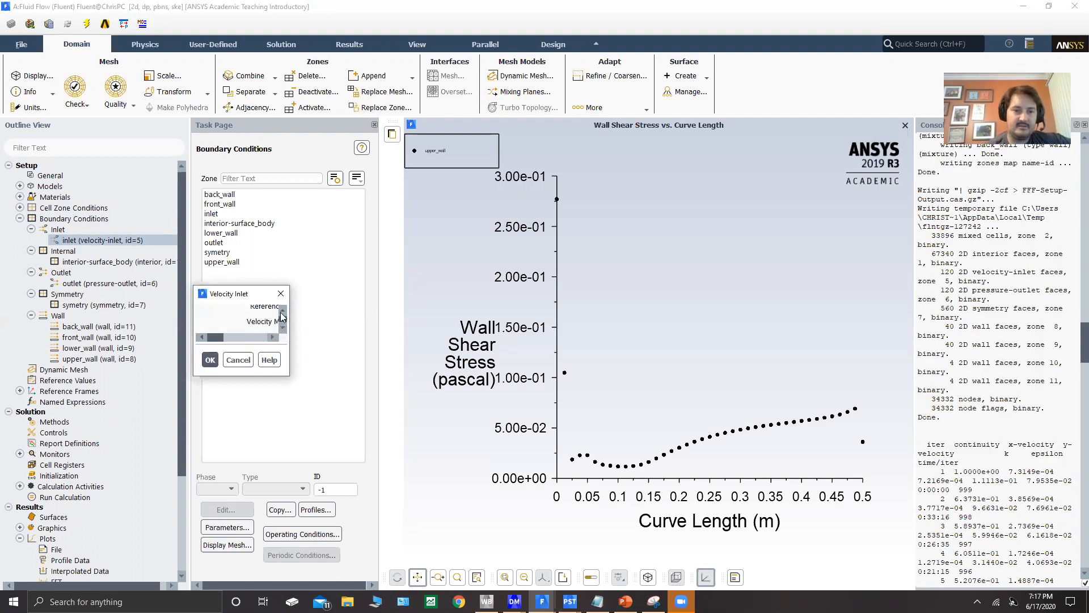
scroll(272, 339, up, 1)
click(271, 337)
click(280, 327)
click(272, 337)
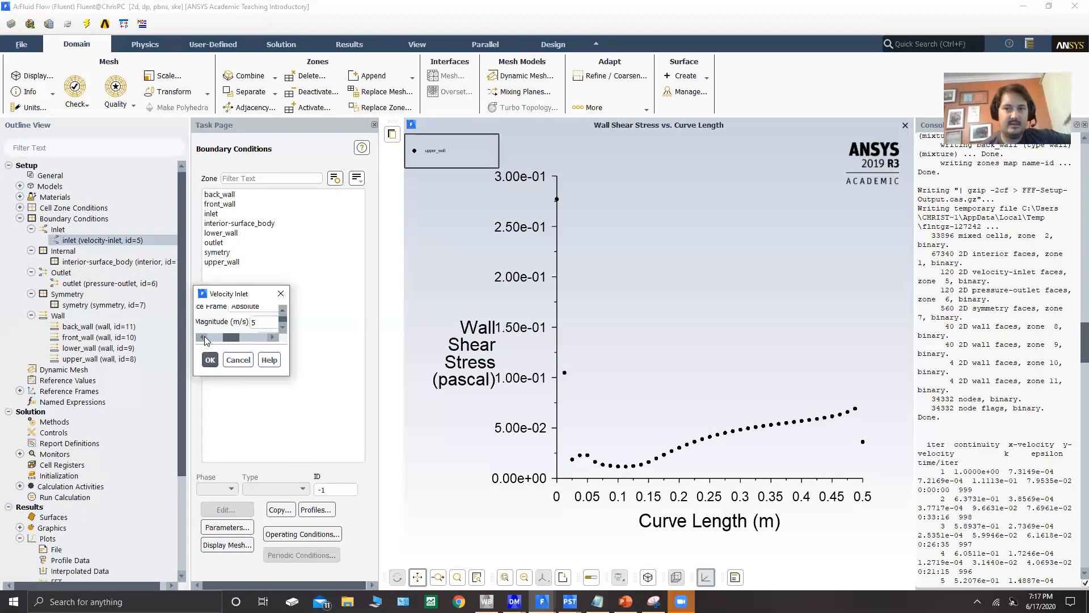
click(202, 337)
click(202, 337)
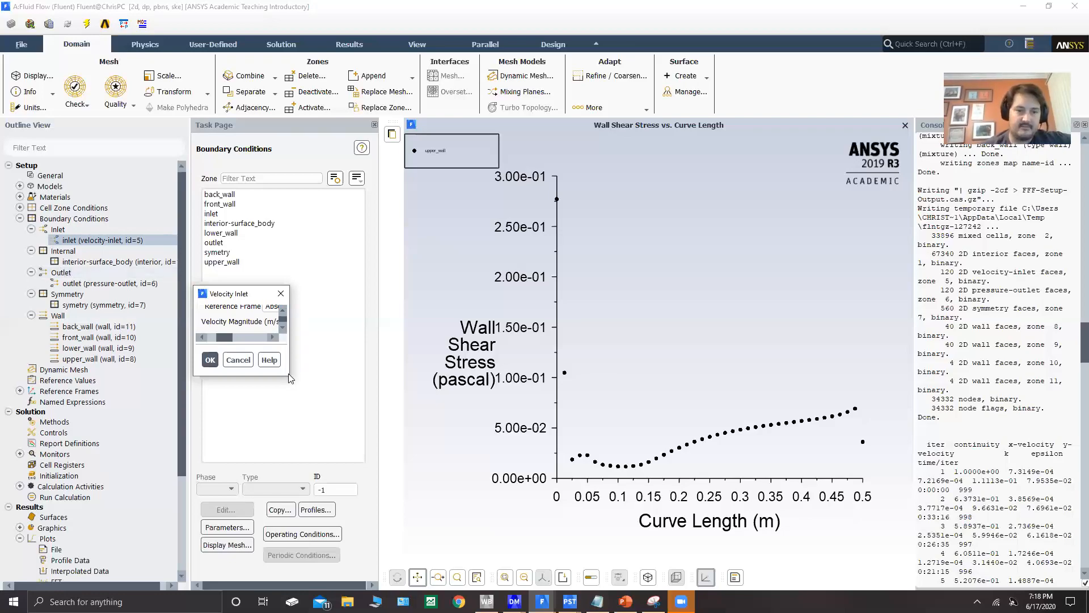
click(280, 293)
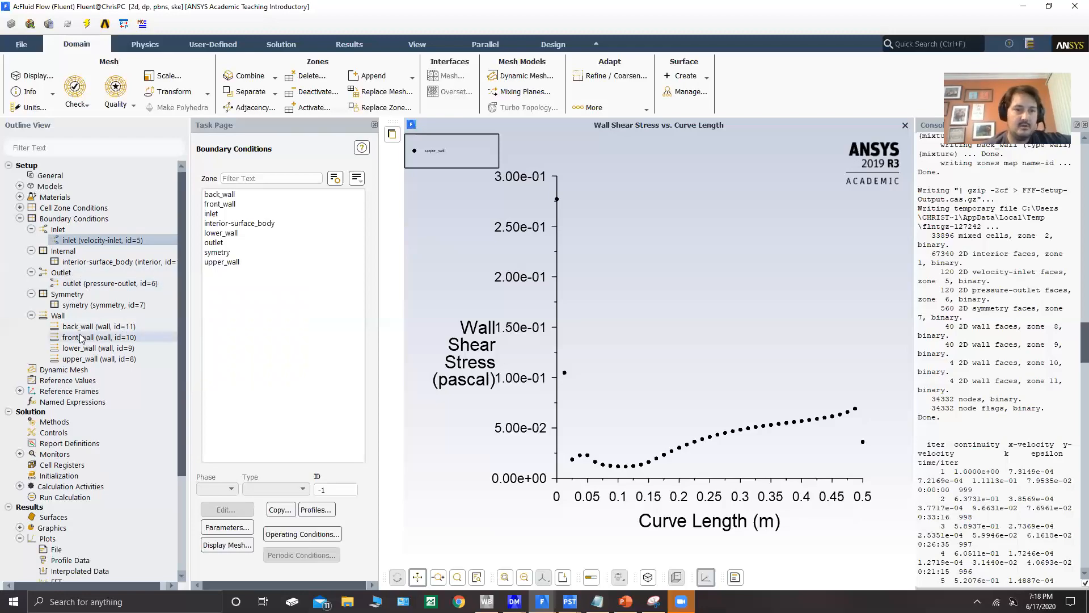
- Display the simulation's Reference Values to examine the area, length, density and velocity entries
click(85, 381)
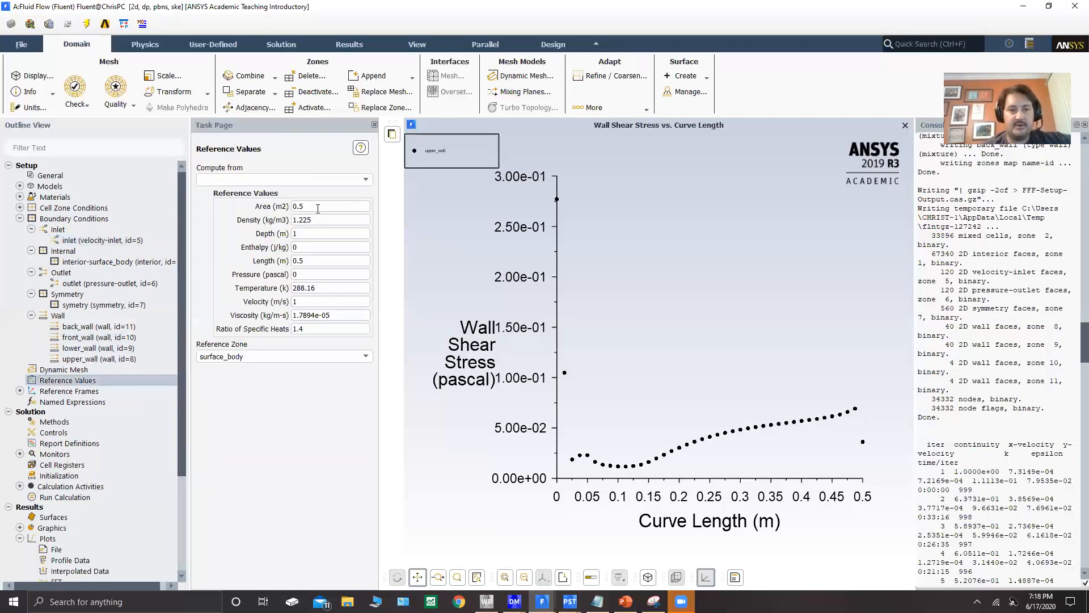
- Examine the area, depth and length entries in the Reference Values
click(309, 207)
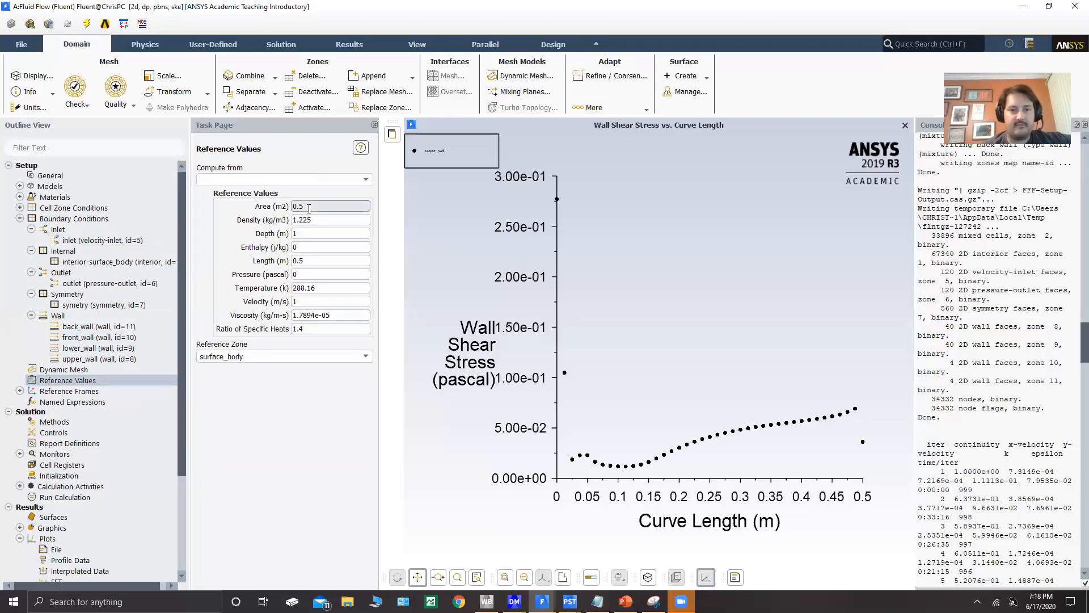
click(305, 237)
click(334, 258)
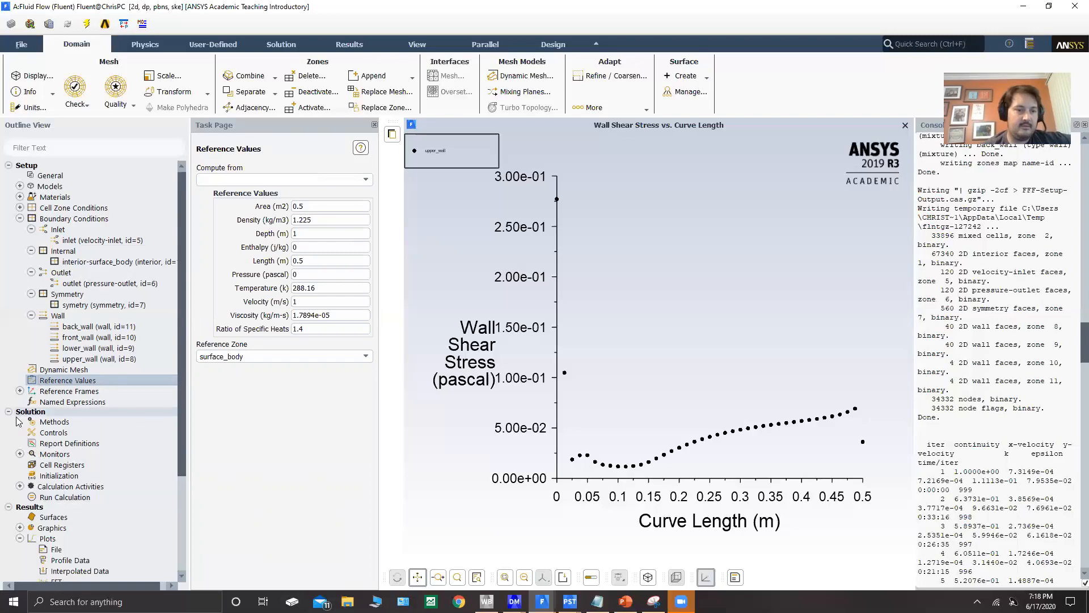
- Initialize the solution with Hybrid Initialization and run the calculation with 1000 iterations
click(47, 475)
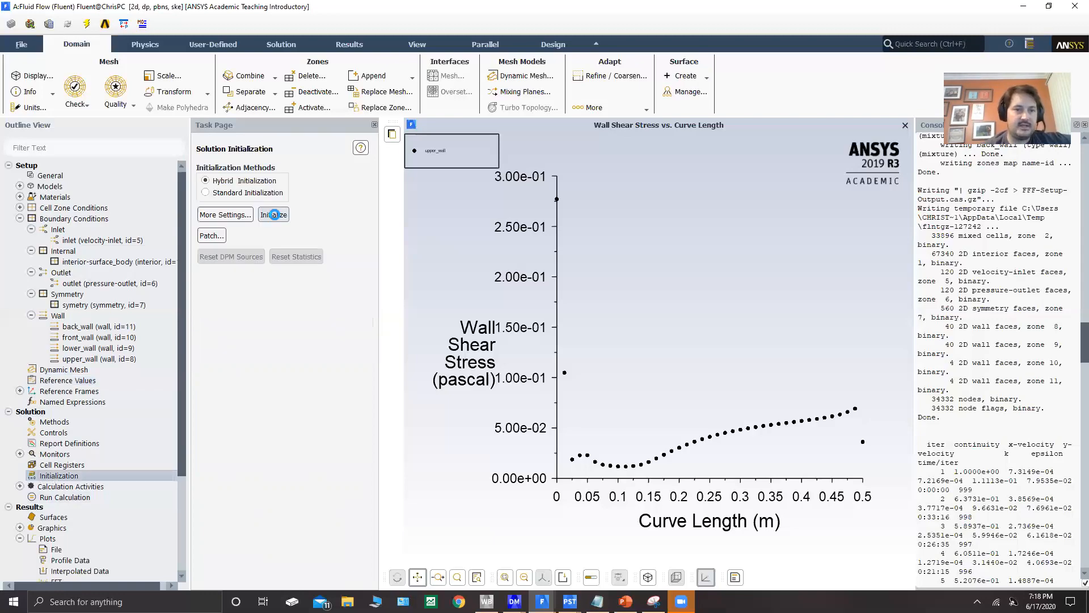
click(274, 214)
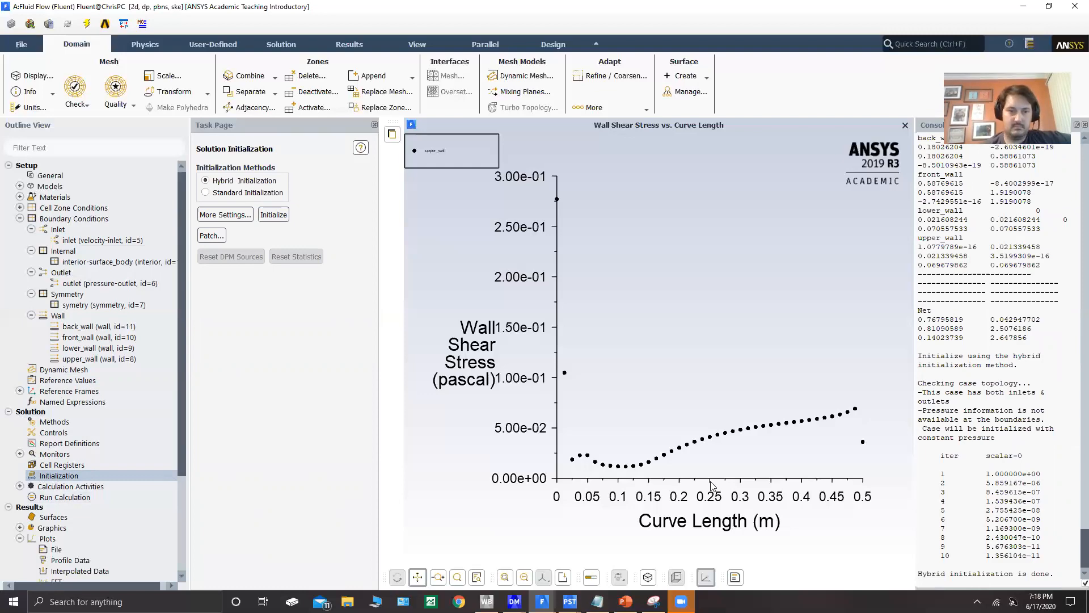
click(59, 499)
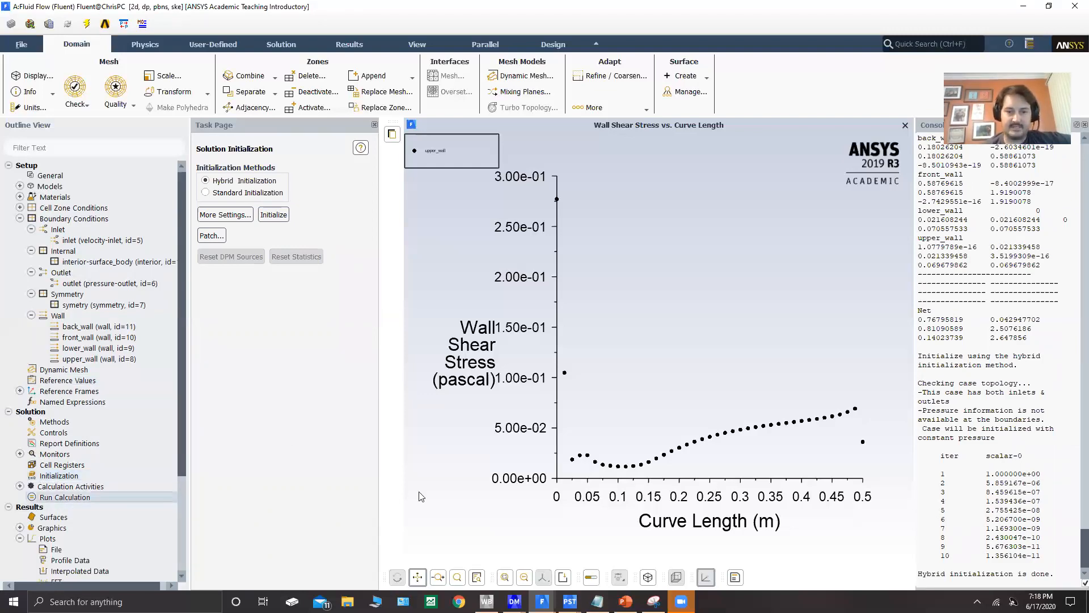
click(269, 431)
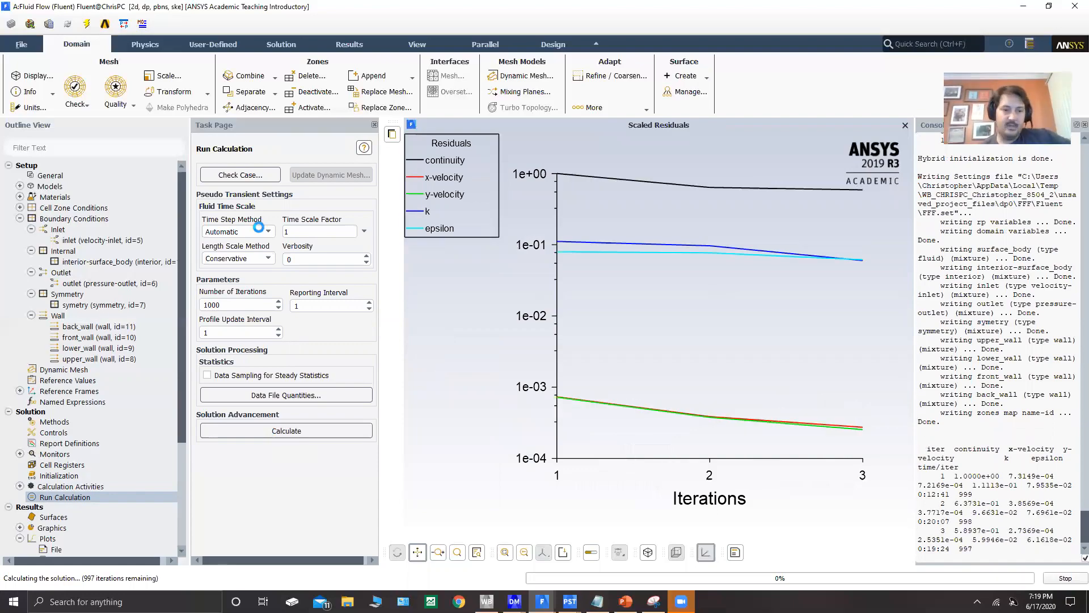
scroll(150, 306, down, 2)
scroll(151, 306, down, 3)
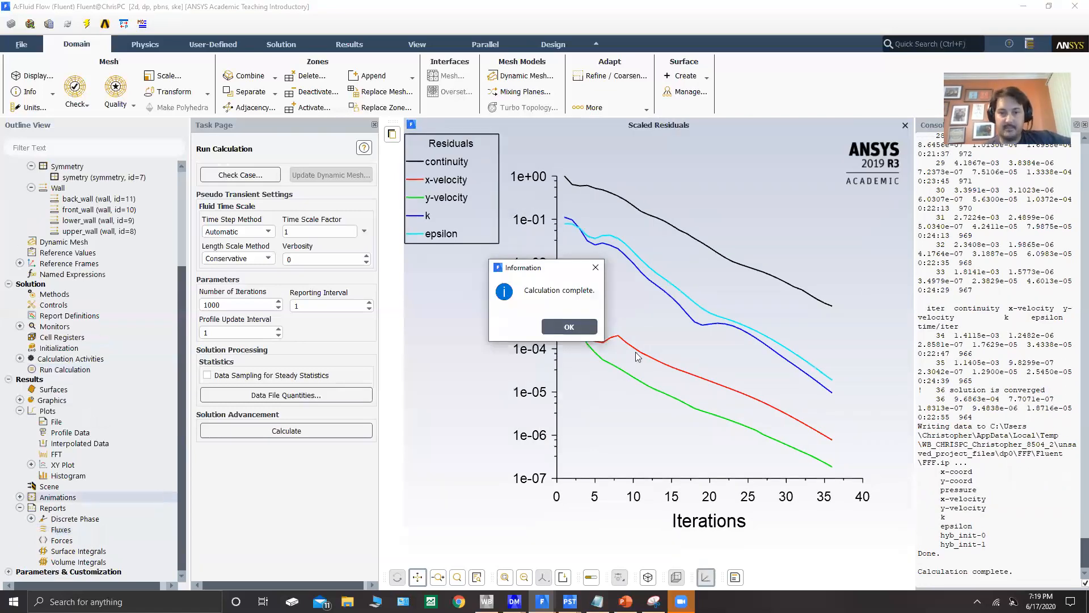
key(Return)
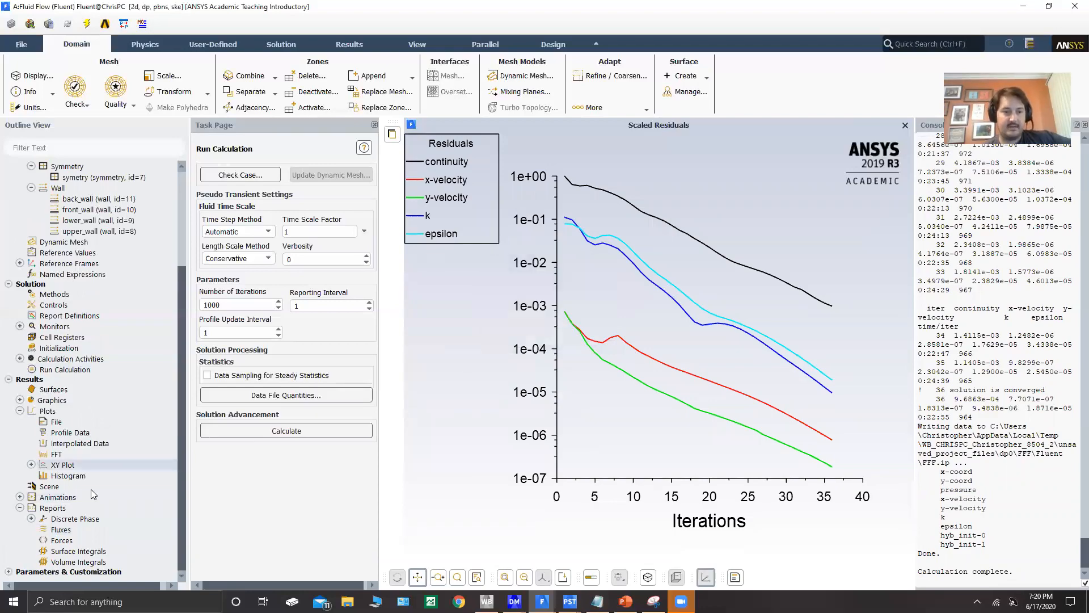
- Create an XY plot of Wall Shear Stress from Wall Fluxes on the upper_wall surface and close the plot setup
double_click(64, 466)
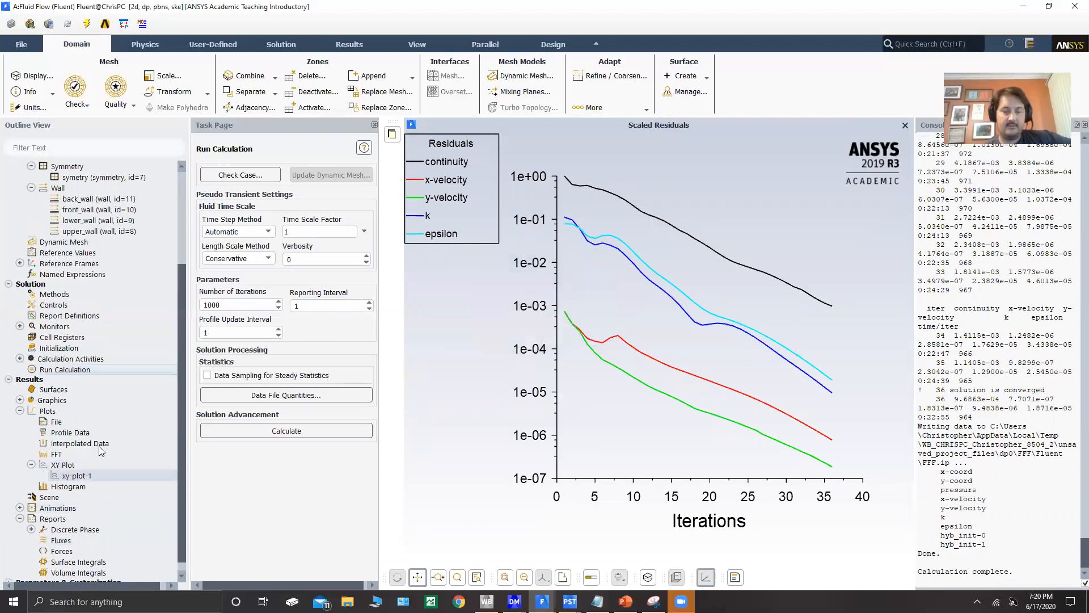
click(475, 347)
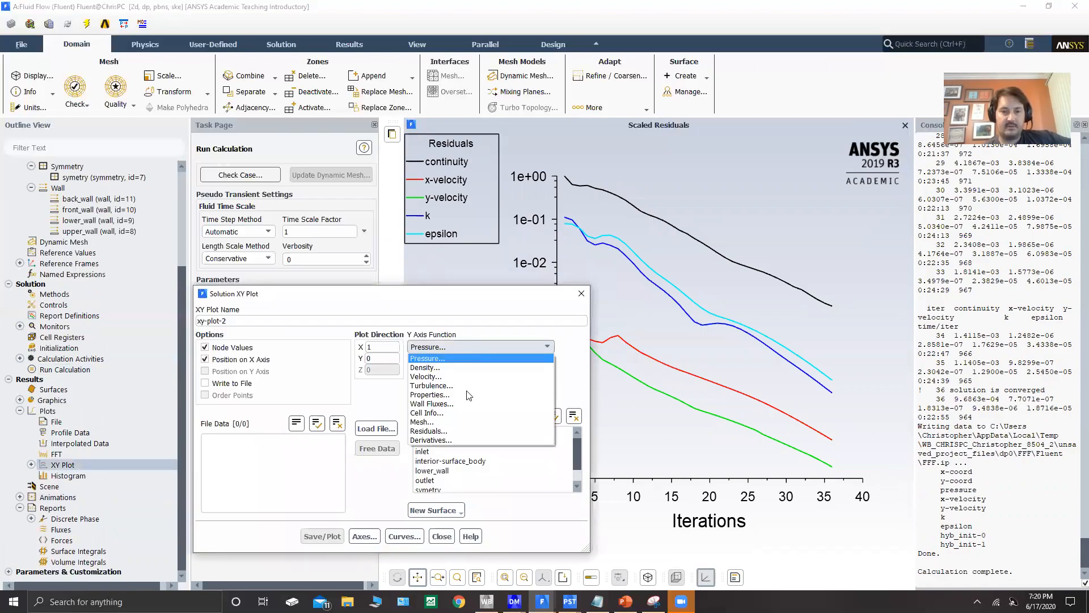
click(468, 403)
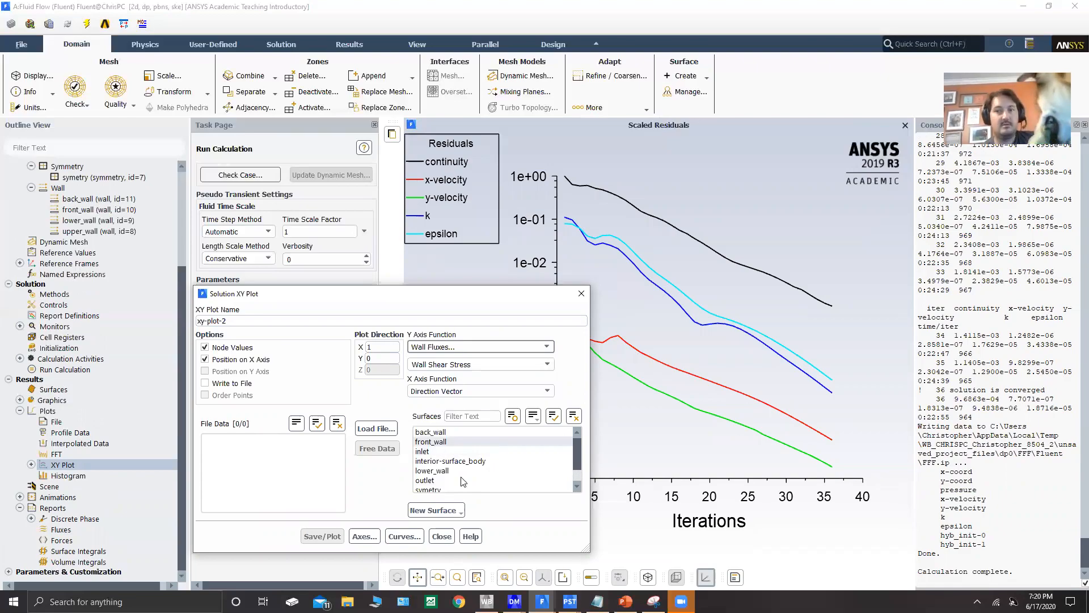
scroll(462, 478, down, 1)
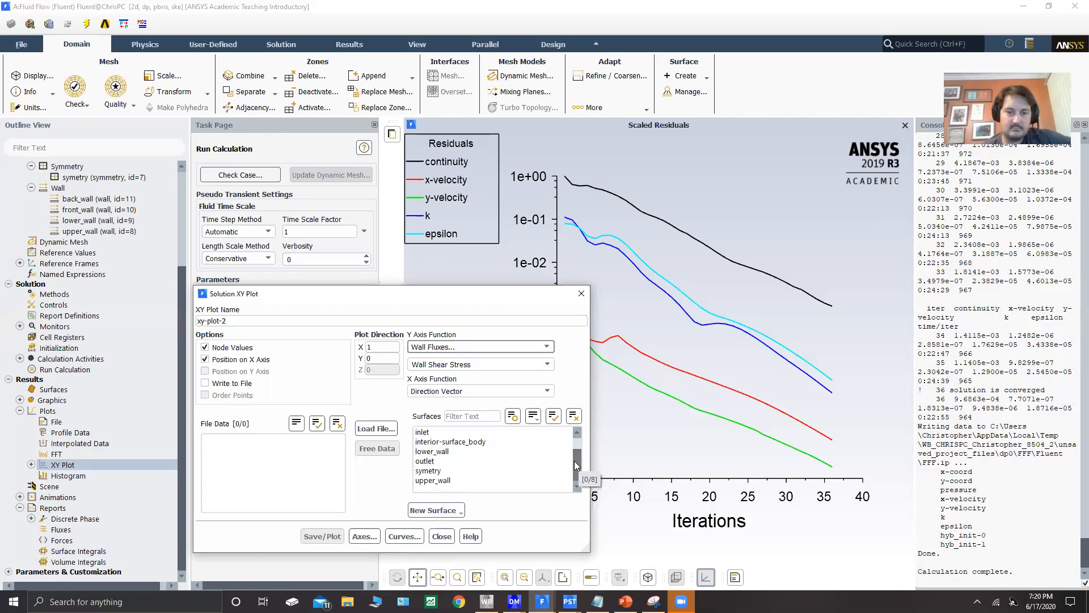
click(429, 482)
click(324, 536)
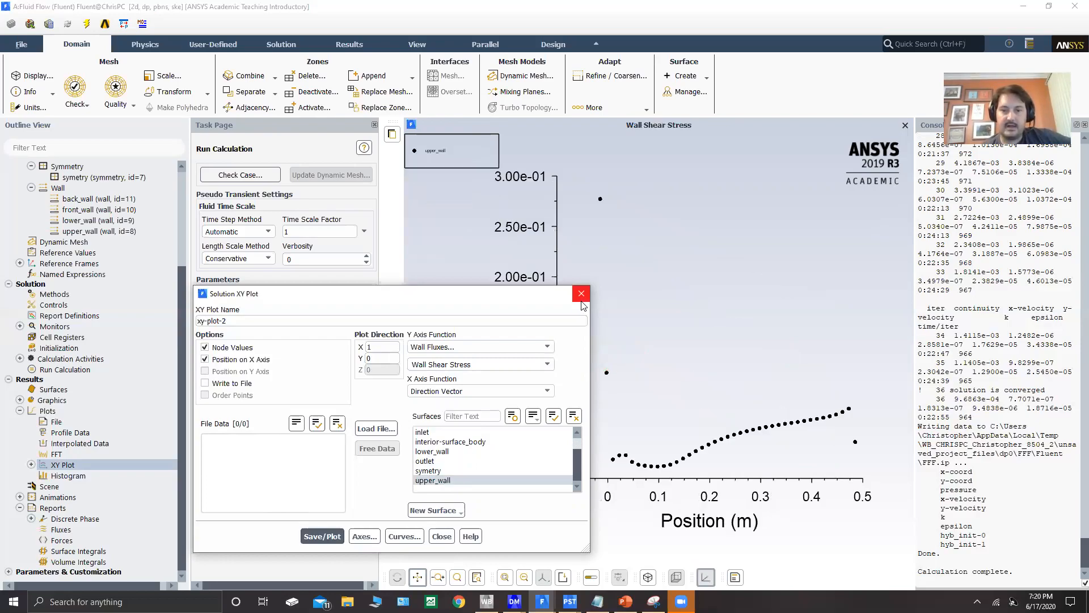
click(581, 293)
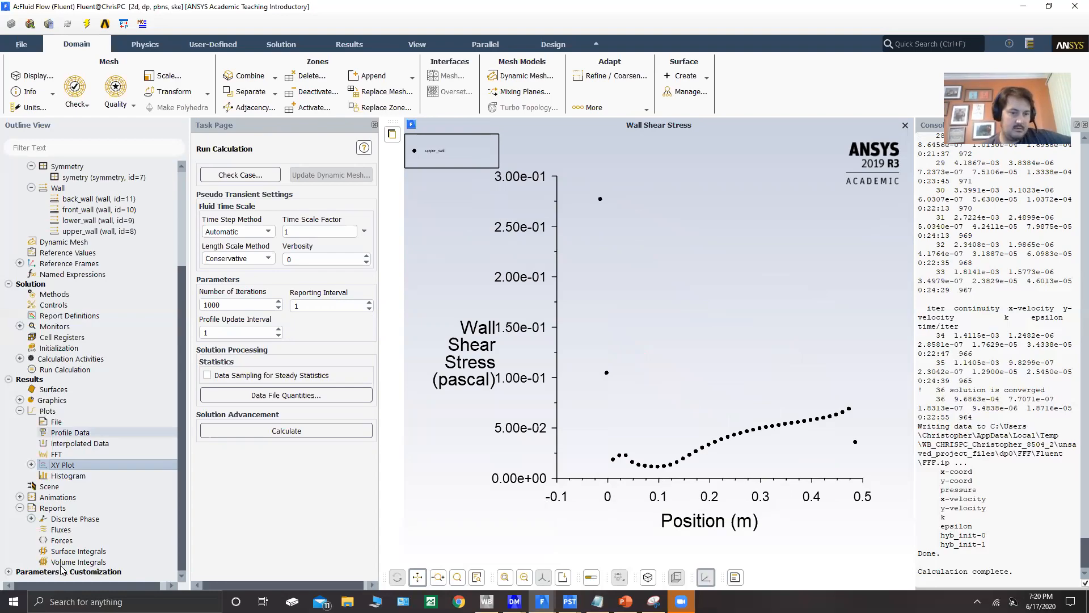
- Print a force report for the back, front, lower and upper walls with direction vector X 1, Y 0
click(53, 542)
double_click(54, 542)
click(241, 322)
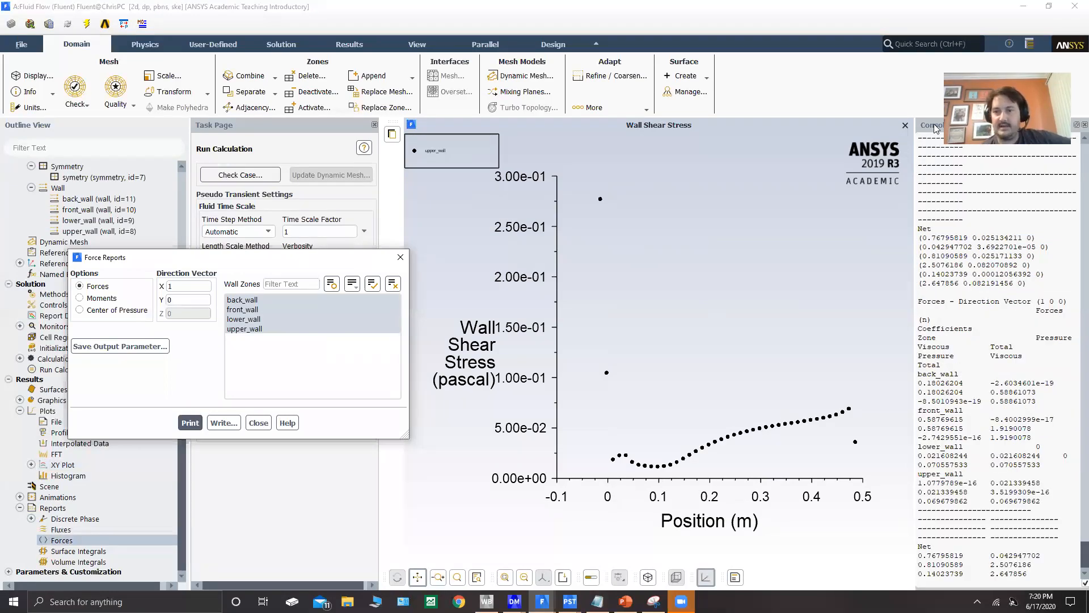
- Dock the console across the full width above the workspace and enlarge it to read the pressure and viscous force table
drag(935, 124, 480, 126)
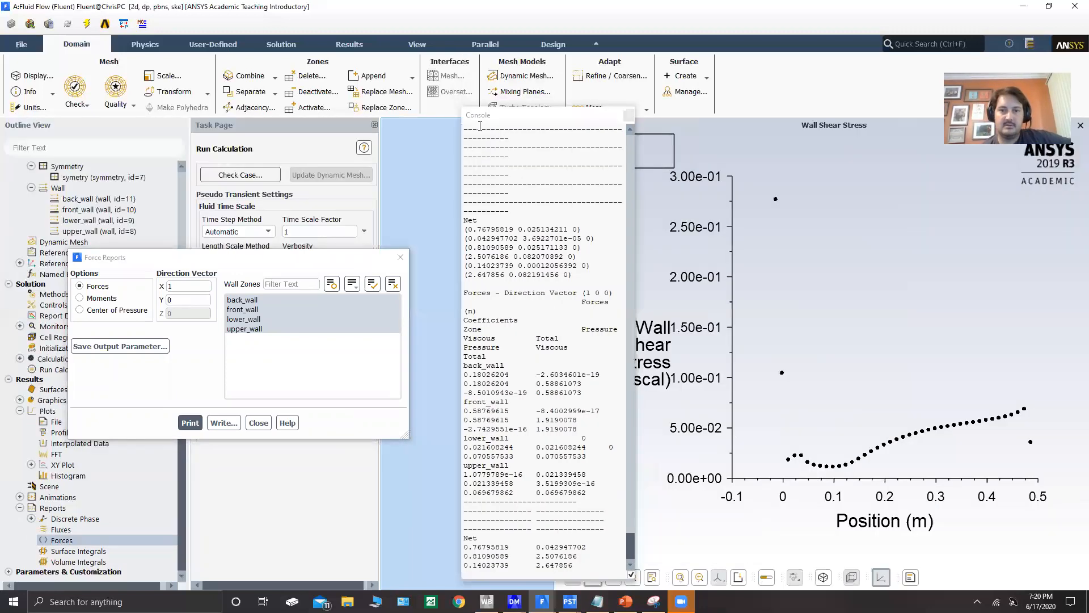
drag(549, 115, 936, 109)
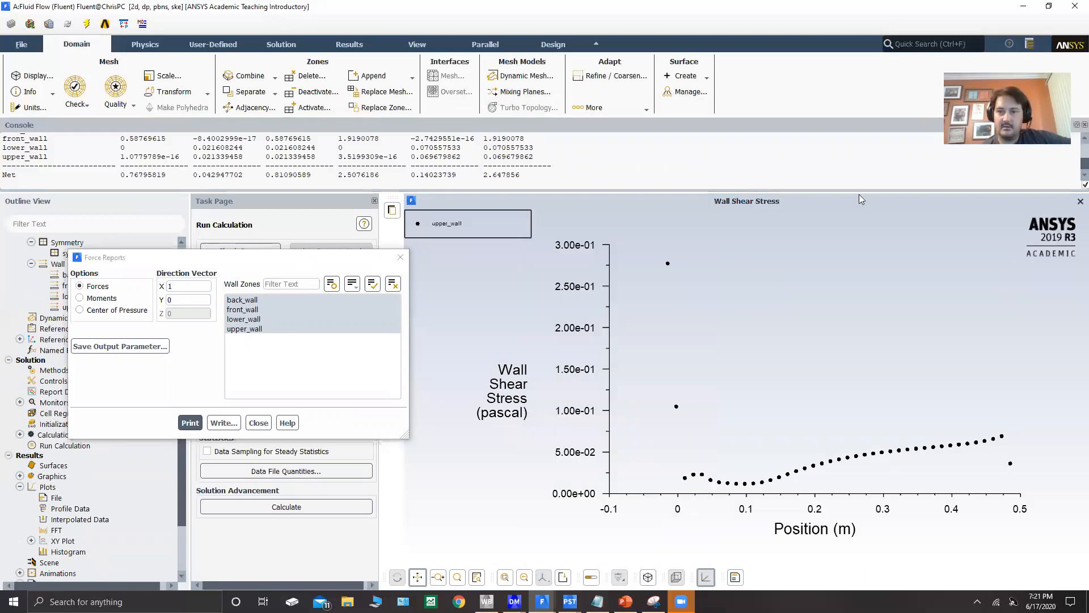
drag(859, 190, 859, 252)
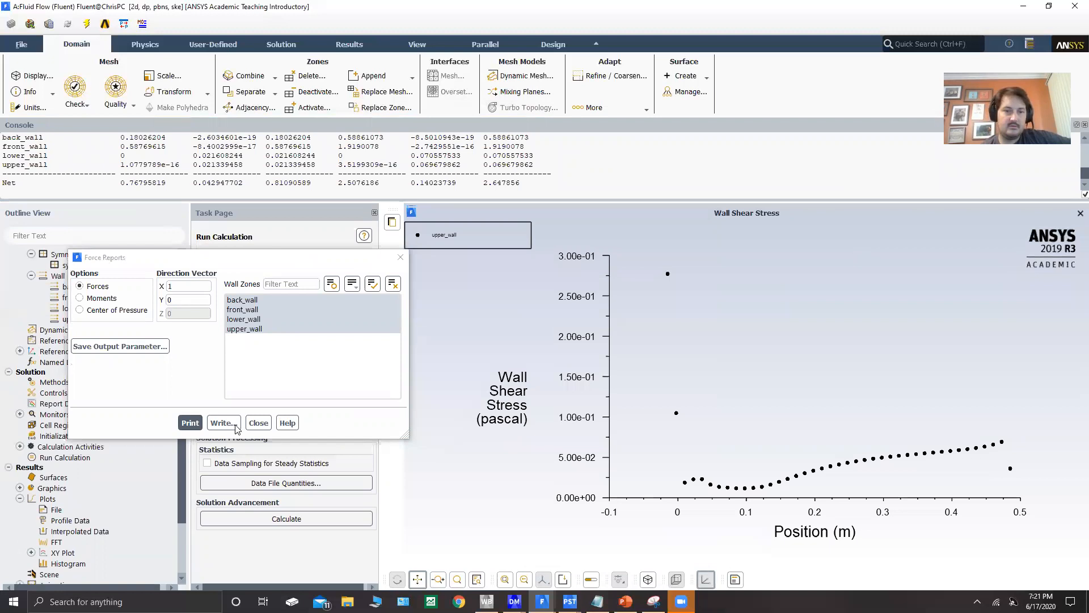
click(30, 180)
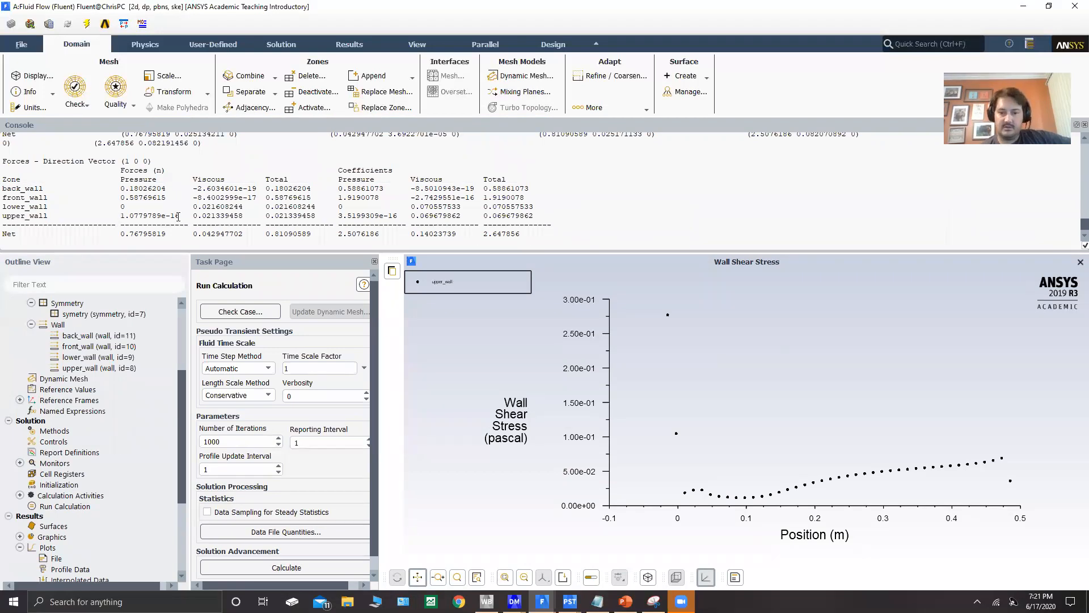
- Check case A's mesh in Meshing, then switch to its CFD-Post velocity vectors, declining the upstream data refresh
click(514, 600)
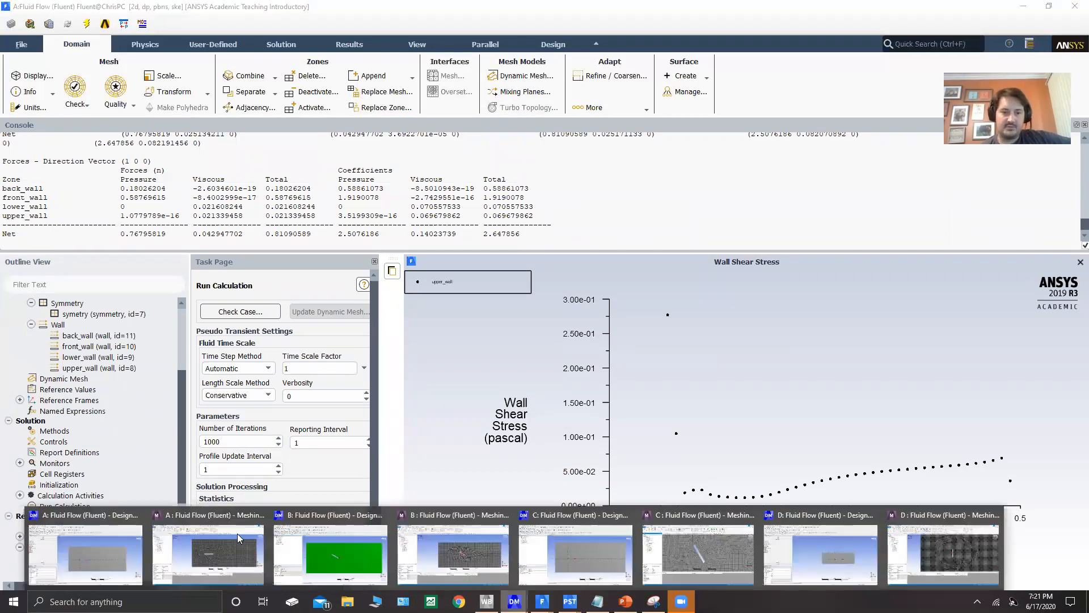
click(234, 552)
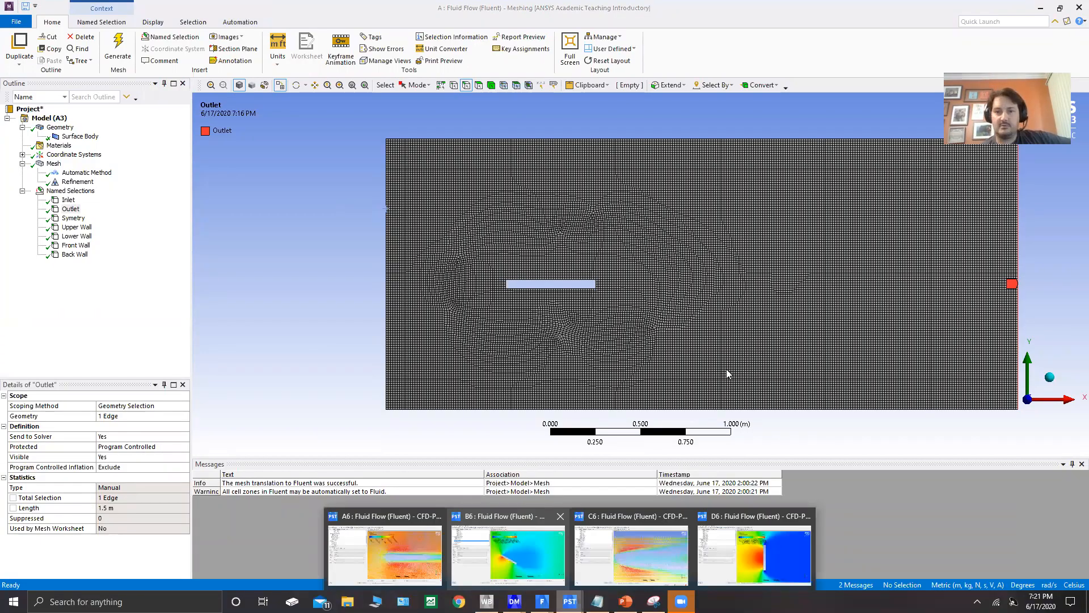
click(385, 553)
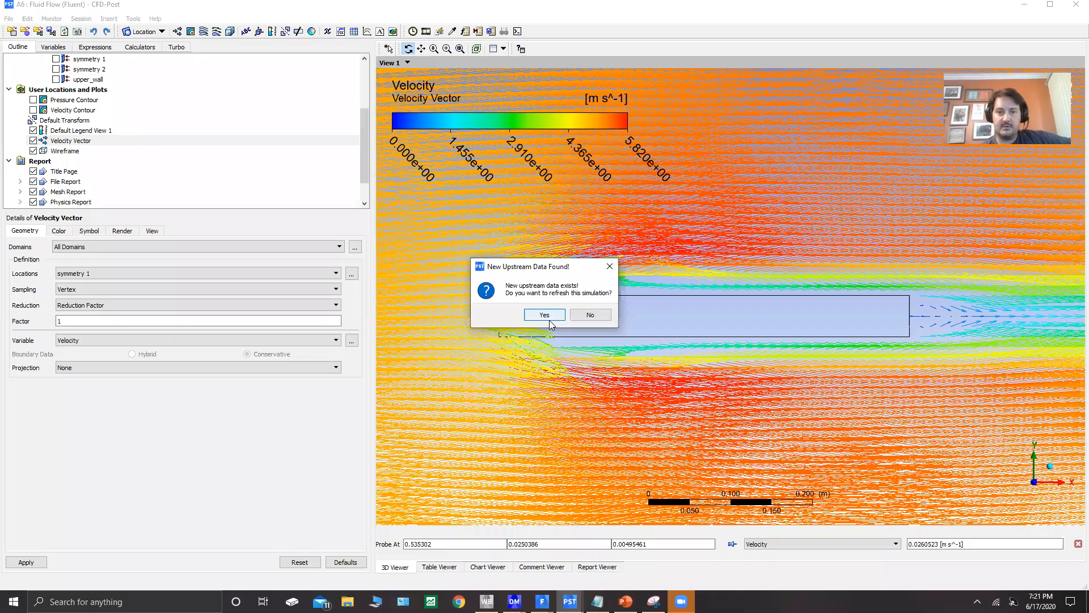
click(580, 318)
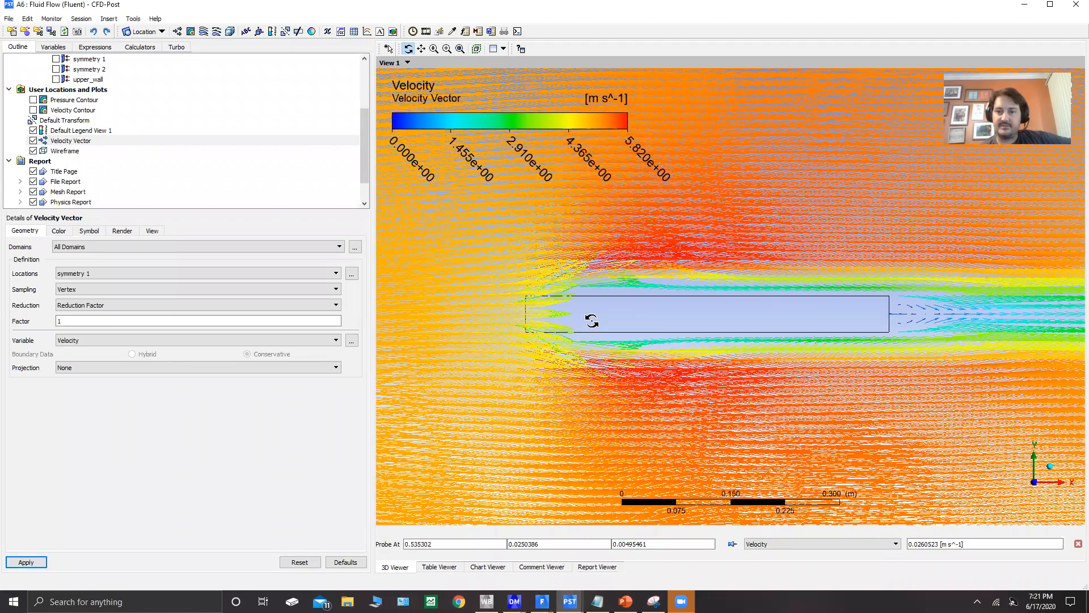
scroll(591, 321, down, 5)
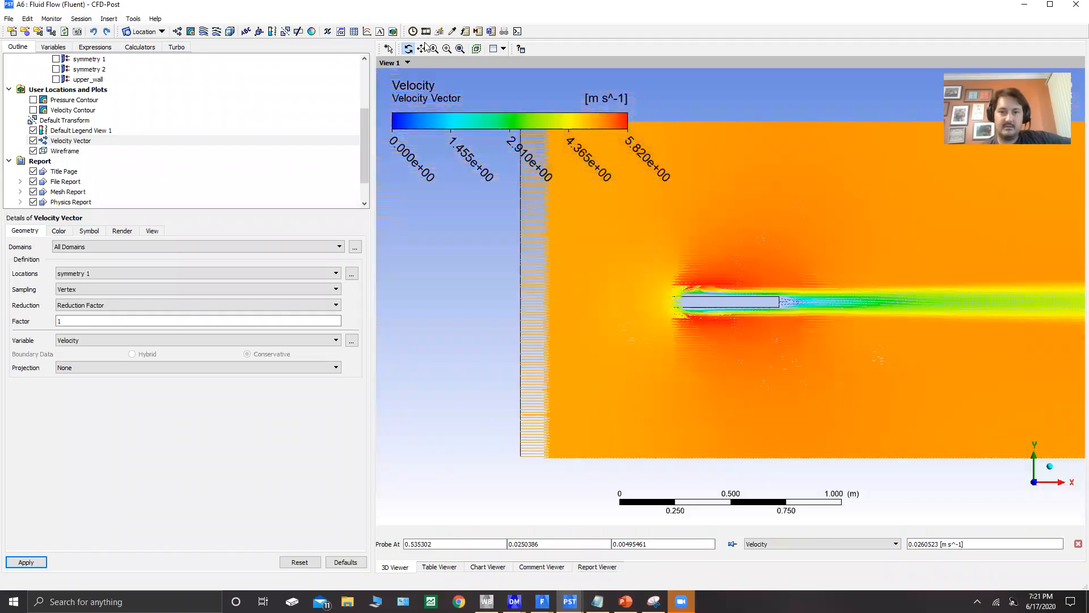
ctrl+middle_drag(771, 324, 522, 402)
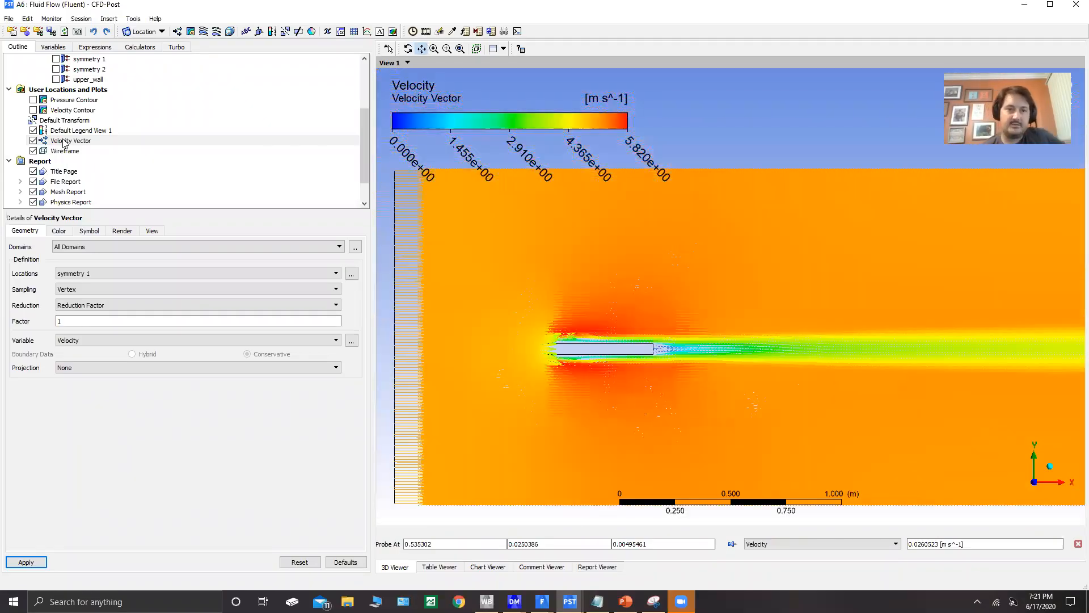
- Set the Velocity Vector plot's reduction factor to 5 and apply it
click(175, 31)
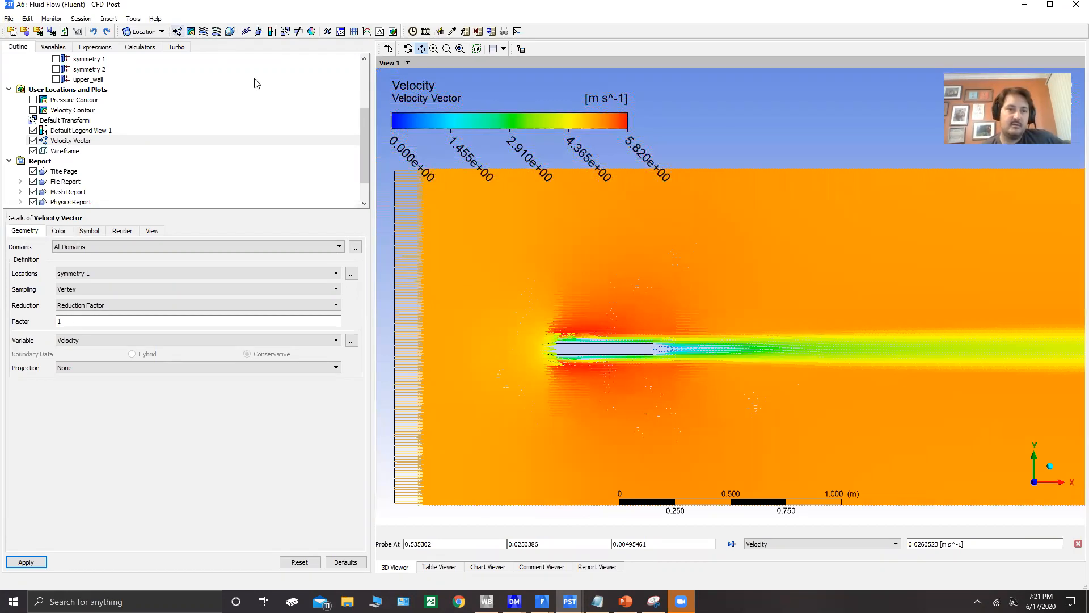
key(Escape)
scroll(94, 157, down, 1)
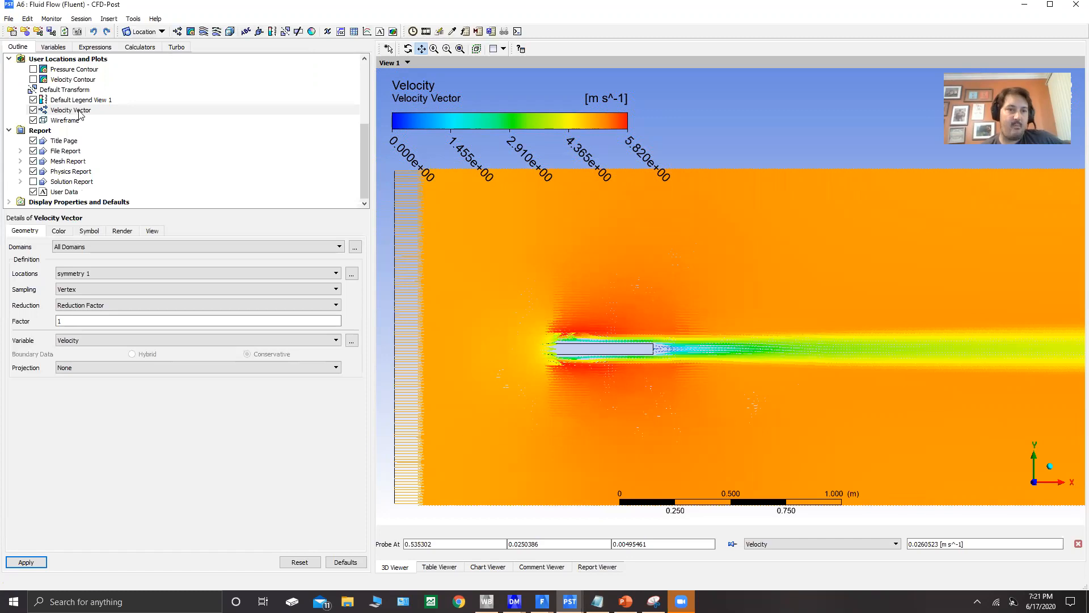
click(74, 111)
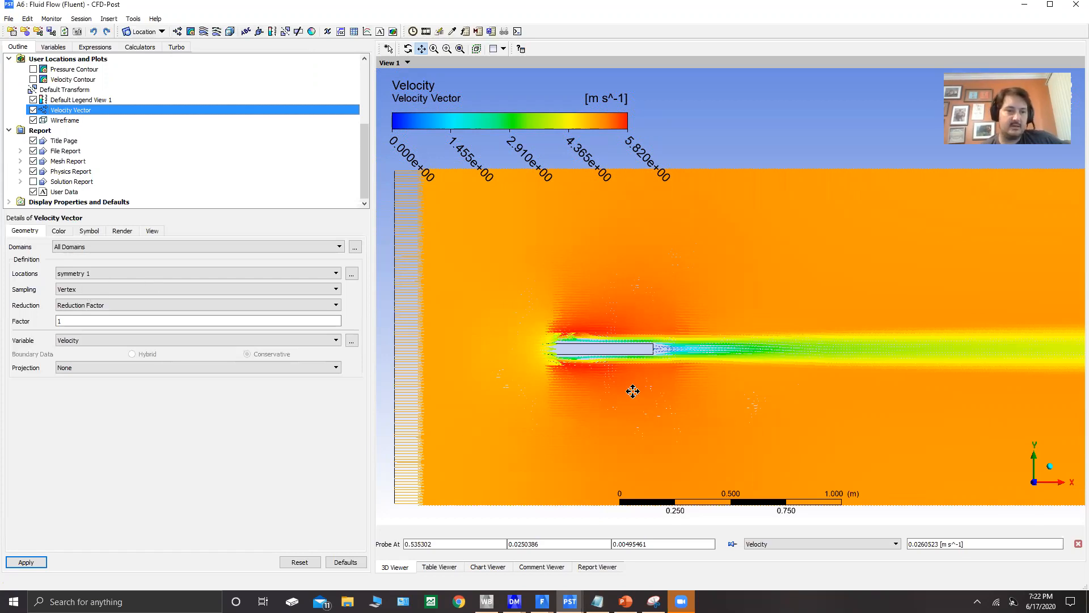
double_click(85, 324)
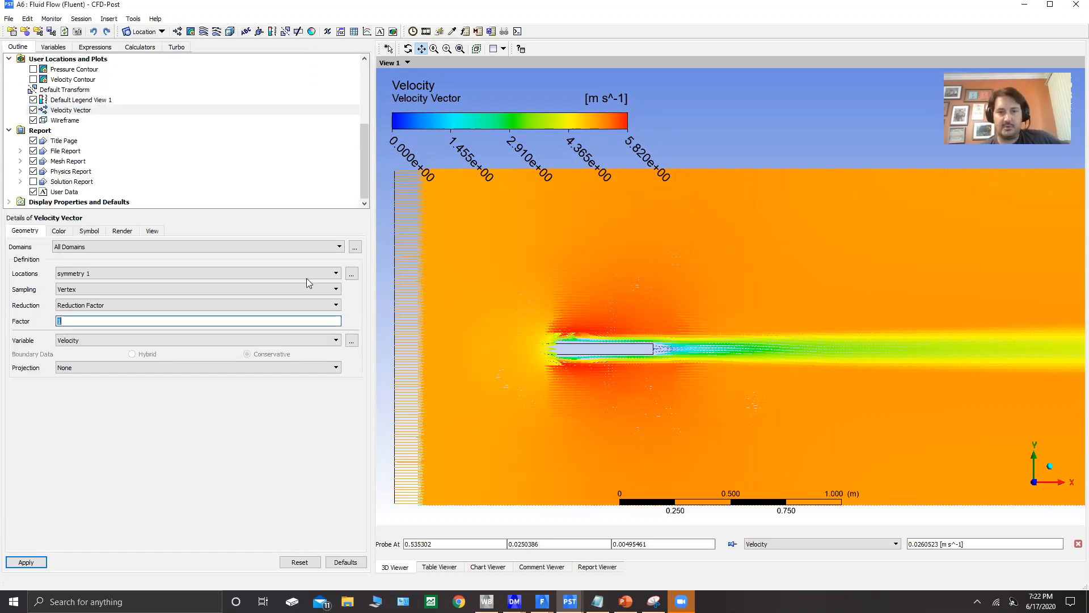
text(5)
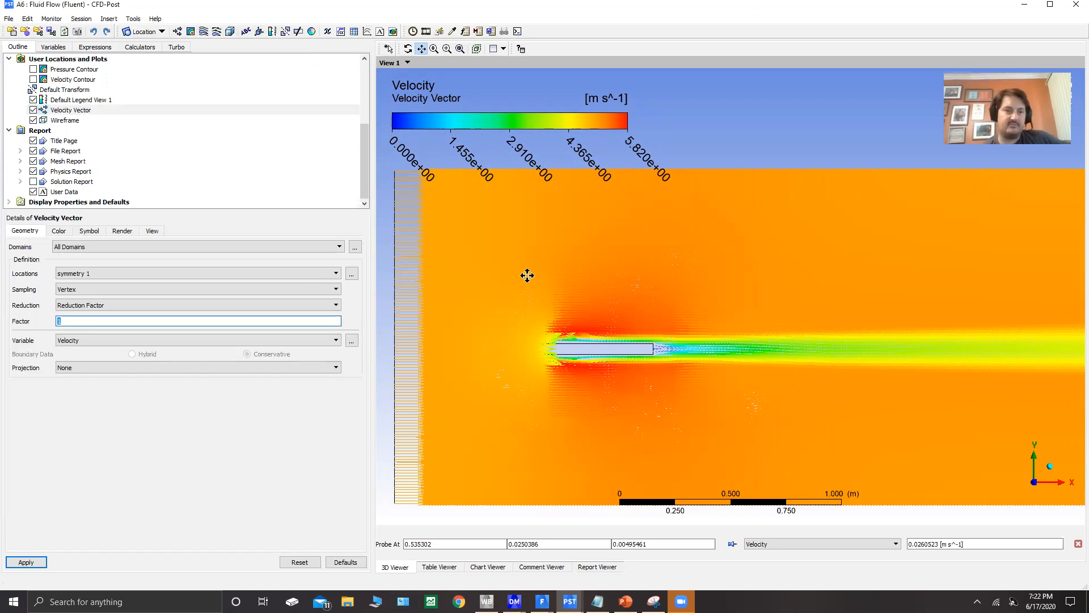
click(25, 561)
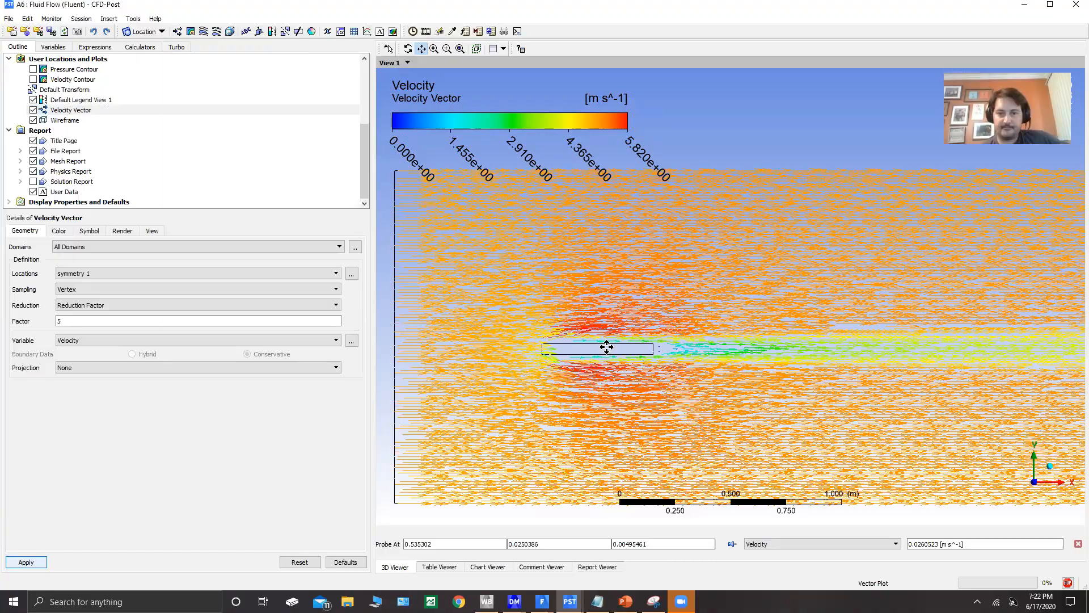
- Examine the velocity vectors around the plate's leading edge and in the wake behind its trailing edge
scroll(759, 302, up, 5)
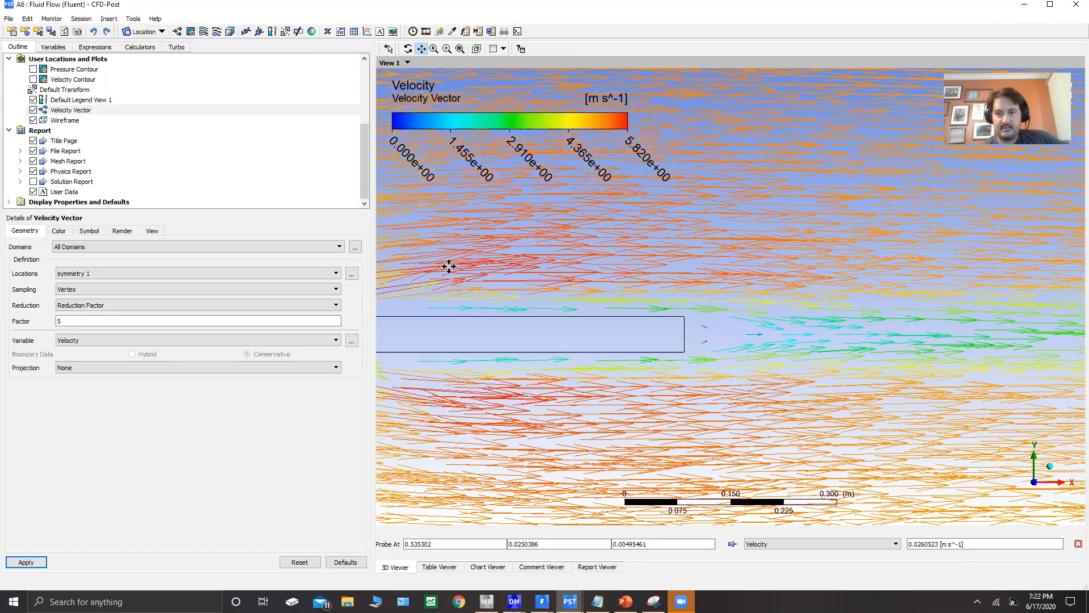
drag(480, 325, 714, 270)
scroll(713, 271, up, 5)
scroll(713, 271, down, 1)
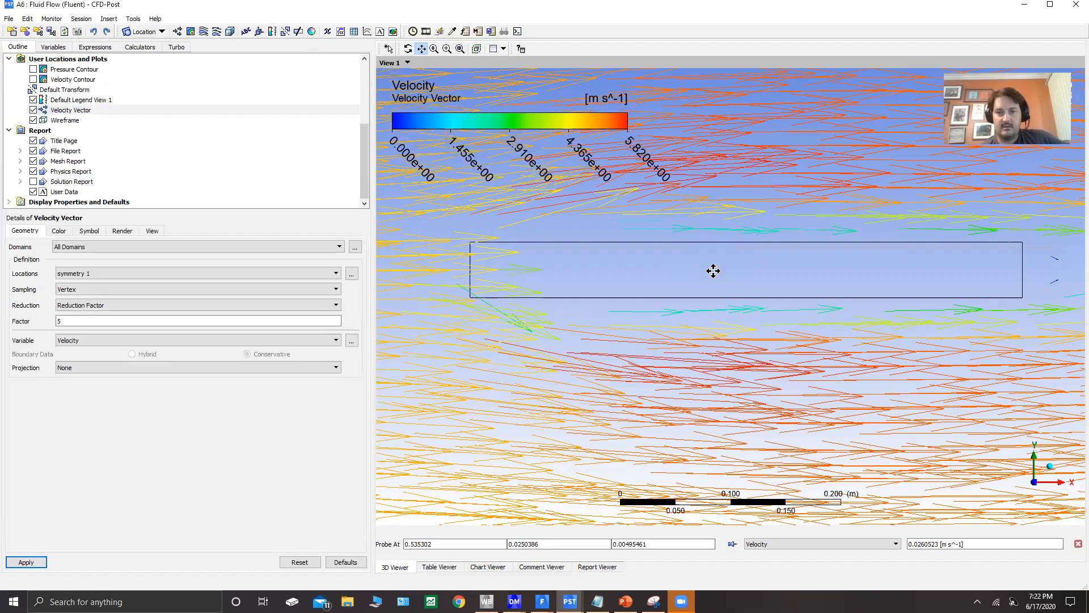
scroll(714, 270, down, 1)
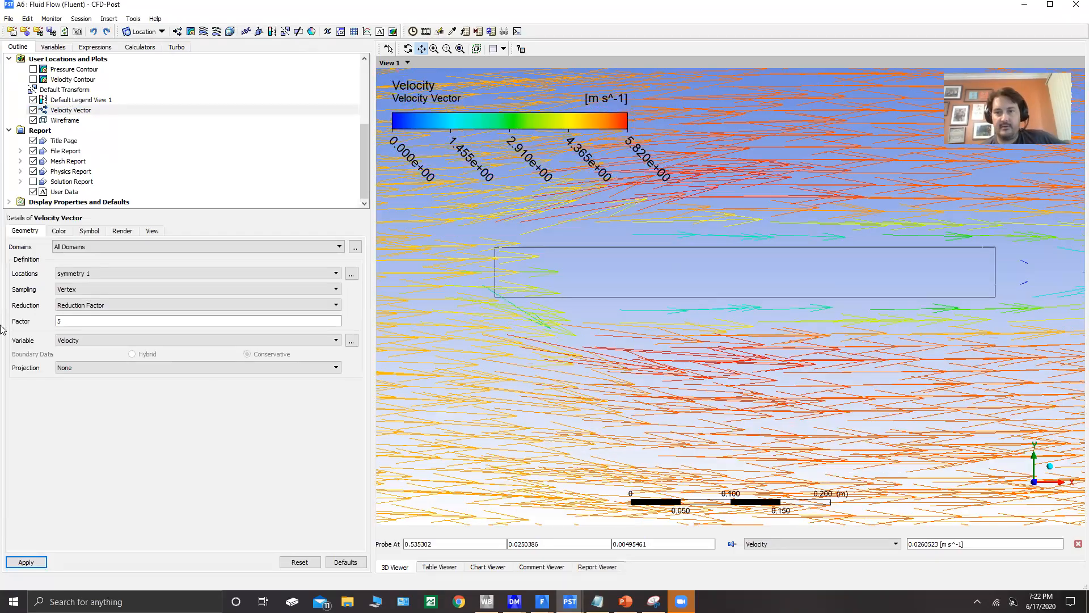
drag(713, 271, 427, 295)
scroll(275, 326, up, 2)
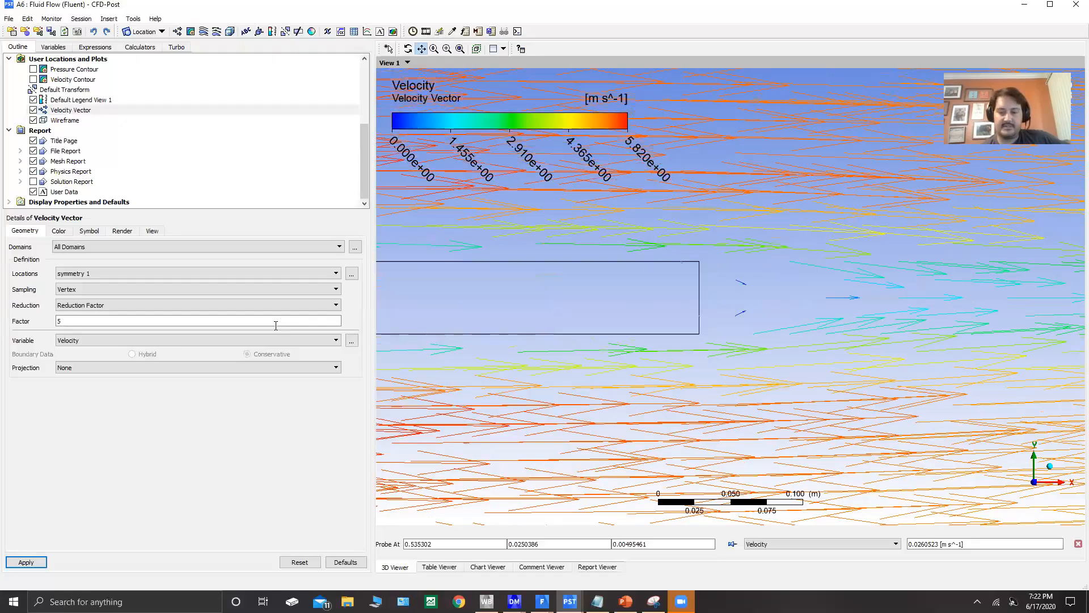
- Set the Velocity Vector plot's reduction factor to 2 and view the denser vectors around the whole plate
double_click(276, 326)
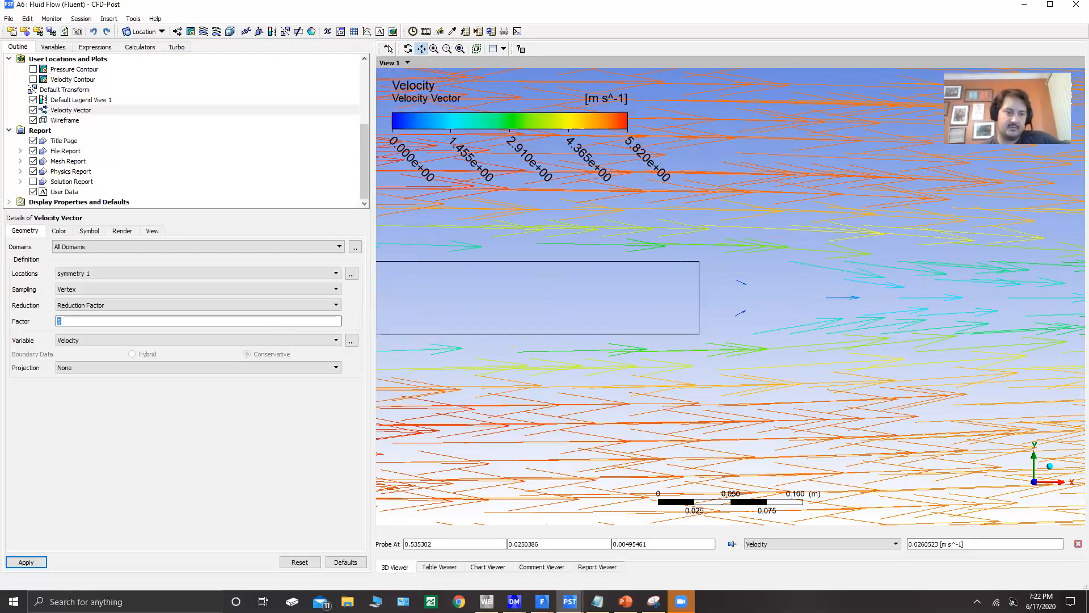
text(2)
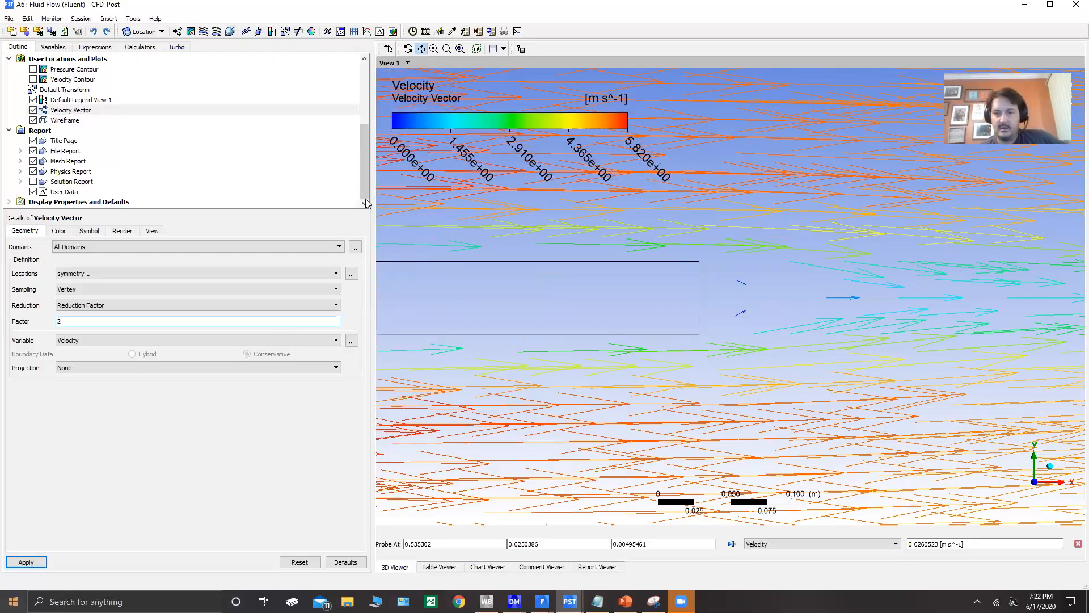
key(Return)
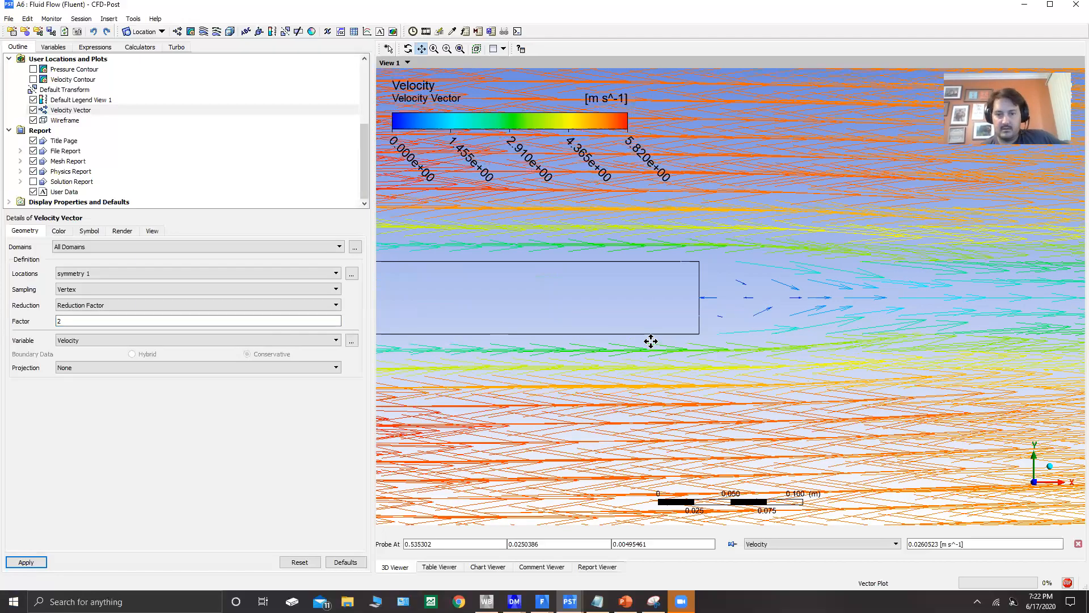
scroll(651, 341, down, 1)
scroll(621, 356, down, 1)
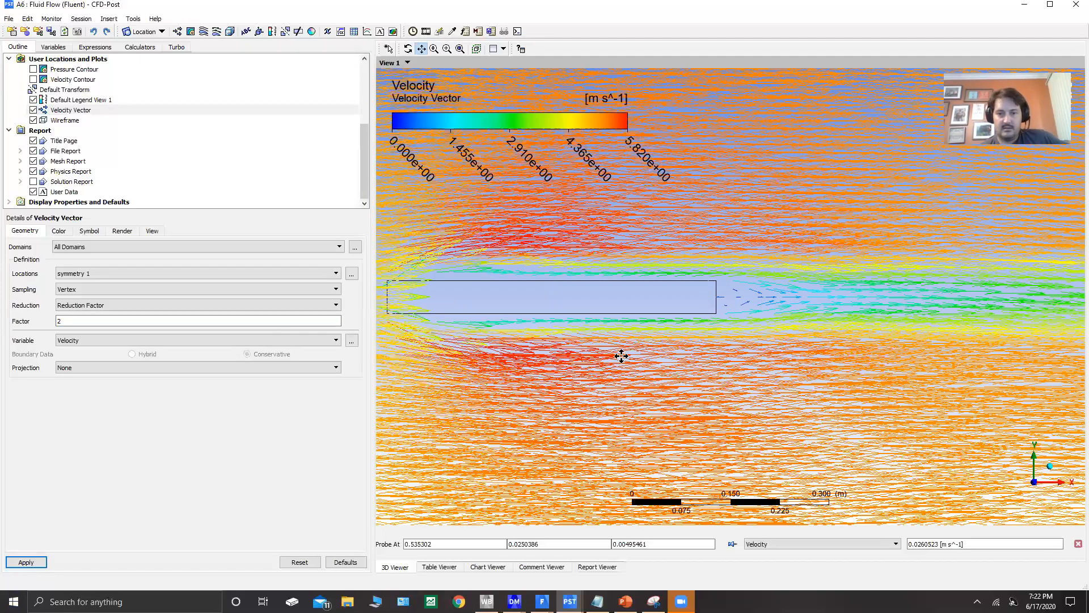
scroll(622, 355, down, 1)
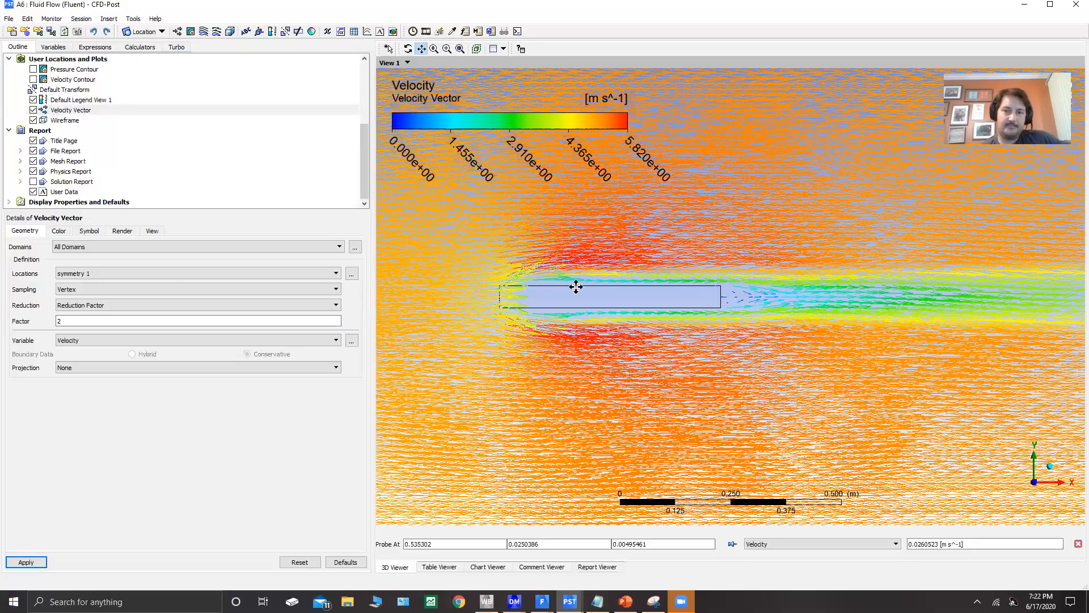
scroll(676, 306, down, 2)
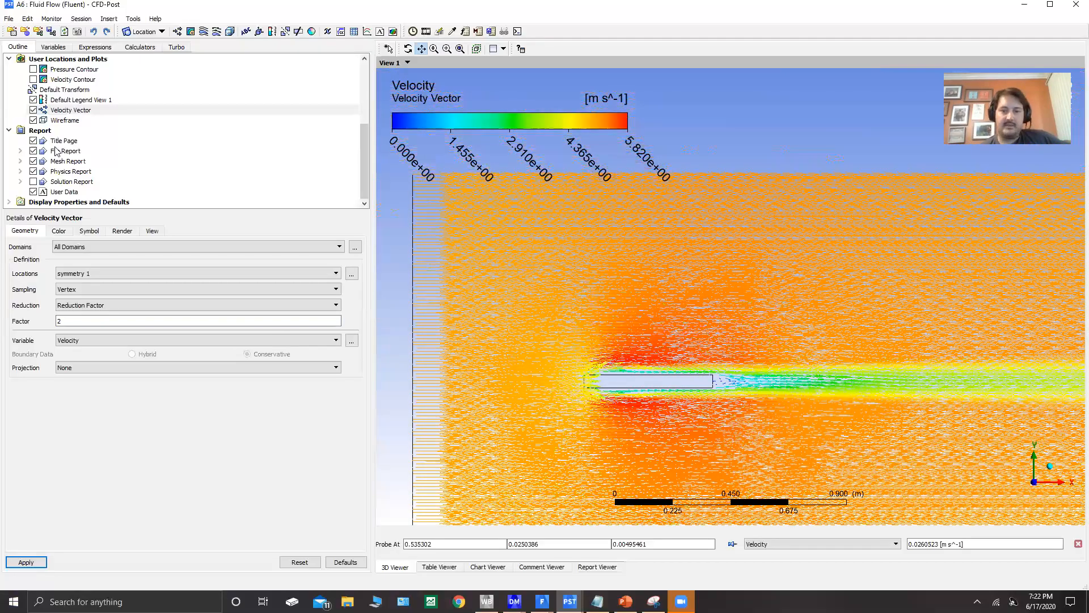
- Hide the Velocity Vector plot and display the Velocity Contour instead
drag(415, 333, 407, 324)
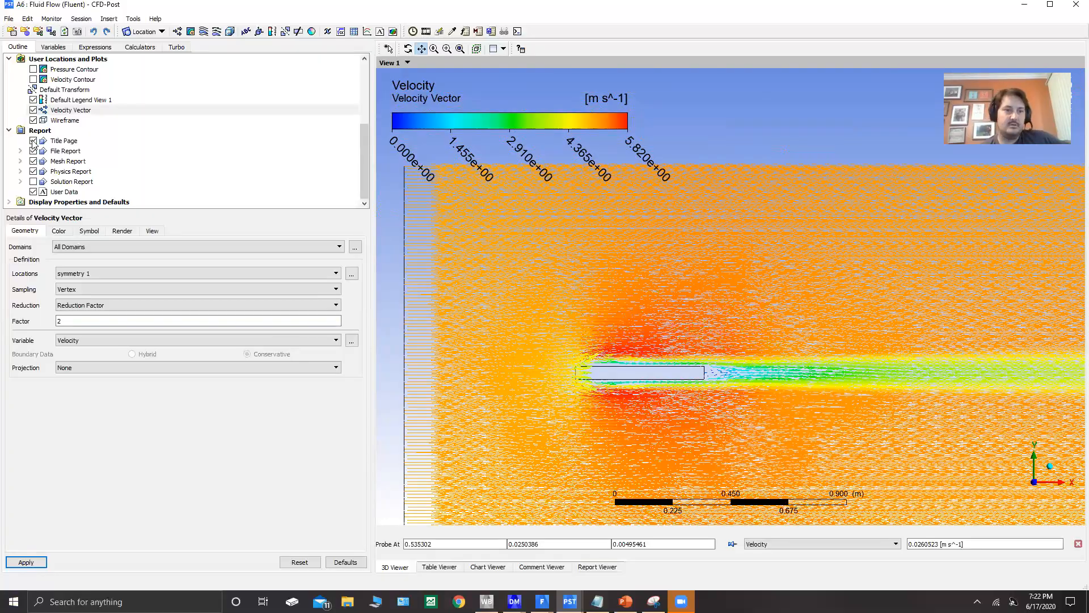
scroll(50, 164, up, 2)
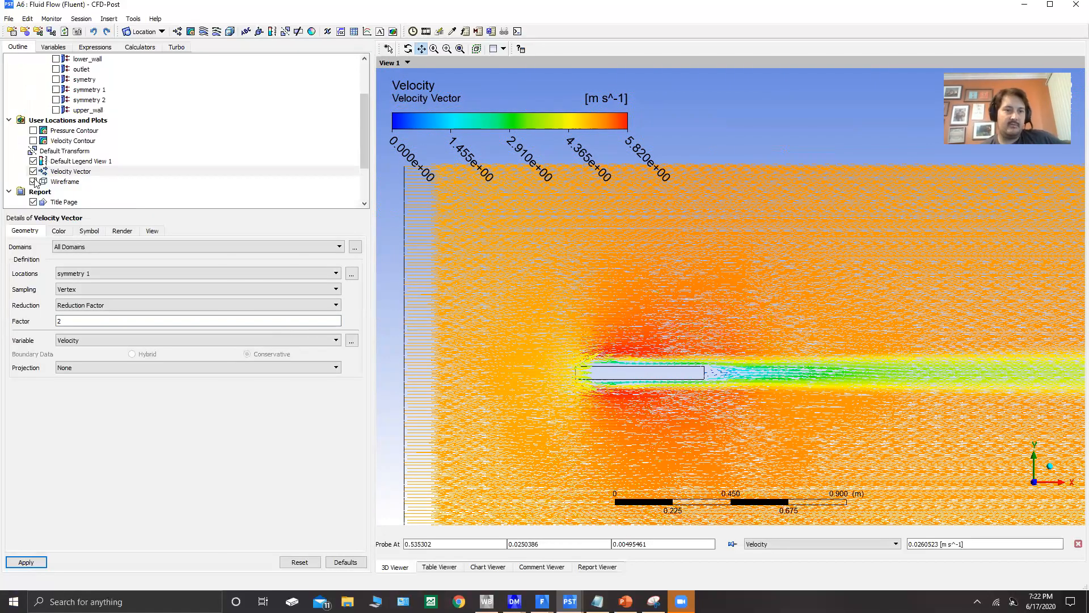
click(33, 172)
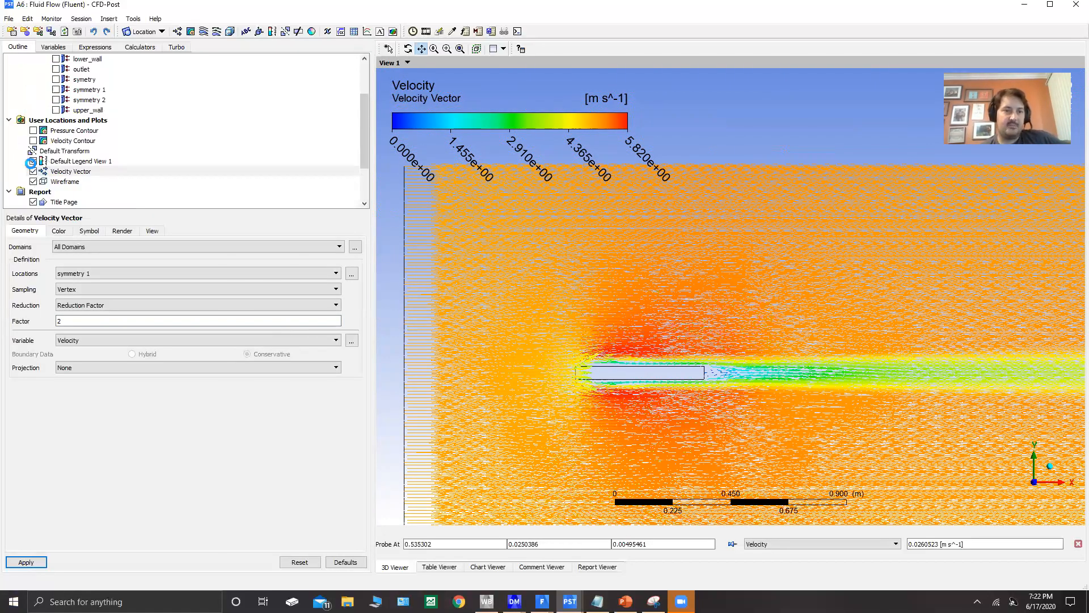
click(34, 141)
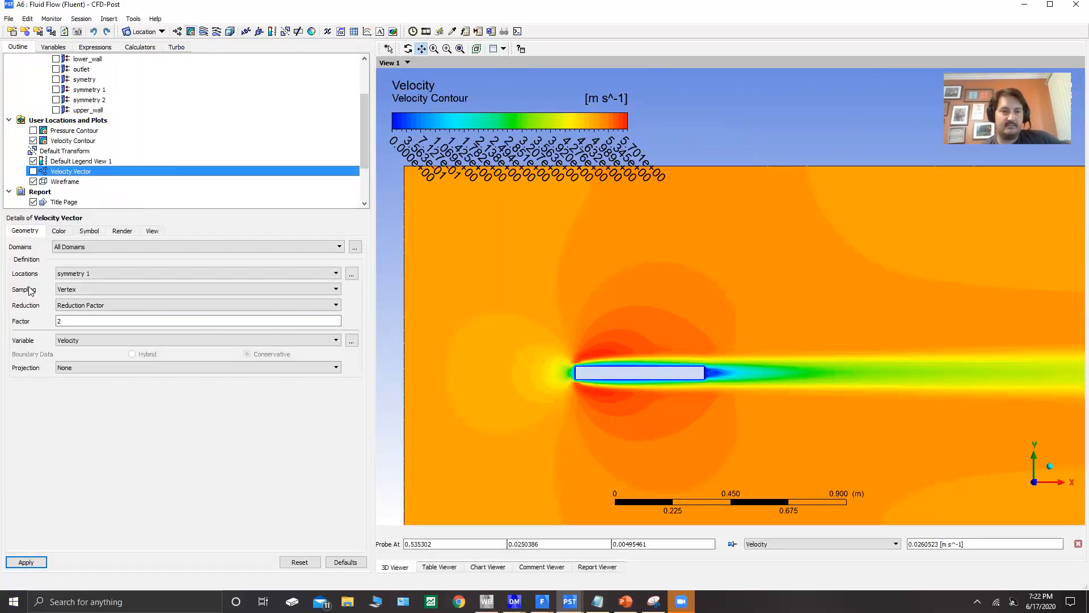
- Set the Velocity Contour's number of contours to 100 and apply it
click(73, 141)
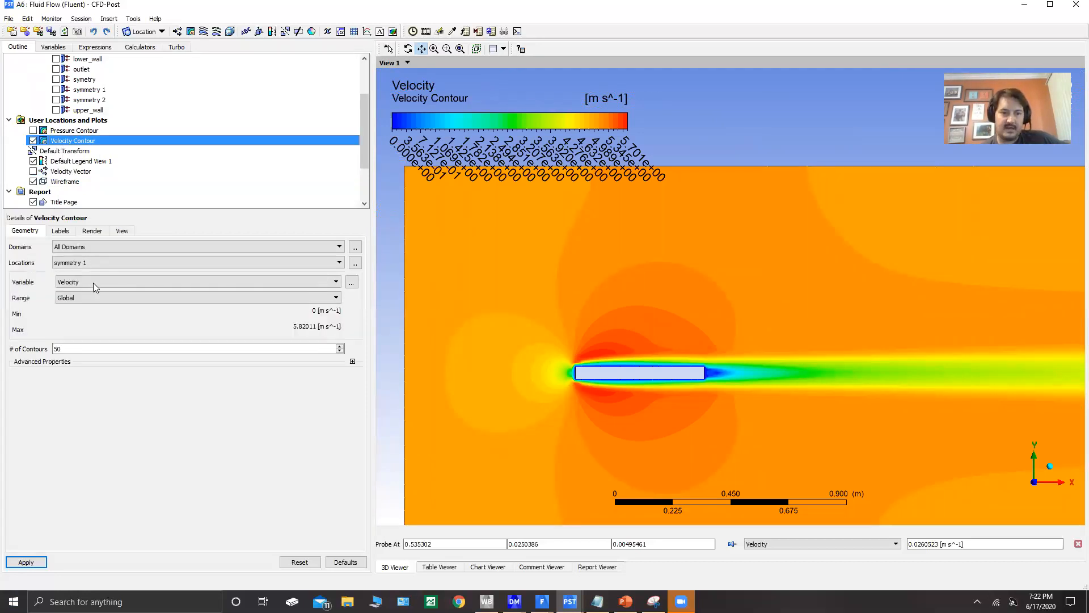
click(101, 348)
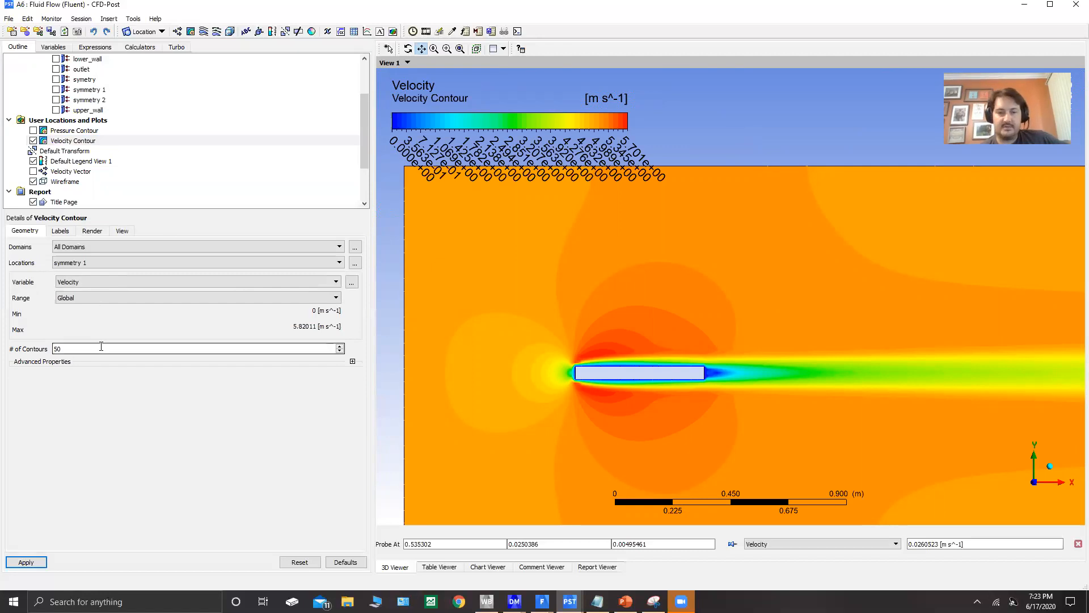
key(BackSpace)
key(BackSpace)
text(1)
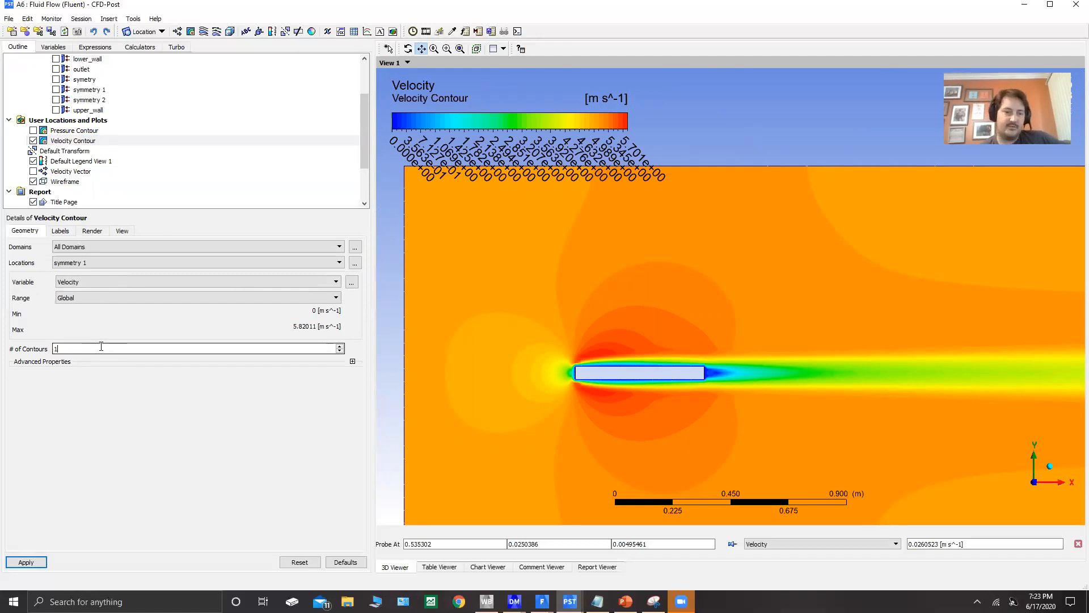
text(00)
click(17, 562)
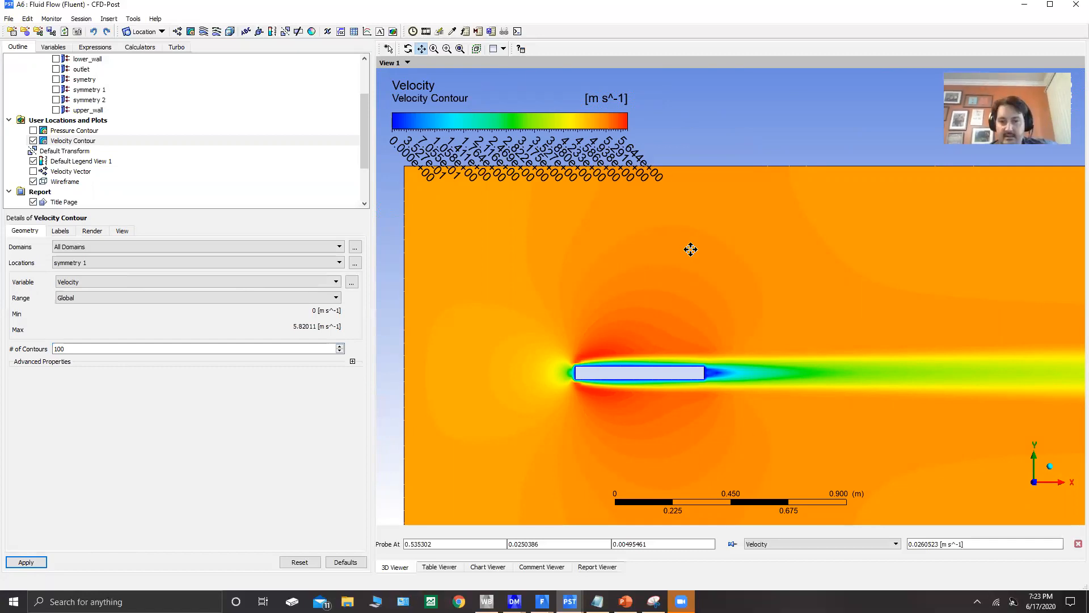
- Examine the velocity contour around the plate's leading edge, along its surfaces and in the wake behind its trailing edge
scroll(556, 451, up, 2)
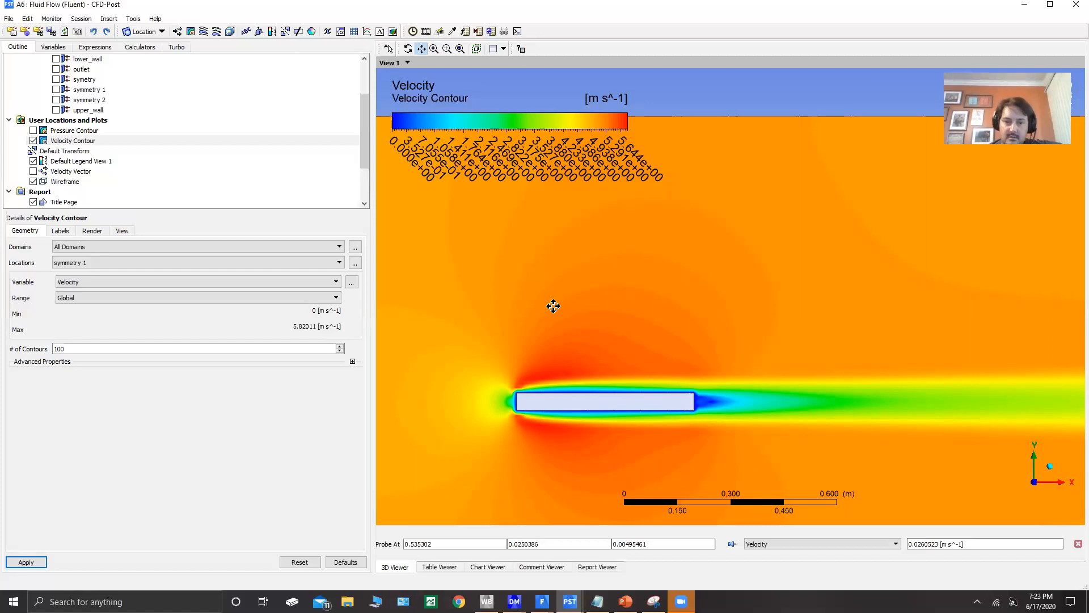
scroll(553, 306, up, 3)
drag(739, 445, 806, 276)
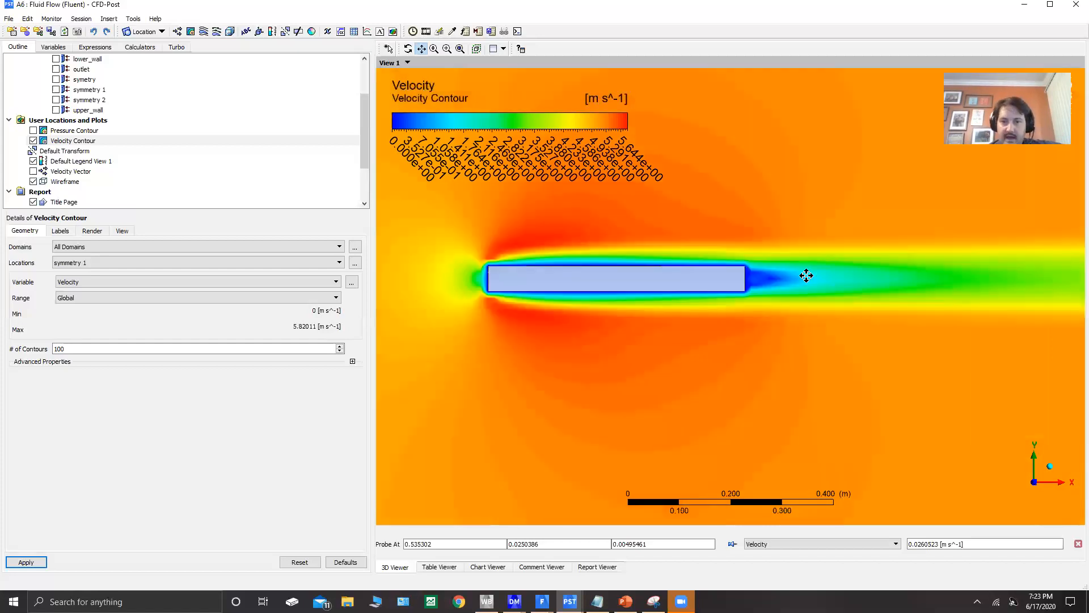
scroll(806, 276, up, 3)
scroll(499, 260, up, 3)
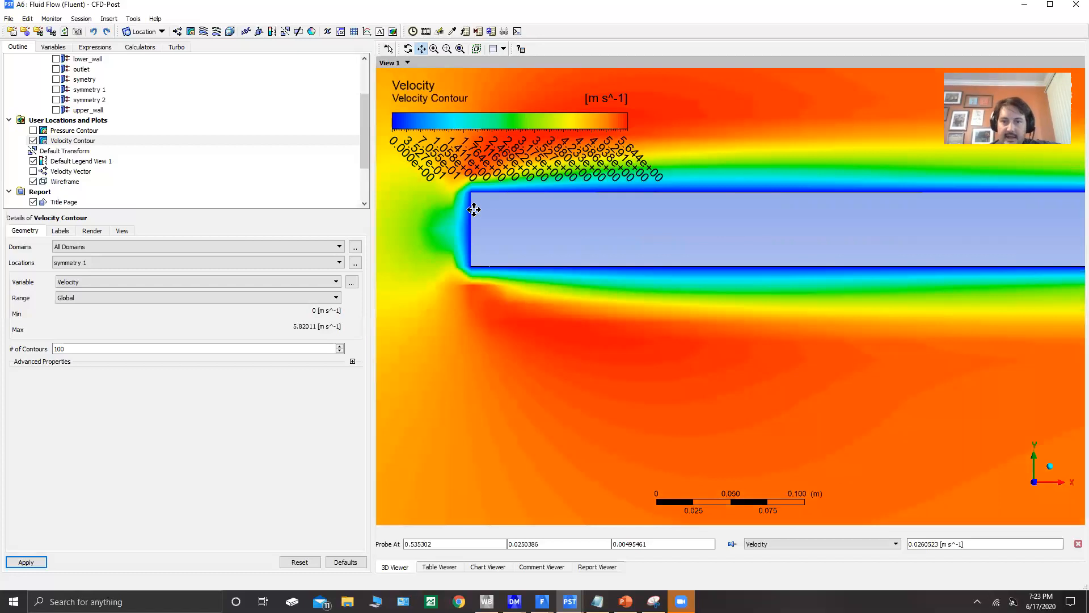
drag(897, 245, 705, 325)
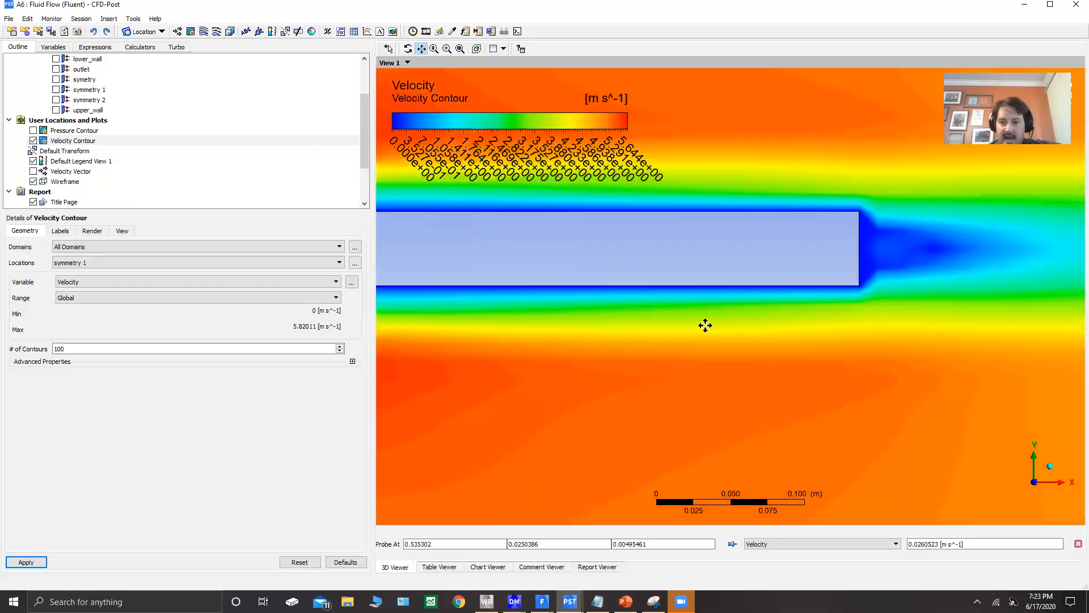
scroll(712, 311, up, 1)
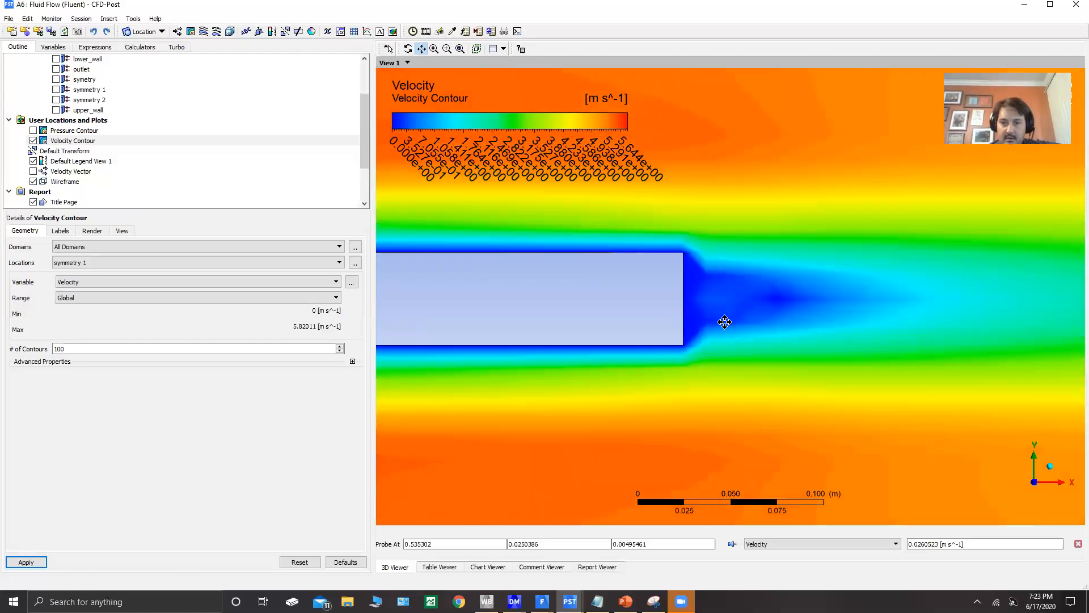
scroll(725, 322, up, 3)
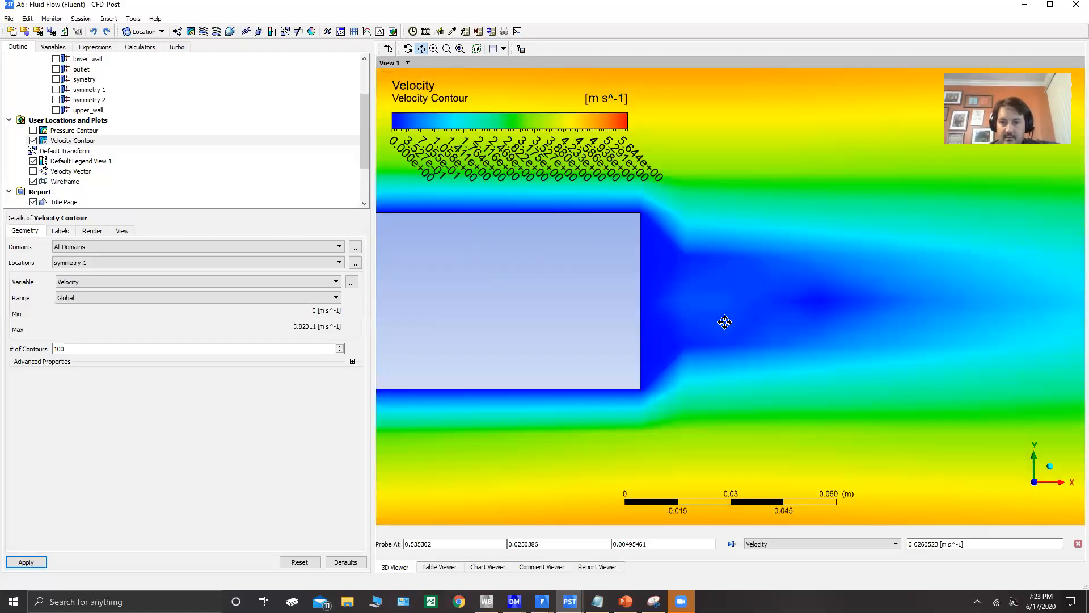
scroll(752, 298, up, 1)
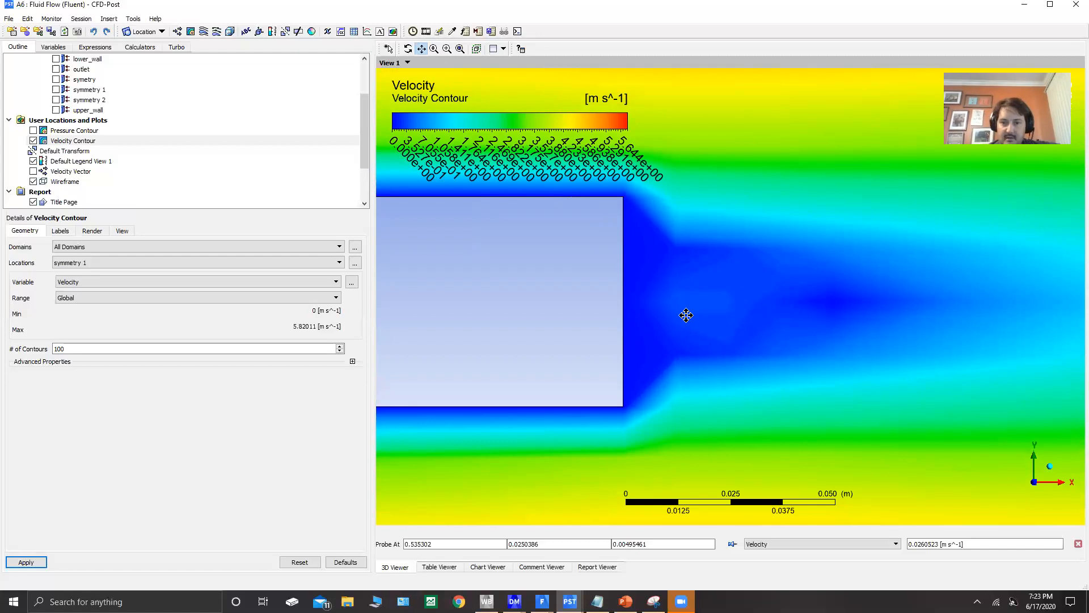
drag(692, 300, 725, 296)
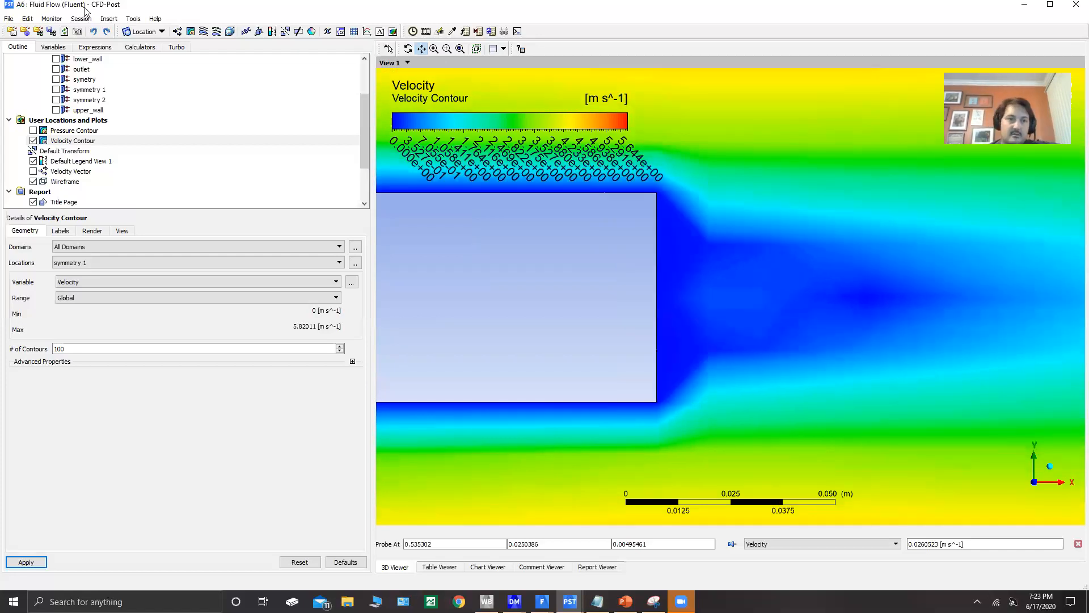
- Probe the velocity at three points: in the wake, close behind the plate's trailing face, and on that face
click(133, 19)
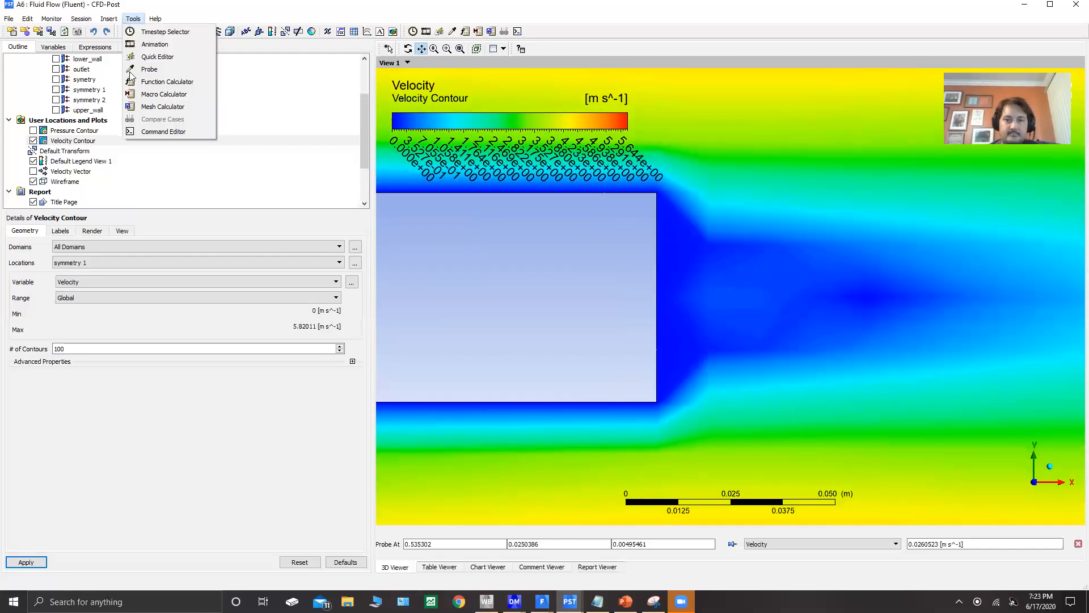
click(730, 300)
drag(744, 297, 745, 293)
right_click(745, 292)
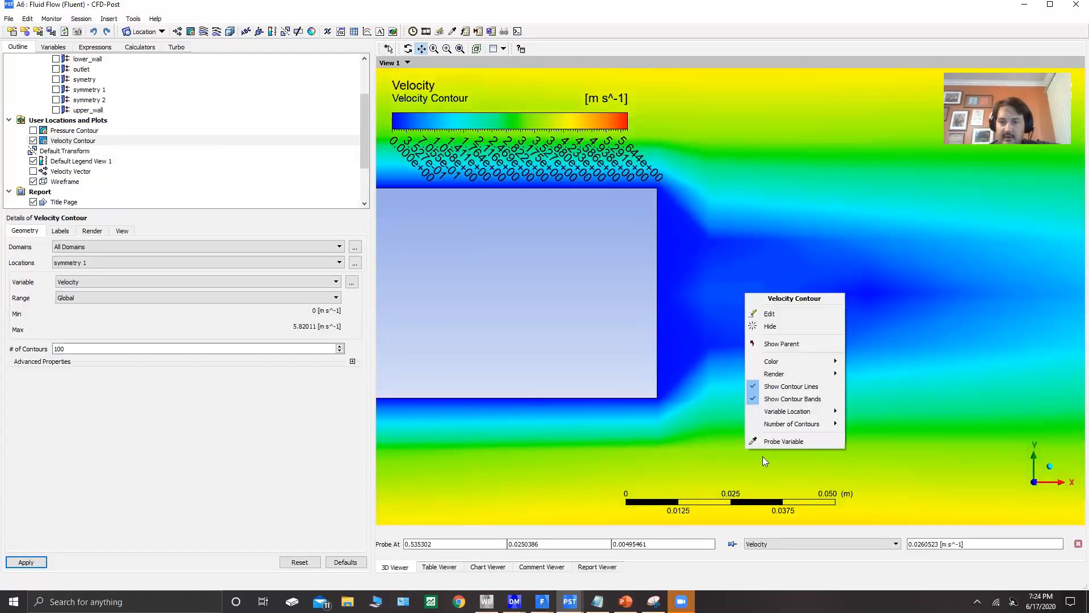
click(773, 441)
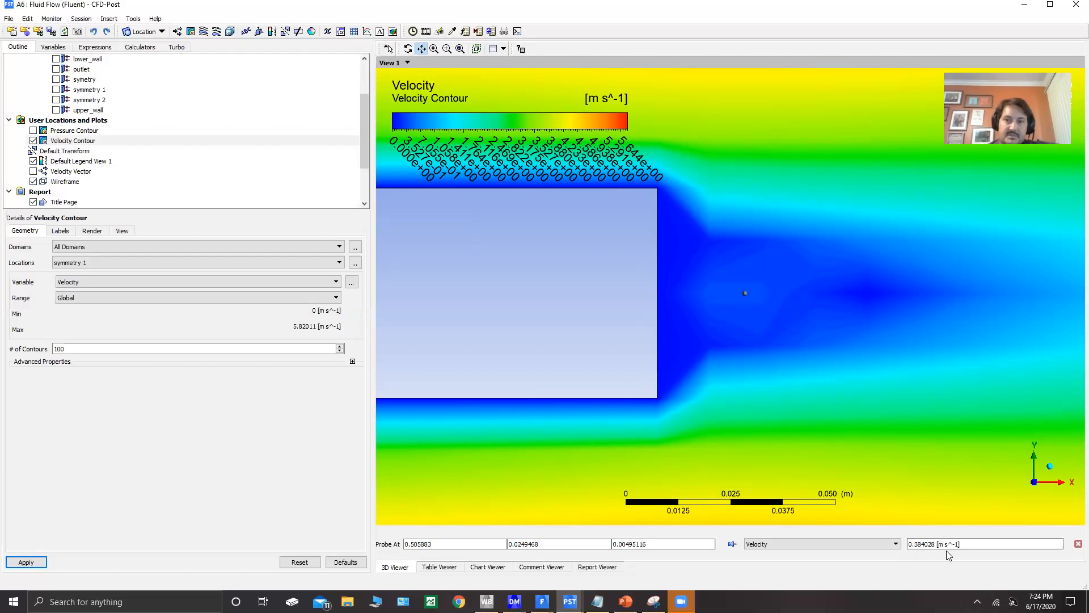
right_click(675, 339)
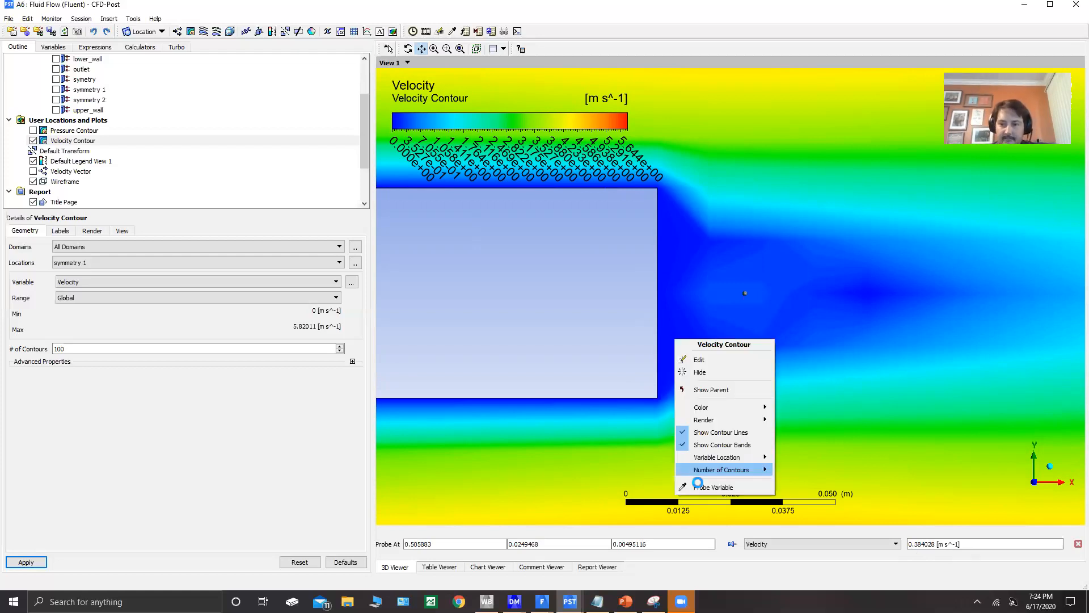
click(732, 485)
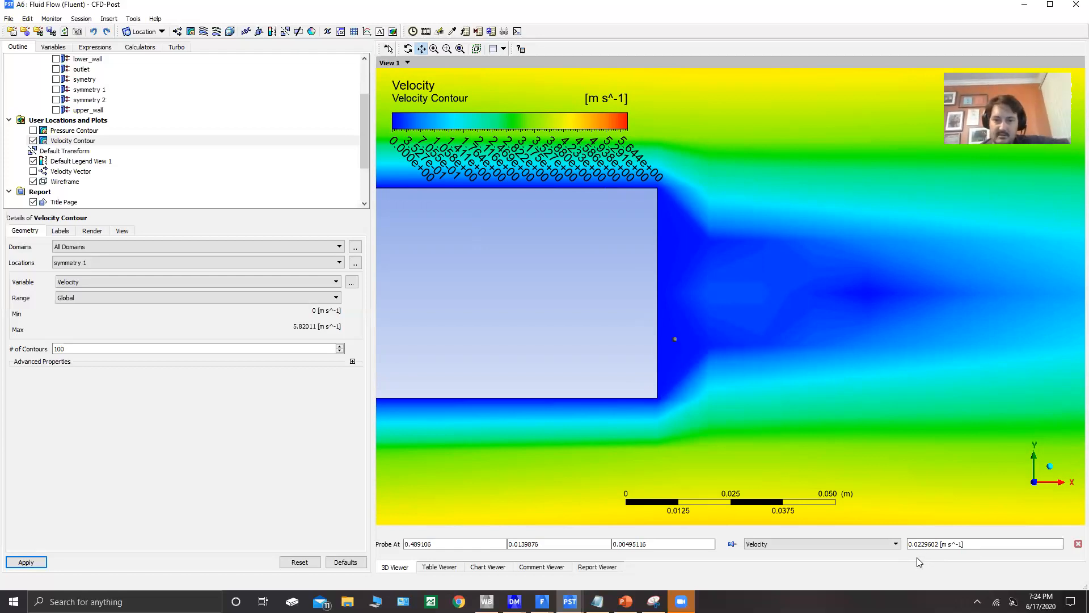
right_click(657, 326)
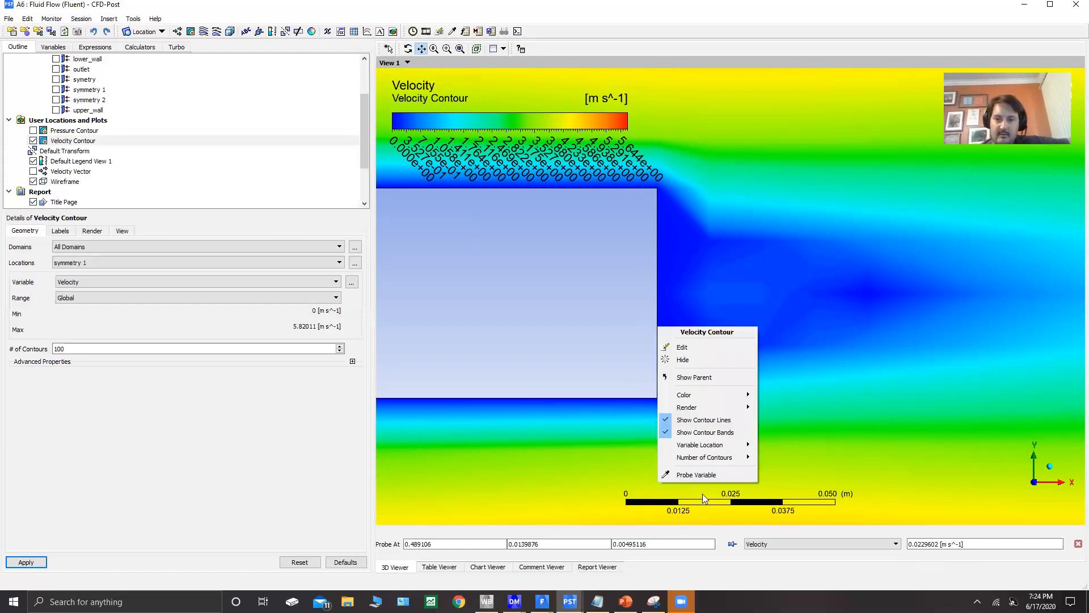
click(687, 469)
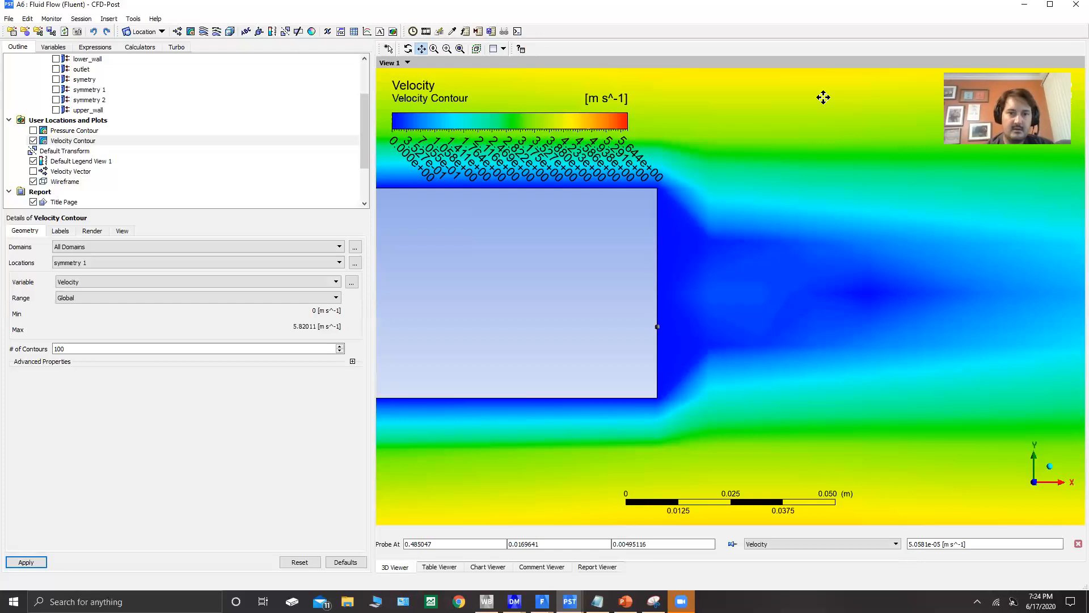
- Display the Pressure Contour around the plate and hide the Velocity Contour
scroll(591, 319, down, 2)
scroll(598, 321, down, 2)
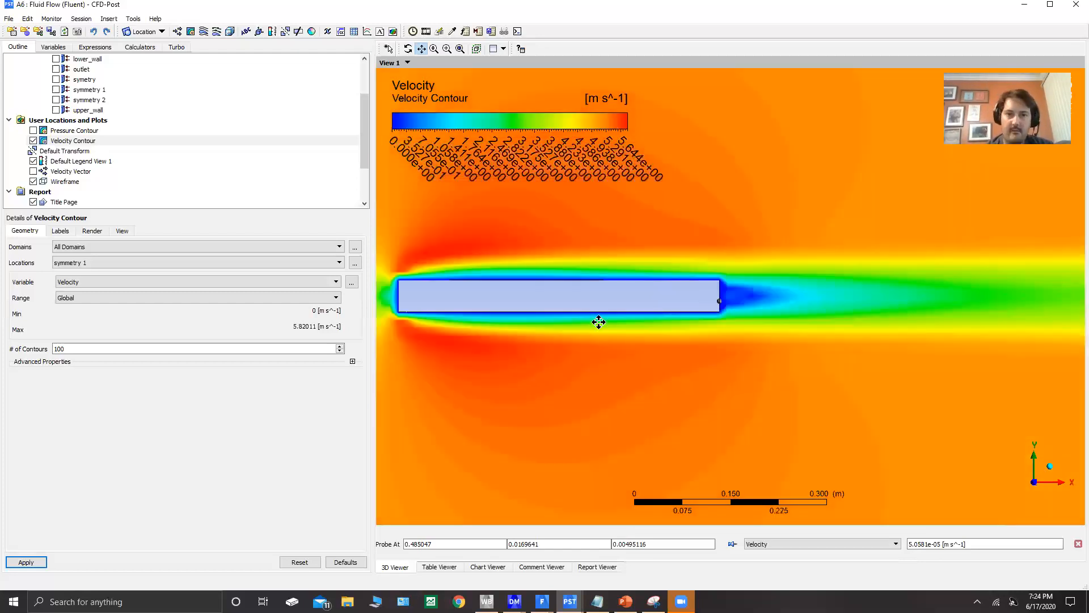
scroll(599, 321, down, 2)
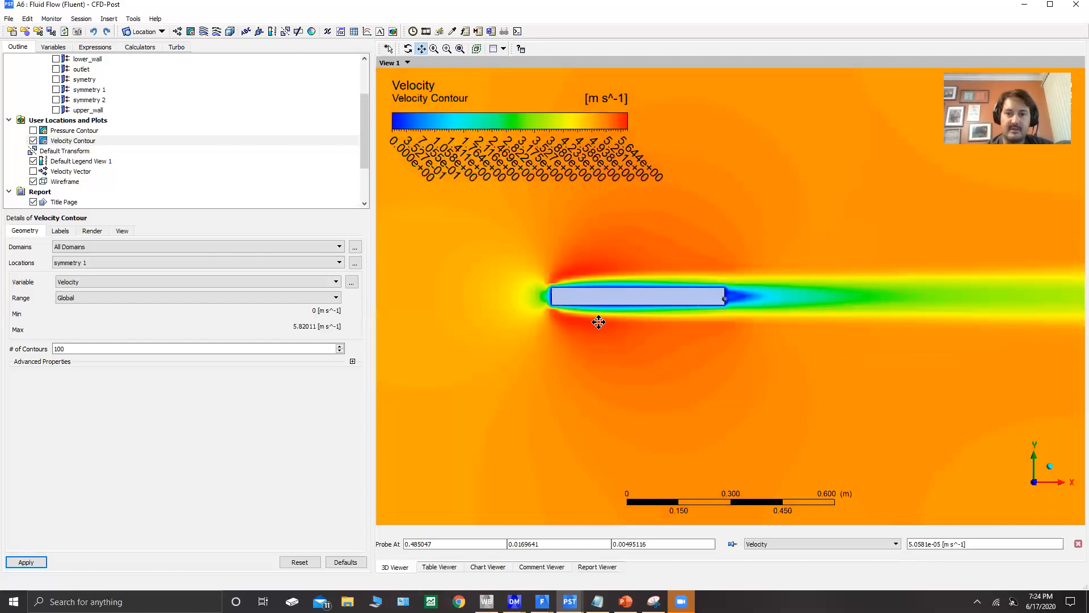
scroll(596, 309, down, 2)
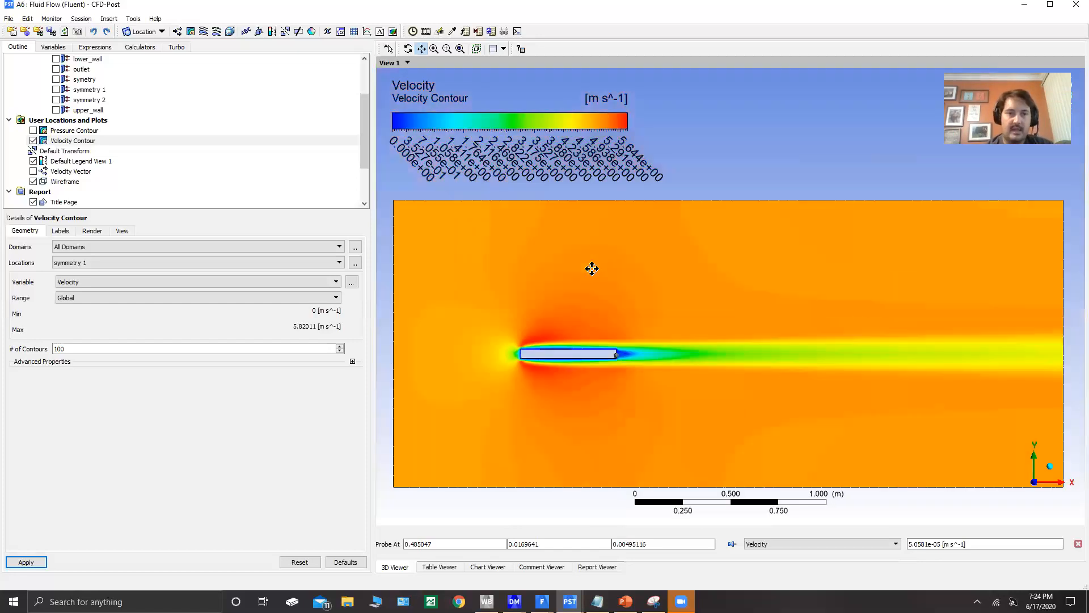
drag(606, 292, 608, 292)
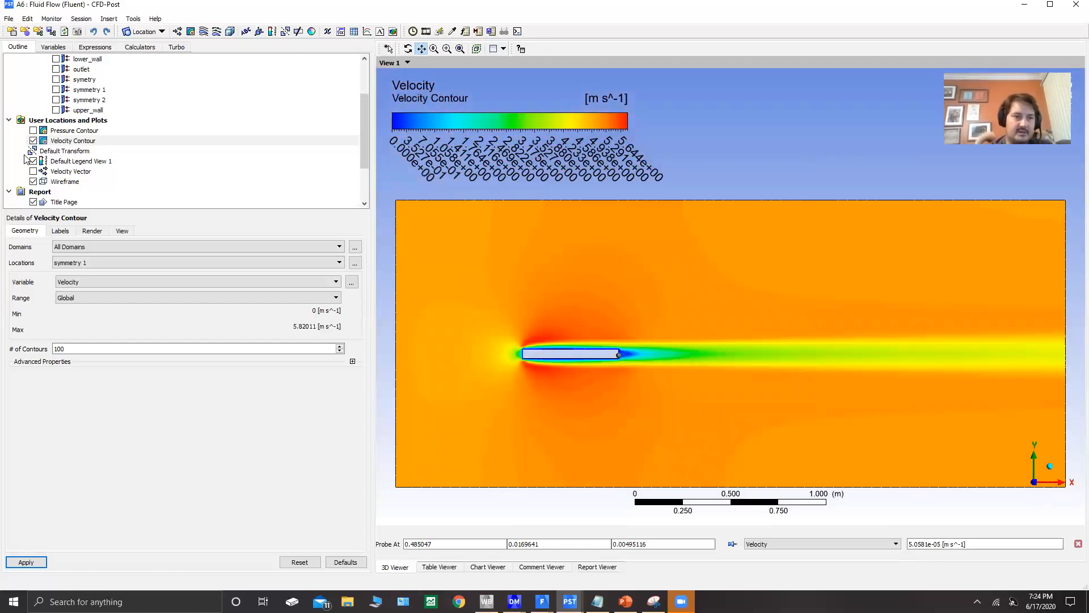
click(32, 130)
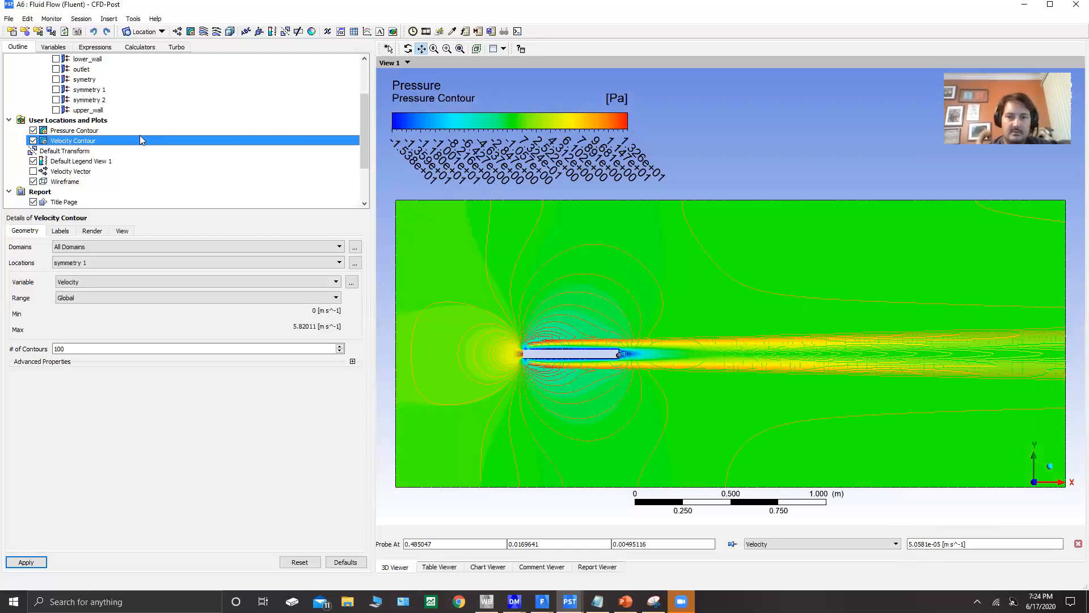
scroll(598, 361, up, 4)
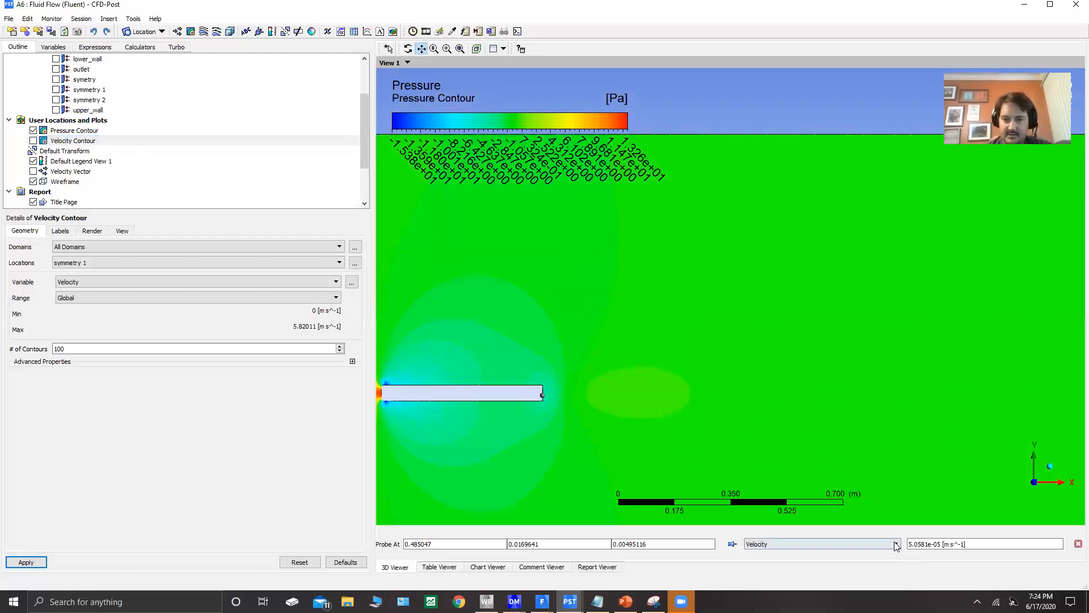
- Set the probe variable to Pressure and probe the low-pressure spot just above the plate's upper surface near its leading edge
click(896, 546)
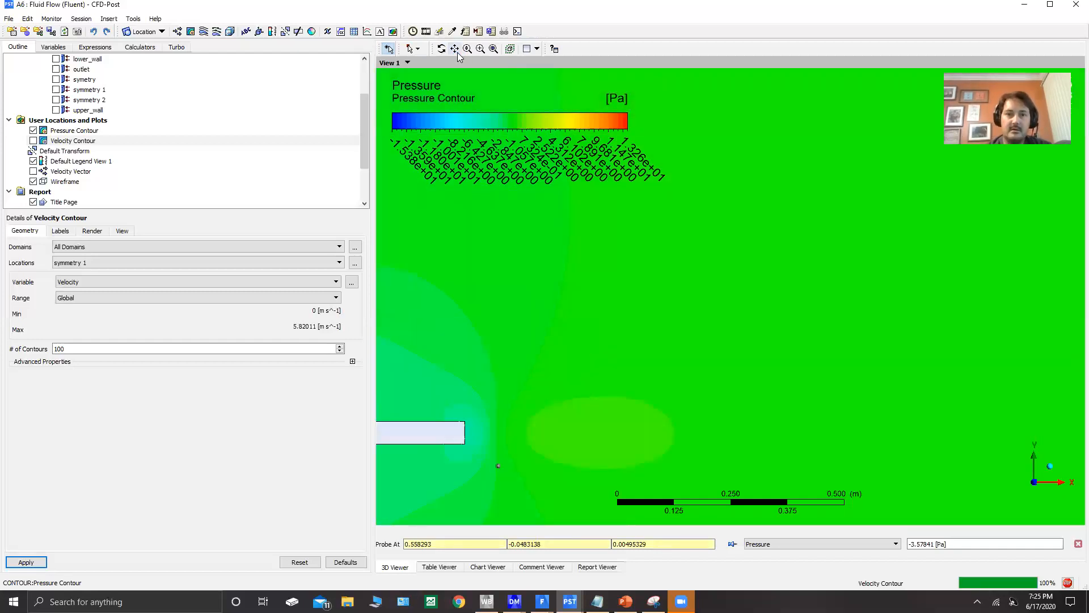
click(455, 50)
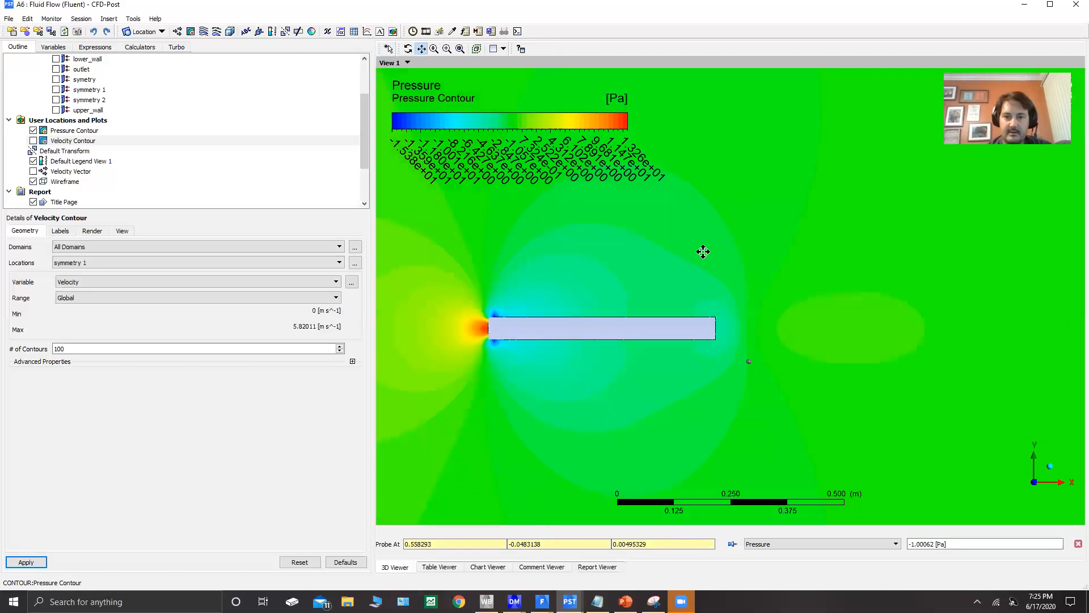
scroll(485, 298, up, 3)
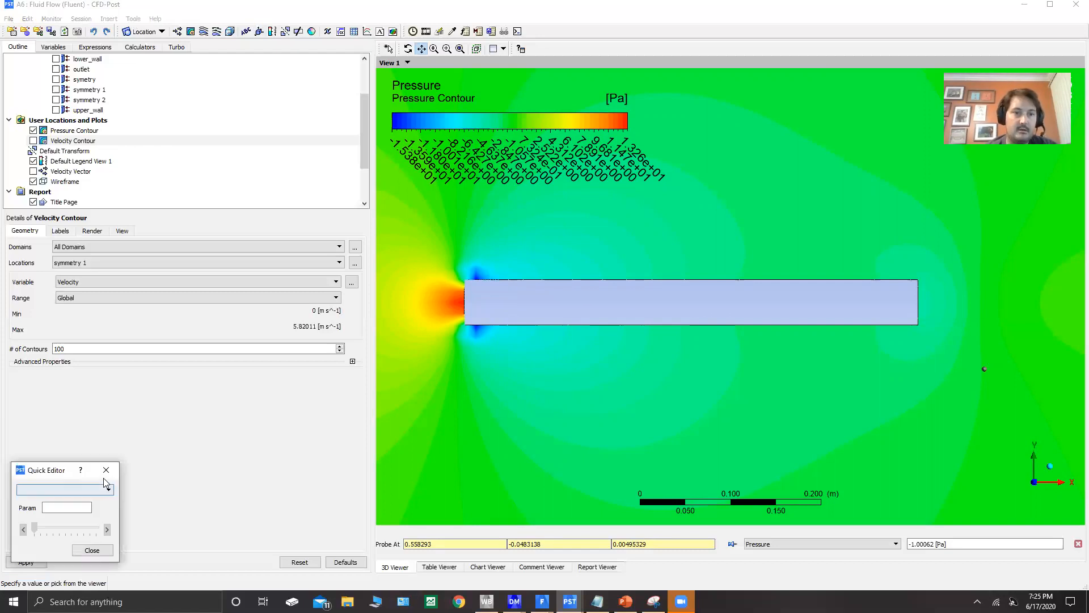
click(134, 20)
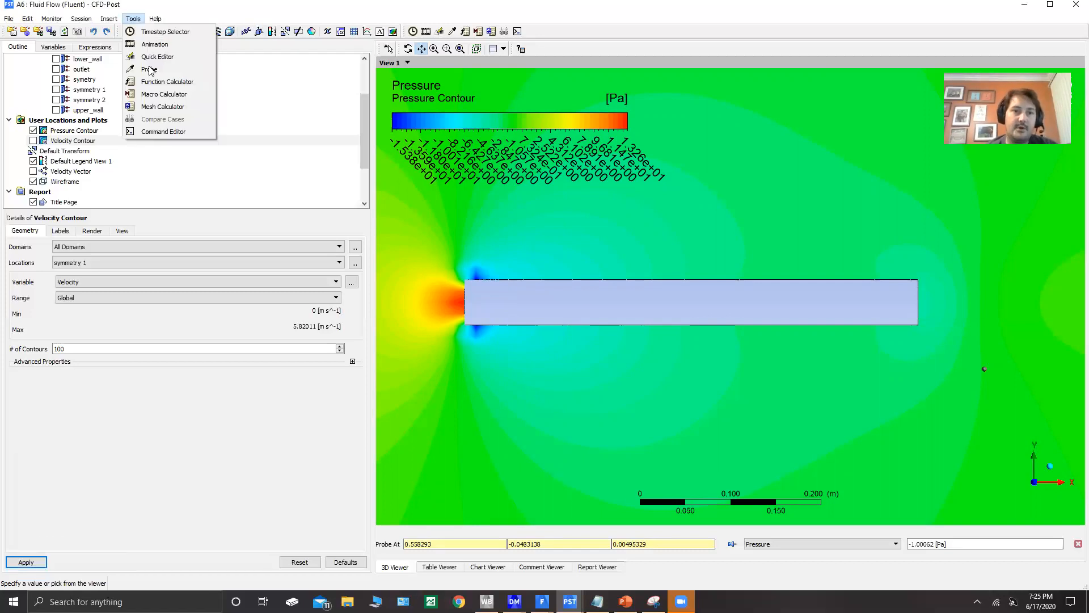
click(477, 281)
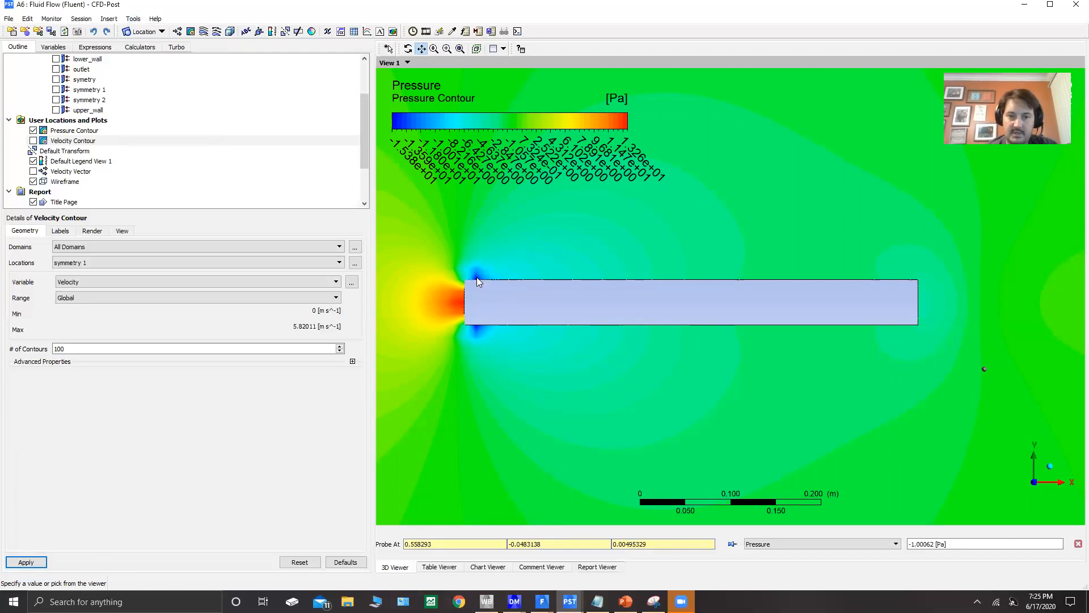
right_click(477, 280)
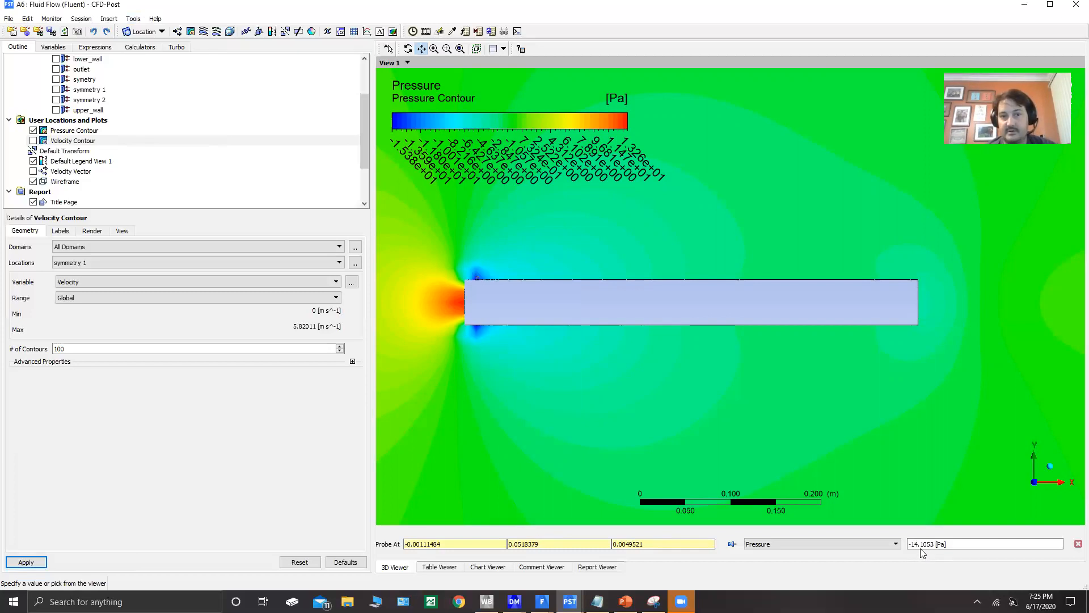
- Examine the pressure contour along the plate and close up around its leading edge and upper front corner
scroll(450, 305, up, 1)
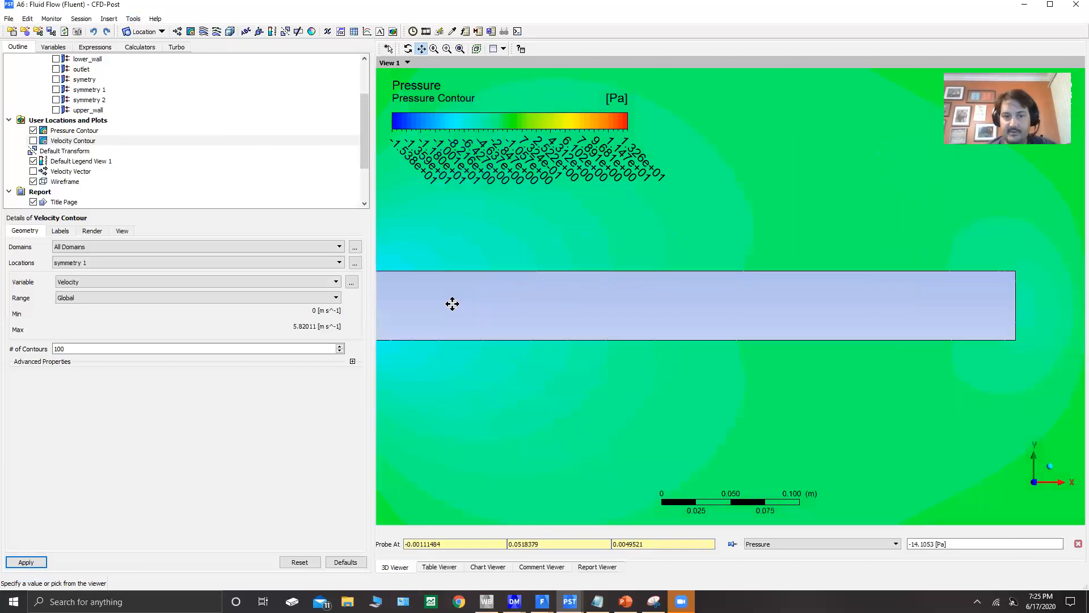
scroll(511, 315, up, 1)
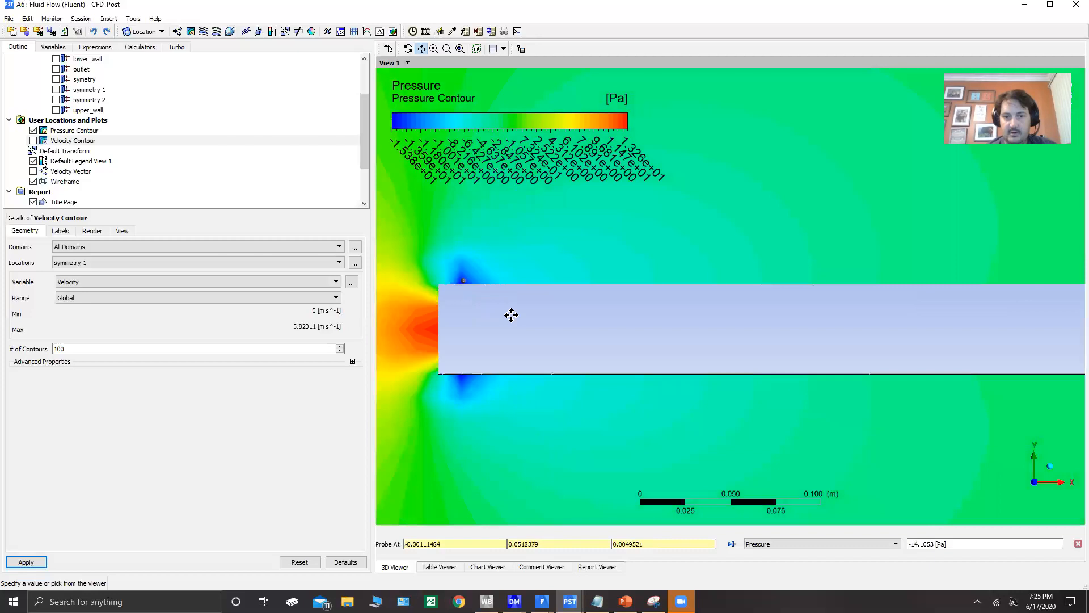
scroll(512, 315, up, 1)
middle_drag(611, 312, 607, 314)
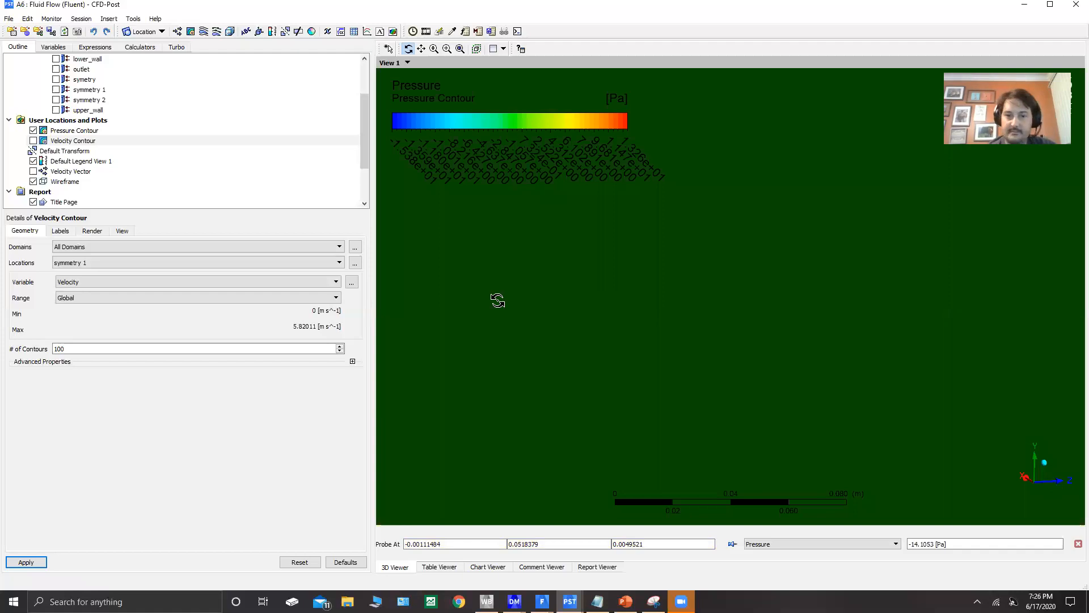
key(z)
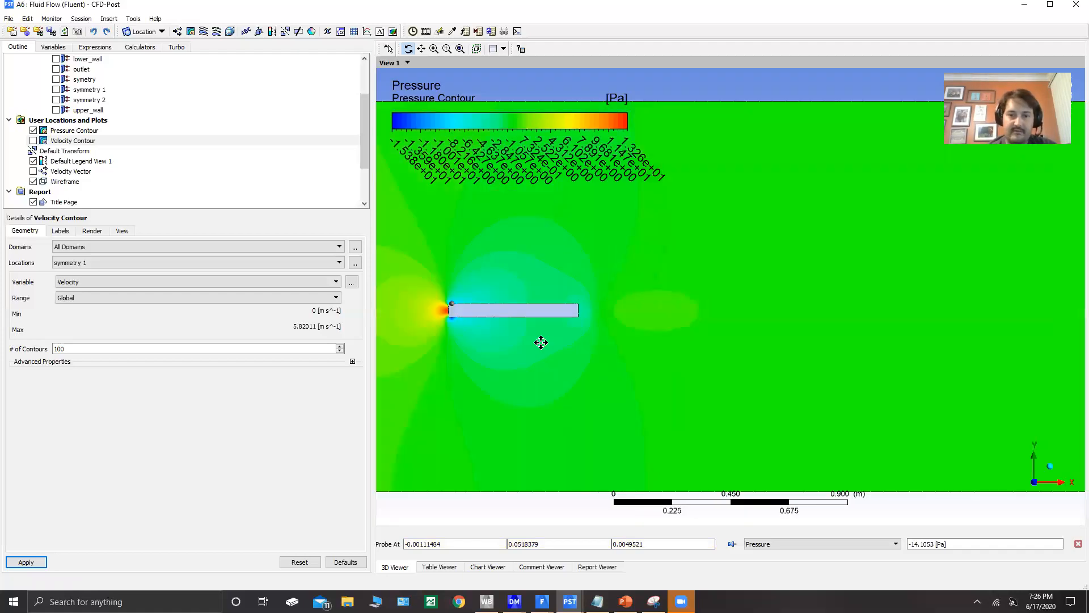
scroll(541, 342, up, 2)
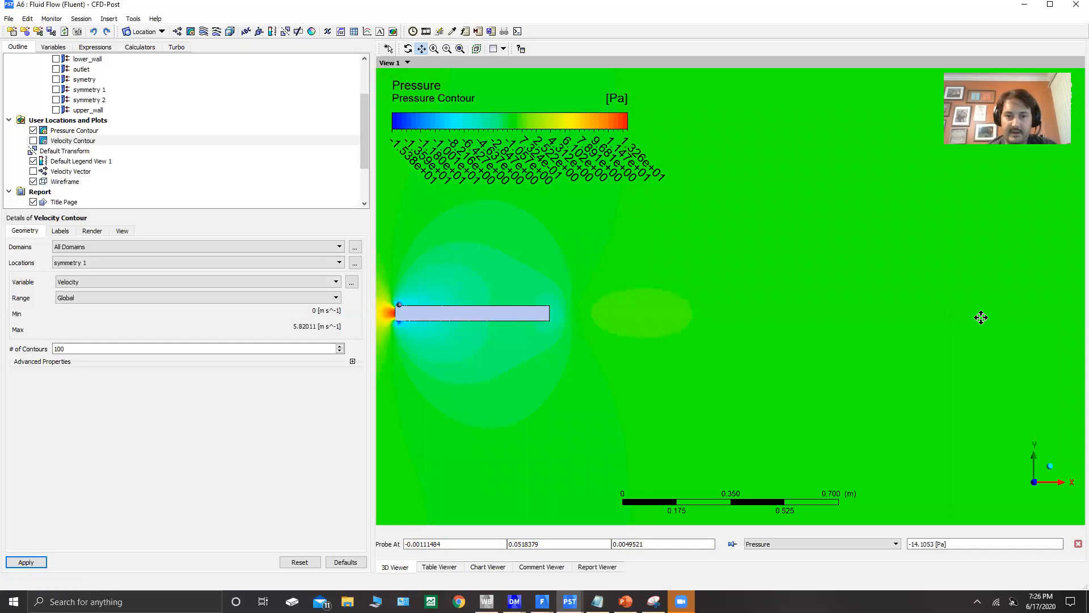
scroll(820, 367, up, 12)
drag(822, 365, 733, 384)
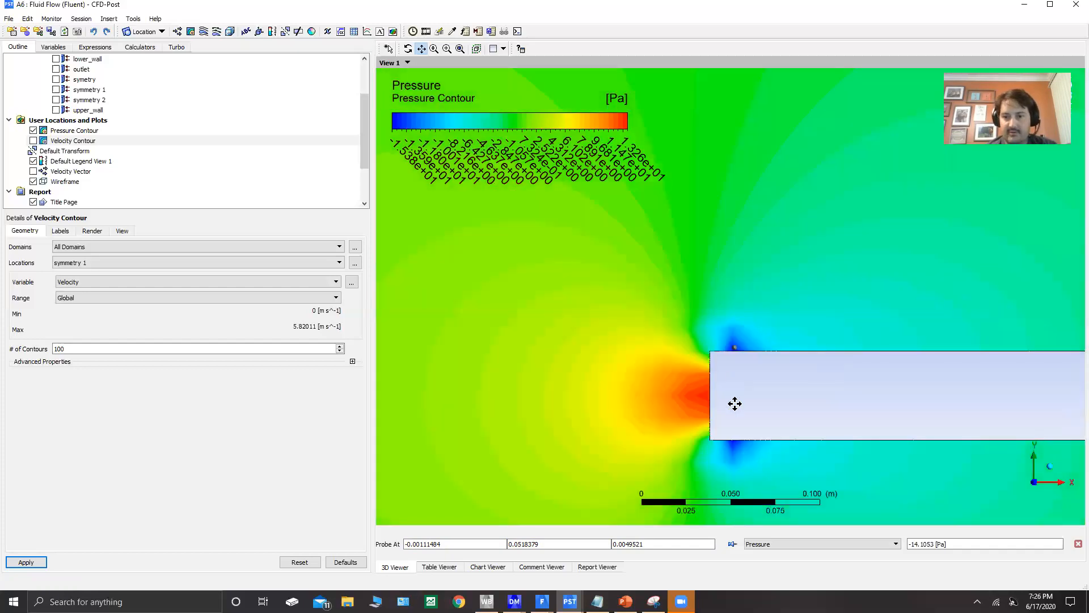
scroll(733, 384, up, 3)
scroll(717, 372, up, 5)
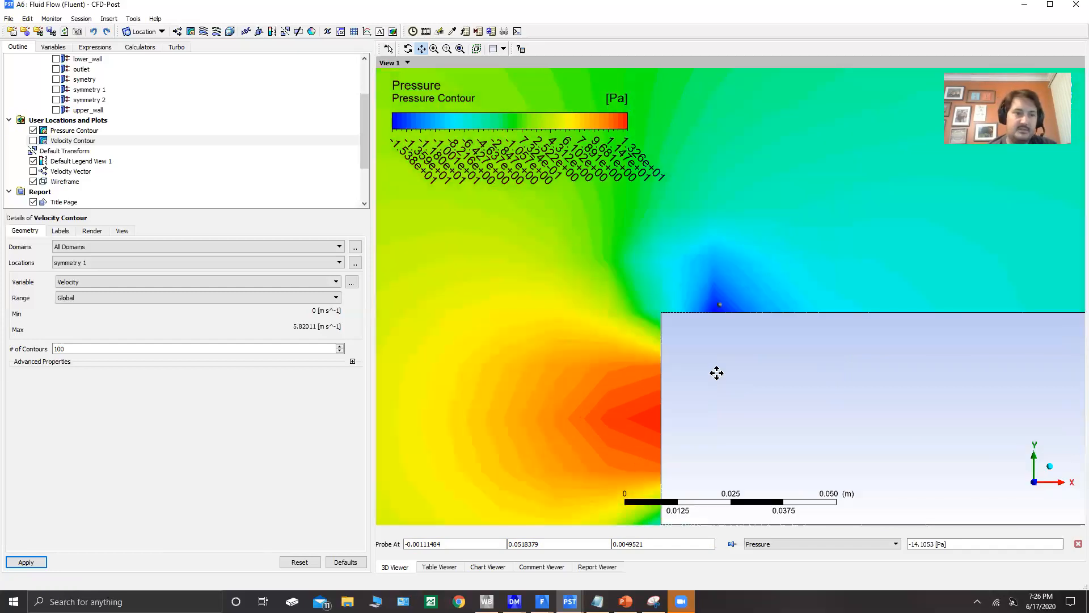
- Show the Velocity Vector plot in place of the Pressure Contour at the leading edge, and restore the Pressure Contour
click(33, 171)
click(33, 130)
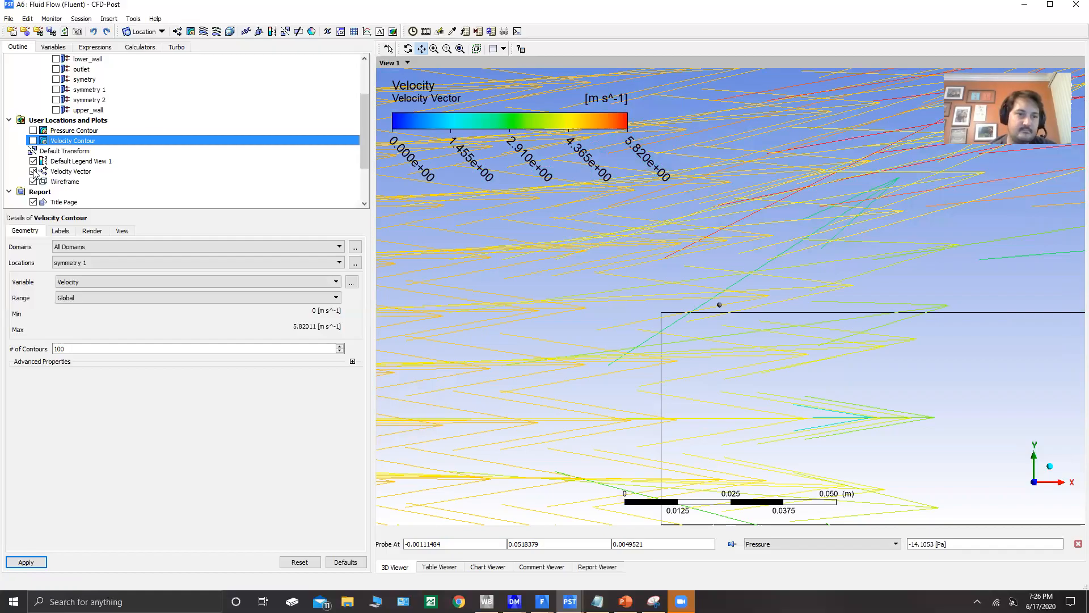
click(33, 131)
click(33, 171)
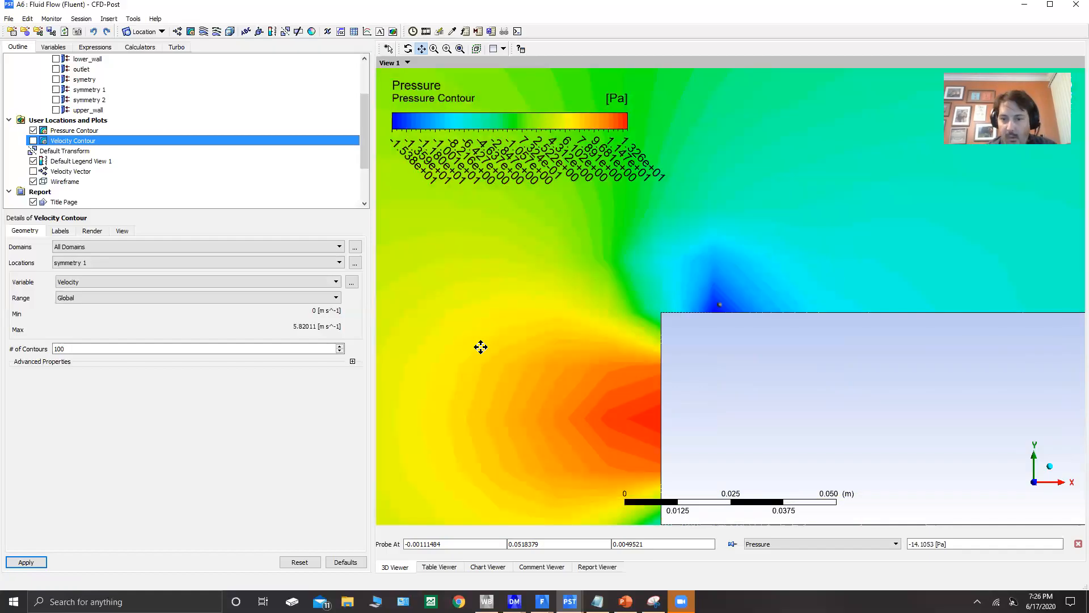
- Probe the pressure just ahead of the plate's front face and examine the pressure contour over the whole flow domain
right_click(649, 420)
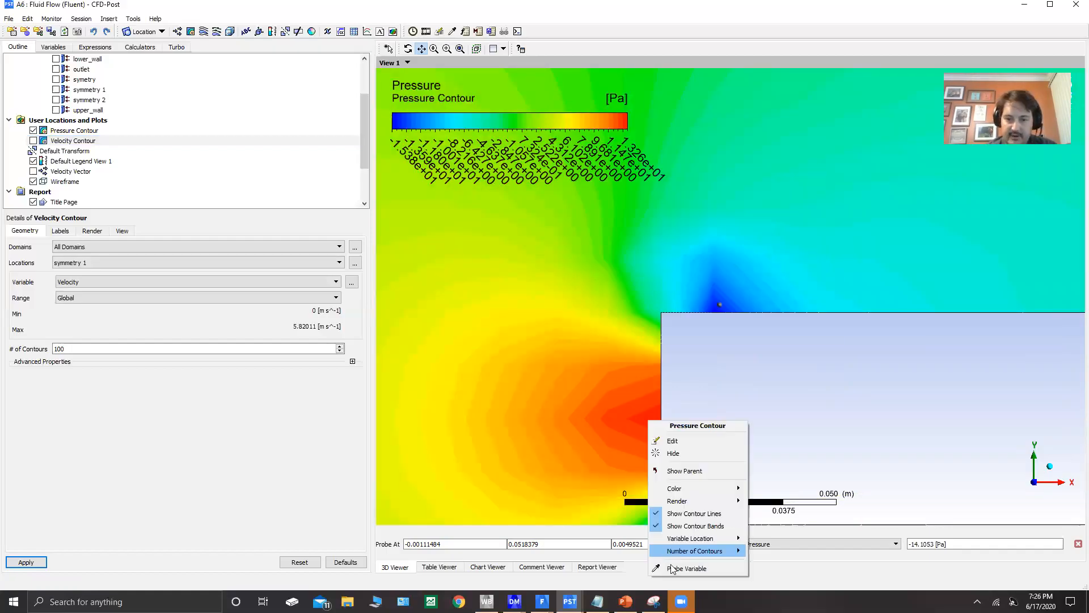
click(671, 568)
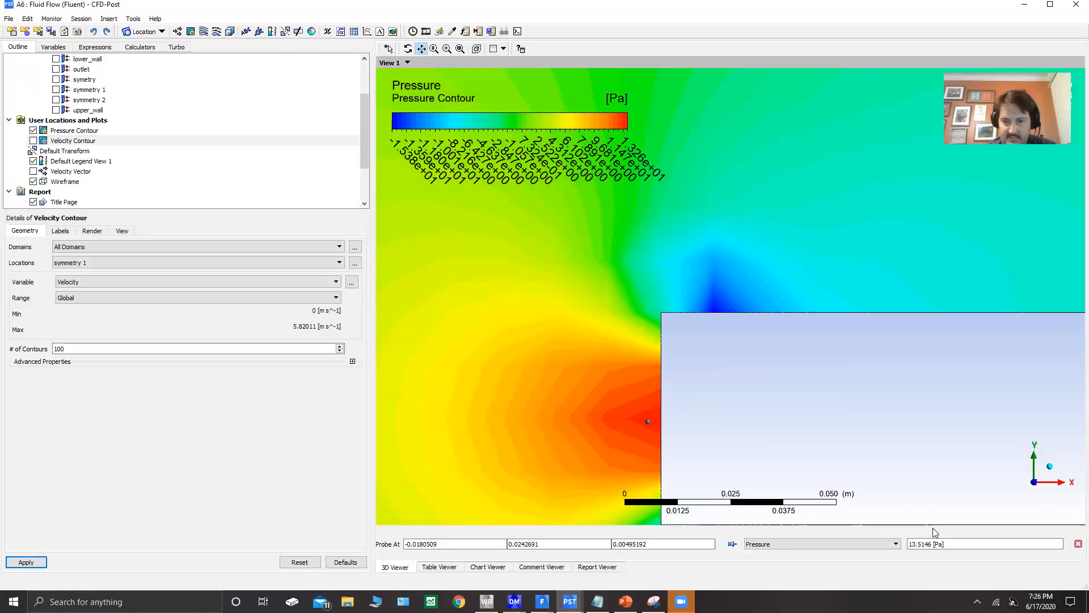
scroll(703, 426, down, 2)
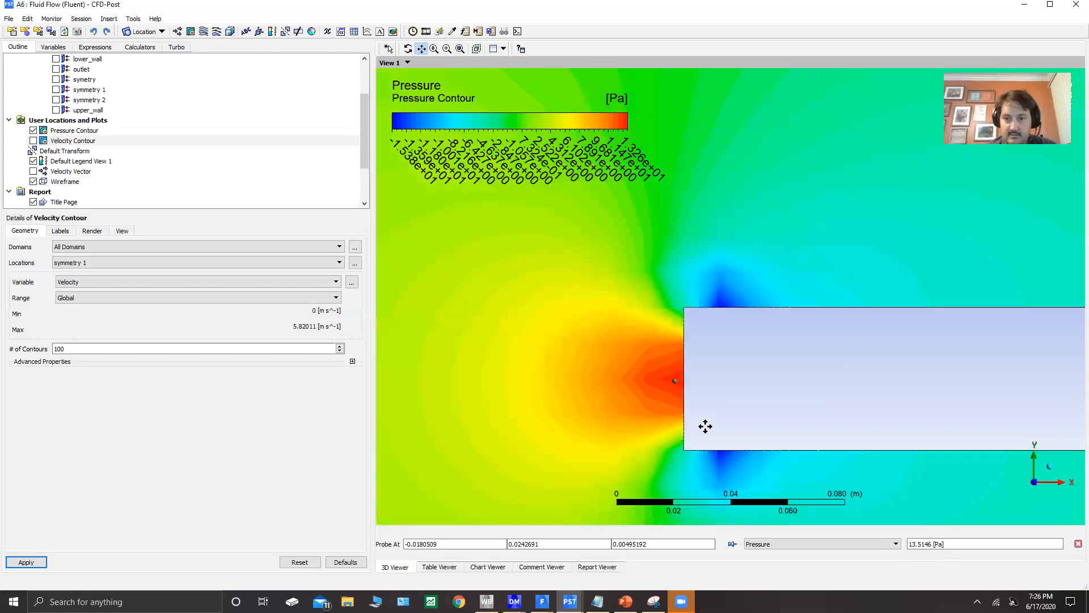
scroll(770, 369, down, 1)
scroll(771, 366, down, 2)
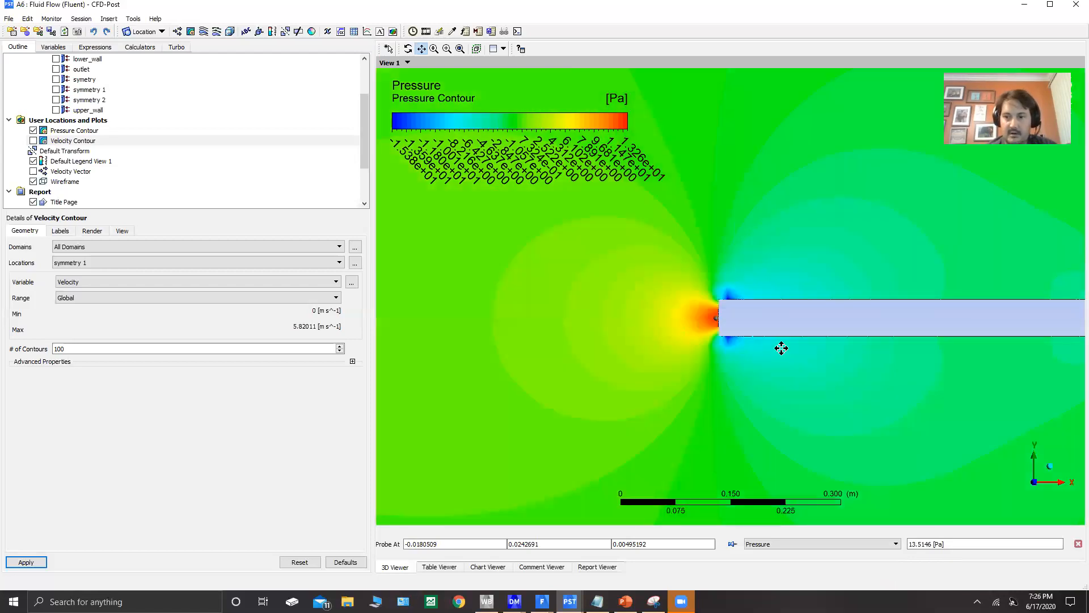
scroll(780, 349, down, 1)
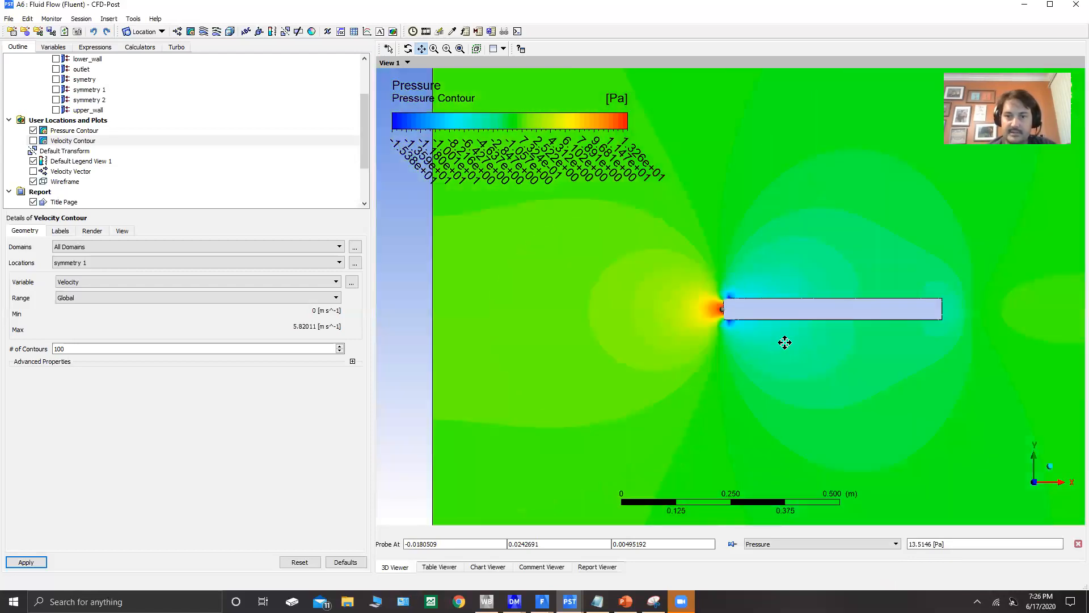
scroll(738, 397, down, 1)
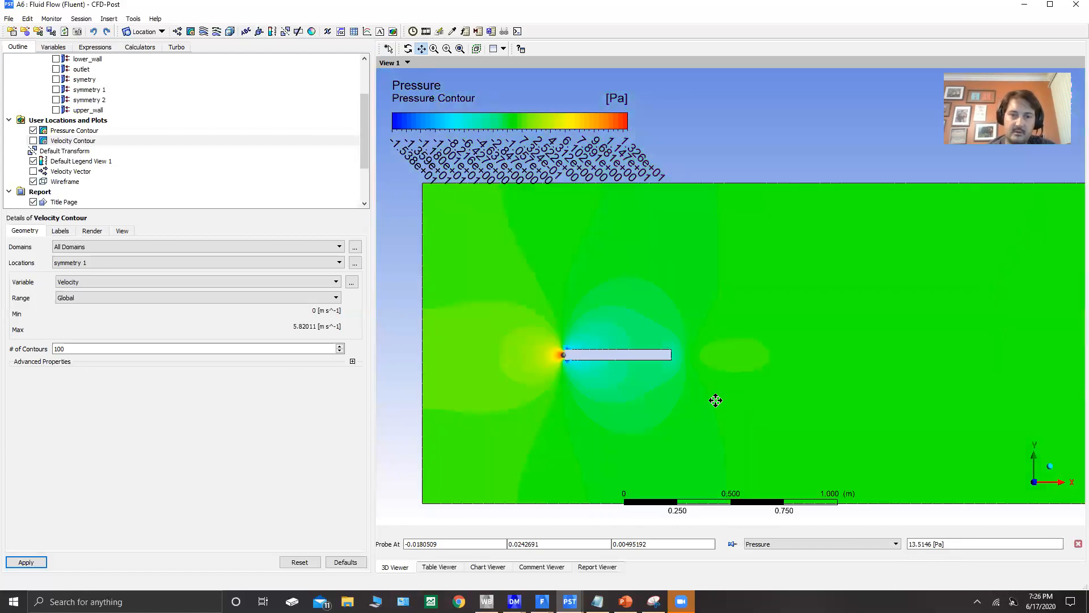
scroll(730, 402, down, 1)
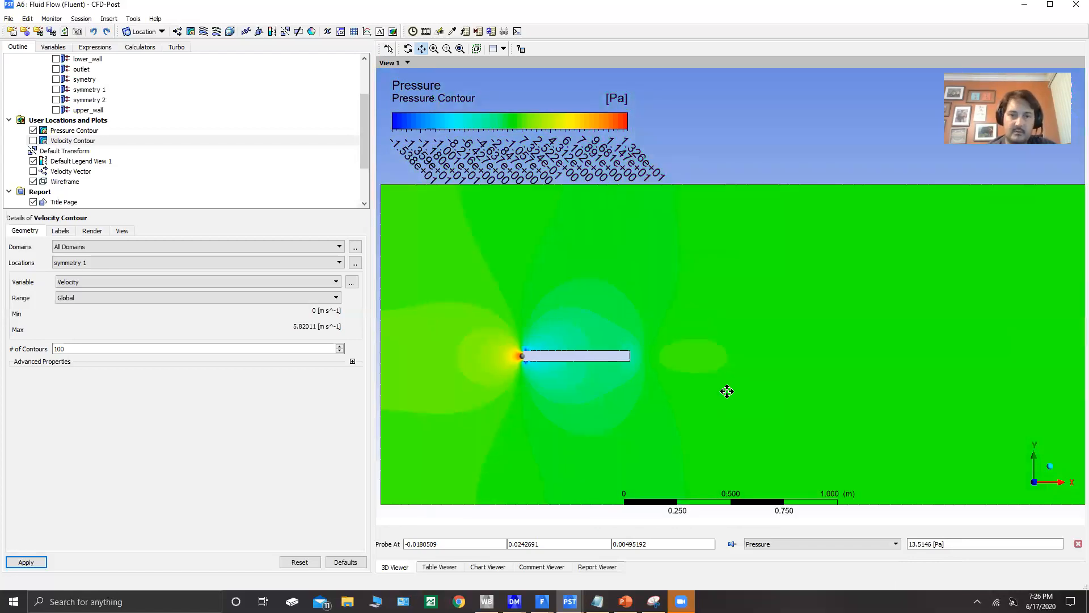
scroll(708, 392, down, 1)
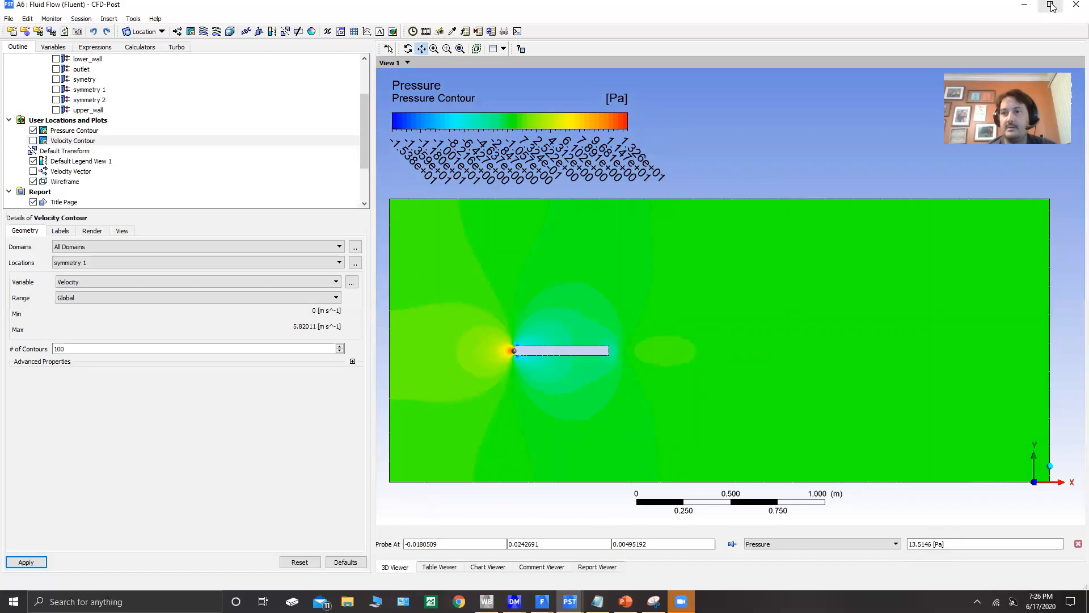
- Return to the Workbench project schematic and open the geometry of Fluid Flow system B in DesignModeler
click(1026, 5)
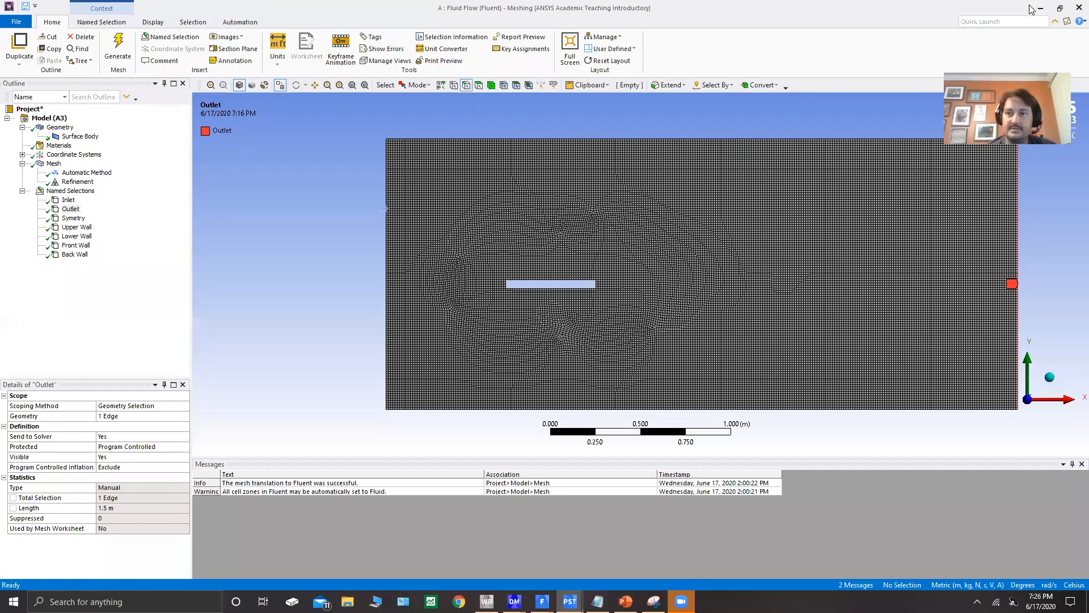
click(1040, 8)
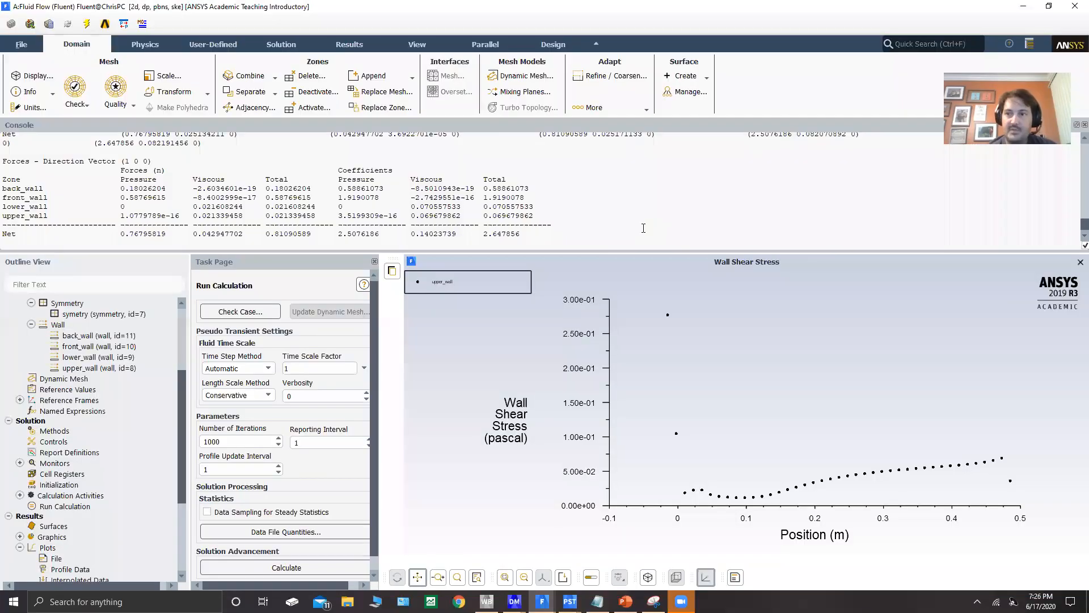
click(1024, 8)
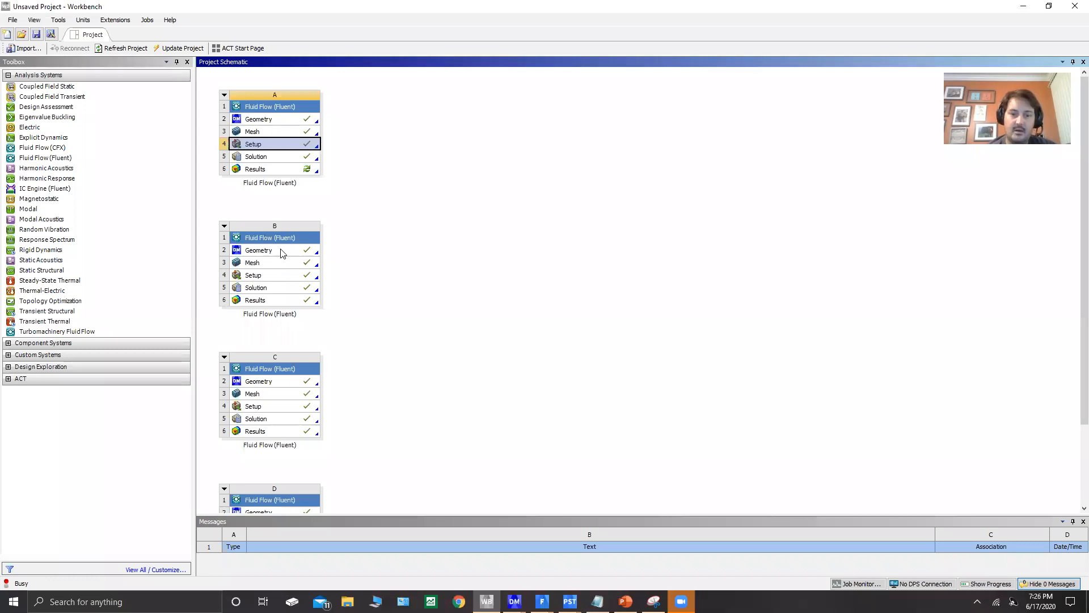
click(309, 350)
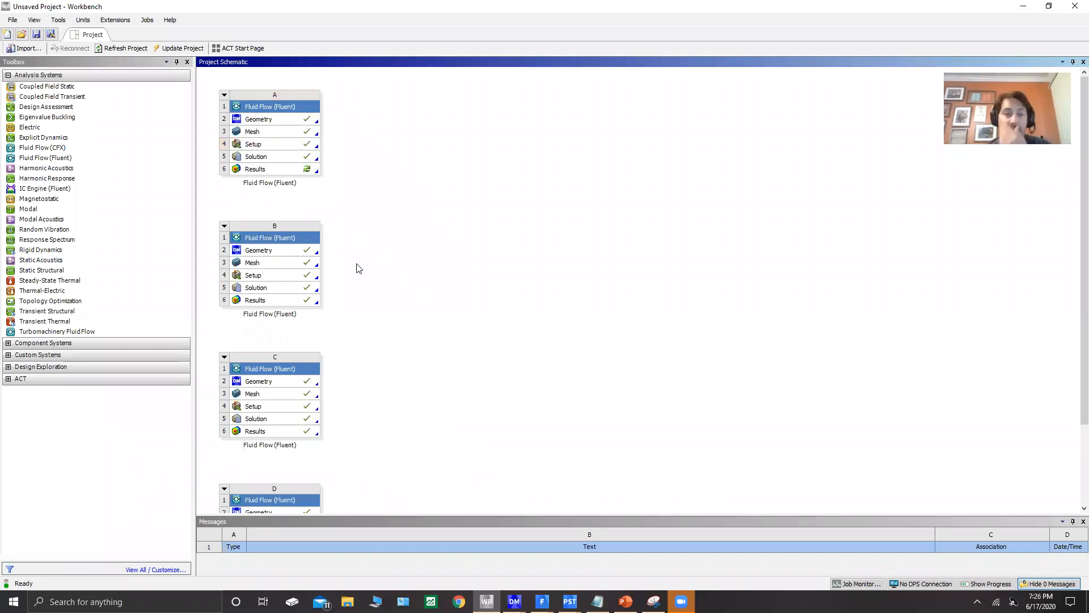
double_click(282, 250)
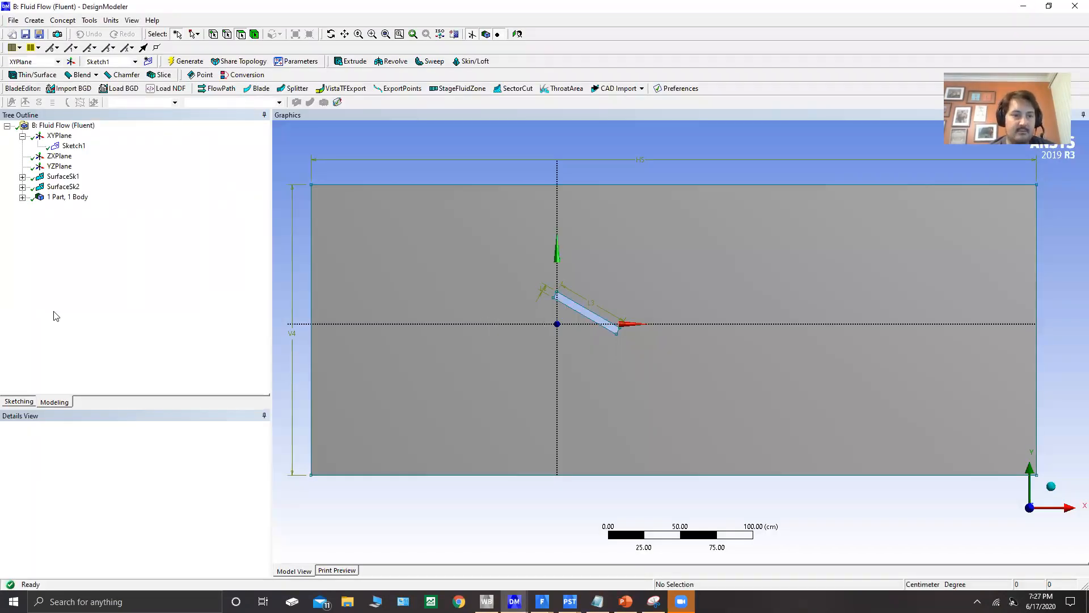
- Sketch a horizontal line below the flow domain and a second line from its right end, sloping up and left parallel to the plate
click(26, 405)
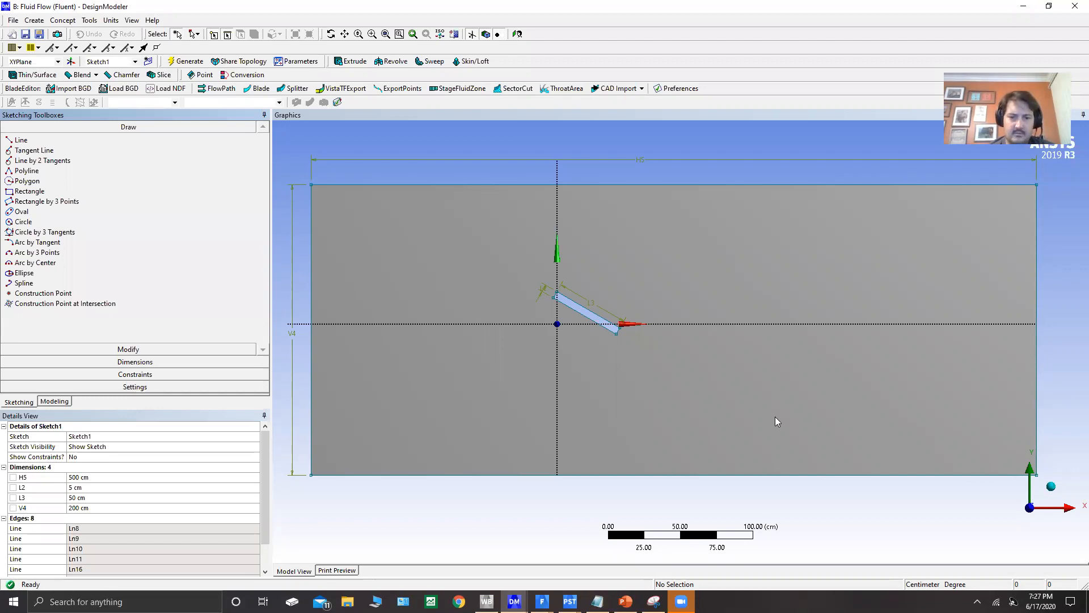
scroll(776, 417, down, 1)
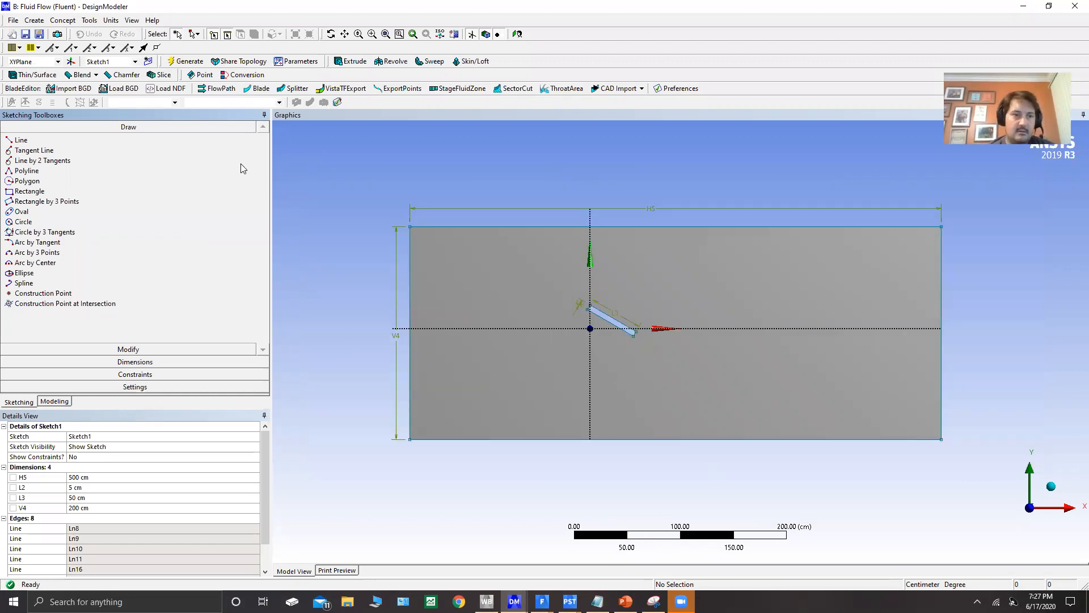
click(26, 140)
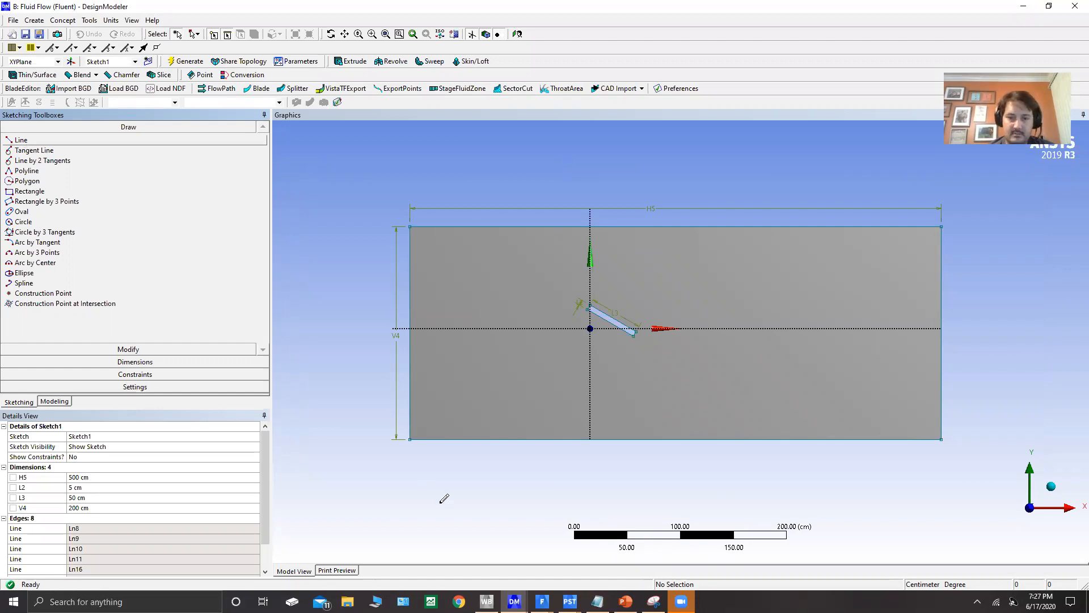
scroll(444, 499, down, 2)
click(433, 500)
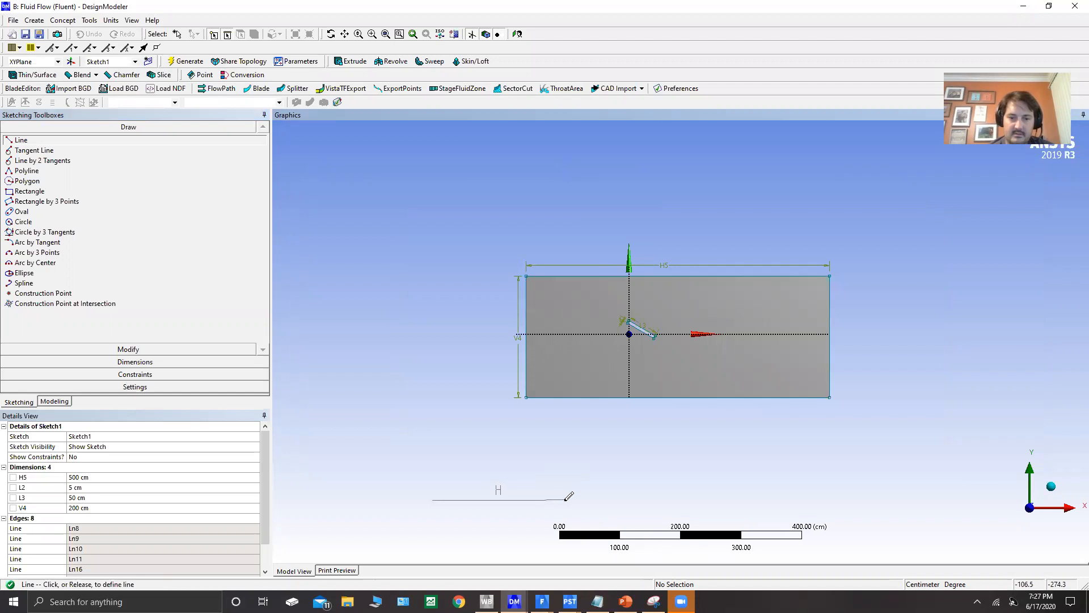
click(566, 499)
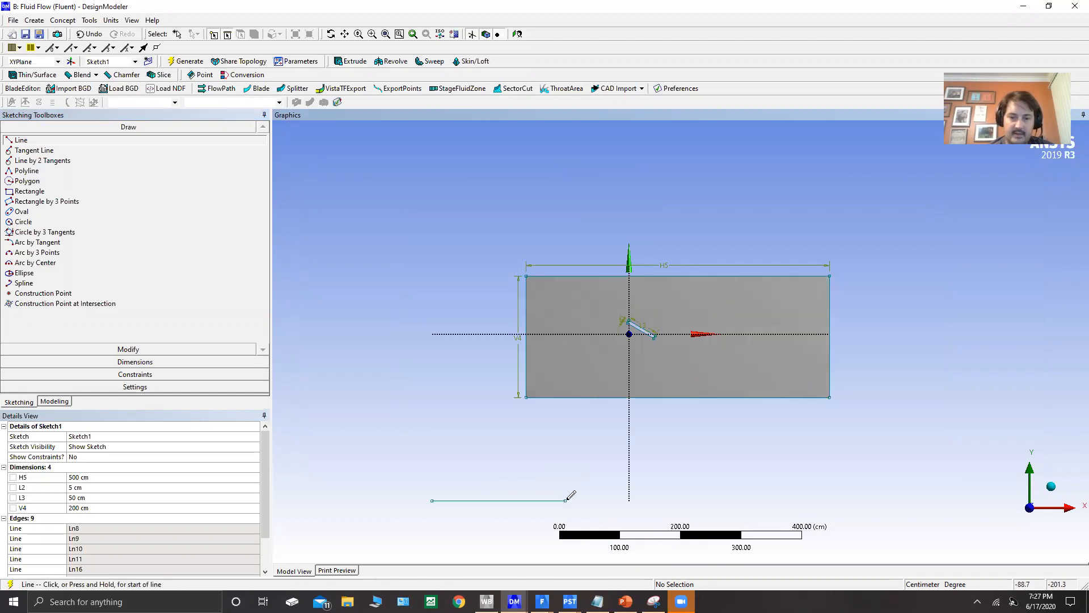
click(536, 472)
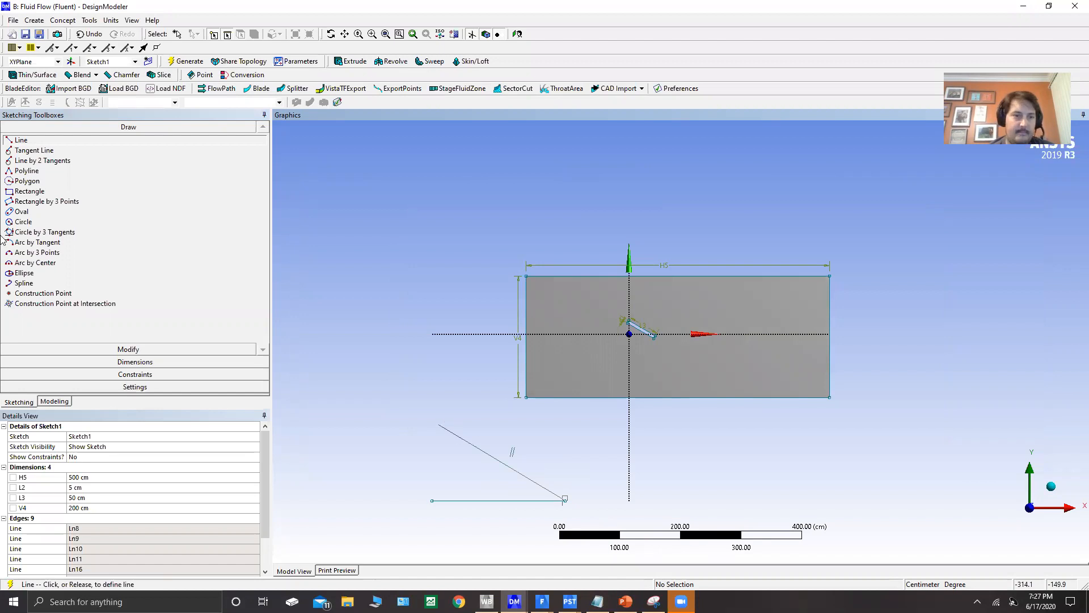
click(78, 350)
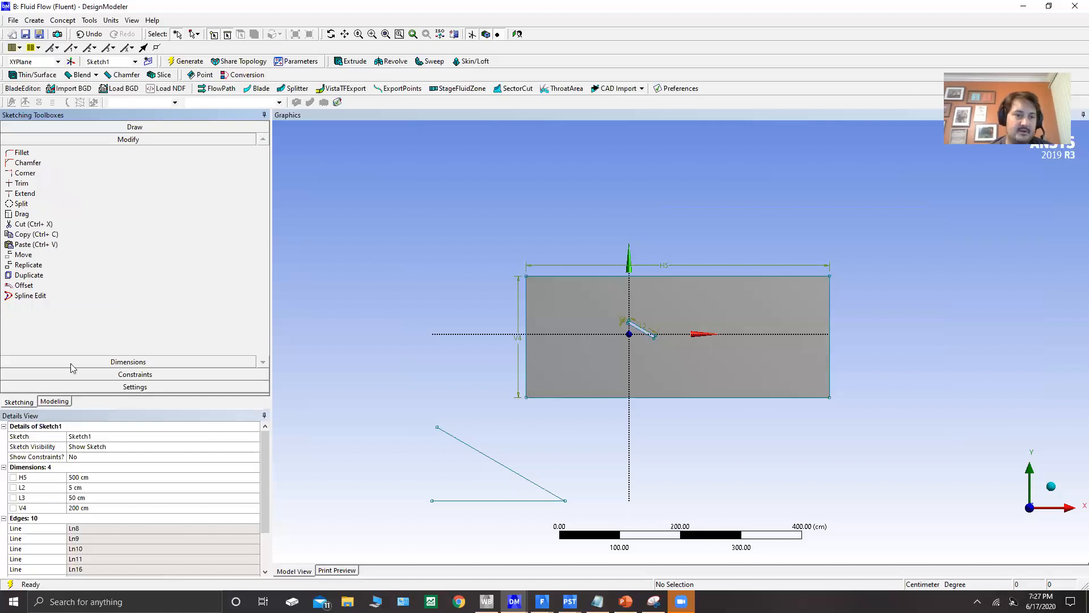
- Add an angle dimension between the sloping line and the horizontal line below the flow domain
click(72, 363)
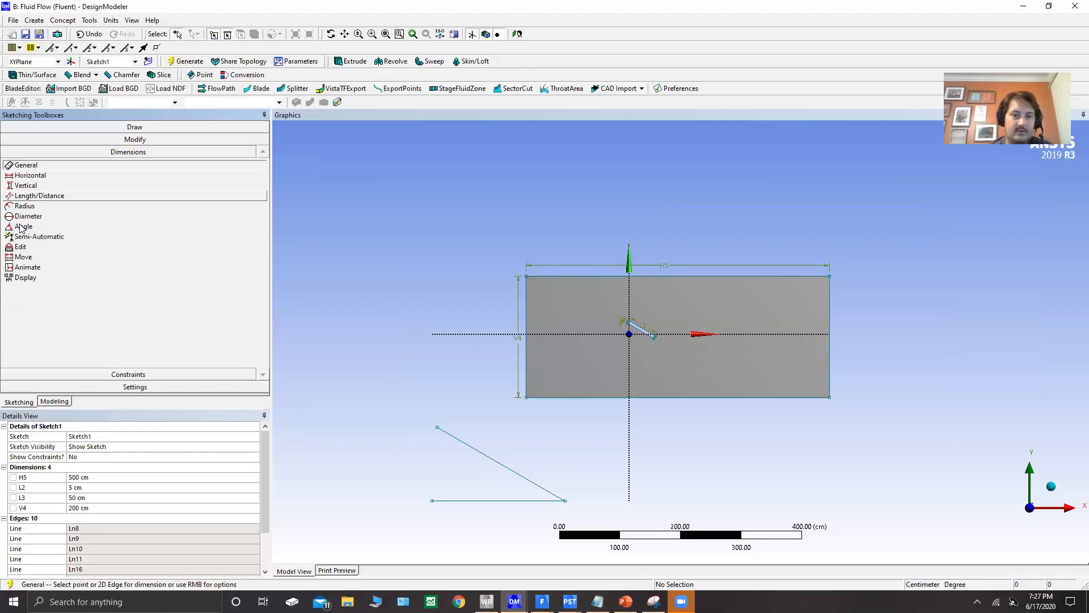
click(477, 450)
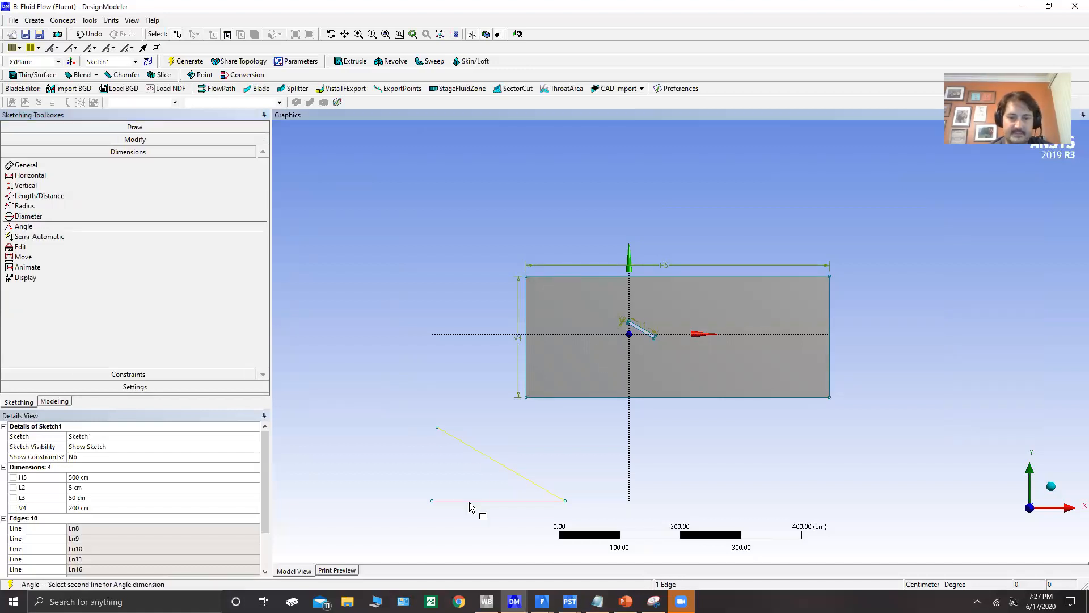
click(476, 500)
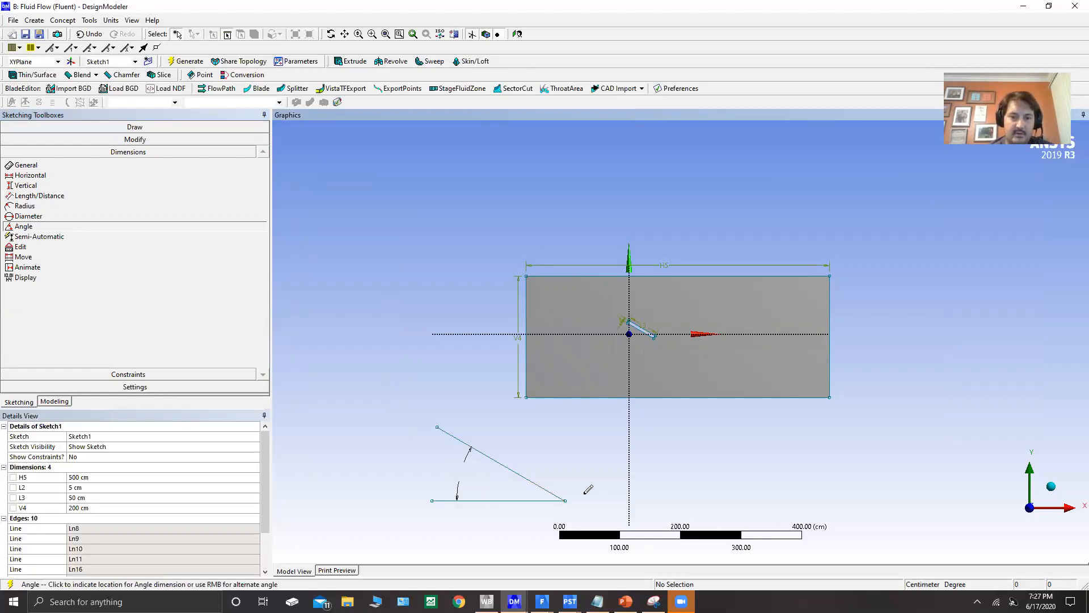
click(315, 417)
scroll(170, 494, down, 1)
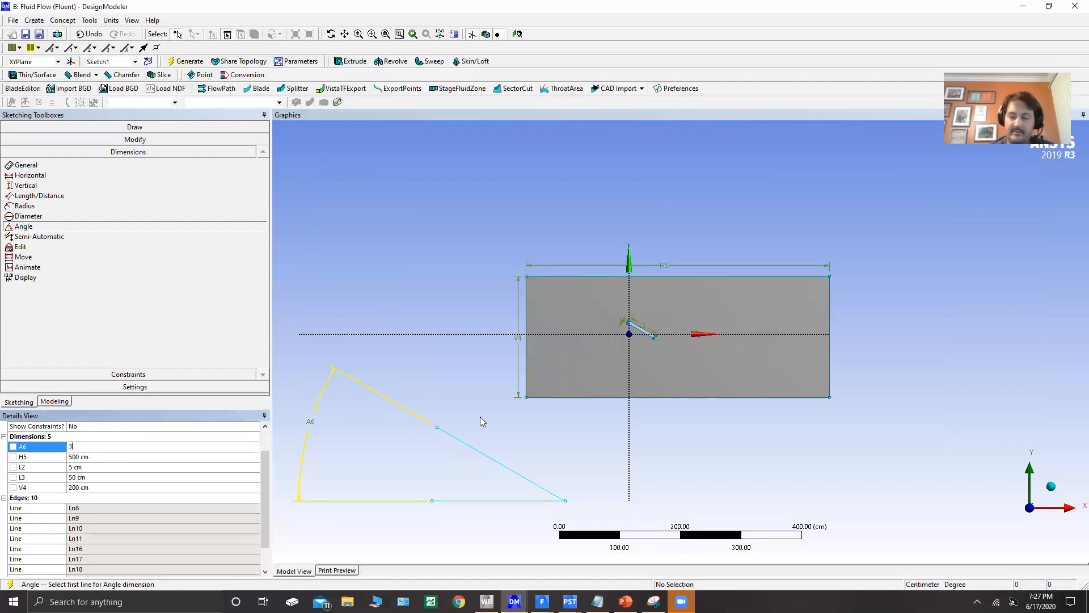
- Try angles of 25° and 160° between the sloping line and the horizontal line
text(5)
key(Return)
click(100, 476)
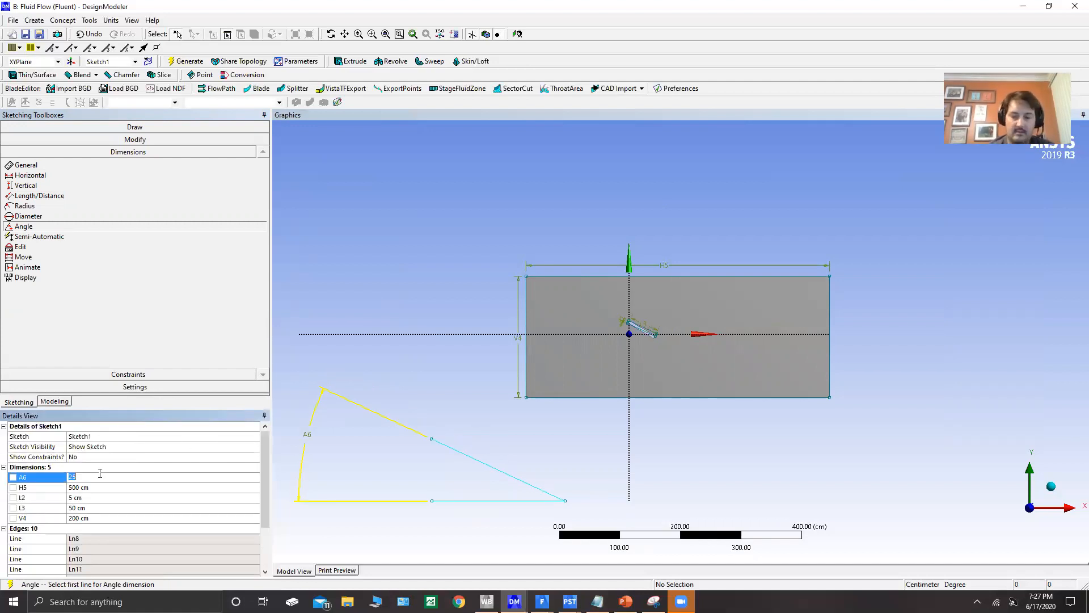
text(1)
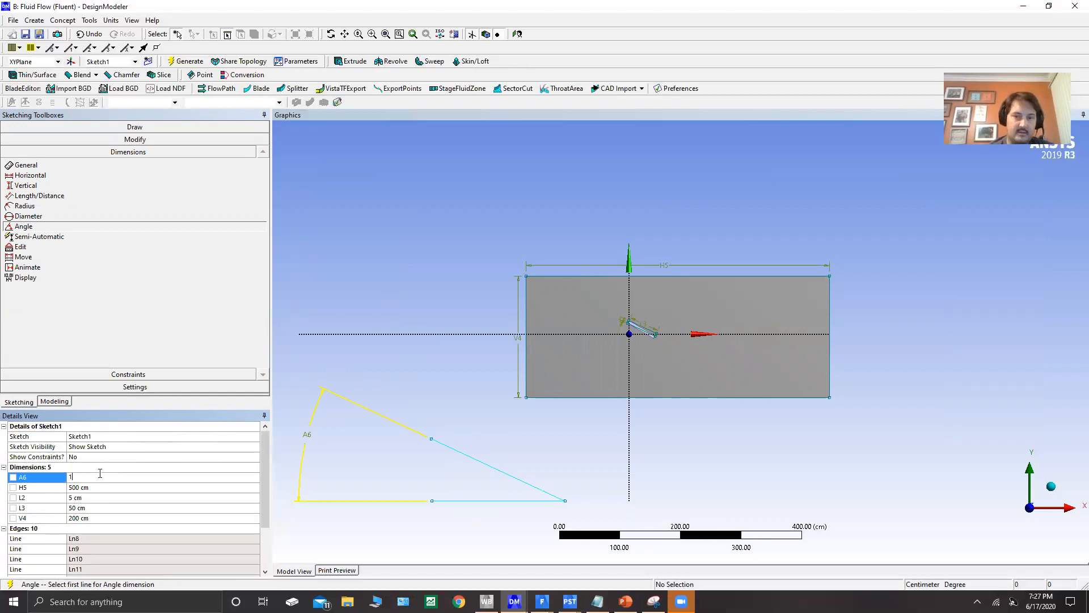
text(60)
key(Return)
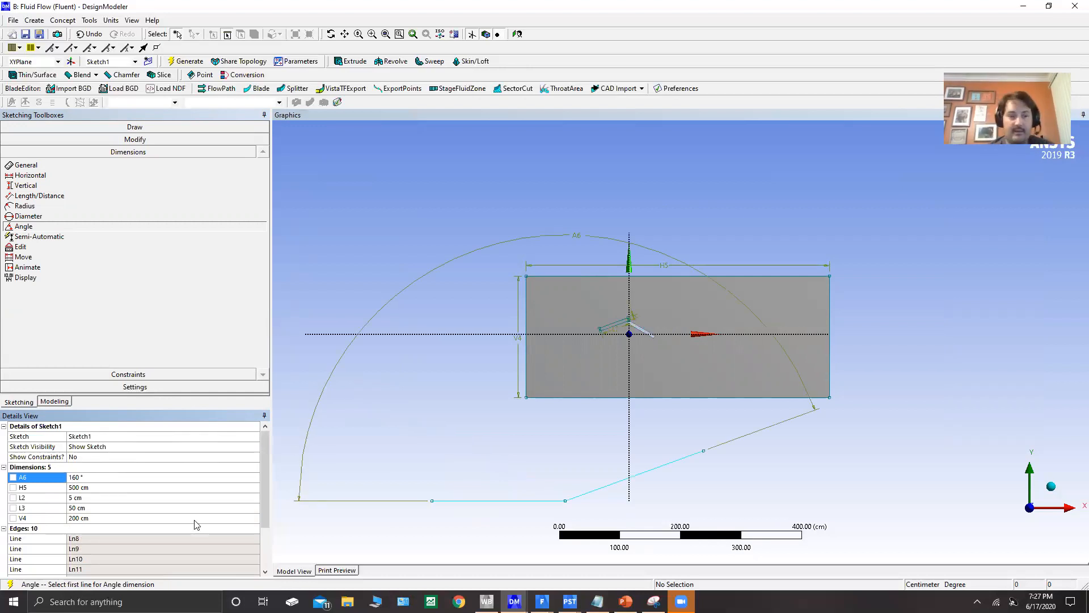
- Set the angle between the sloping line and the horizontal line to 30°
click(108, 477)
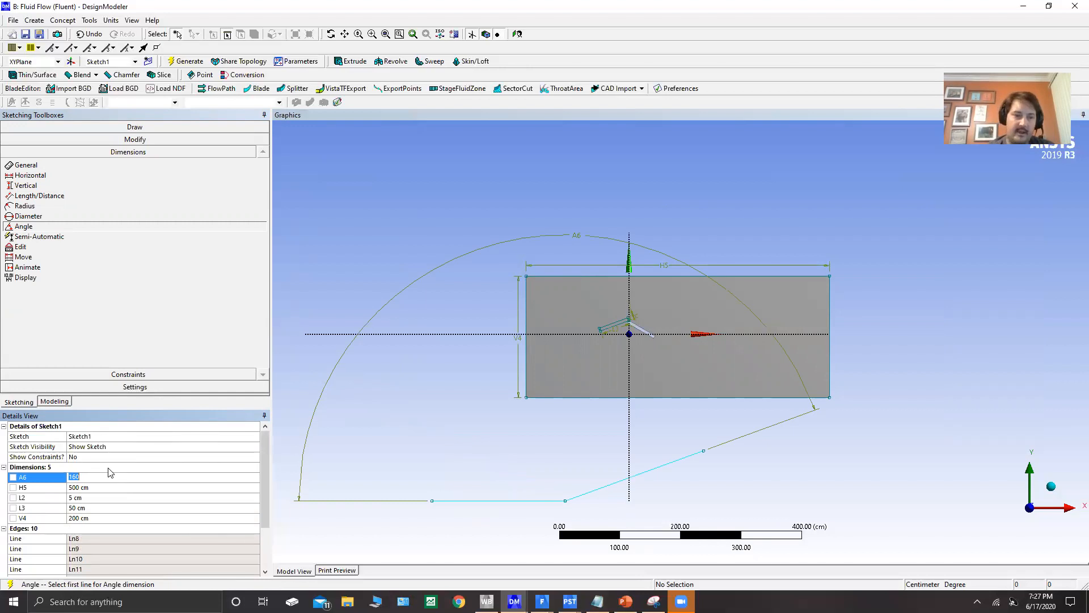
text(30)
key(Return)
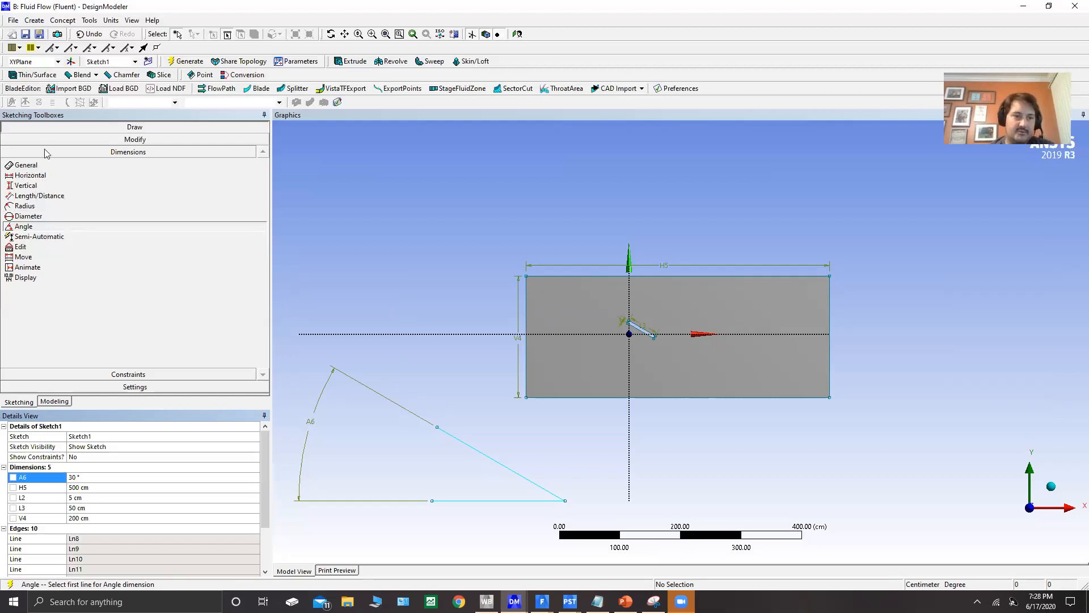
- Sketch three lines that complete a rectangle on the upper side of the sloping line, and delete the horizontal reference line
click(47, 126)
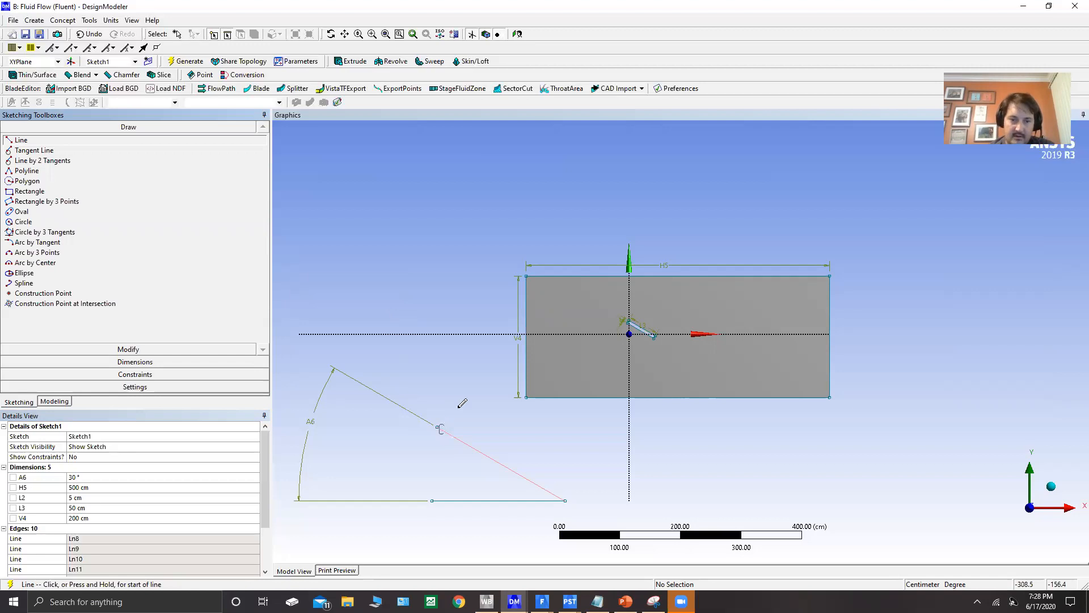
click(437, 426)
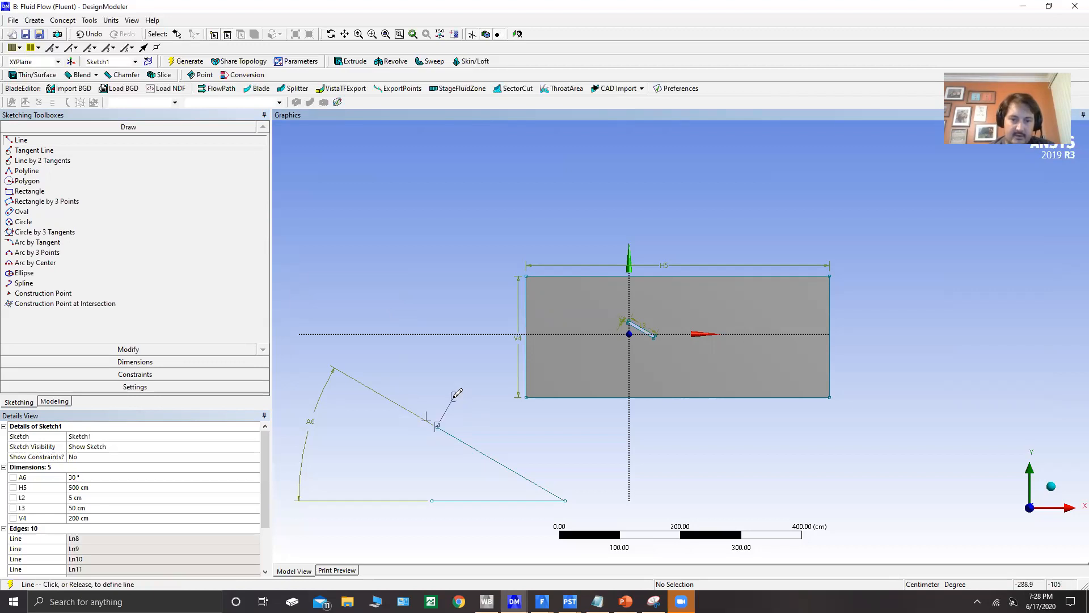
click(455, 397)
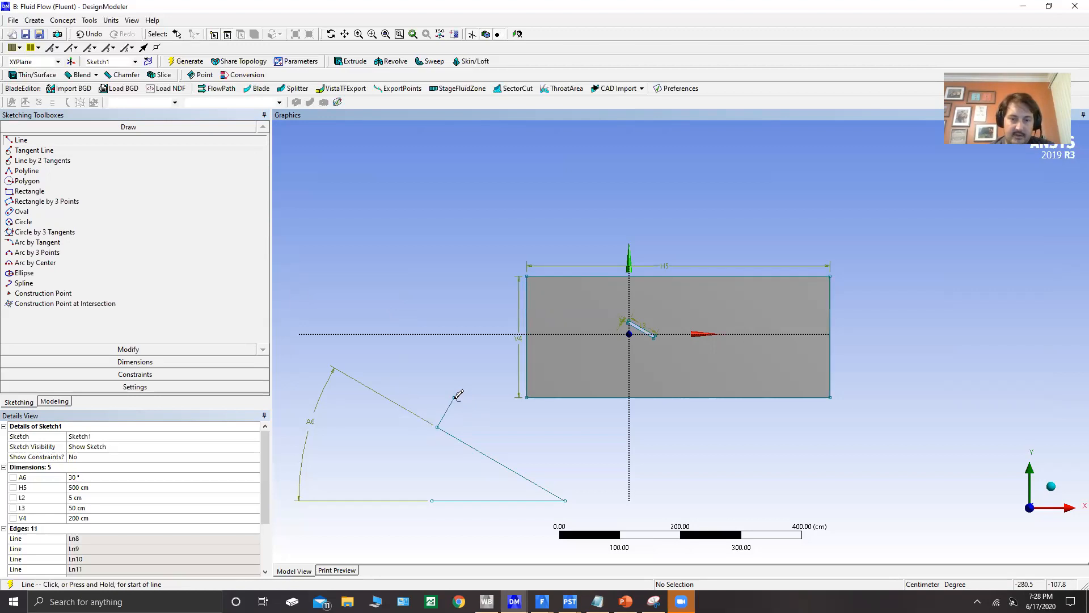
click(454, 397)
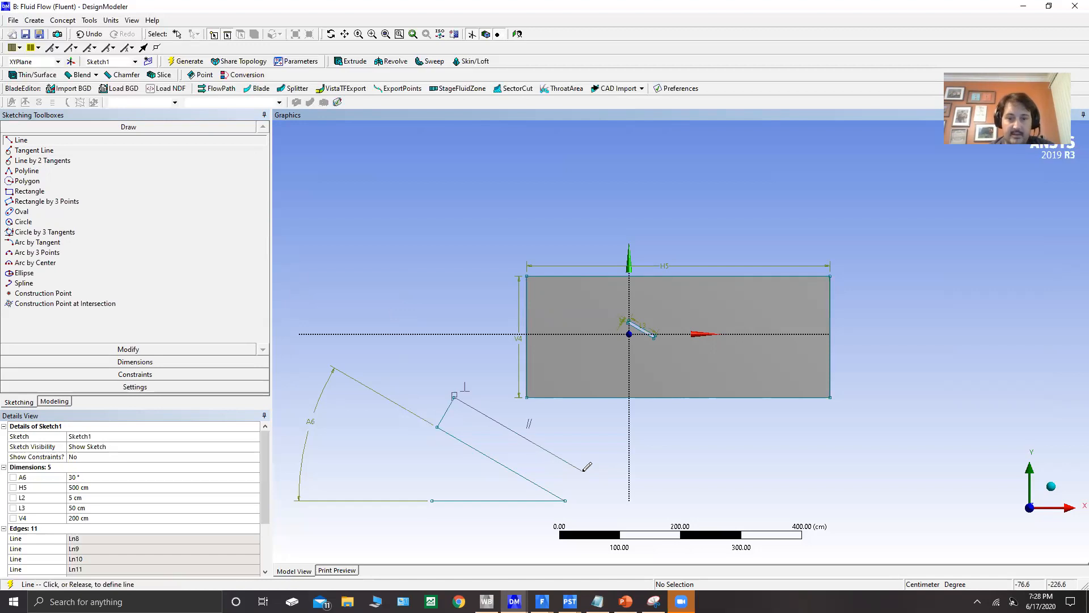
click(583, 469)
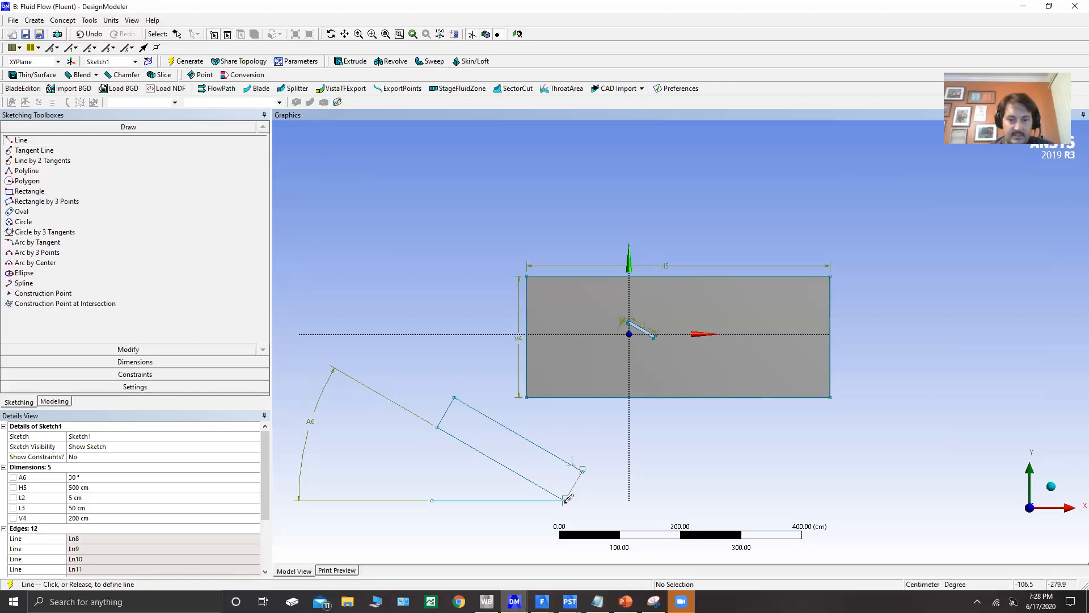
click(566, 500)
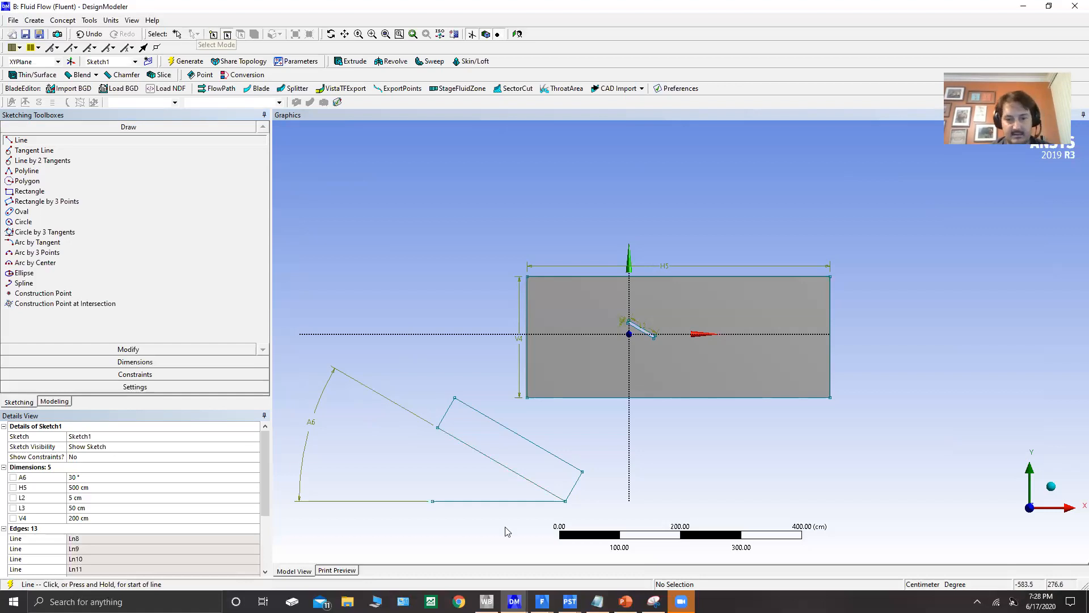
key(Escape)
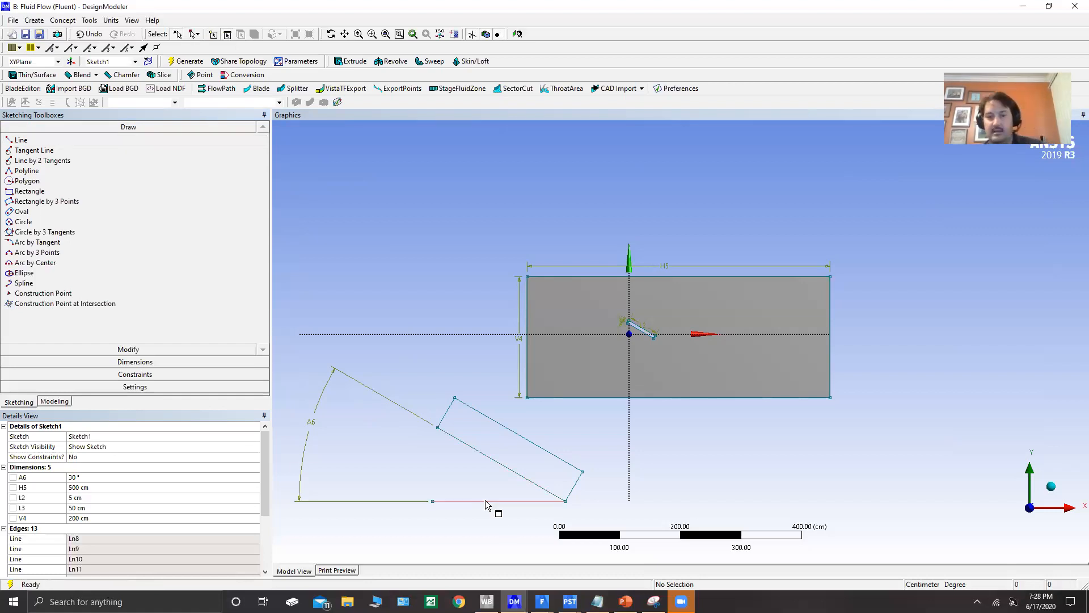
click(486, 501)
key(Delete)
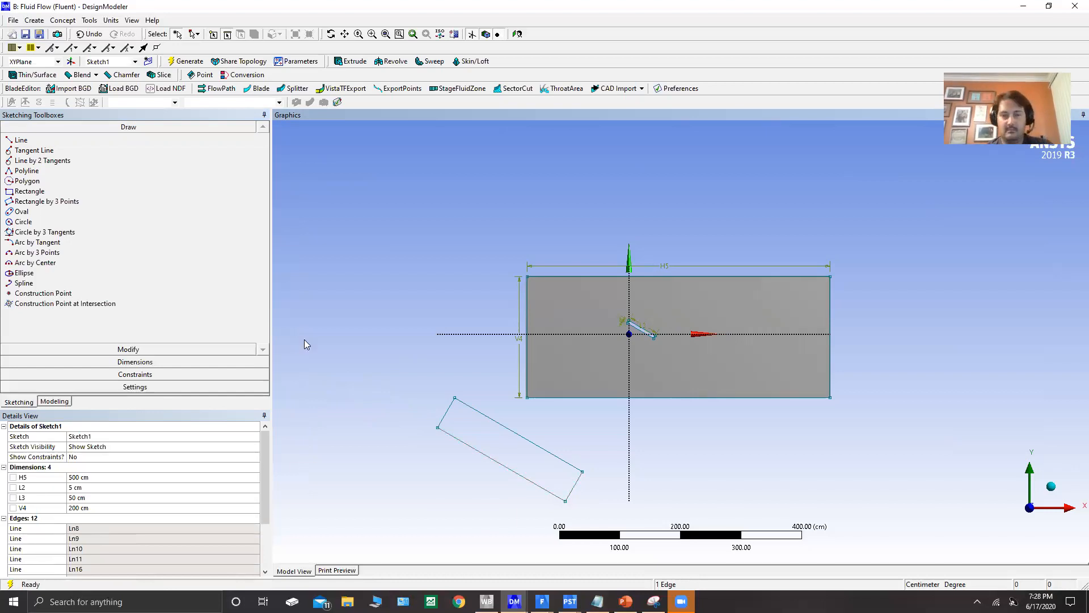
- Create a surface from Sketch1 with the Add Material operation and generate it to fill the tilted rectangle
click(62, 20)
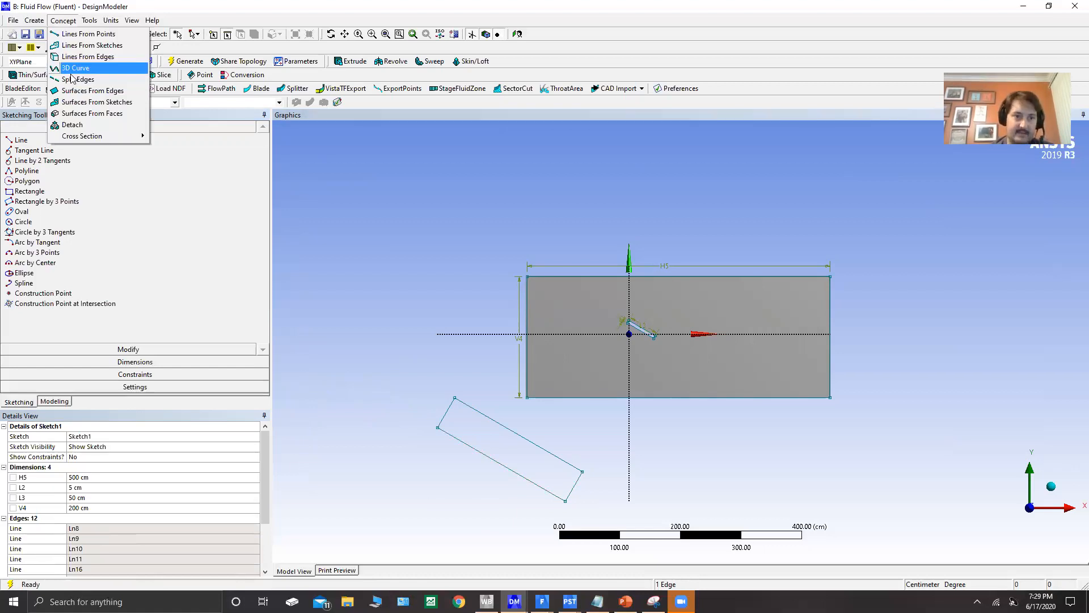
click(75, 103)
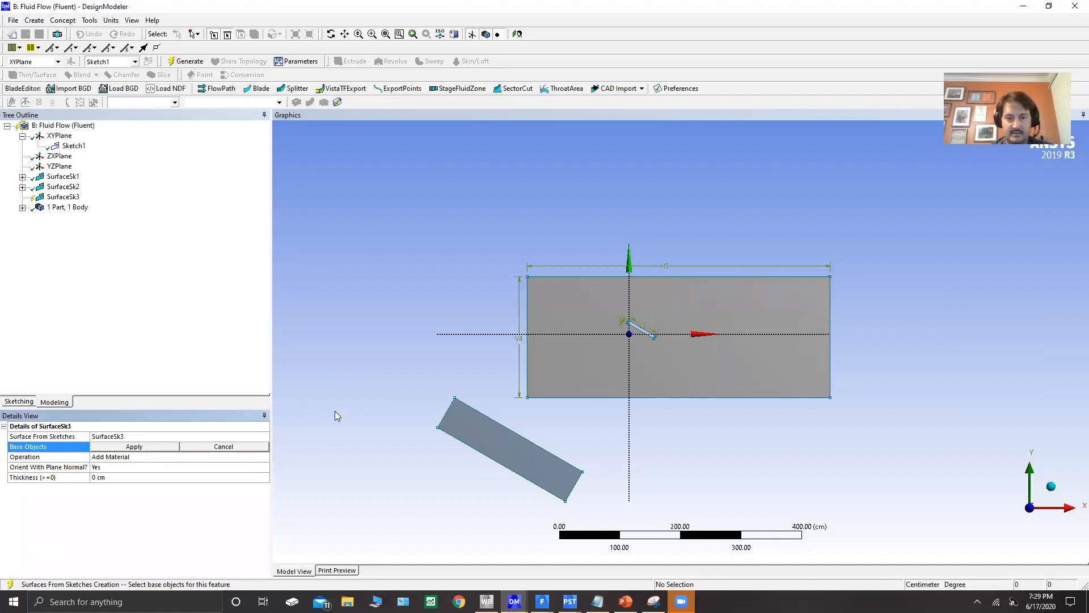
click(479, 440)
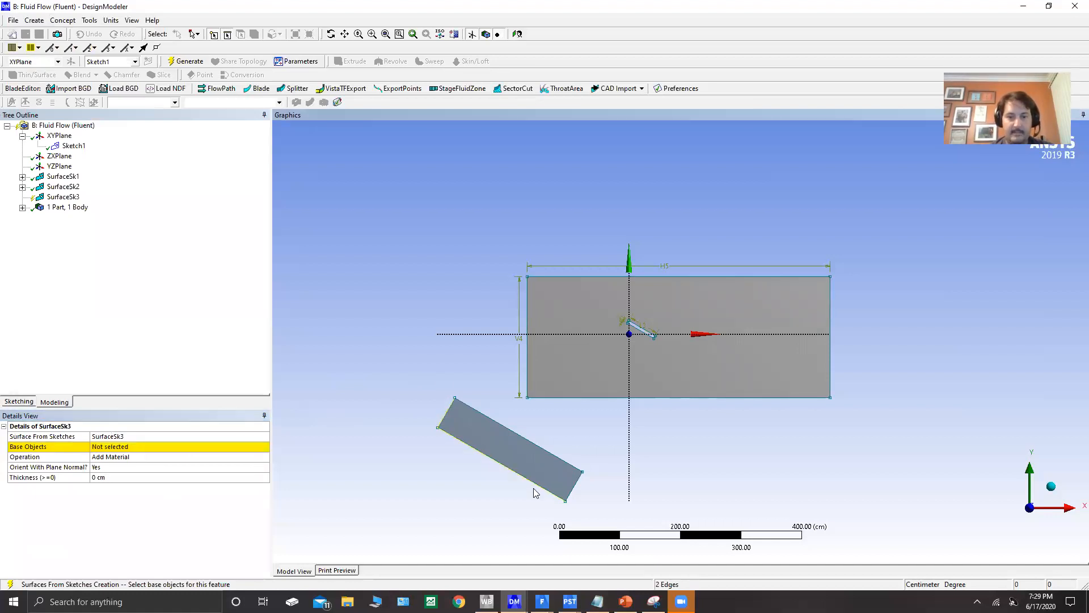
drag(441, 379, 558, 507)
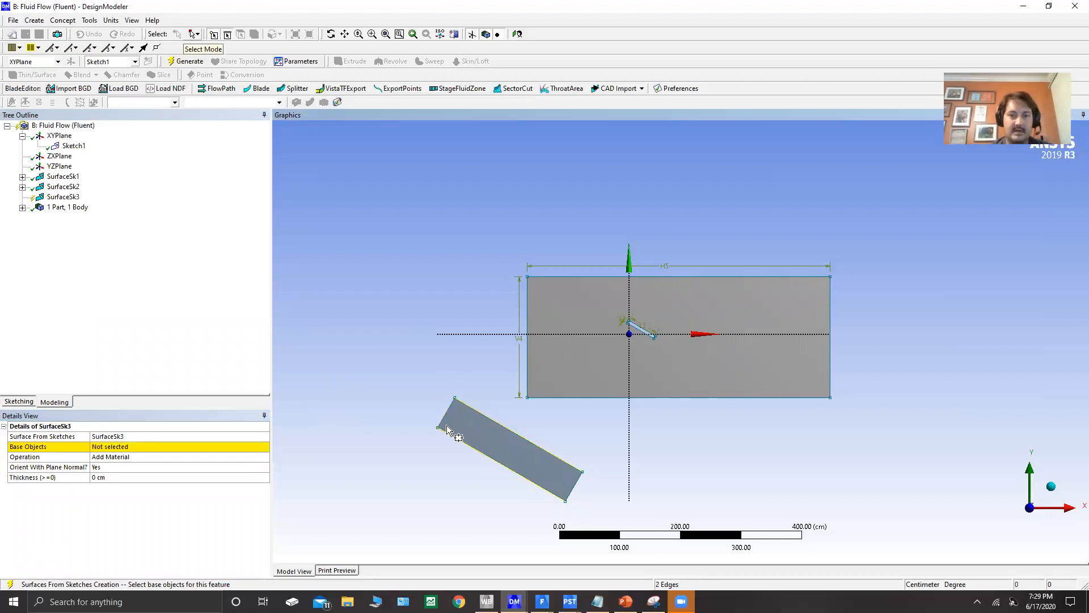
drag(420, 366, 422, 437)
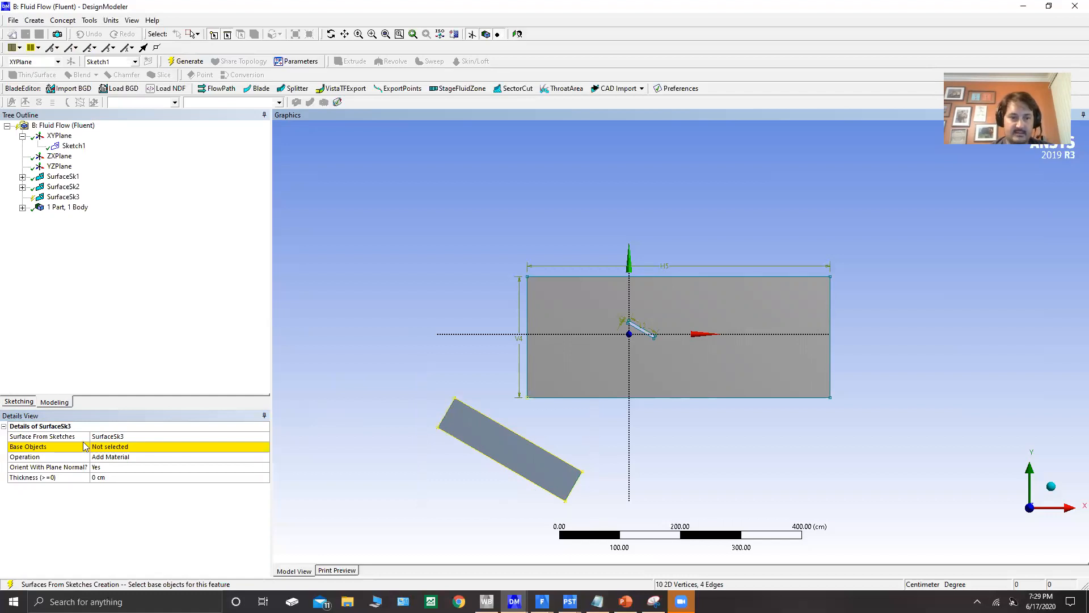
click(146, 448)
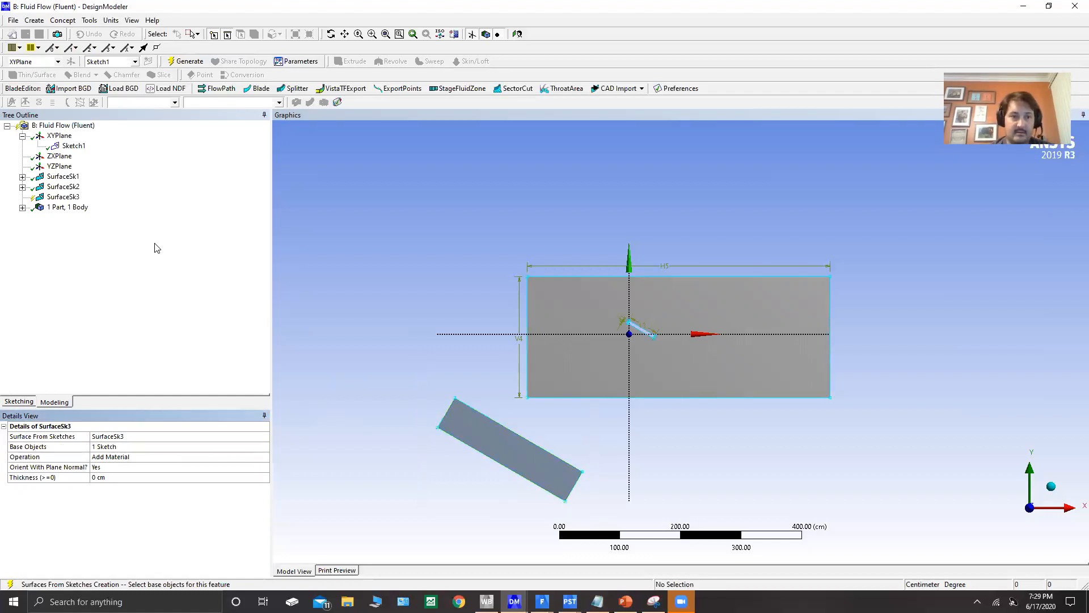
key(F5)
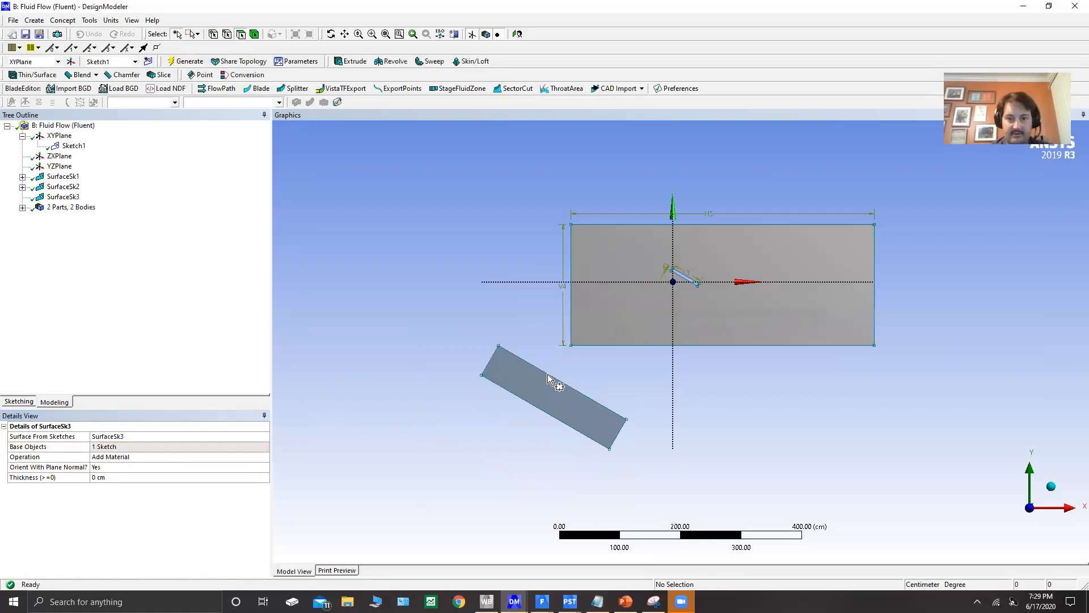
- Switch back to single selection, select the tilted rectangle's face and look through the commands available for it
click(193, 34)
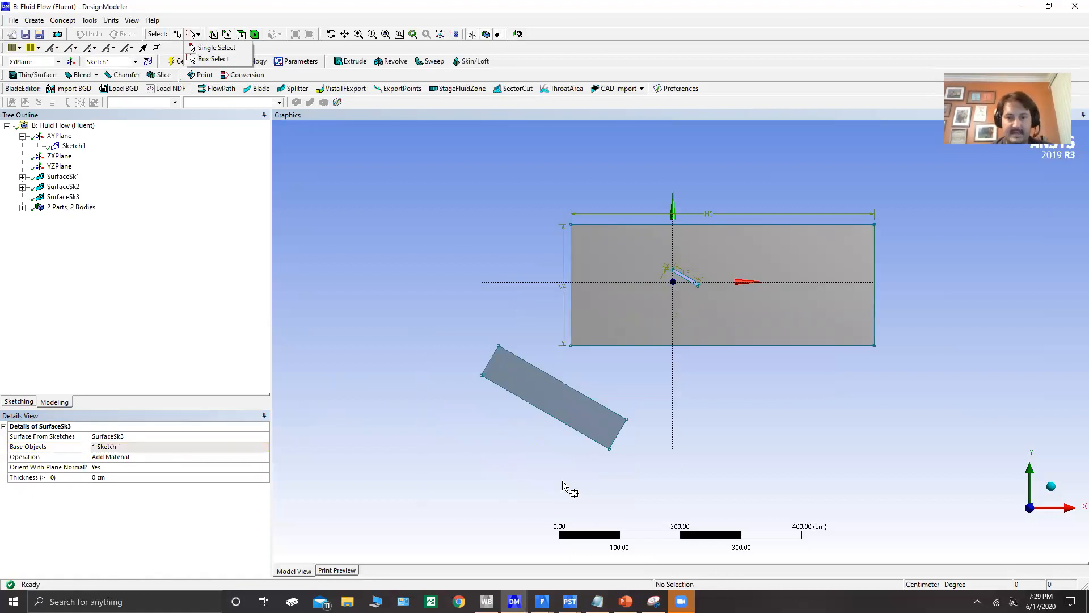
drag(615, 475, 454, 320)
click(533, 392)
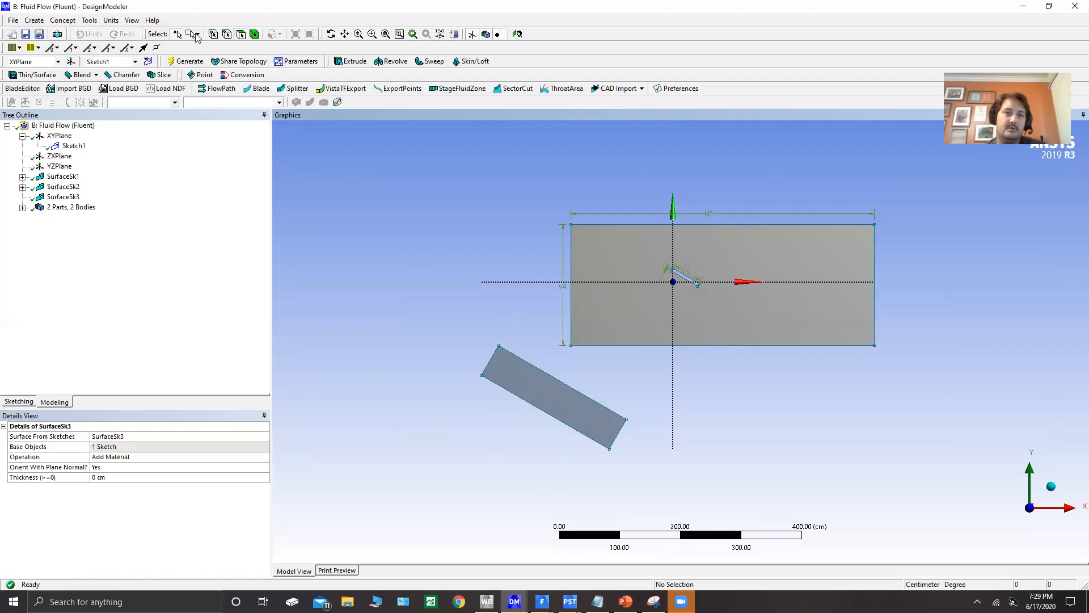
click(430, 350)
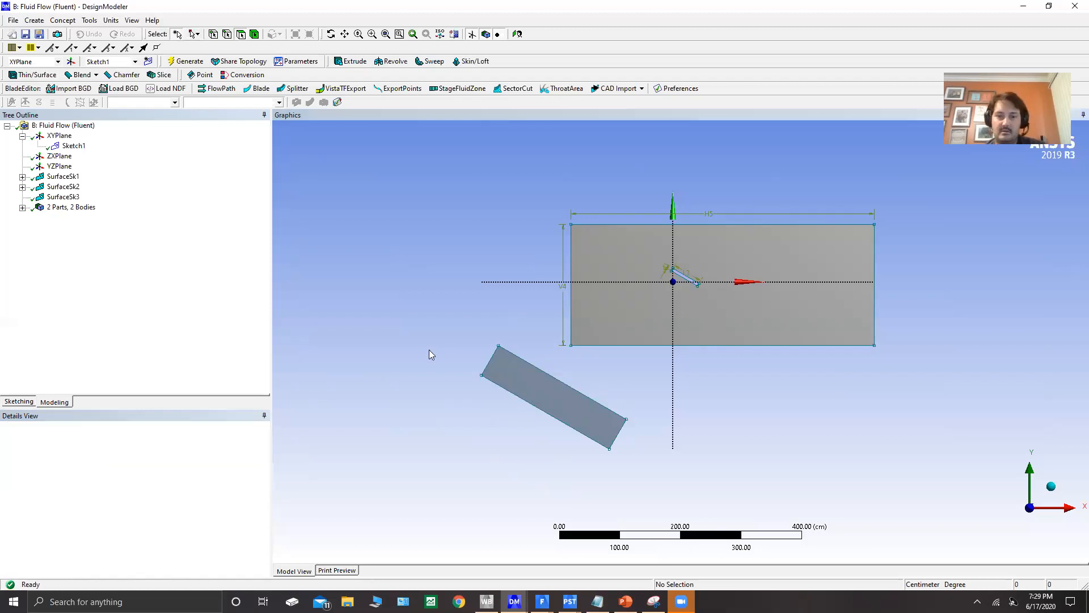
click(498, 369)
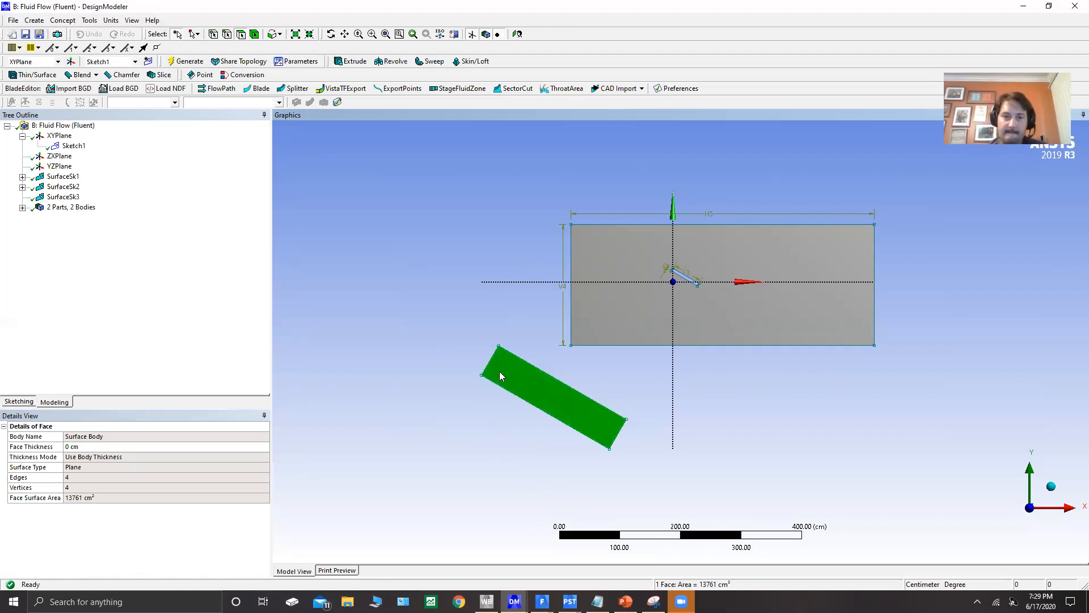
right_click(558, 418)
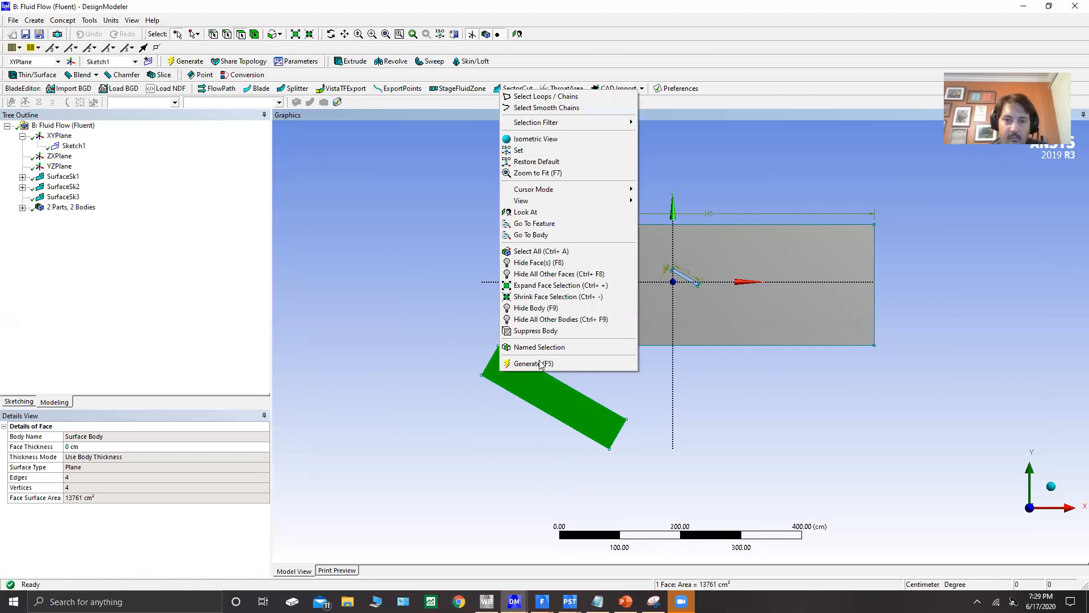
right_click(527, 373)
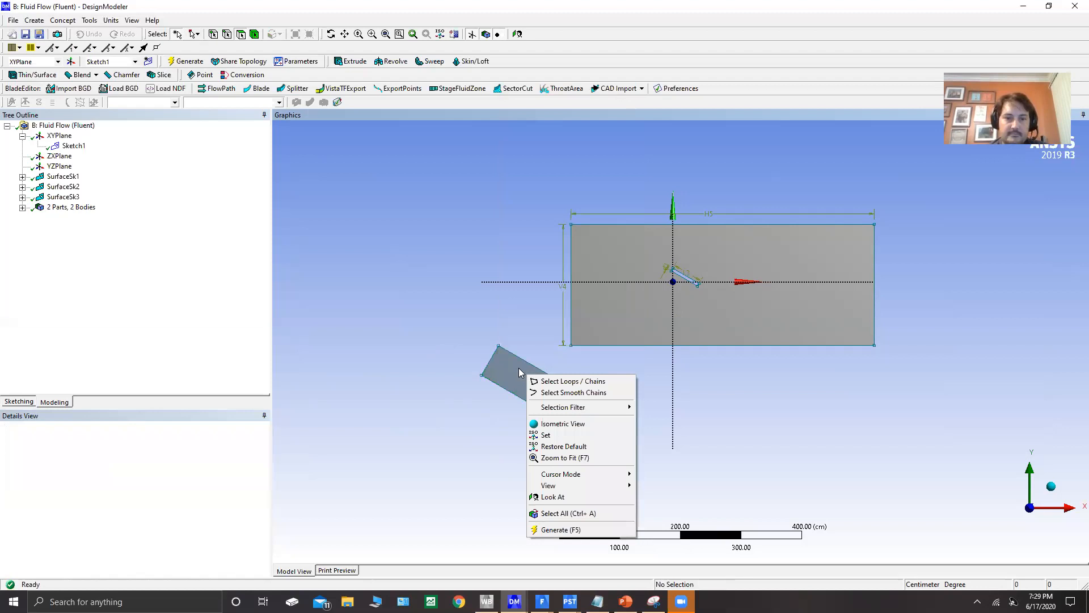
right_click(519, 373)
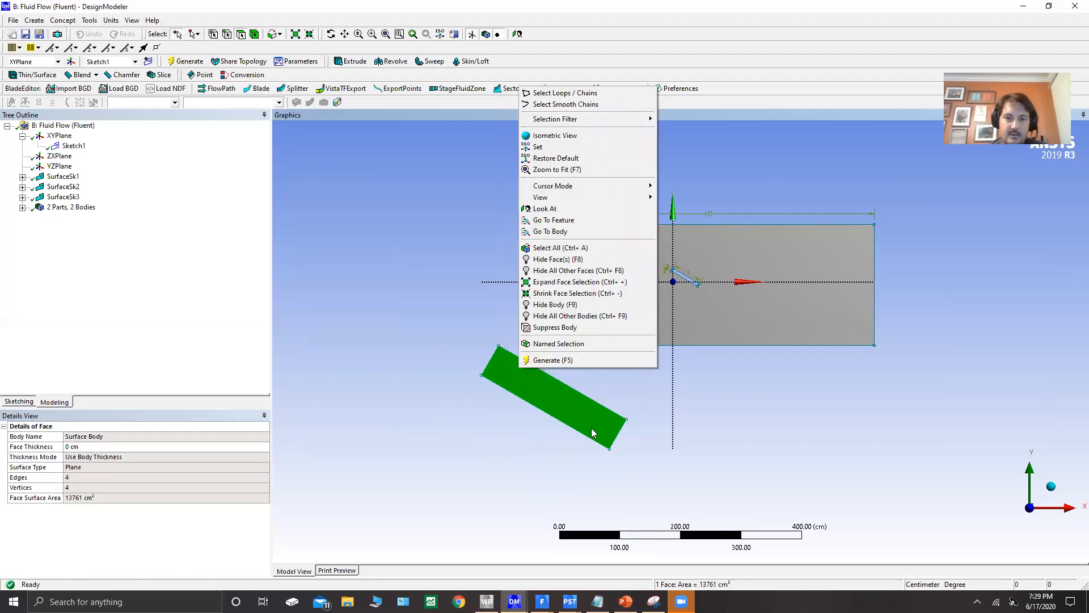
click(556, 410)
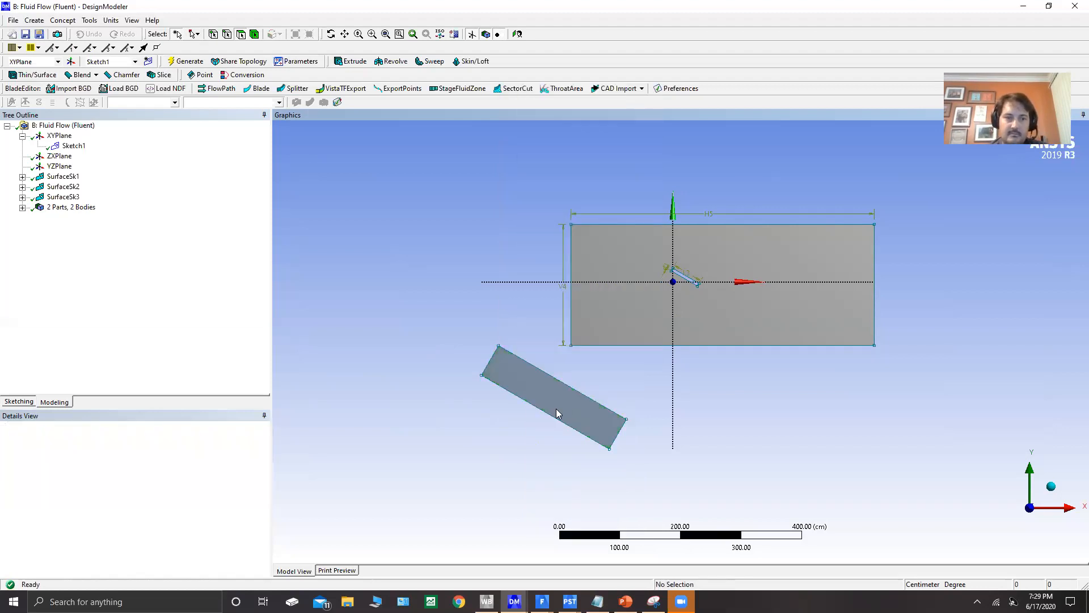
right_click(556, 413)
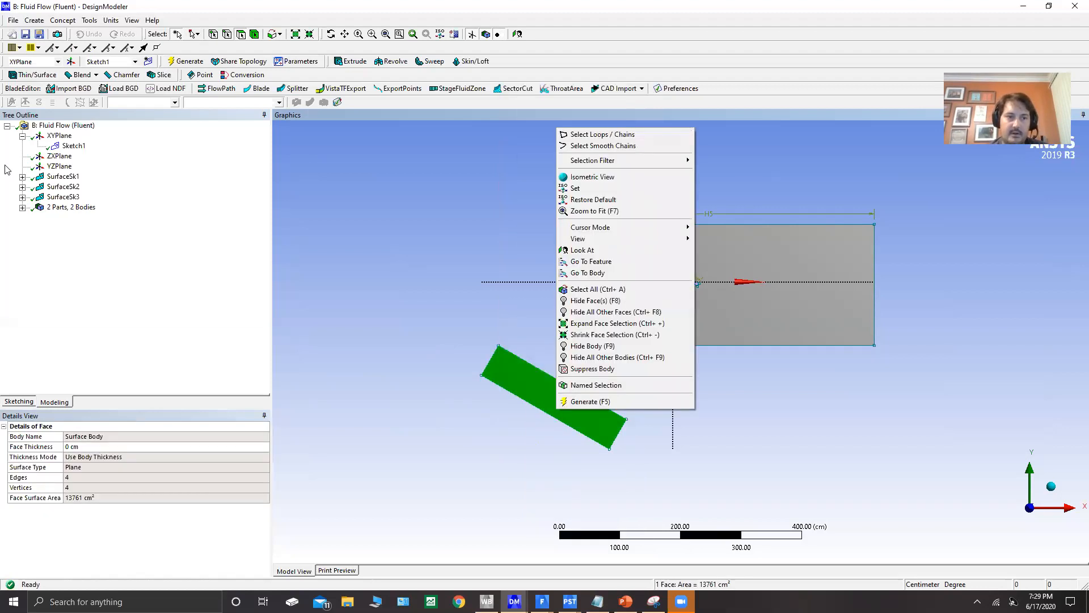
- Expand the list of parts and bodies and suppress the tilted rectangle's surface body
click(23, 208)
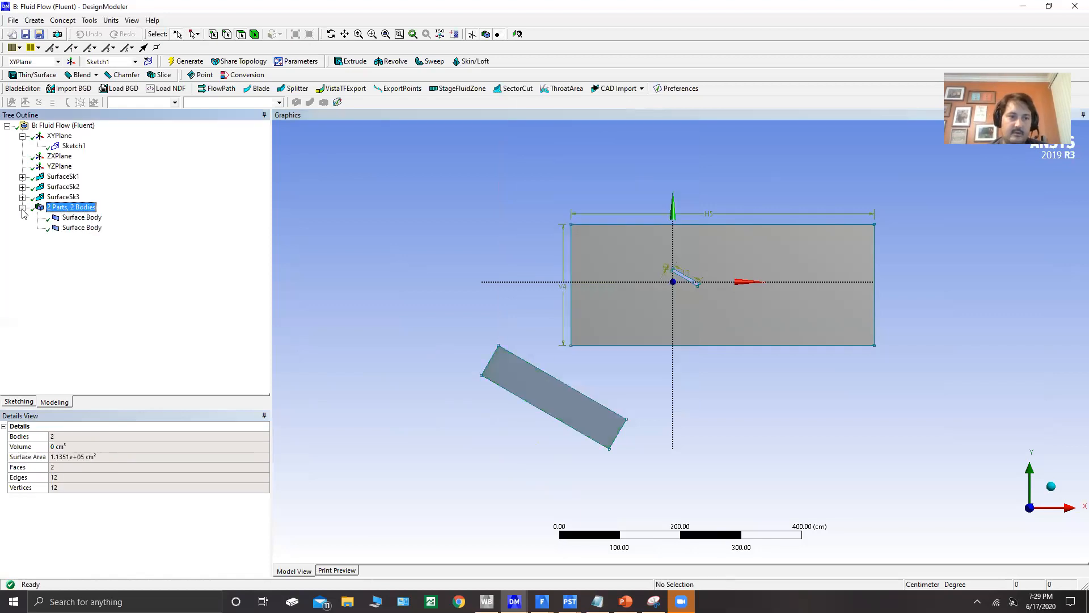
right_click(78, 229)
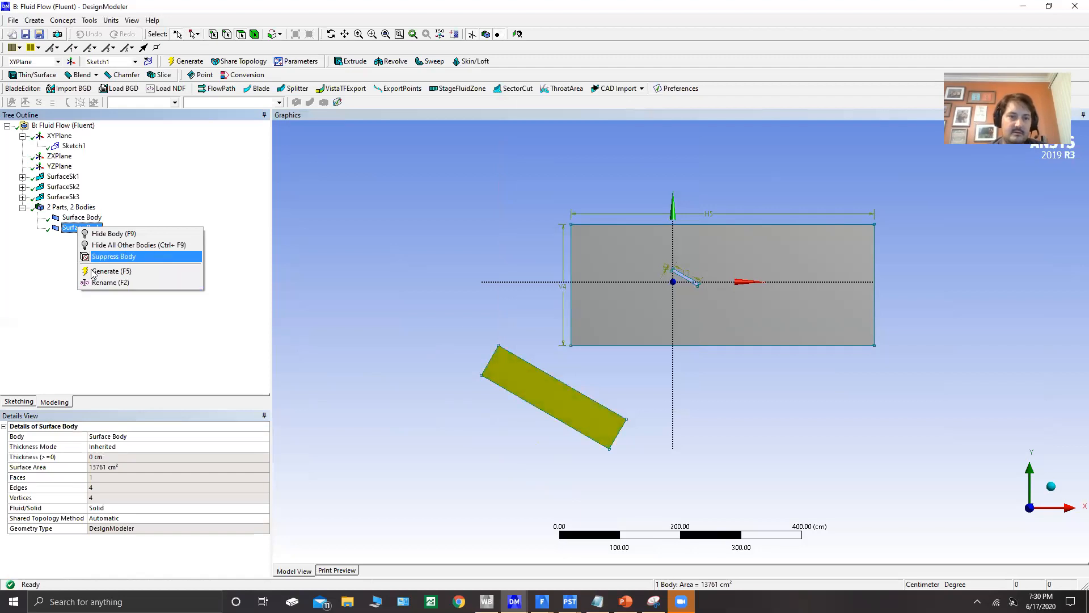
click(86, 256)
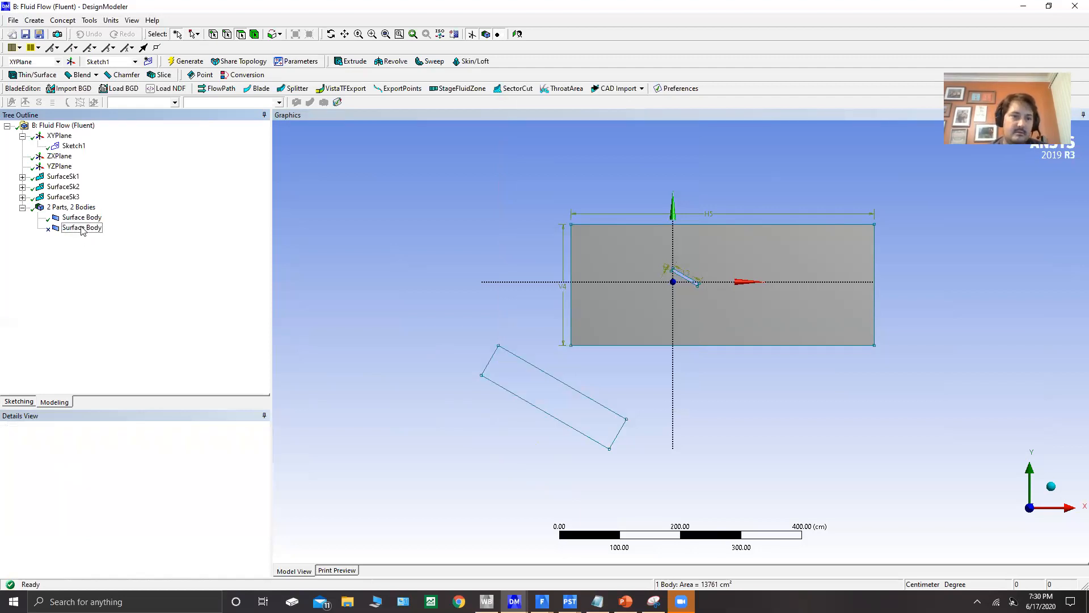
right_click(82, 228)
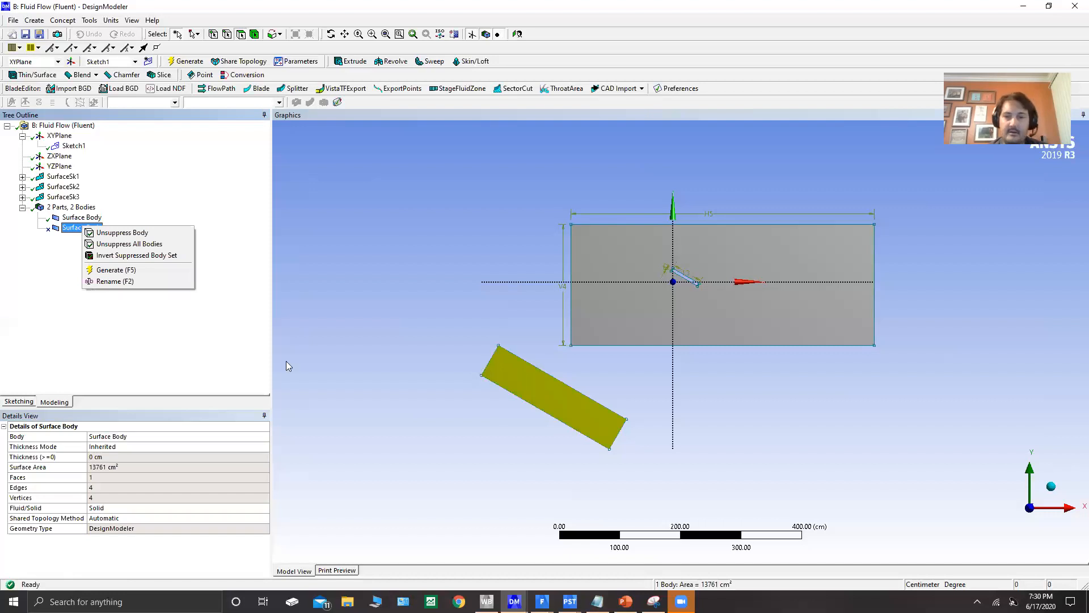
click(302, 352)
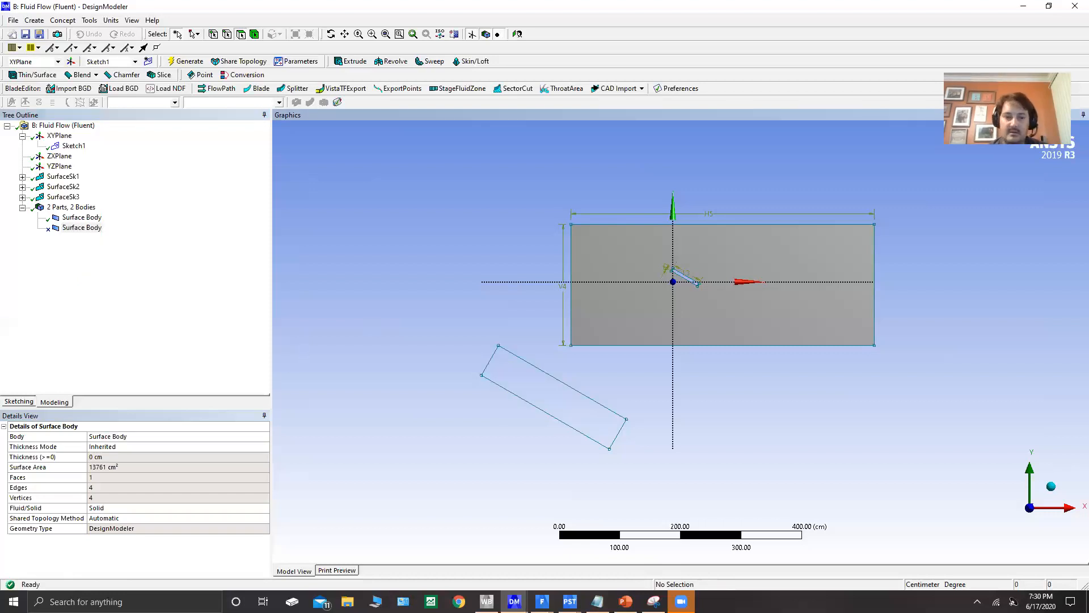
- Switch to the Workbench project schematic and open the Mesh cell of system B for editing
click(515, 602)
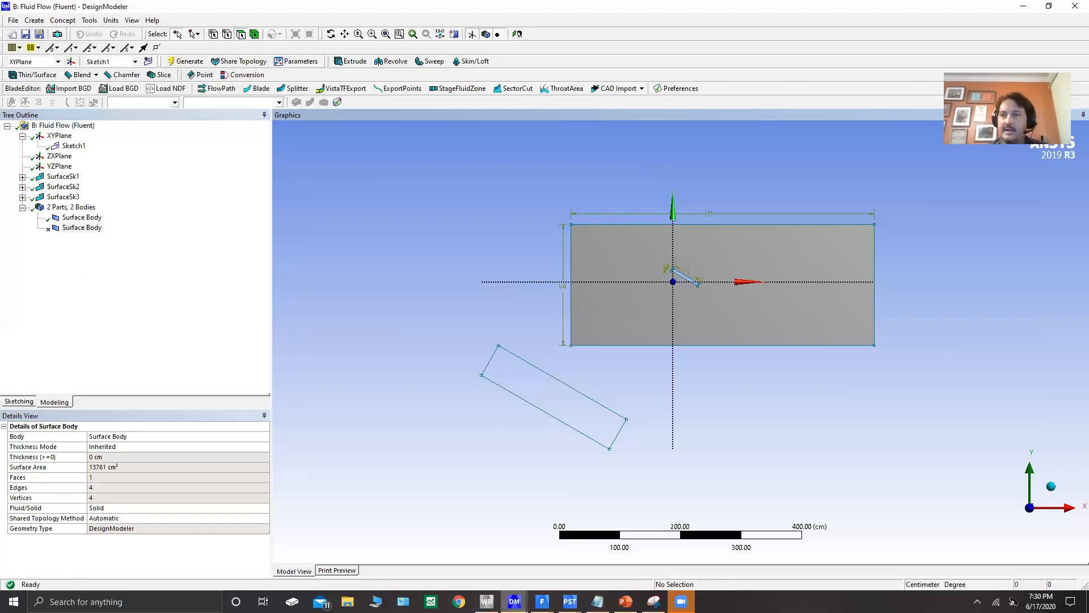
click(1024, 6)
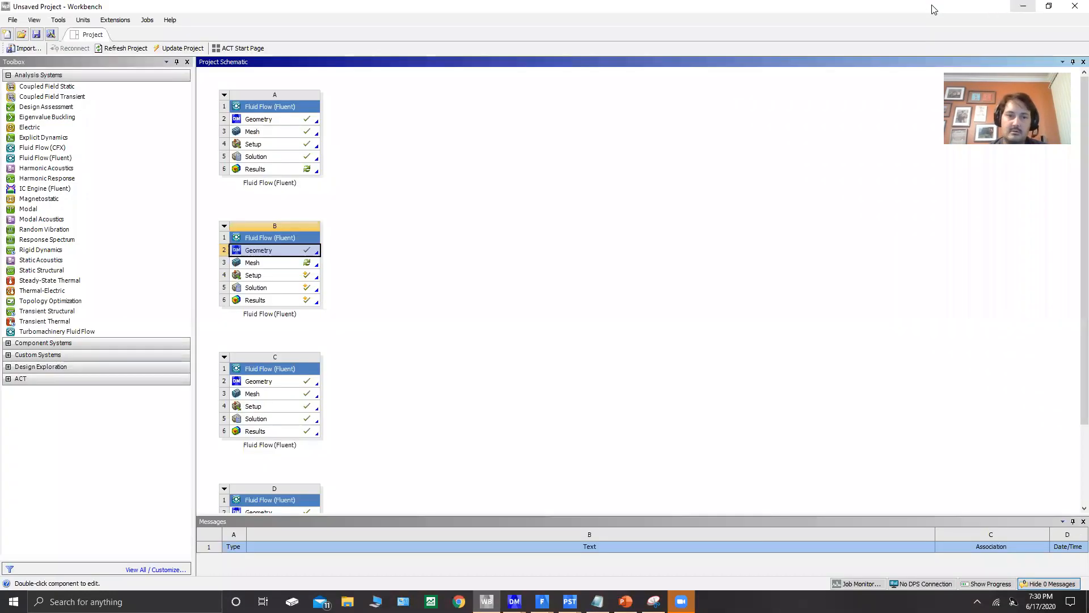
click(264, 274)
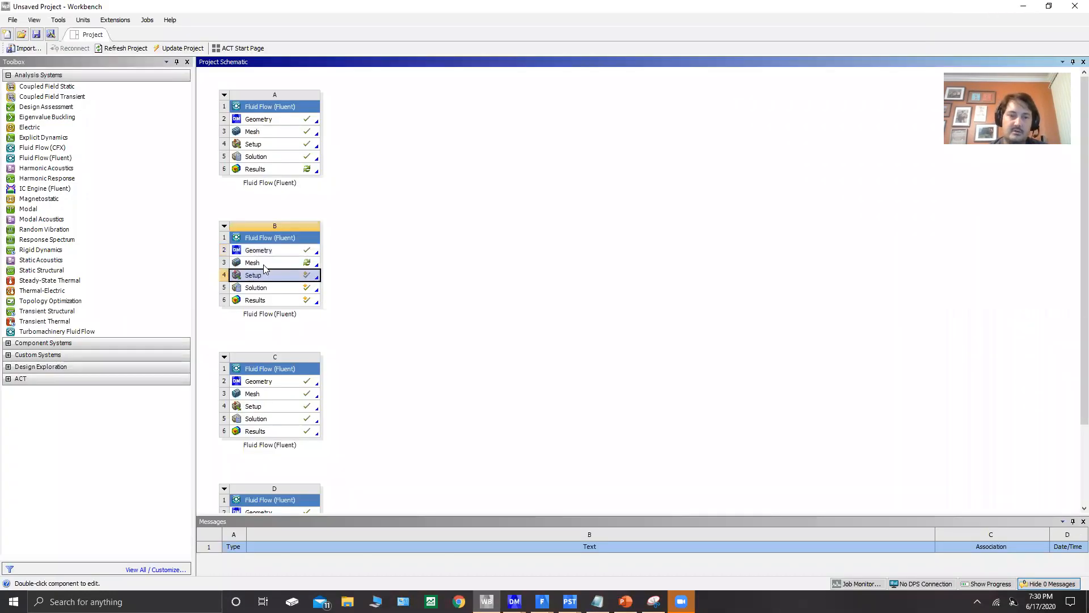
click(264, 264)
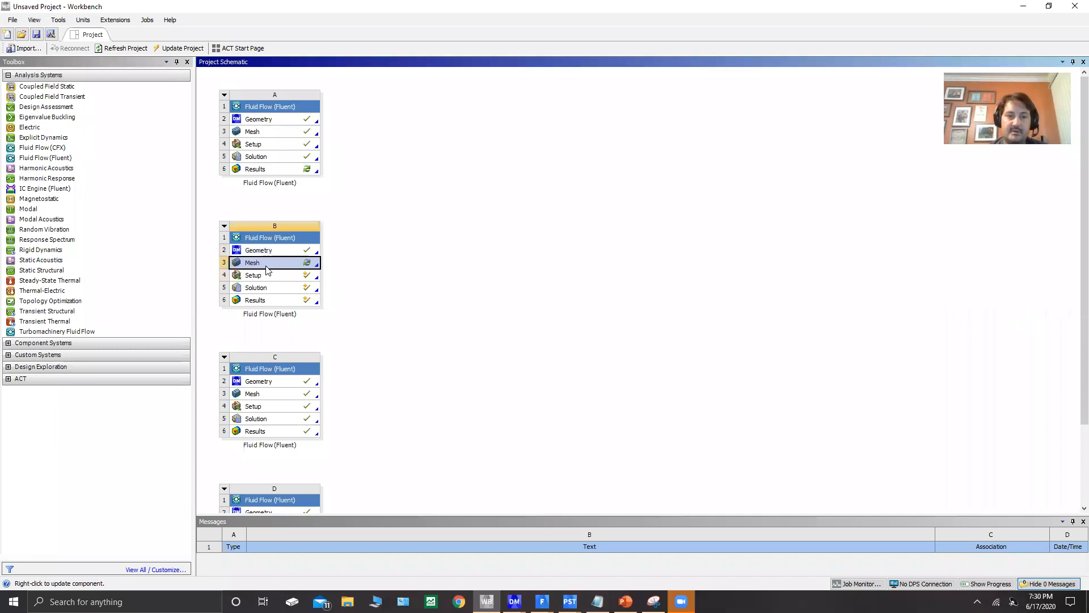
double_click(267, 268)
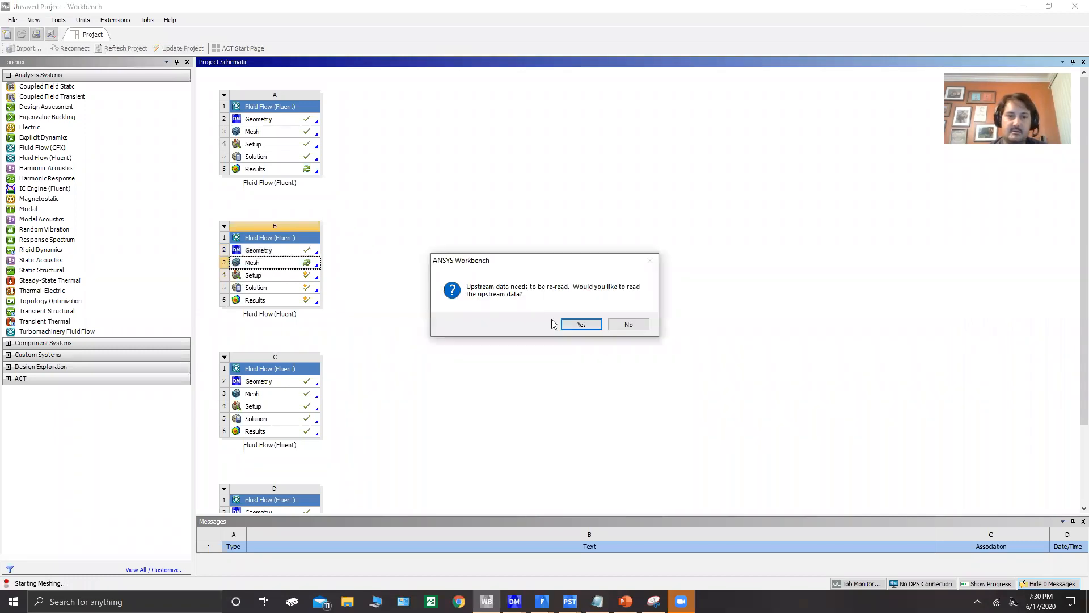
- Open system B's mesh in Meshing without re-reading the upstream data, and select its Refinement control
click(618, 326)
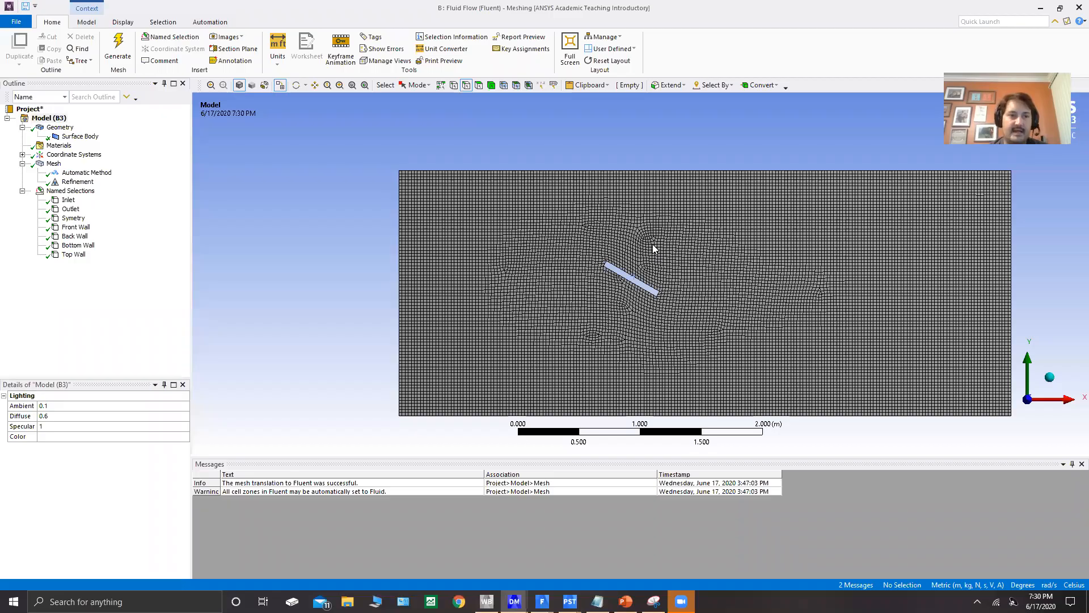
click(78, 182)
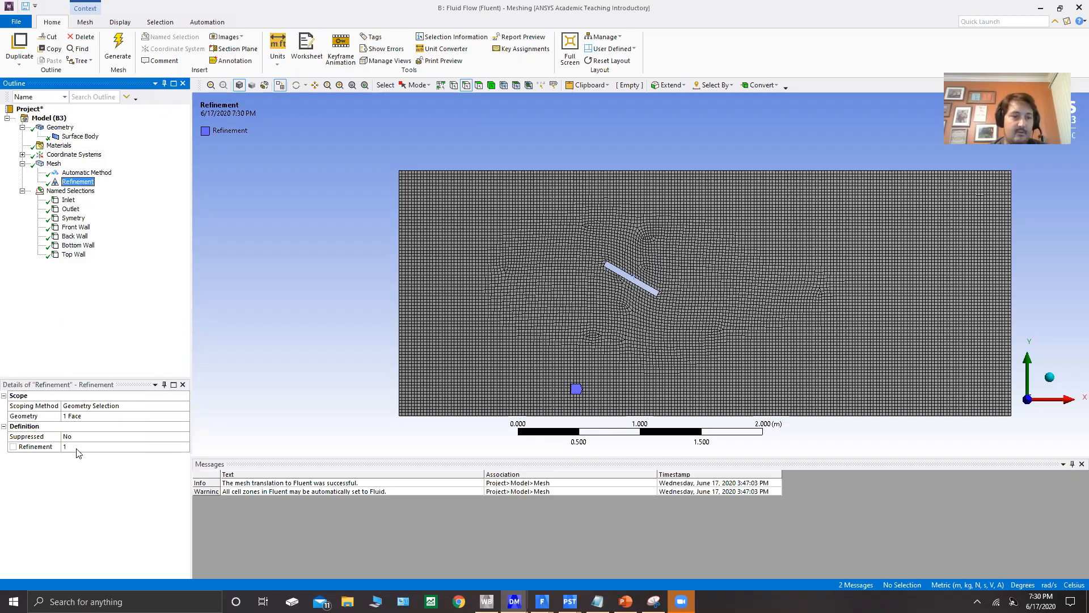
click(159, 447)
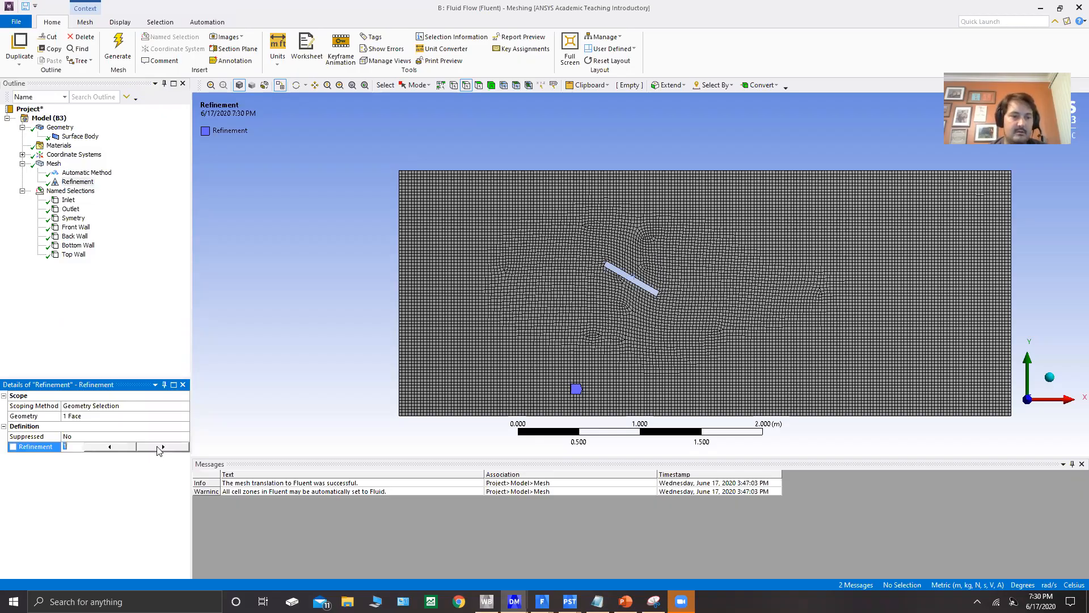
click(165, 447)
click(168, 447)
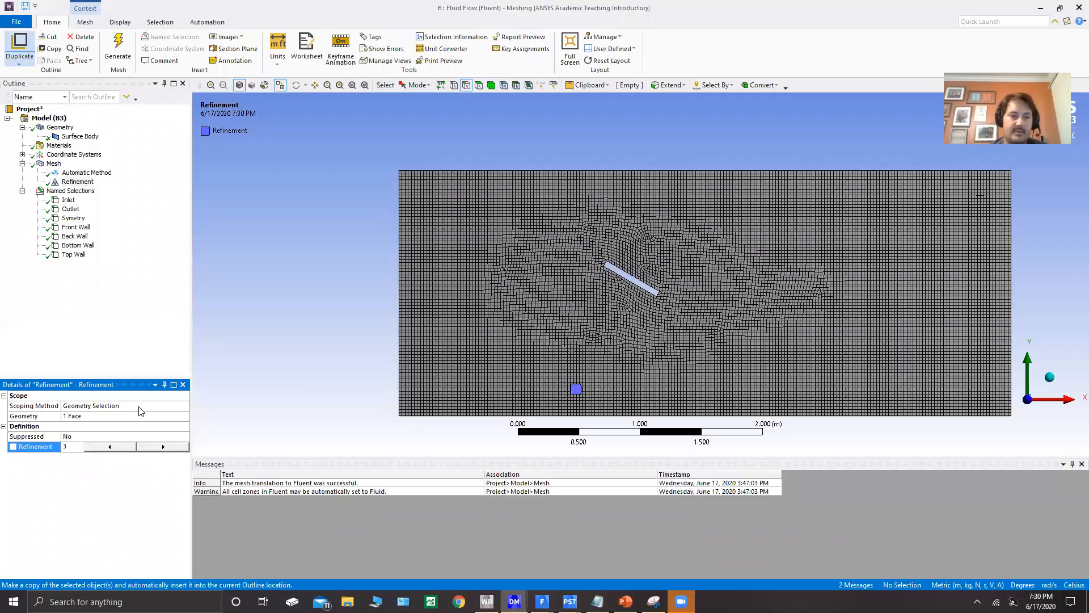
click(105, 450)
click(105, 450)
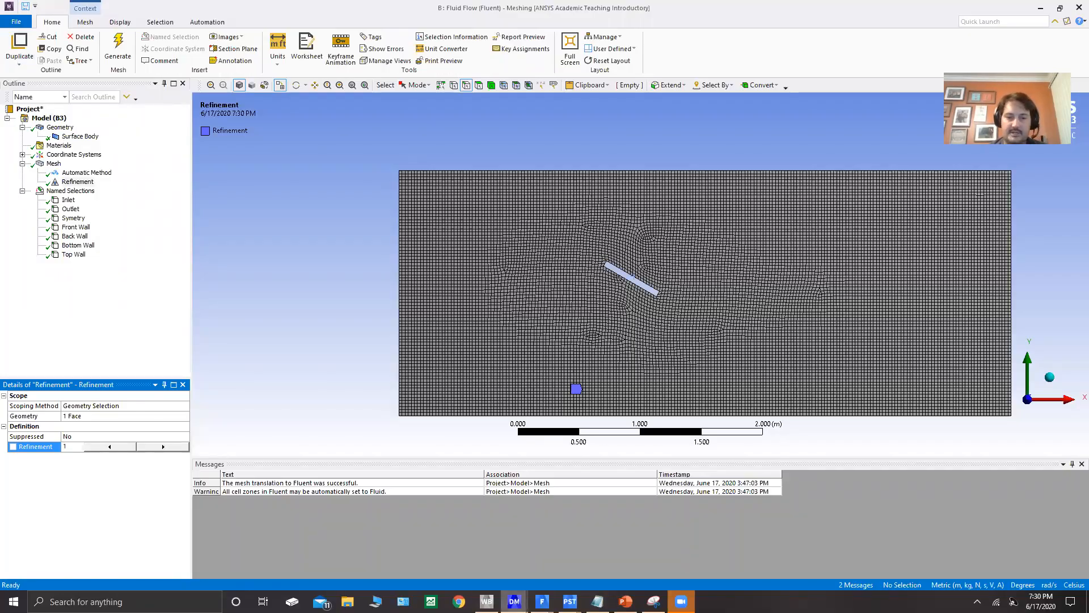
- Inspect the suppressed surface body in system B's DesignModeler geometry and return to the Meshing window
click(514, 601)
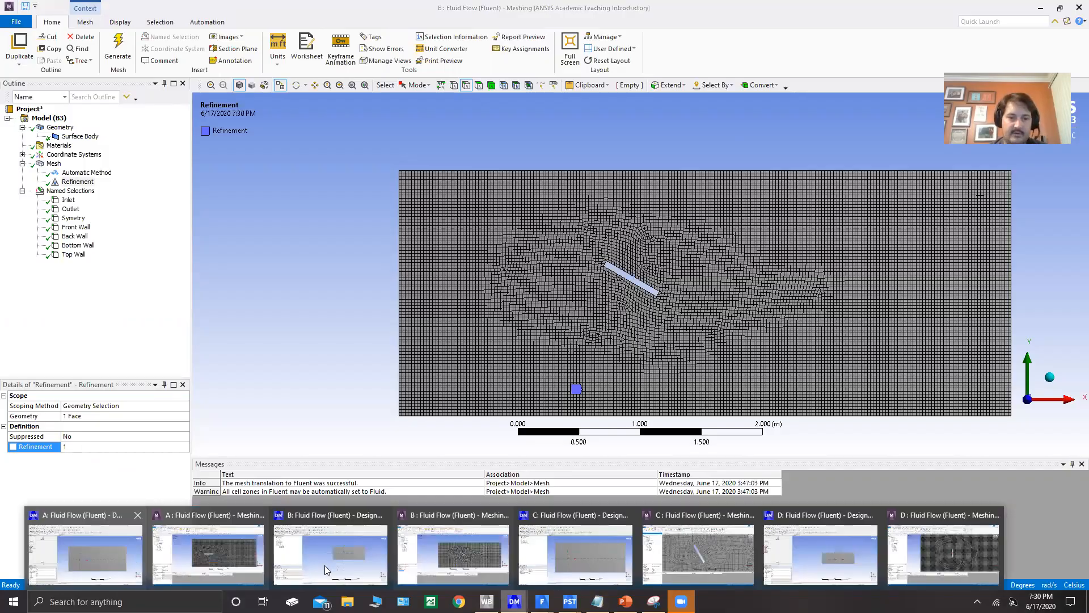
click(325, 565)
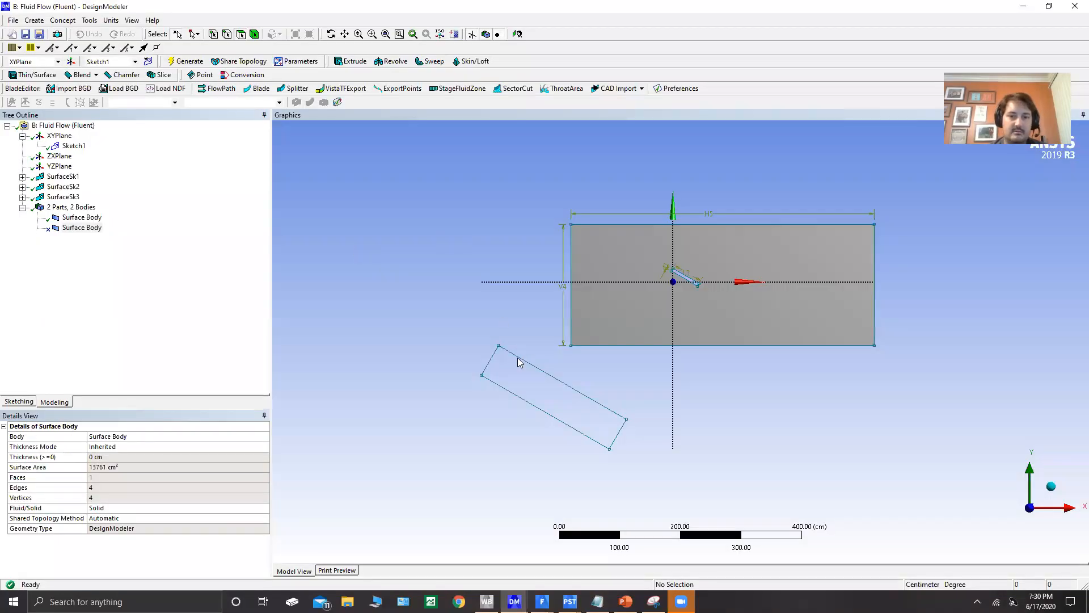
right_click(63, 229)
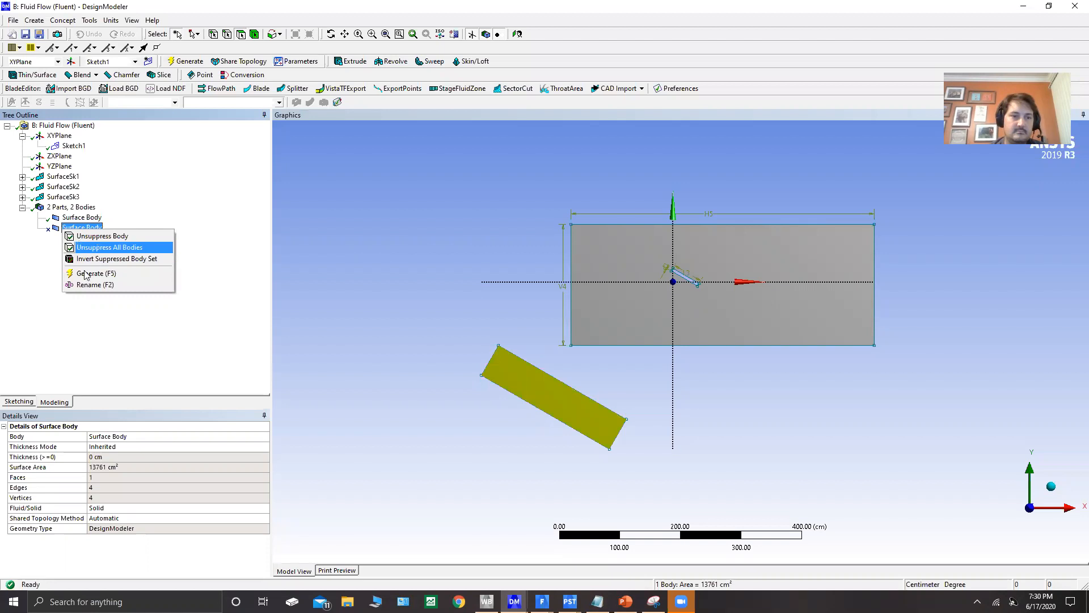
click(211, 305)
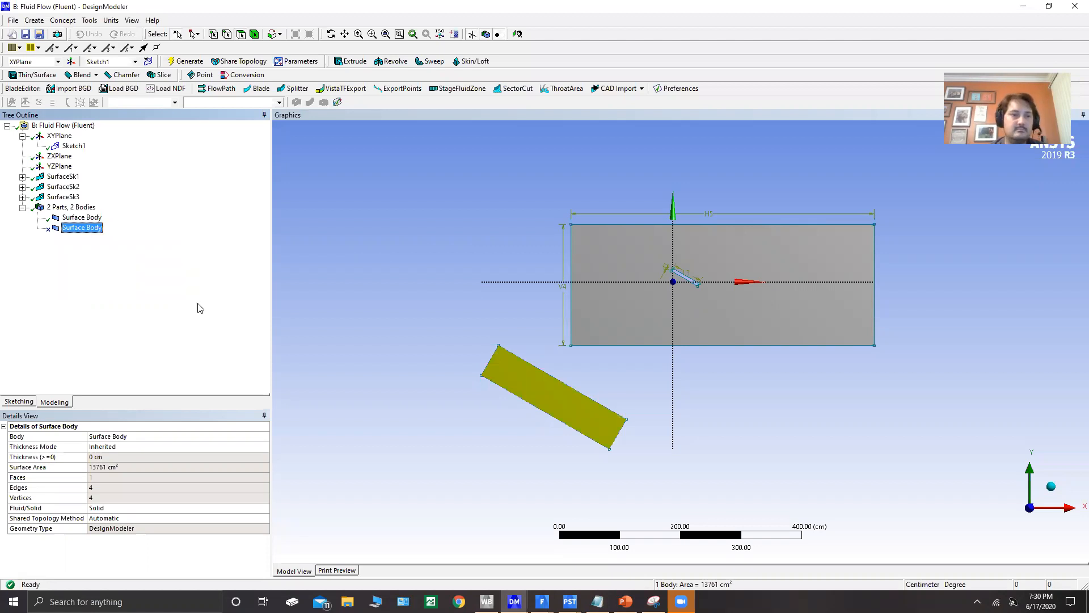
click(500, 425)
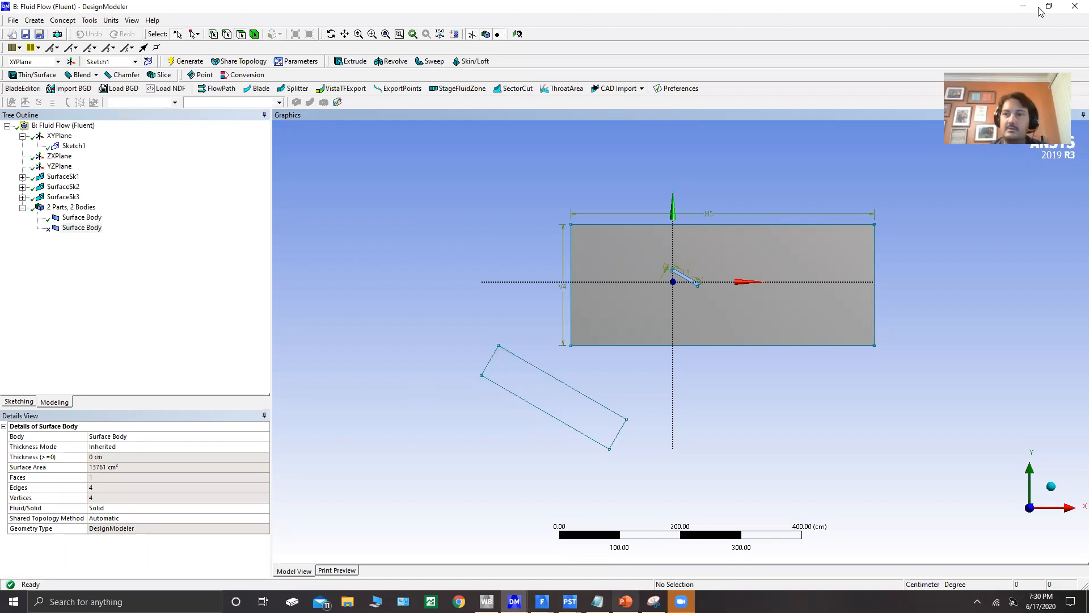
key(alt+Tab)
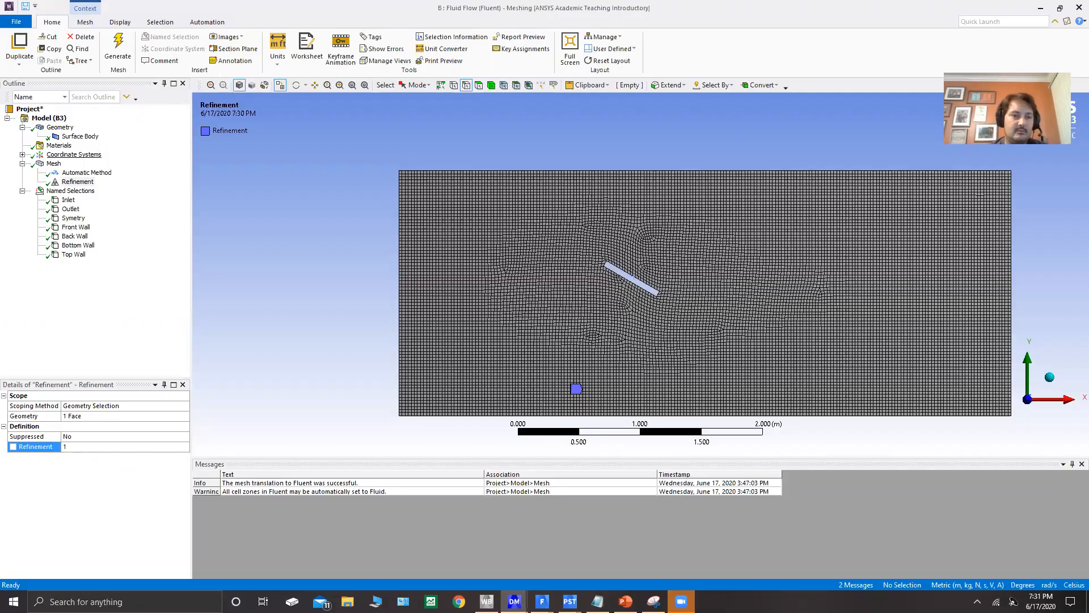
- Set the mesh Refinement value to 3 and regenerate the mesh
click(154, 447)
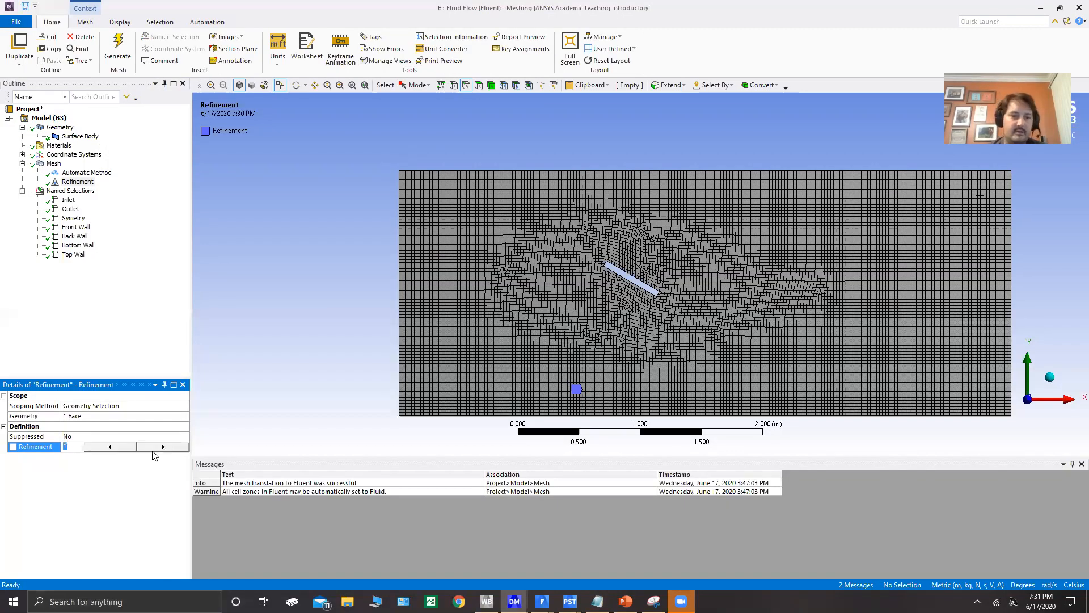
text(3)
click(117, 48)
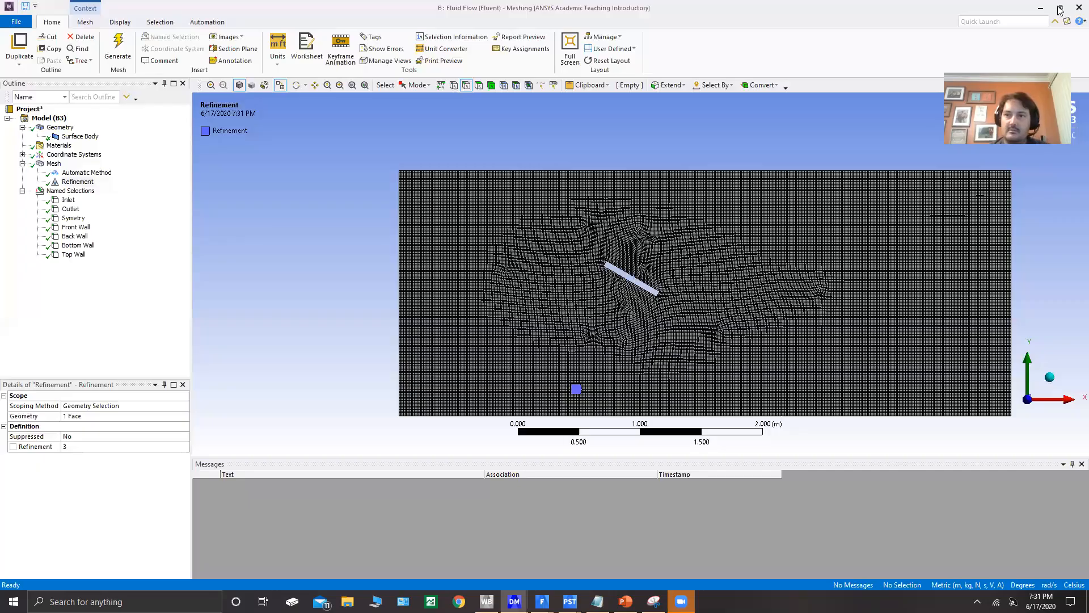
- Switch to the Workbench project and update the Mesh component of system B, checking the update's progress
click(1034, 6)
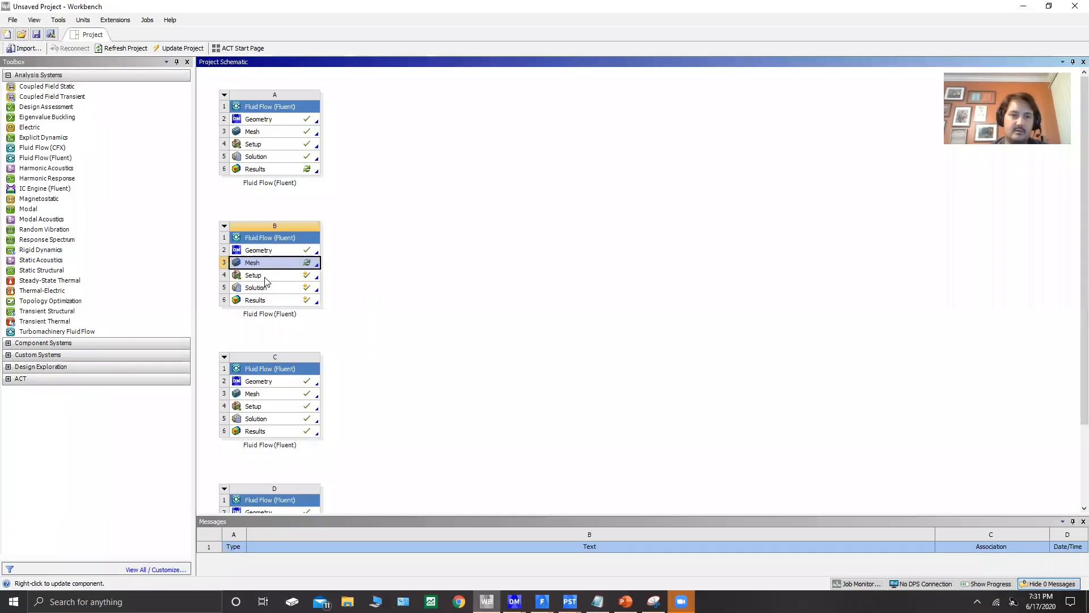
right_click(265, 278)
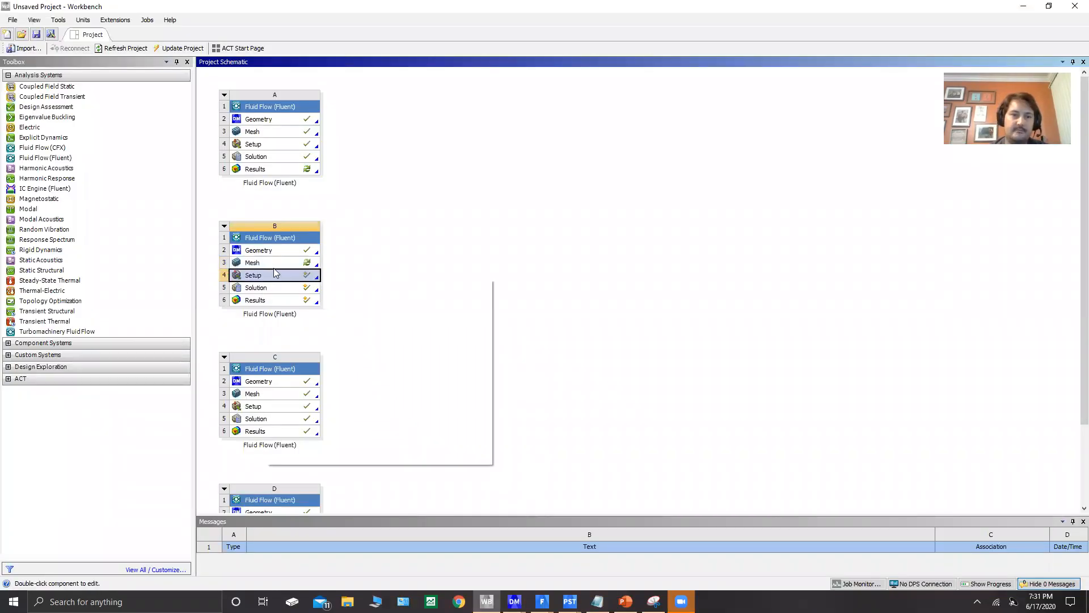
right_click(275, 265)
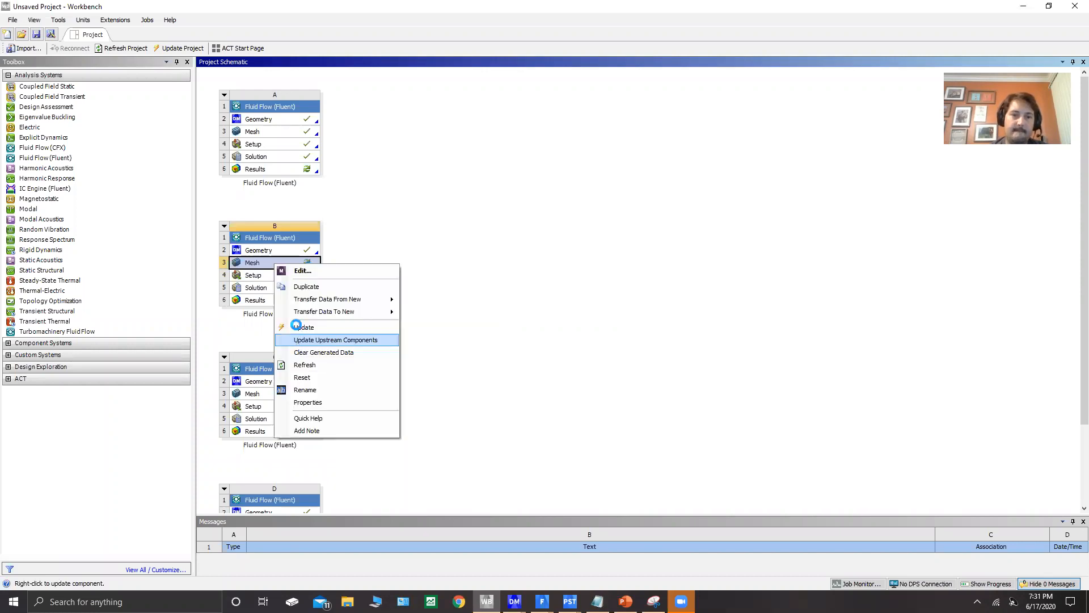
click(296, 326)
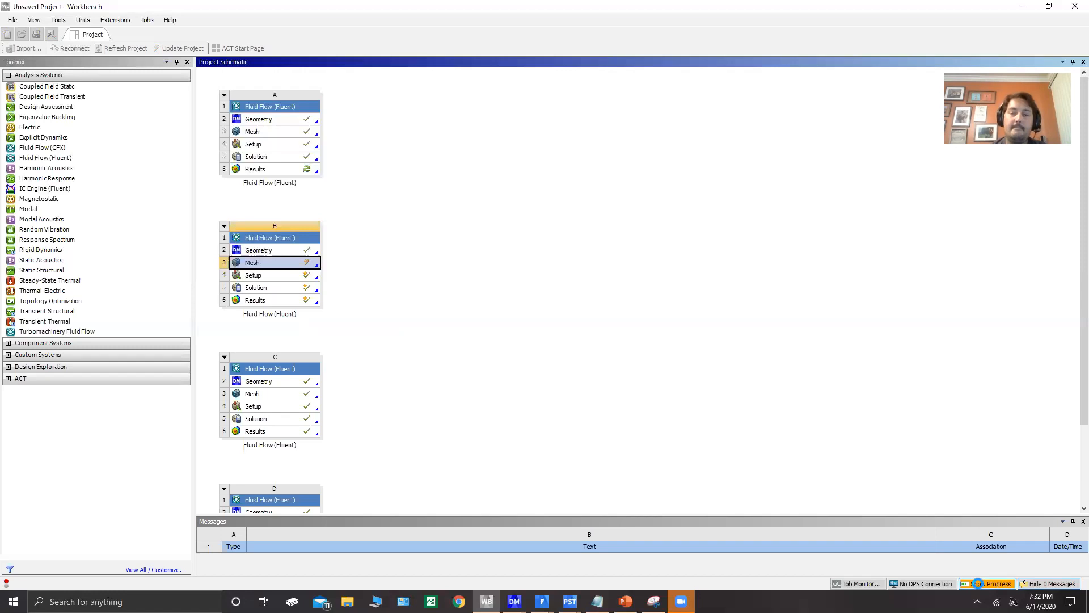
click(978, 584)
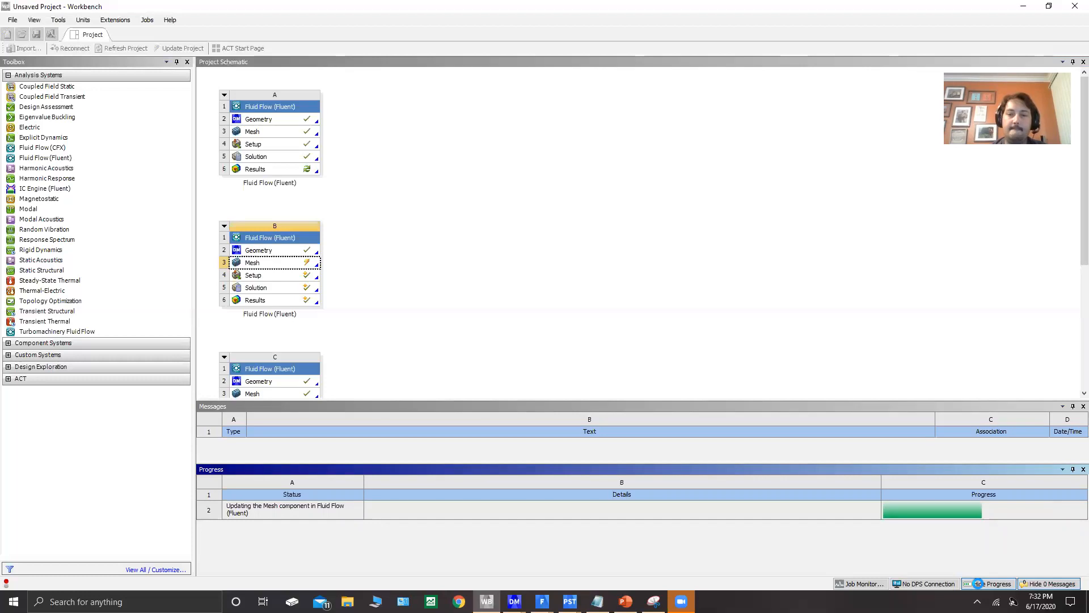
click(978, 584)
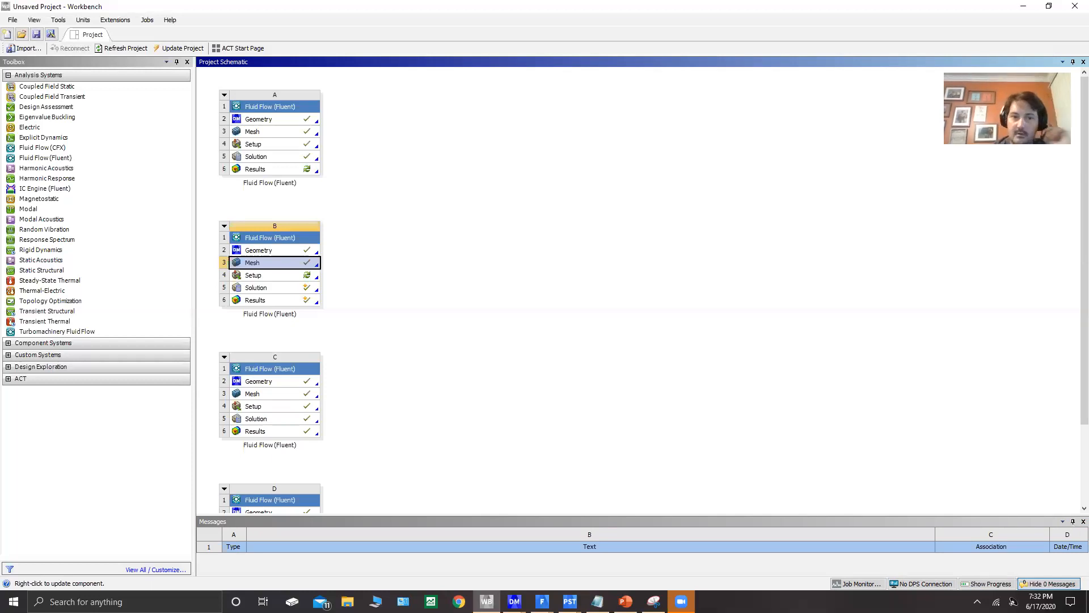
- Open system B's Setup in Fluent, load the changed upstream mesh, and use the settings changes for current and future calculations
double_click(270, 280)
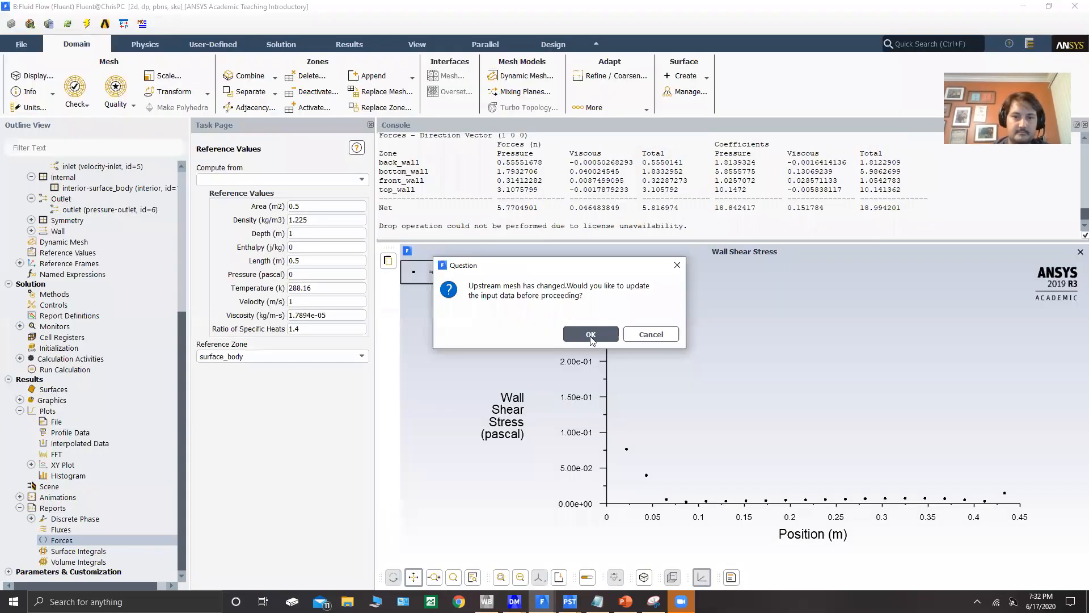
click(591, 336)
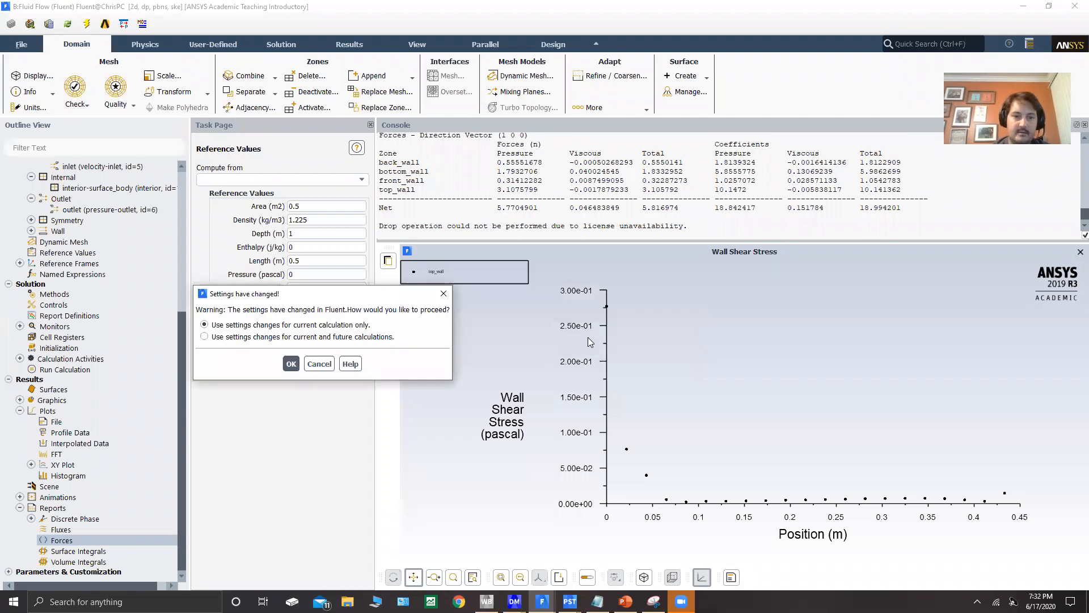
key(Down)
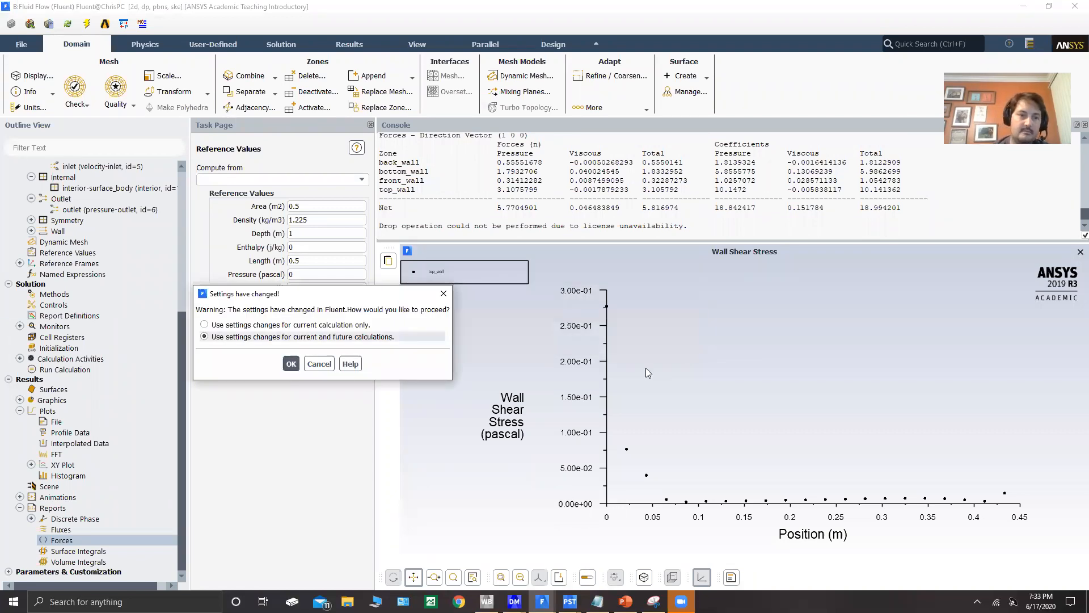
key(Return)
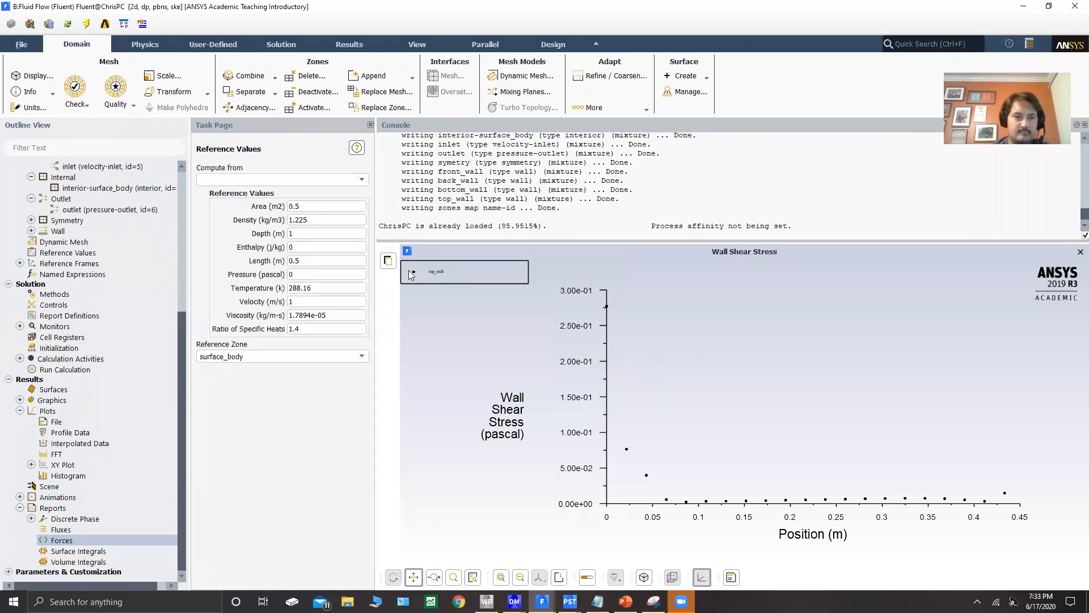
- Review the viscous model's turbulence and near-wall treatment settings and accept them
scroll(142, 278, up, 1)
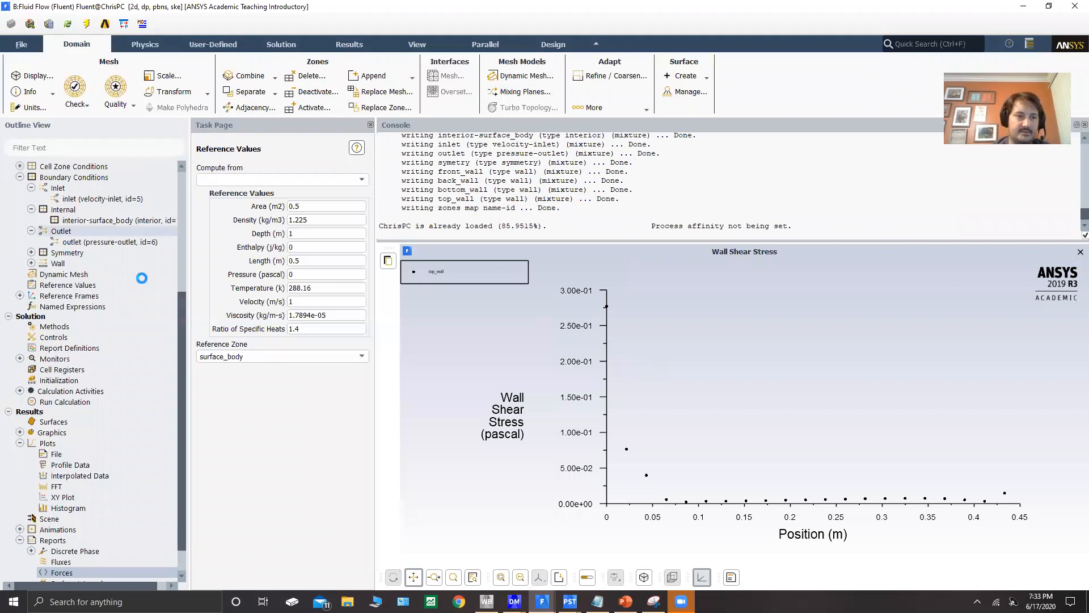
scroll(145, 239, up, 6)
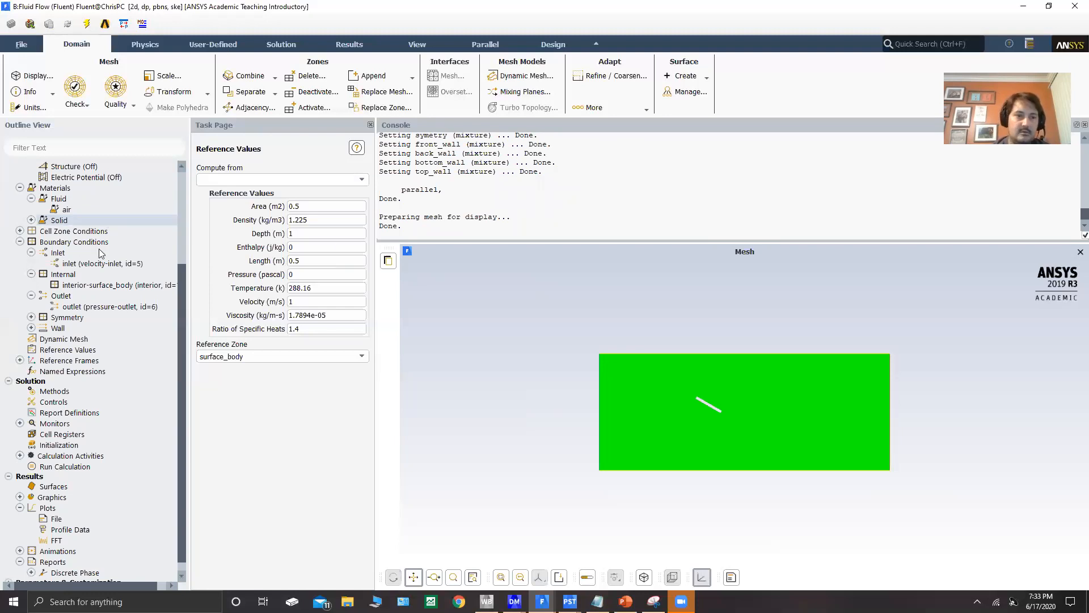
scroll(94, 229, up, 4)
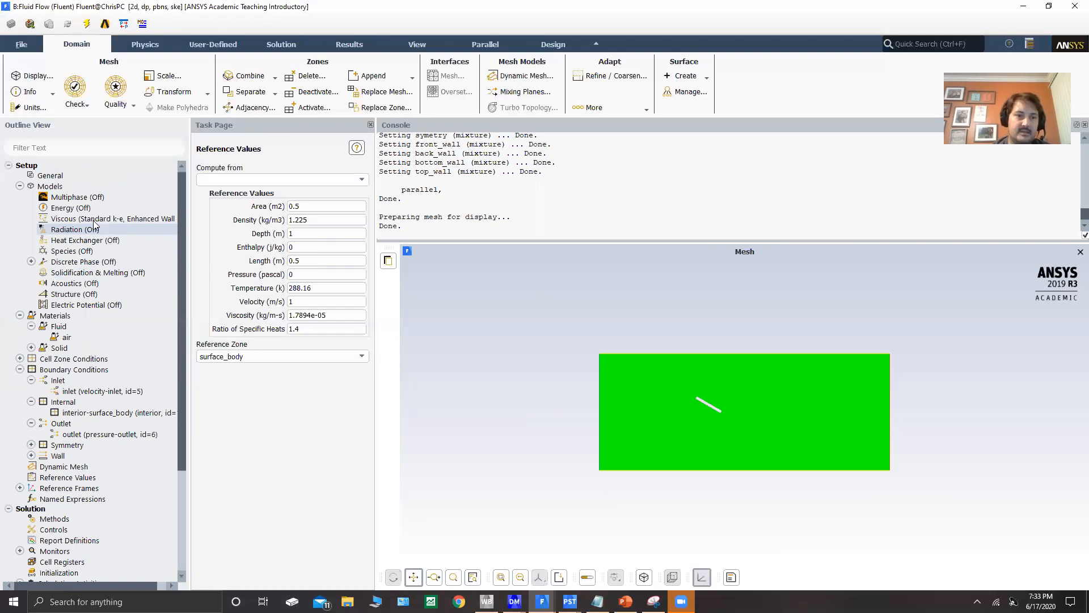
click(91, 219)
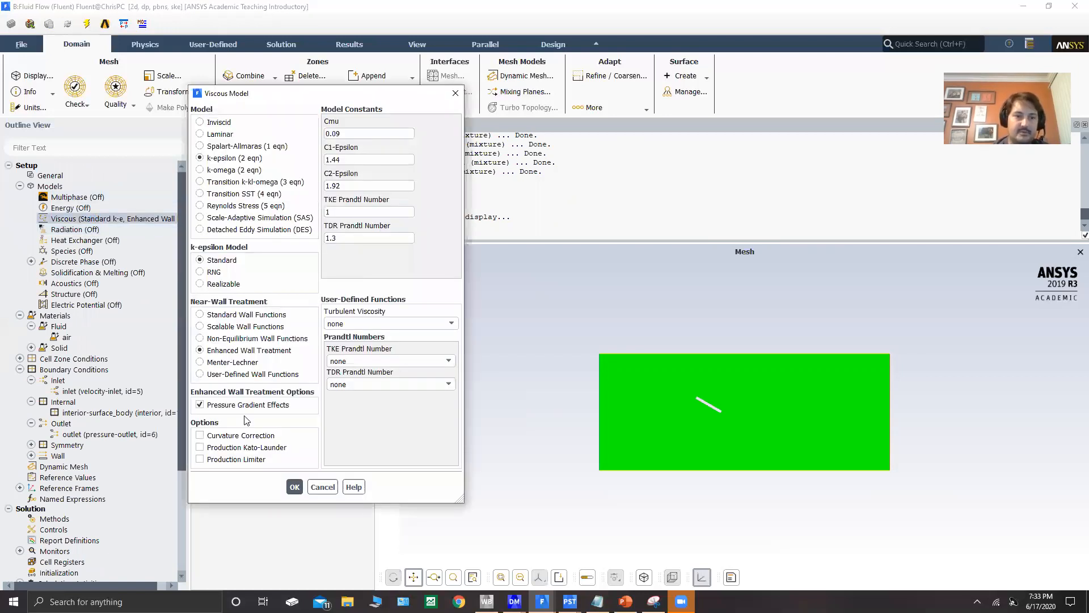
click(294, 487)
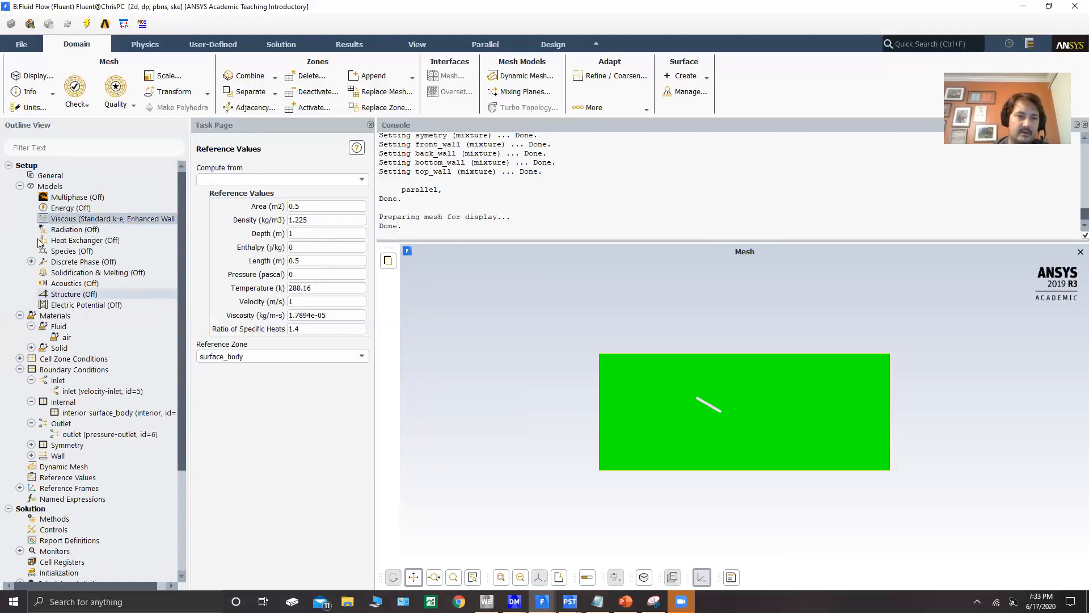
- Review the inlet velocity, the outlet's pressure and backflow settings, and the reference values
double_click(67, 394)
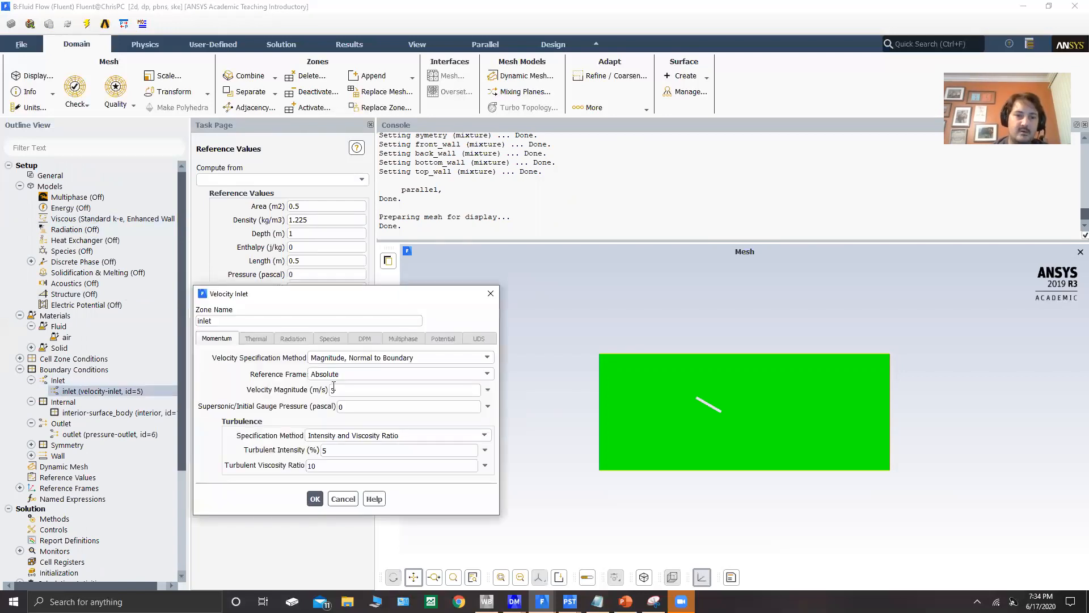
click(334, 389)
click(316, 498)
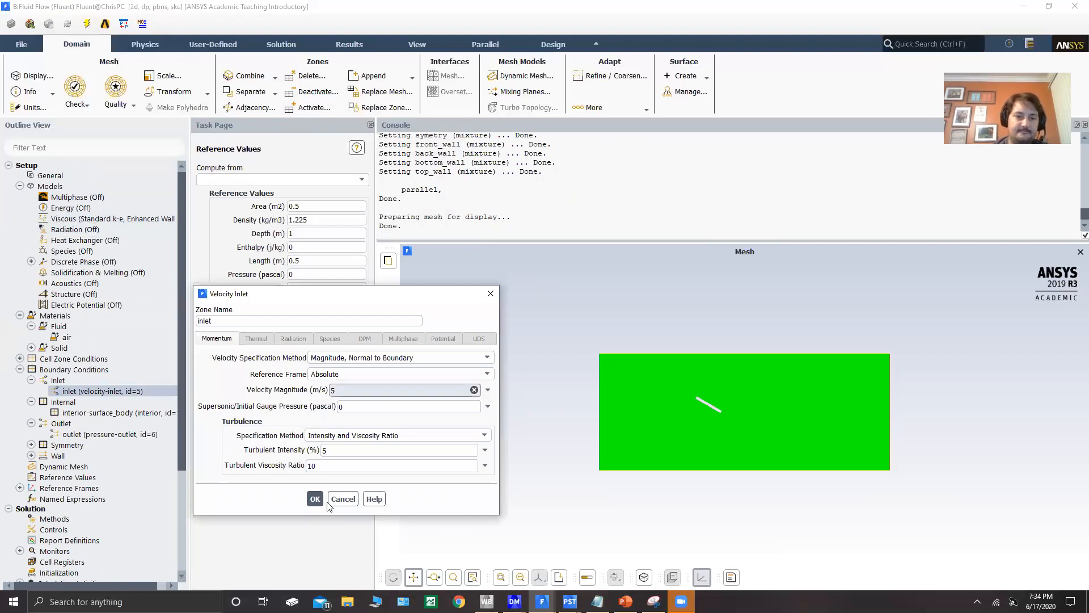
double_click(88, 425)
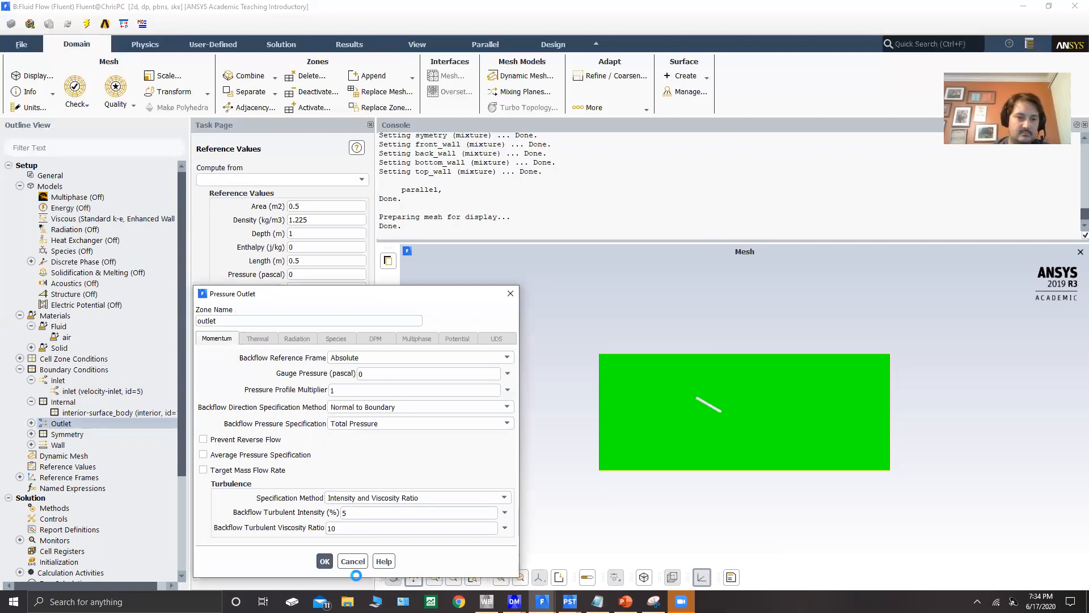
scroll(74, 455, down, 2)
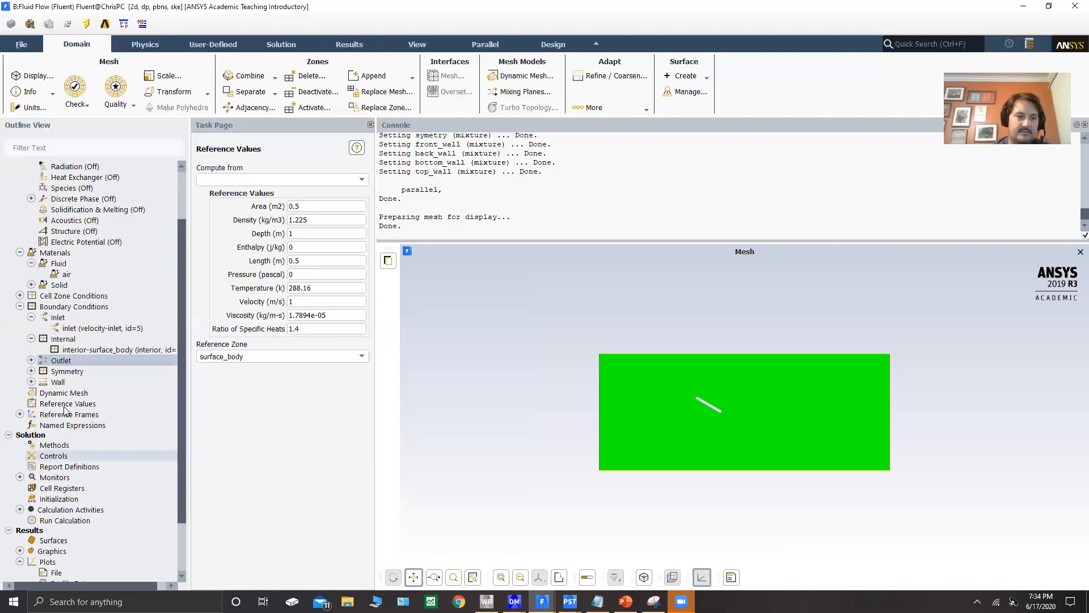
click(66, 404)
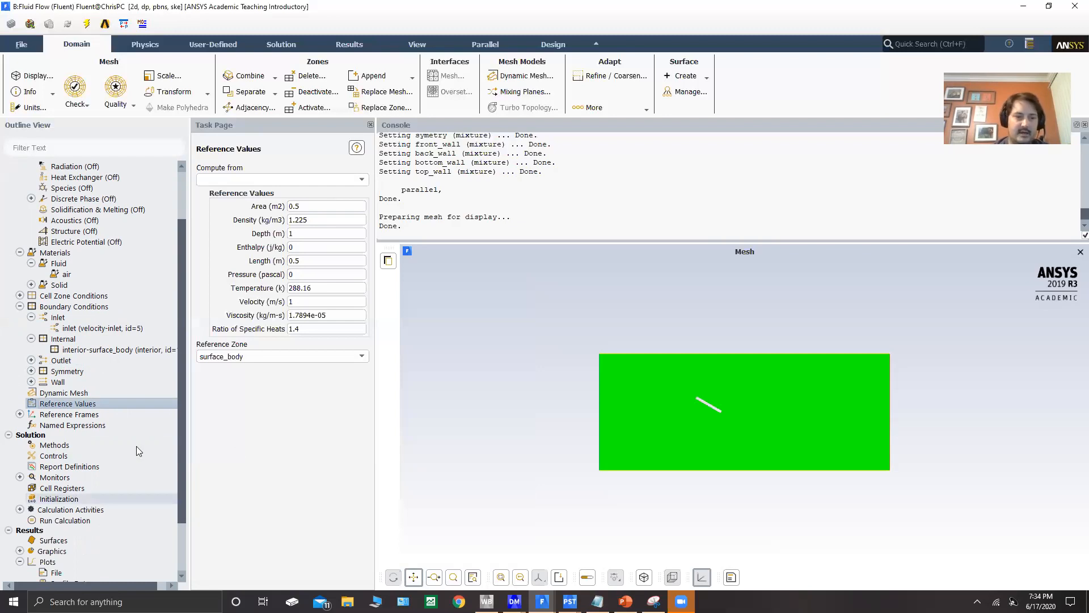
- Initialize the solution with hybrid initialization, run the calculation for up to 1000 iterations, and acknowledge its completion
click(60, 499)
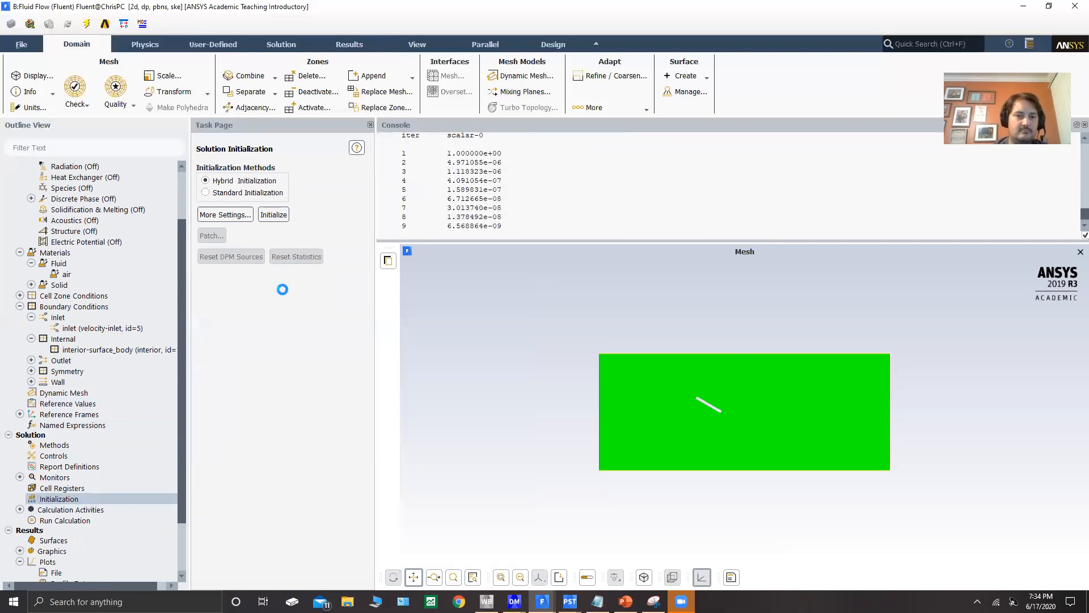
click(74, 521)
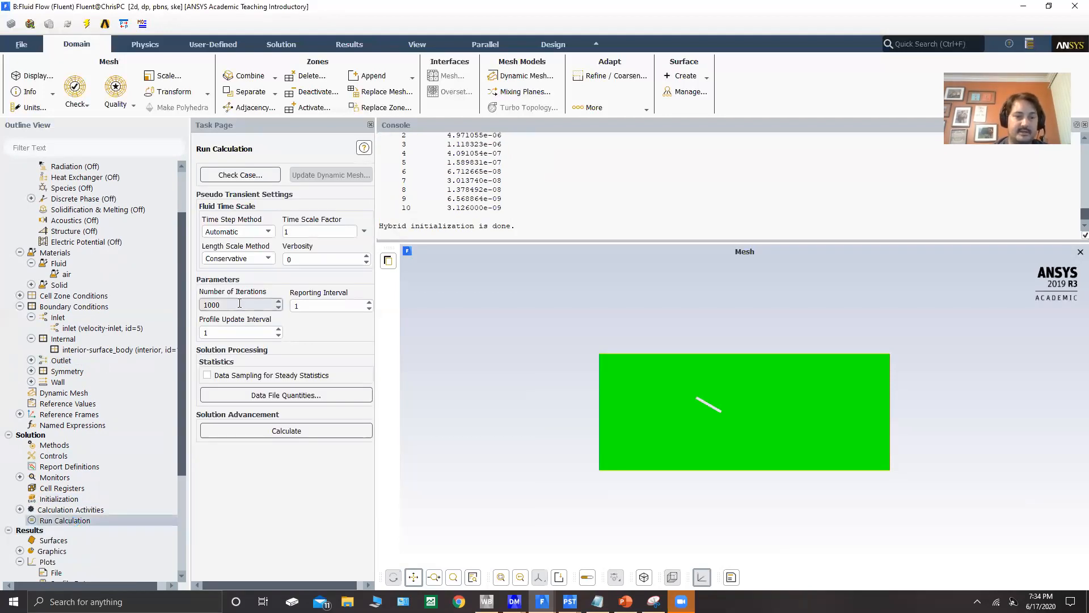
click(276, 432)
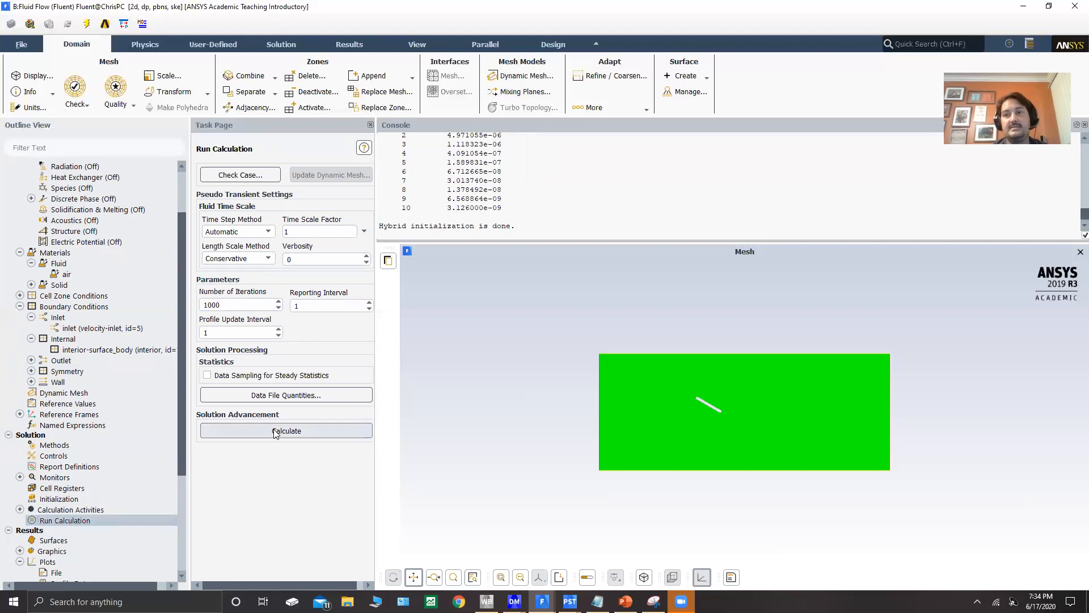
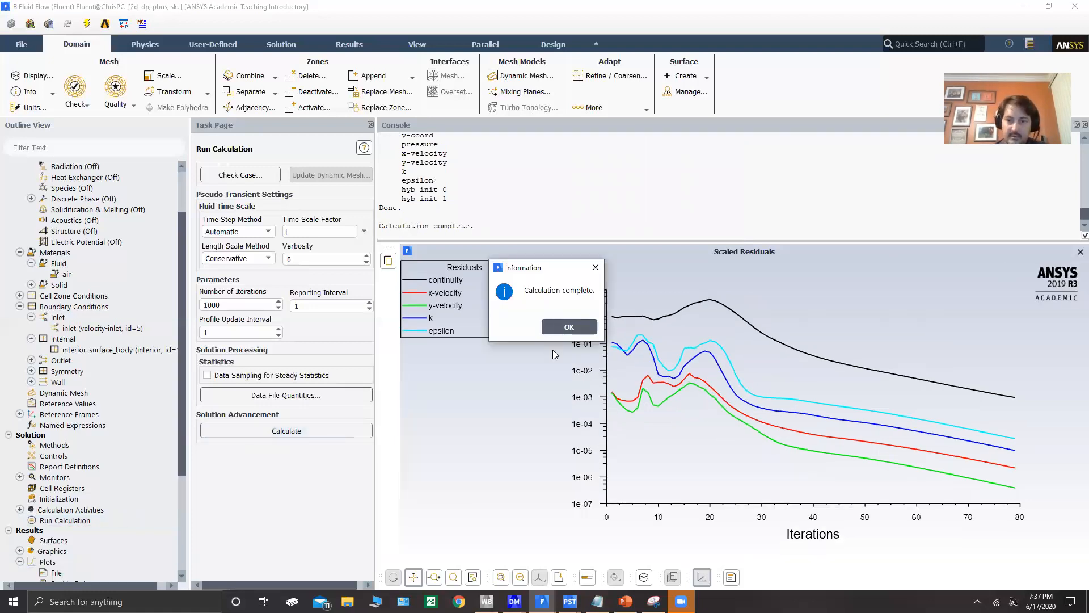
click(570, 327)
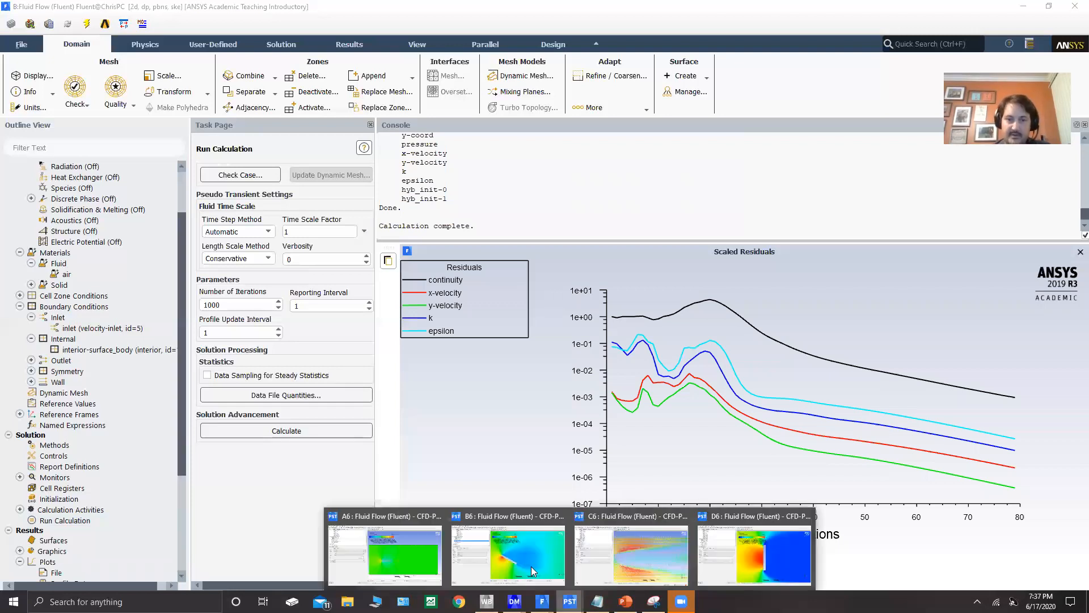
- Switch to system B's results in CFD-Post and refresh the simulation with the new upstream data
click(546, 553)
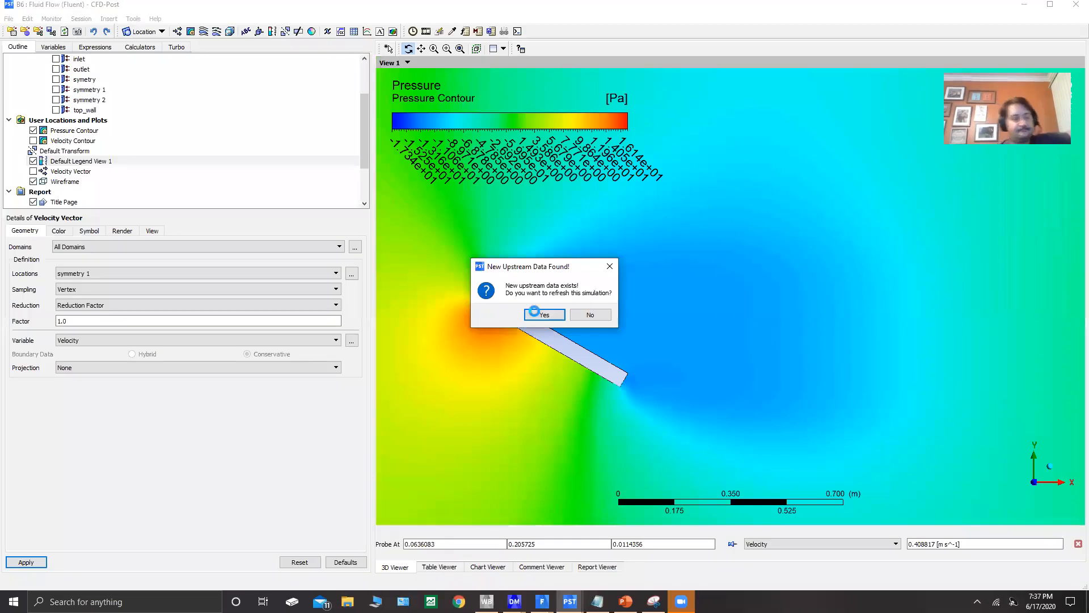
click(543, 315)
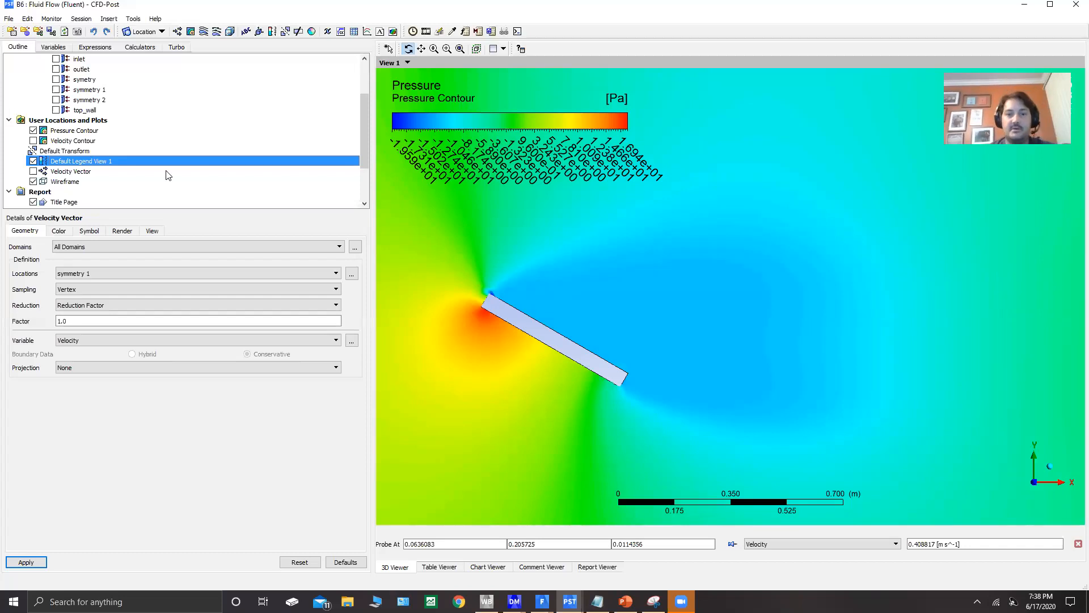
- Probe the pressure in the dark blue low-pressure spot beside the inclined plate's upper corner
click(421, 49)
drag(510, 326, 630, 324)
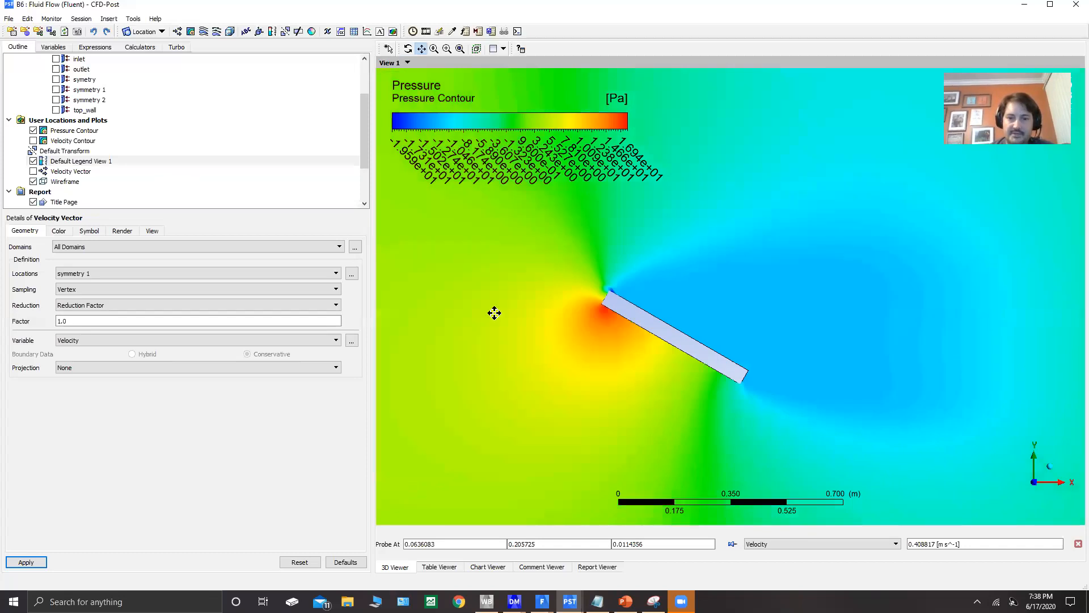
scroll(494, 312, up, 3)
scroll(618, 301, up, 6)
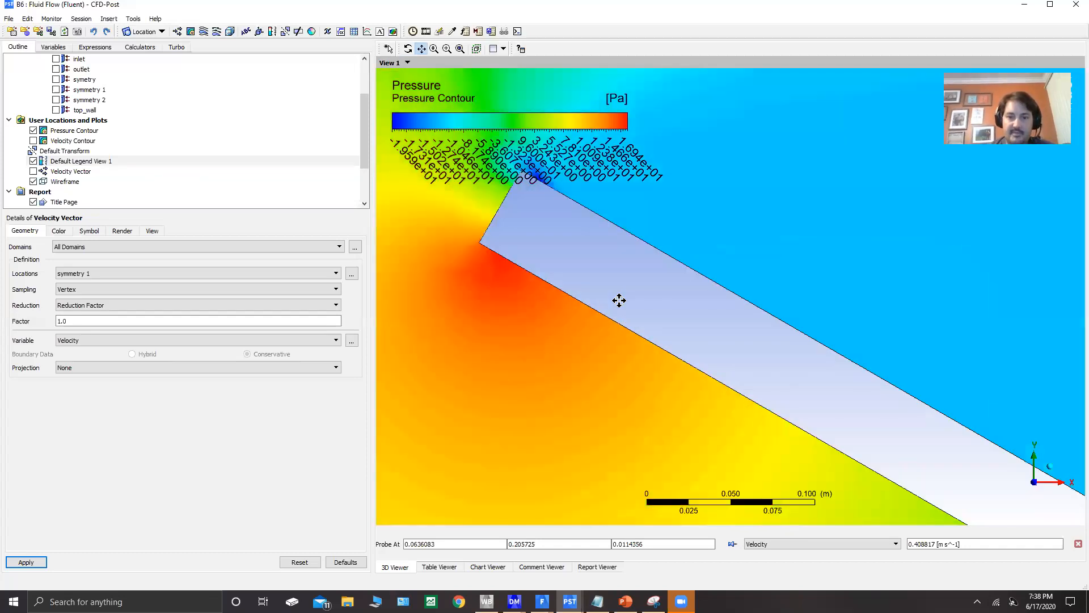
scroll(619, 300, up, 1)
drag(500, 156, 647, 284)
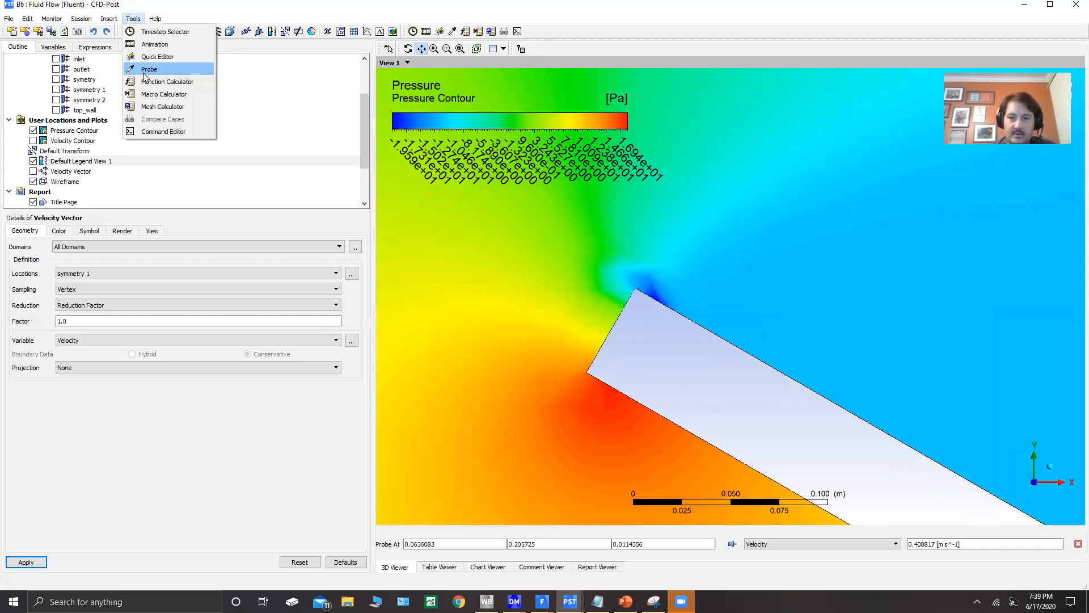
click(657, 292)
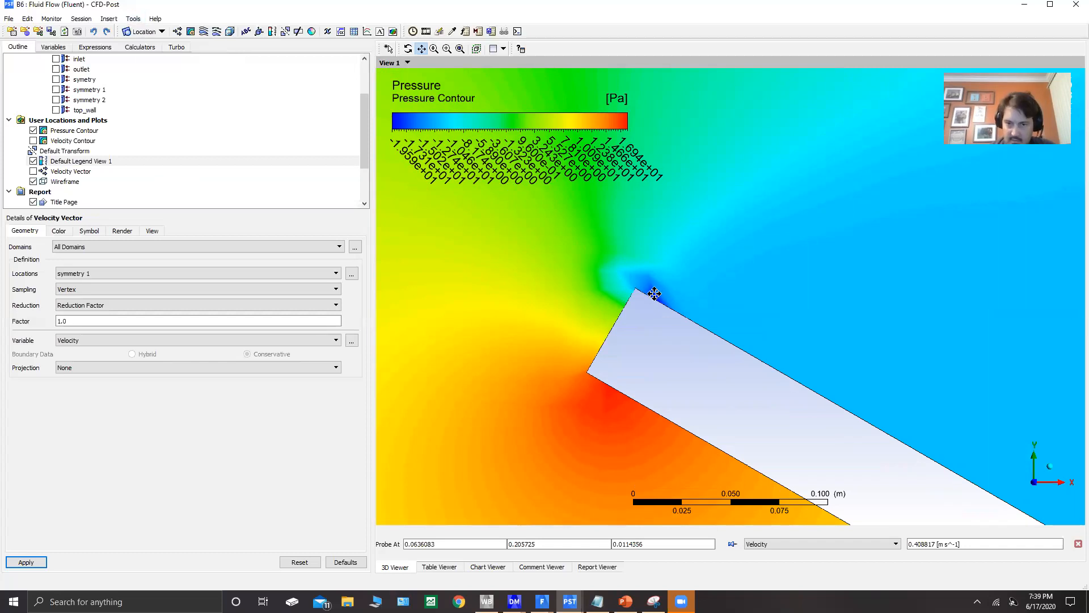
right_click(697, 451)
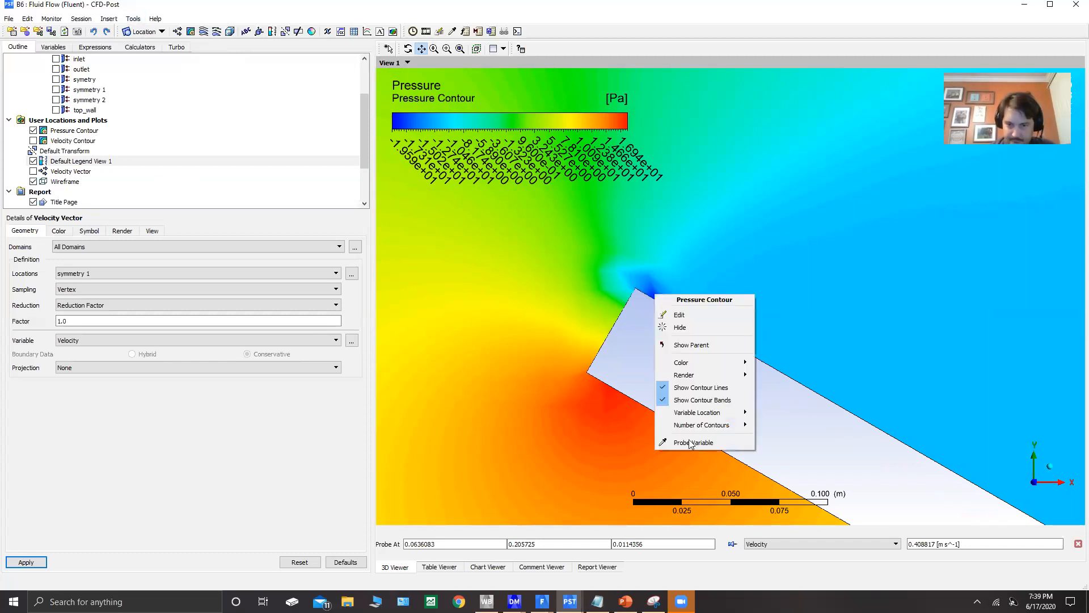
click(709, 441)
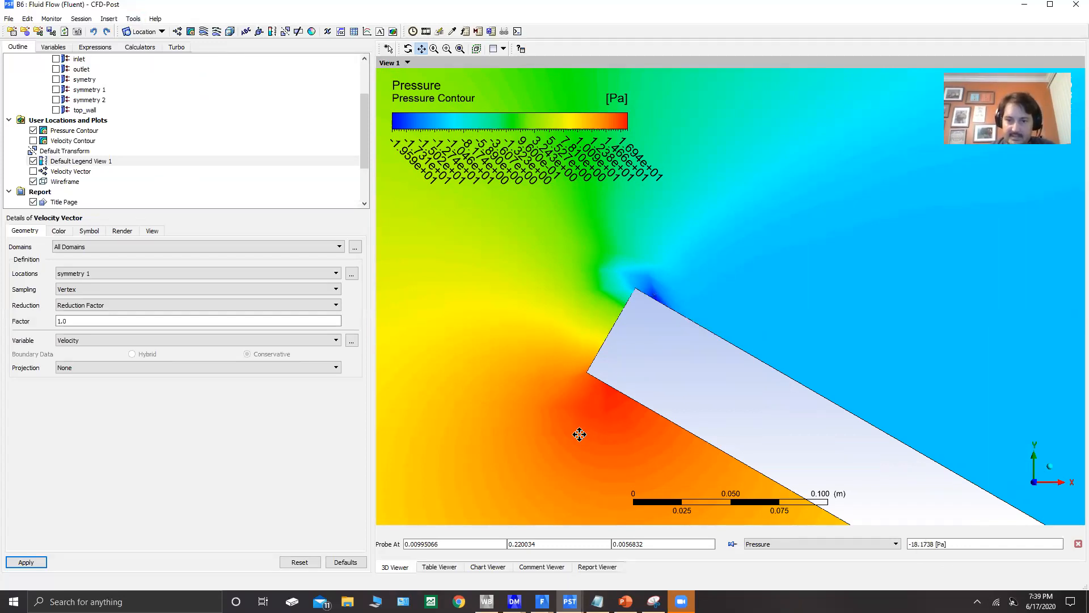
- Probe the pressure in the red spot beneath the plate's leading edge and examine the pressure contour around the whole plate
right_click(609, 393)
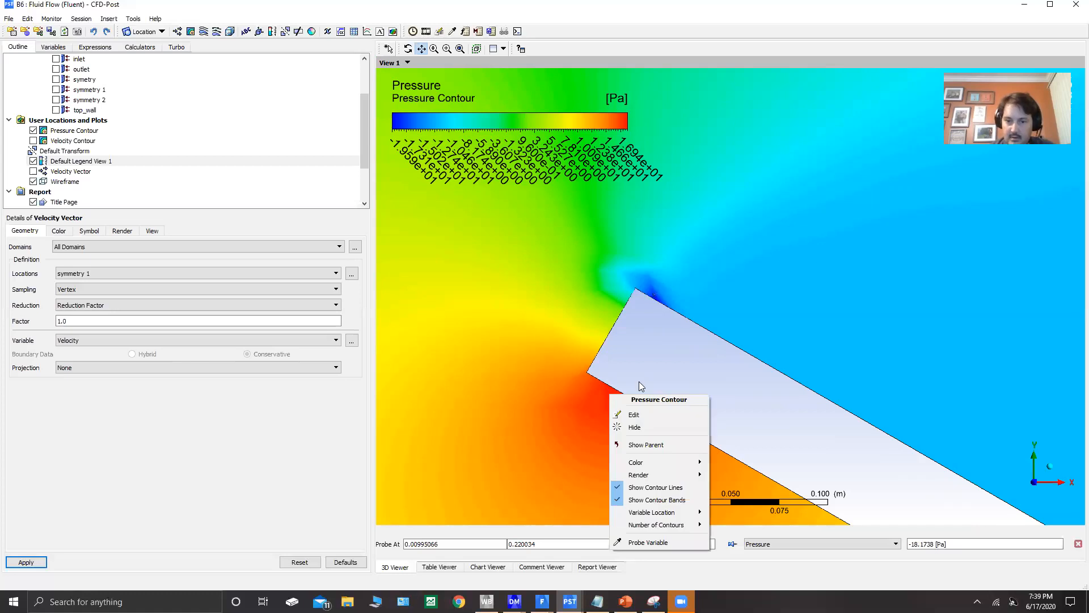
click(642, 544)
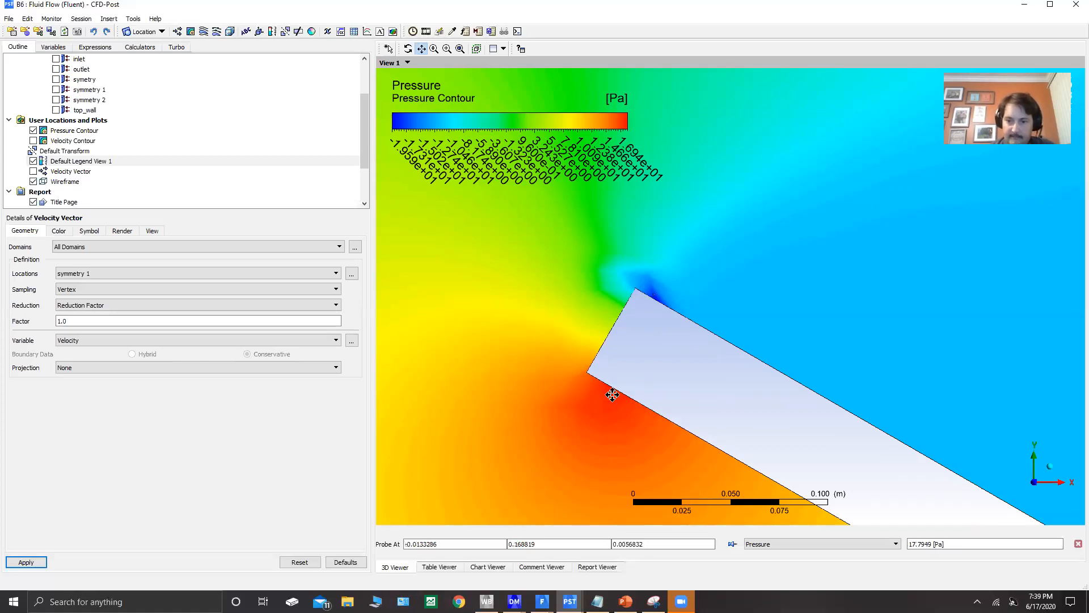
right_click(611, 395)
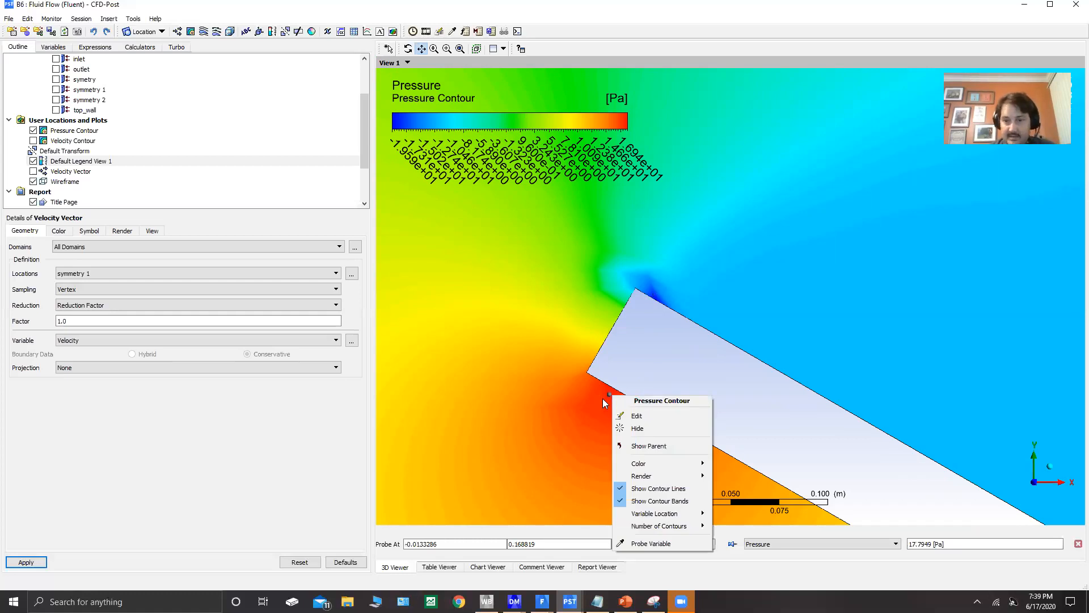
drag(790, 294, 743, 296)
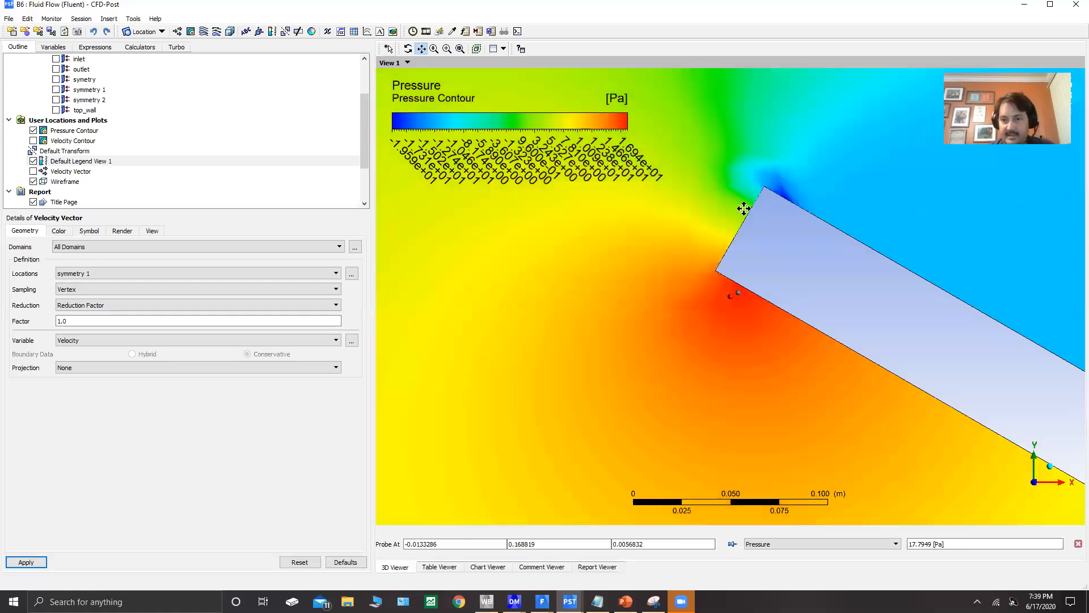
drag(744, 208, 730, 229)
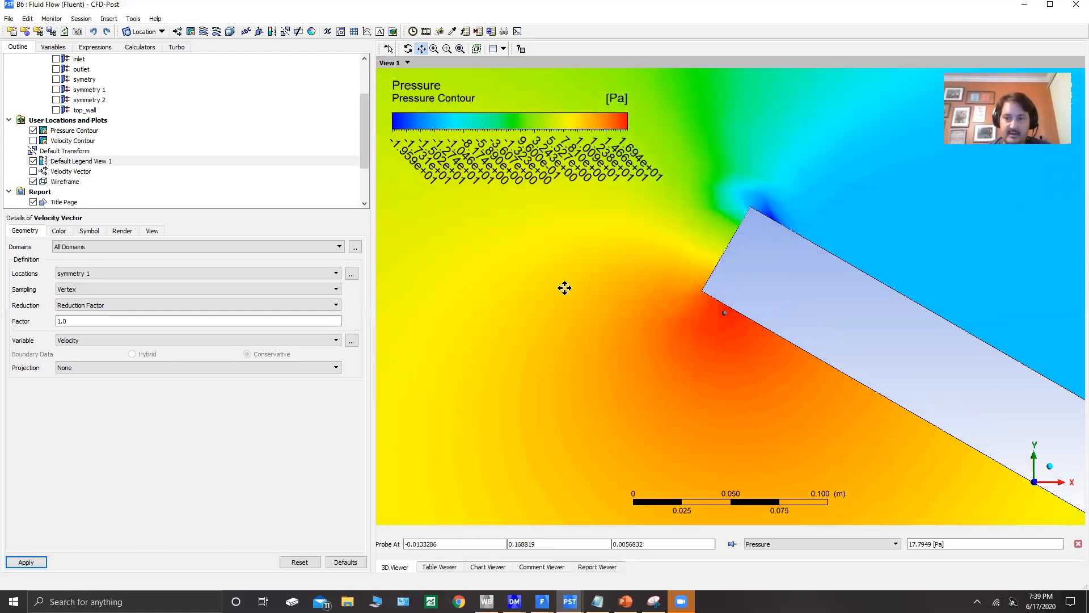
scroll(571, 276, down, 3)
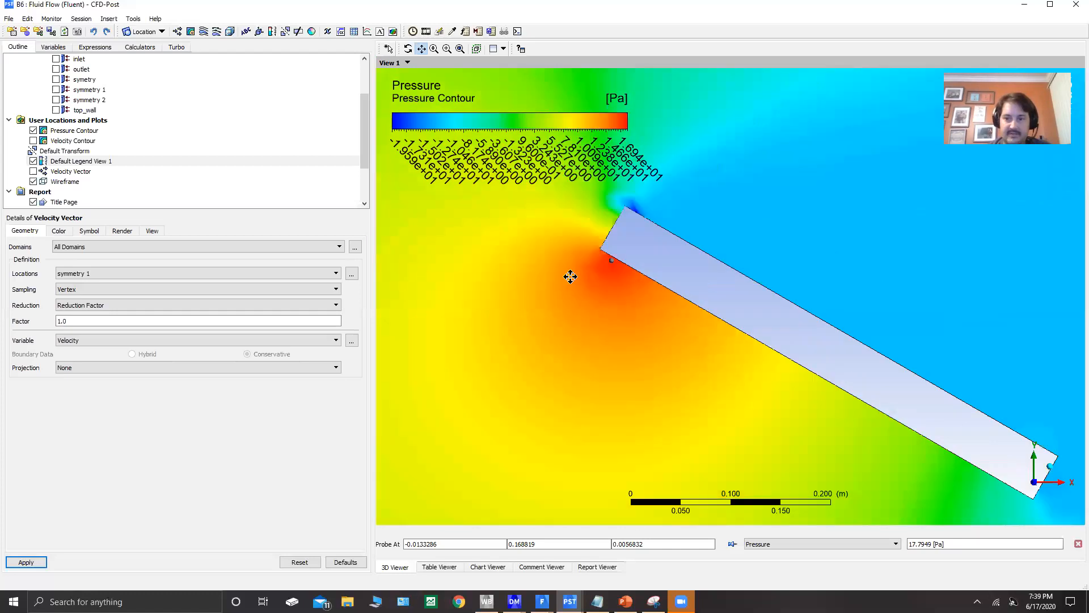
drag(750, 317, 699, 304)
scroll(724, 377, down, 2)
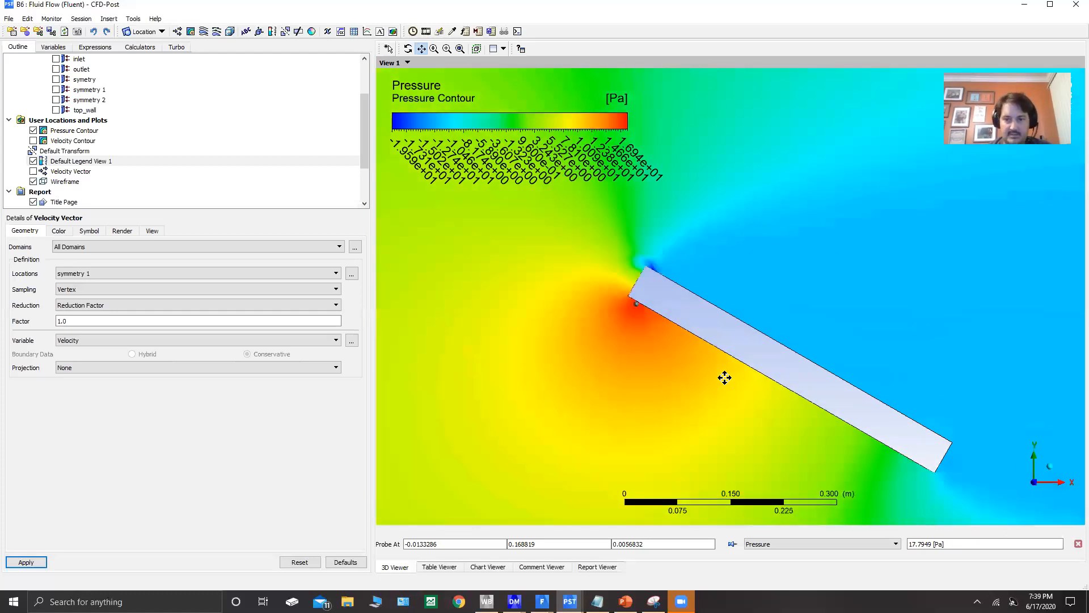
drag(707, 370, 706, 407)
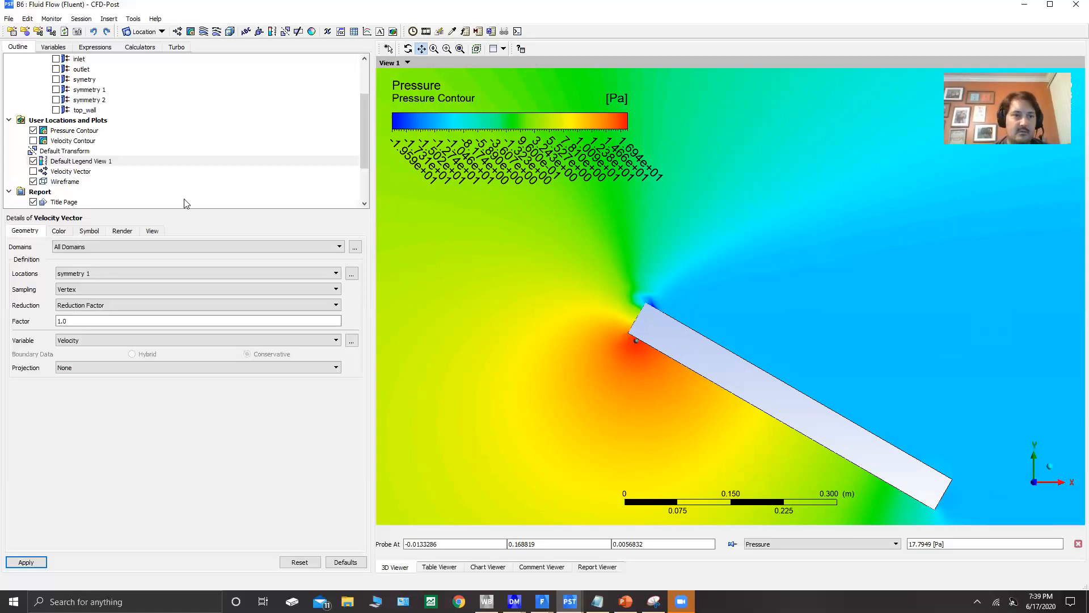
- Hide the Pressure Contour, show the Velocity Contour, and examine the flow around the plate and its wake
click(33, 131)
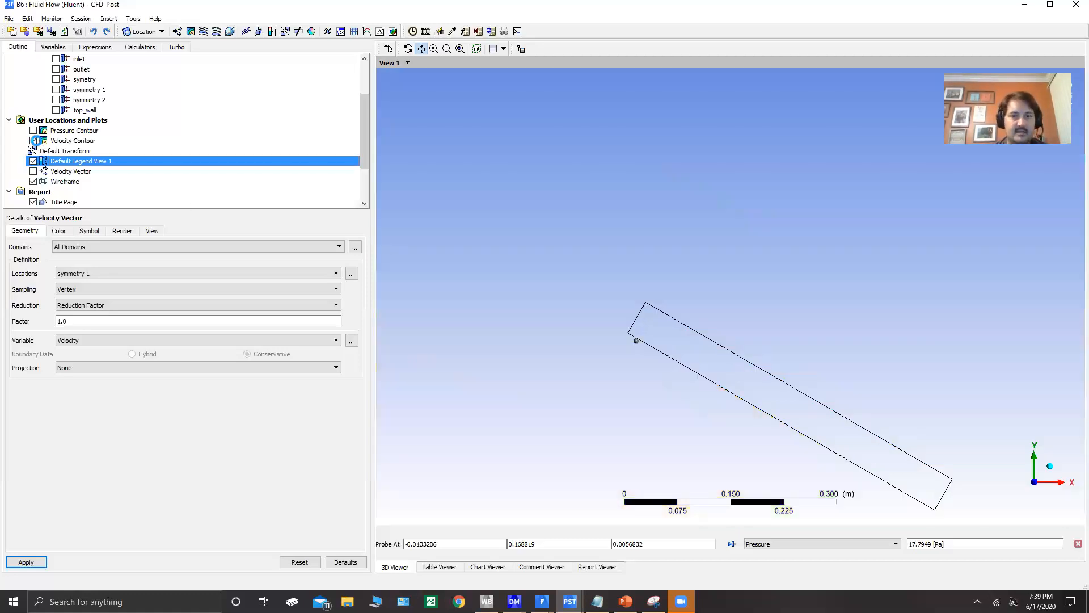
click(33, 141)
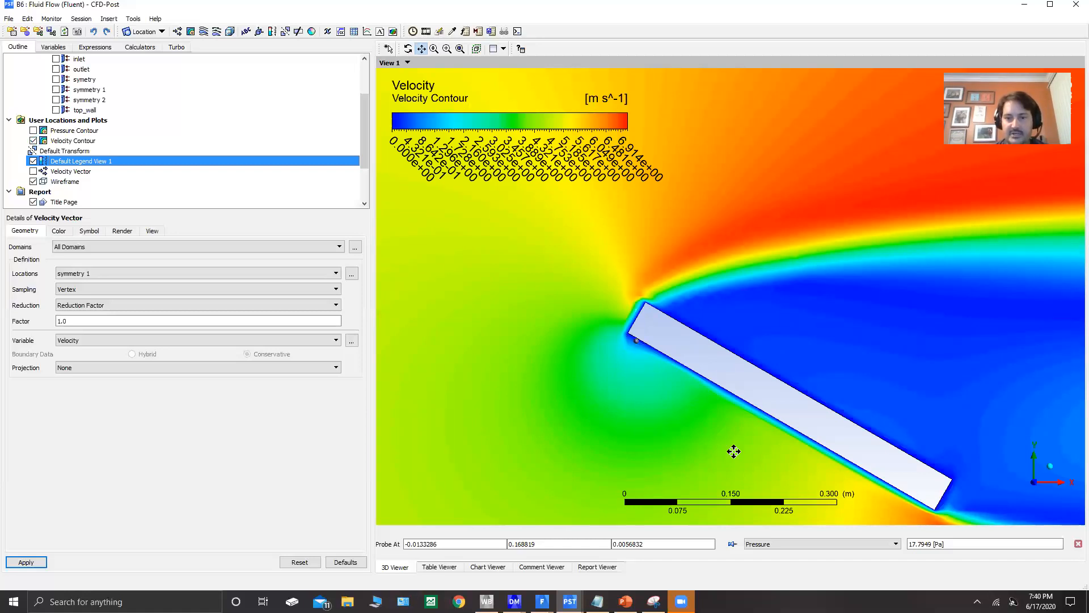
drag(727, 369, 661, 298)
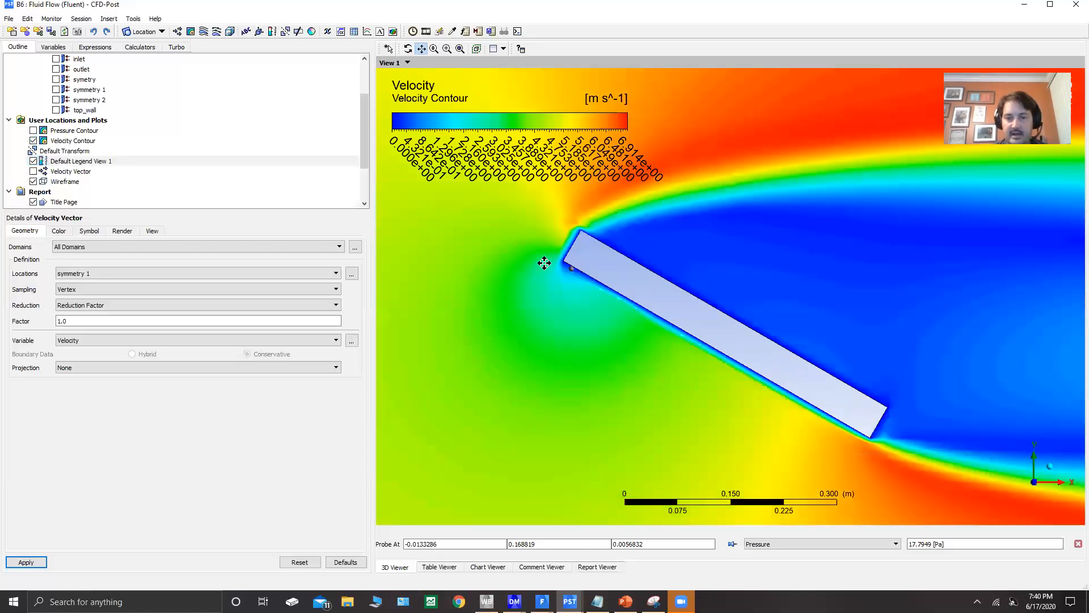
drag(610, 348, 545, 262)
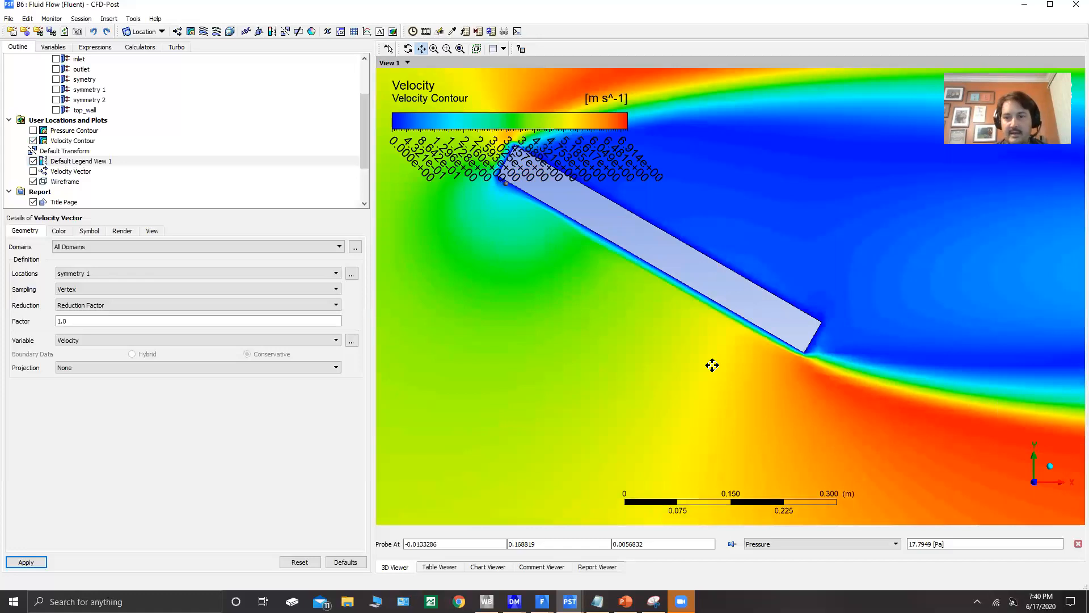
drag(448, 201, 385, 294)
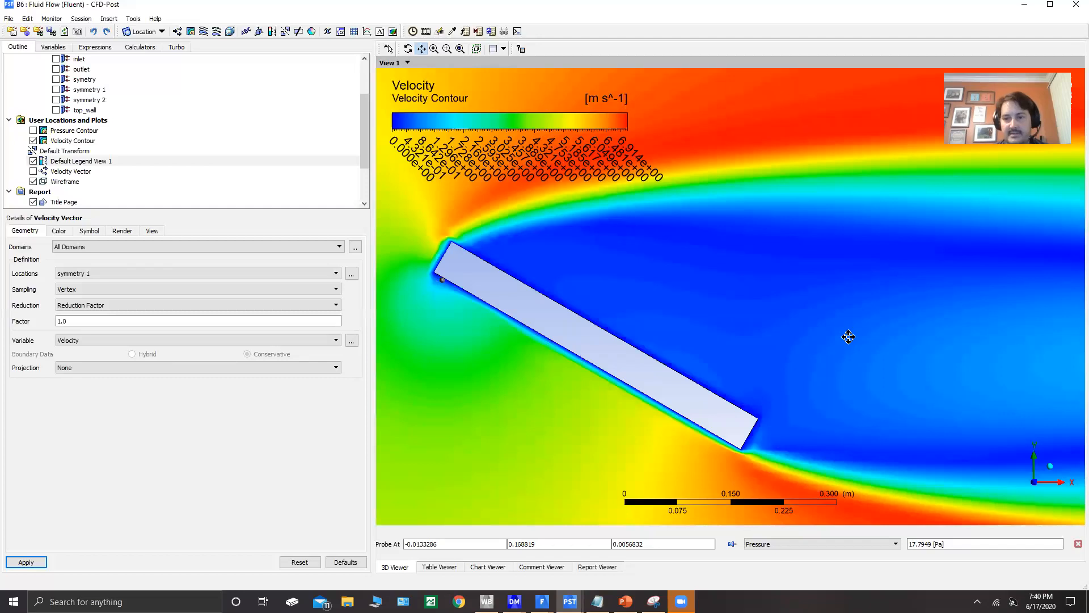
scroll(848, 337, down, 2)
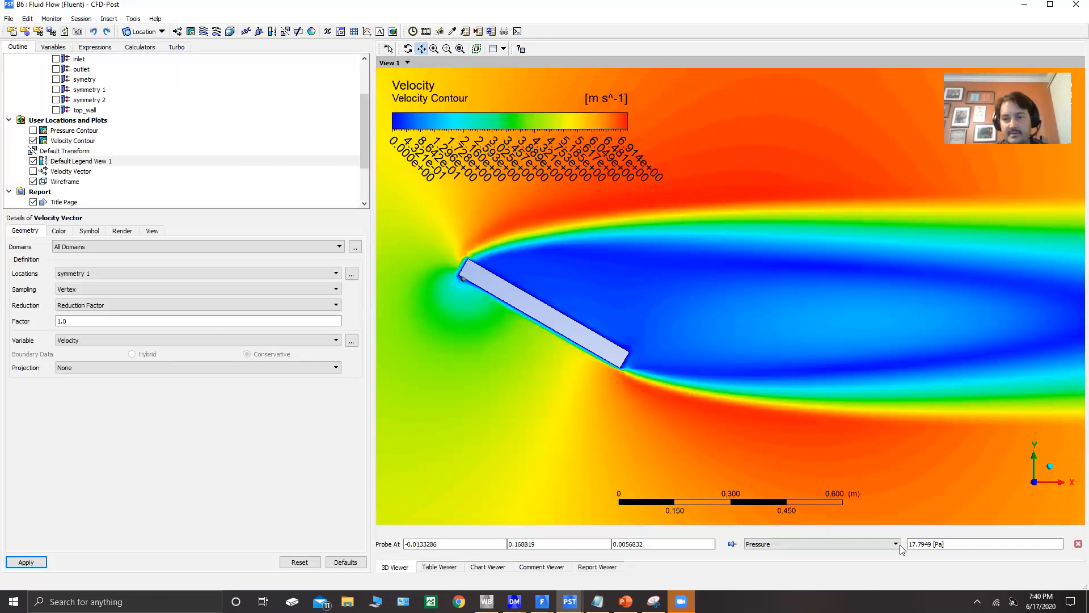
- Set the probe variable to Velocity and probe the contour just behind the plate's upper corner
click(811, 544)
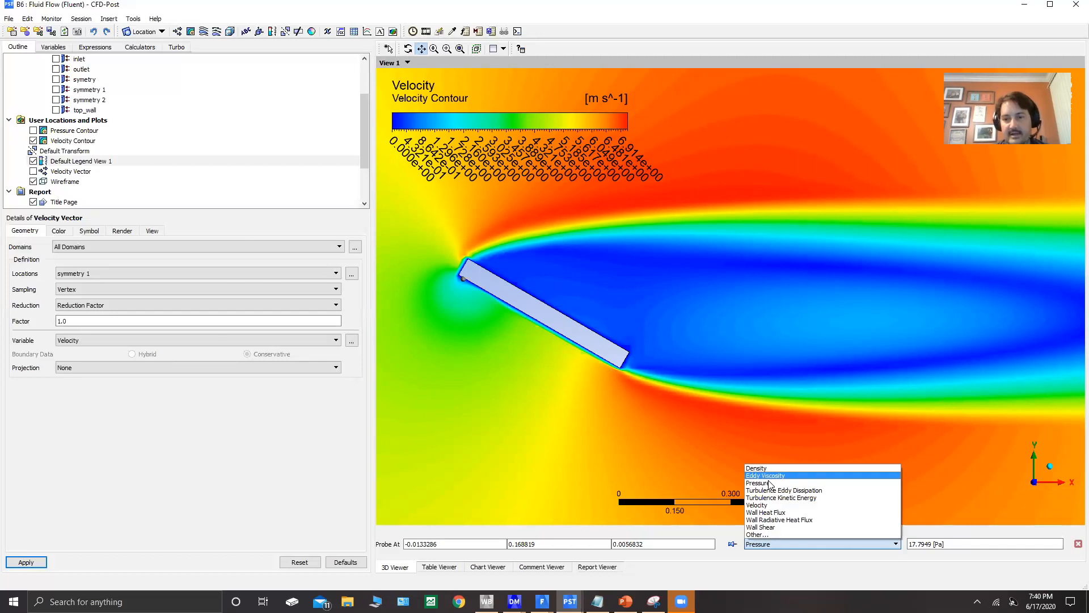
click(758, 504)
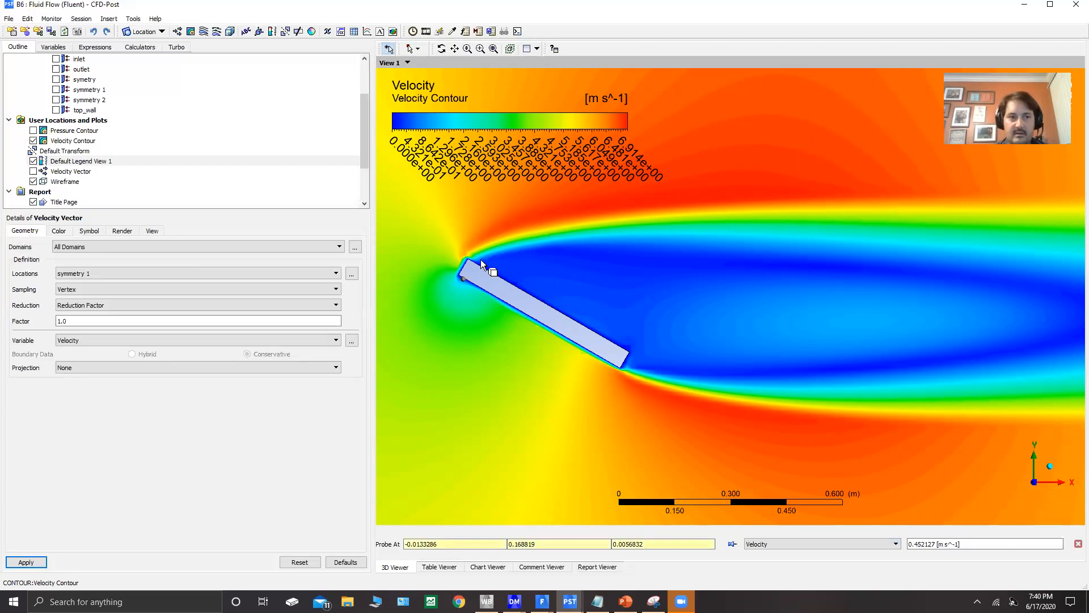
click(132, 19)
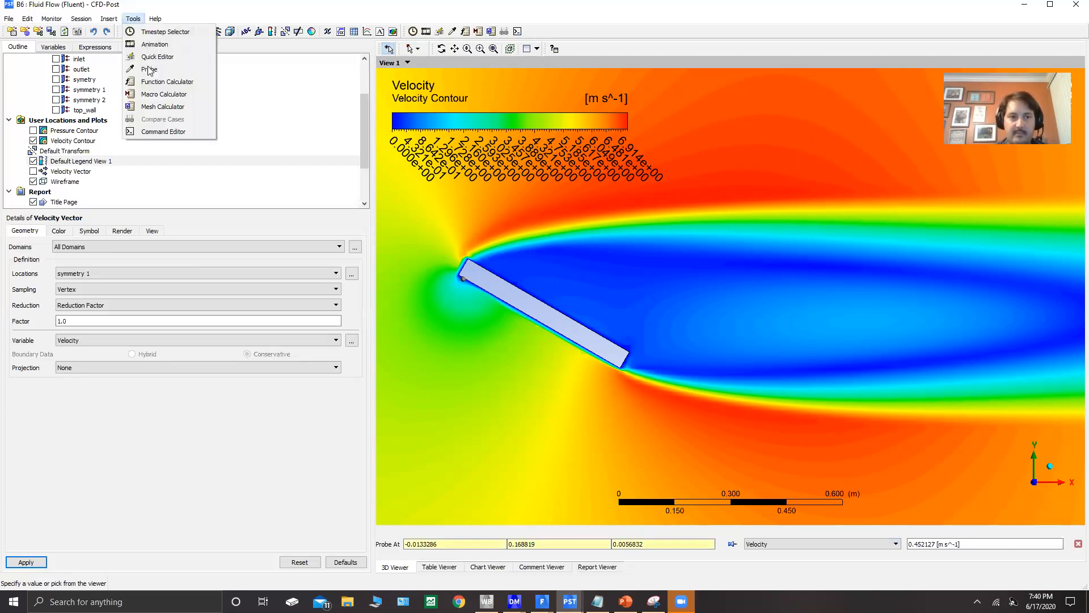
right_click(481, 266)
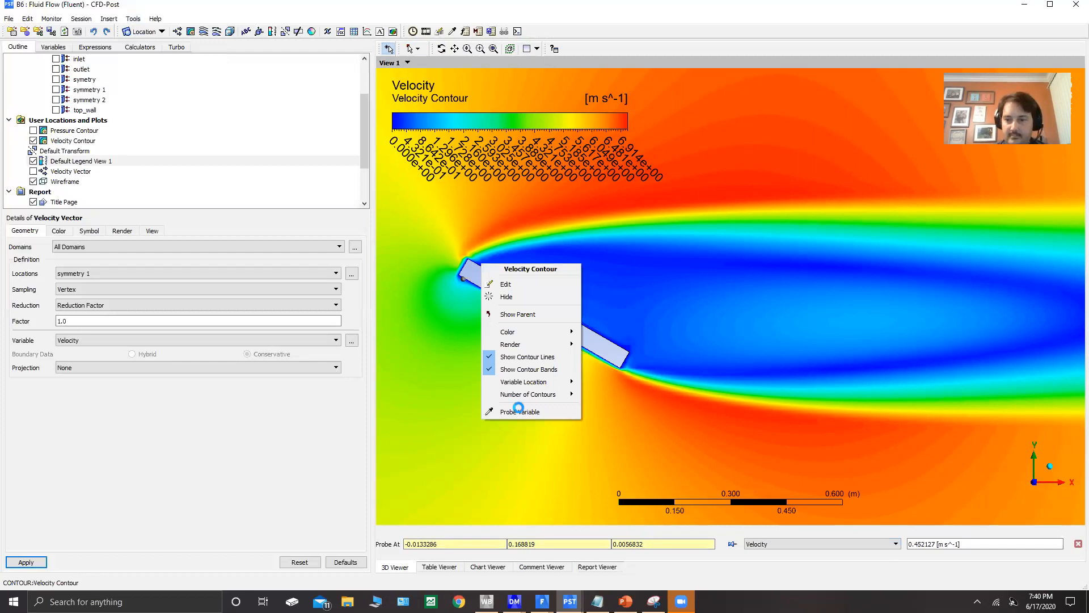
click(518, 409)
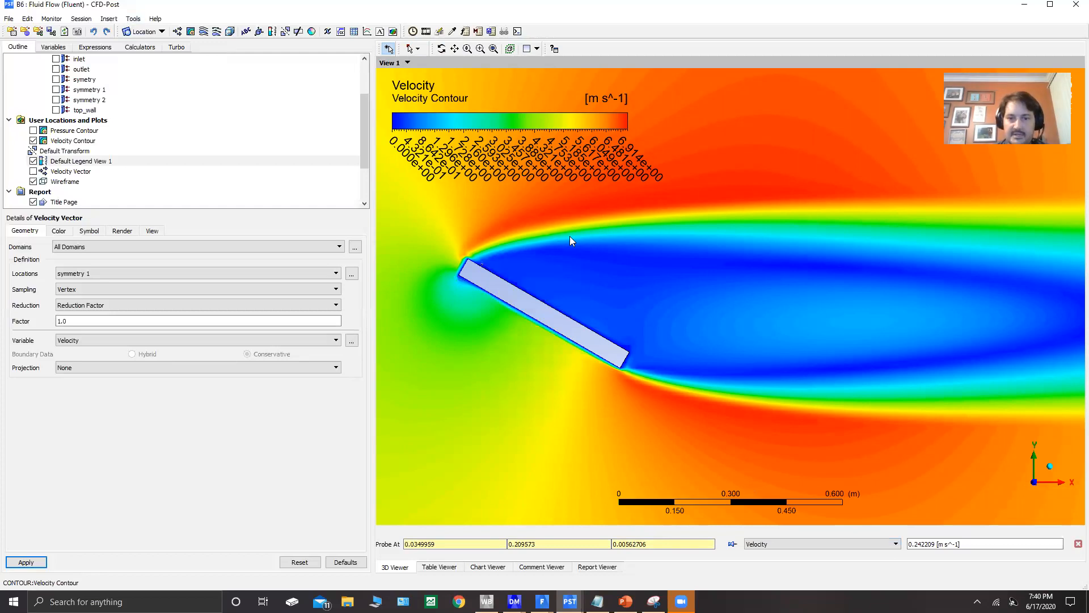
- Probe the velocity in the red band above the plate, farther downstream along that band, and in the blue lower wake
right_click(581, 365)
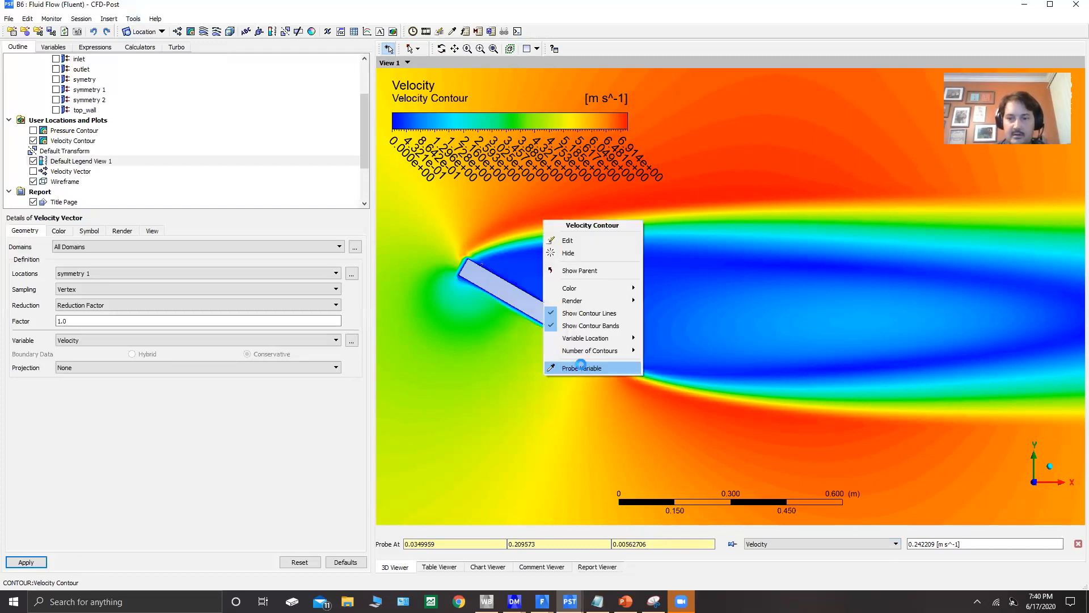
click(581, 364)
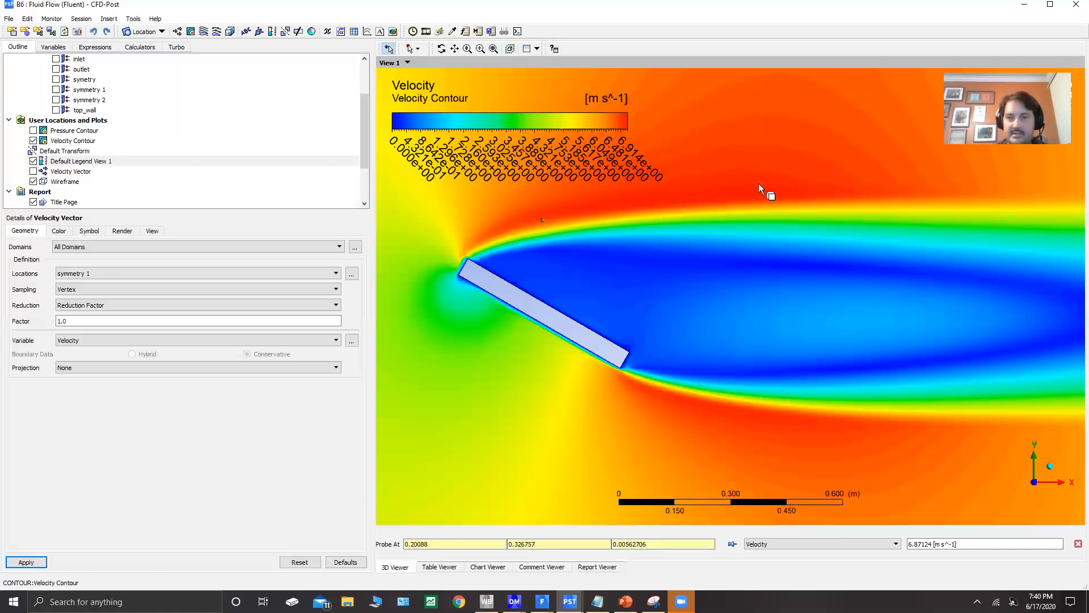
right_click(733, 199)
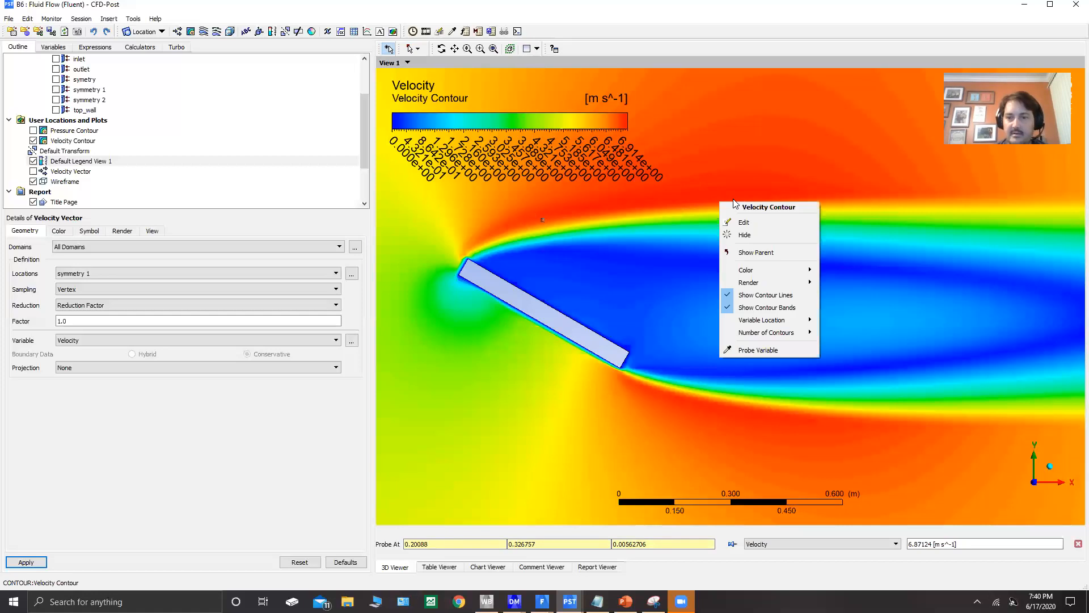
click(763, 348)
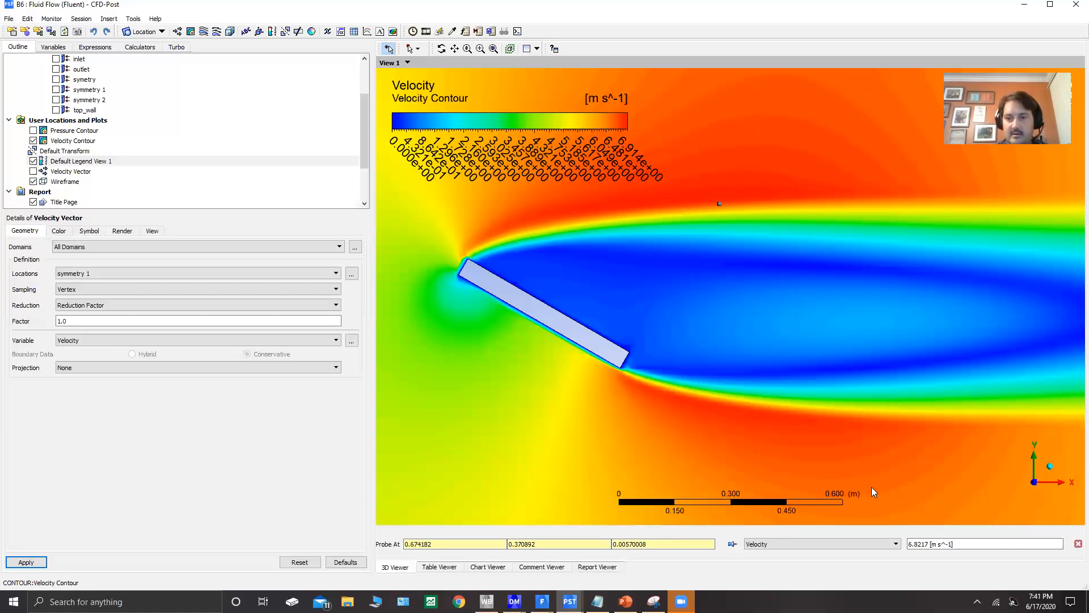
right_click(812, 370)
click(856, 522)
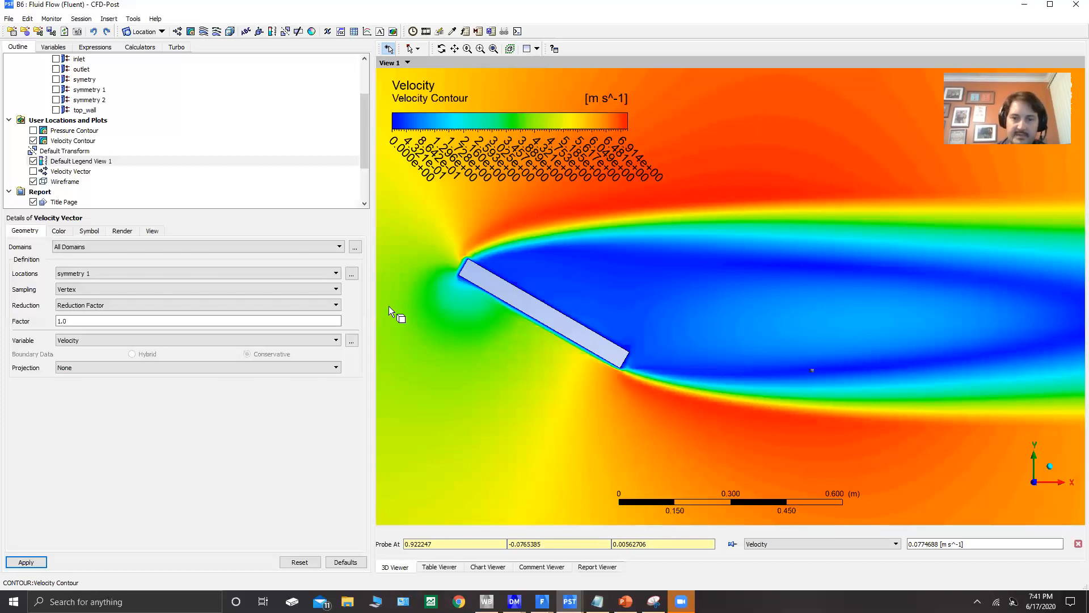
- Hide the Velocity Contour, show the Velocity Vector plot, and set its reduction factor to 4
click(33, 141)
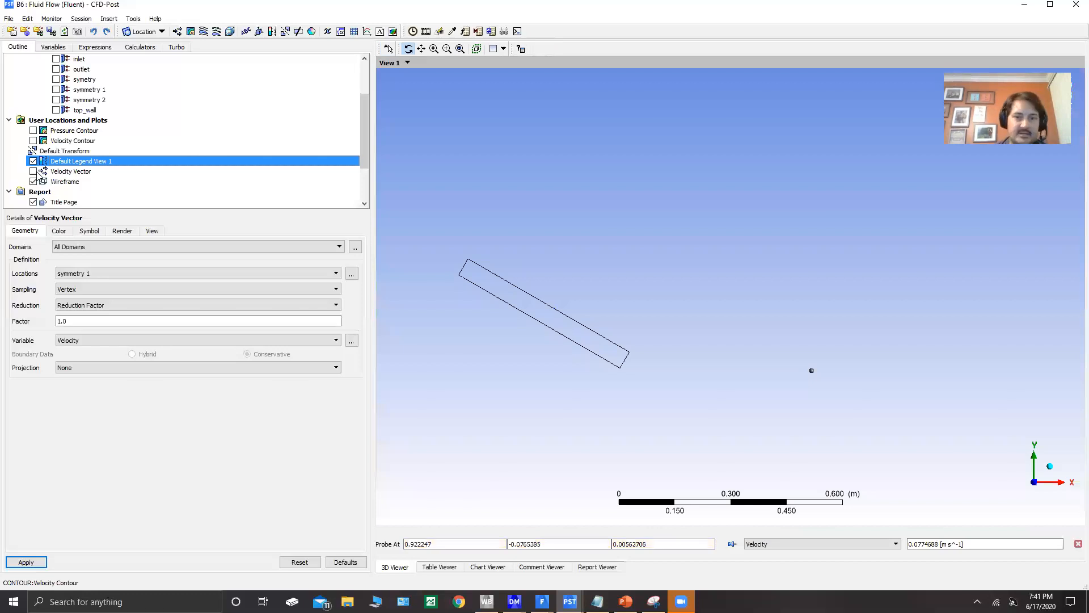
click(34, 172)
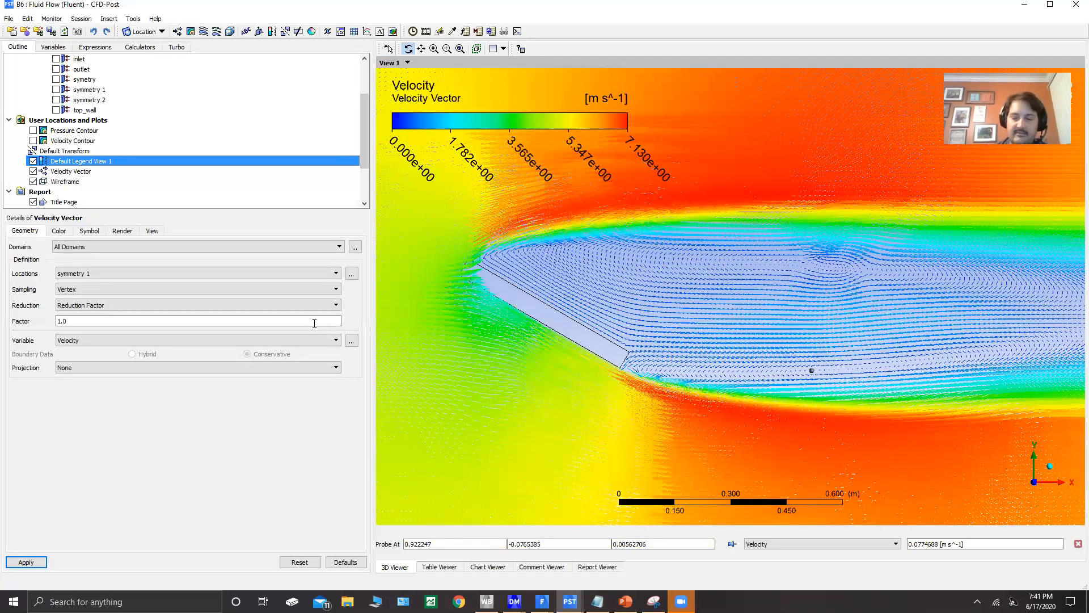
double_click(314, 321)
text(4)
click(10, 562)
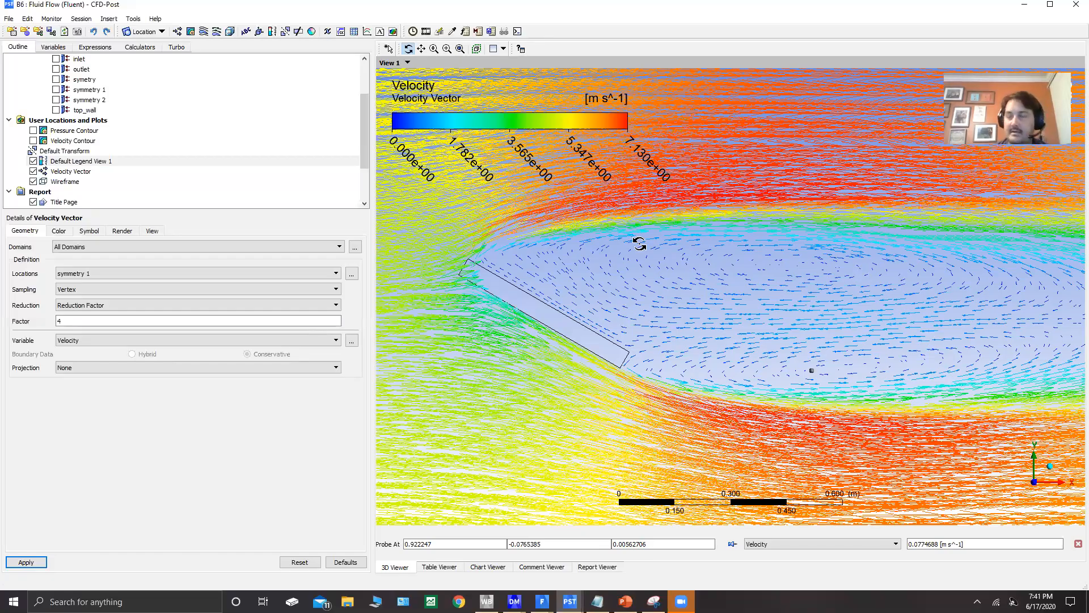
scroll(640, 243, down, 5)
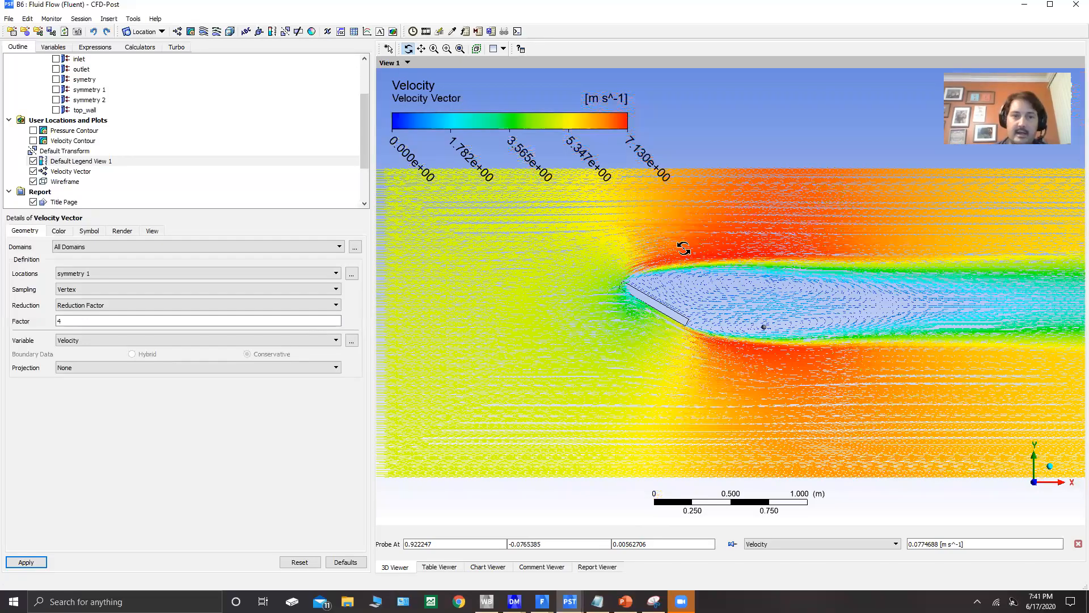
- Return to the Workbench project and switch to system C's geometry in DesignModeler
click(1025, 6)
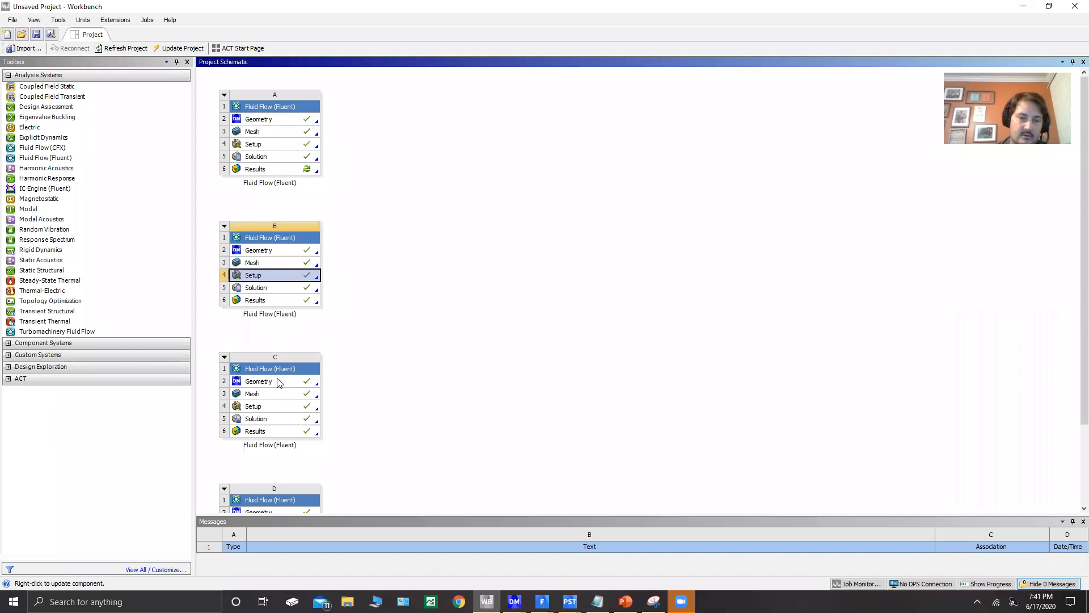
click(307, 381)
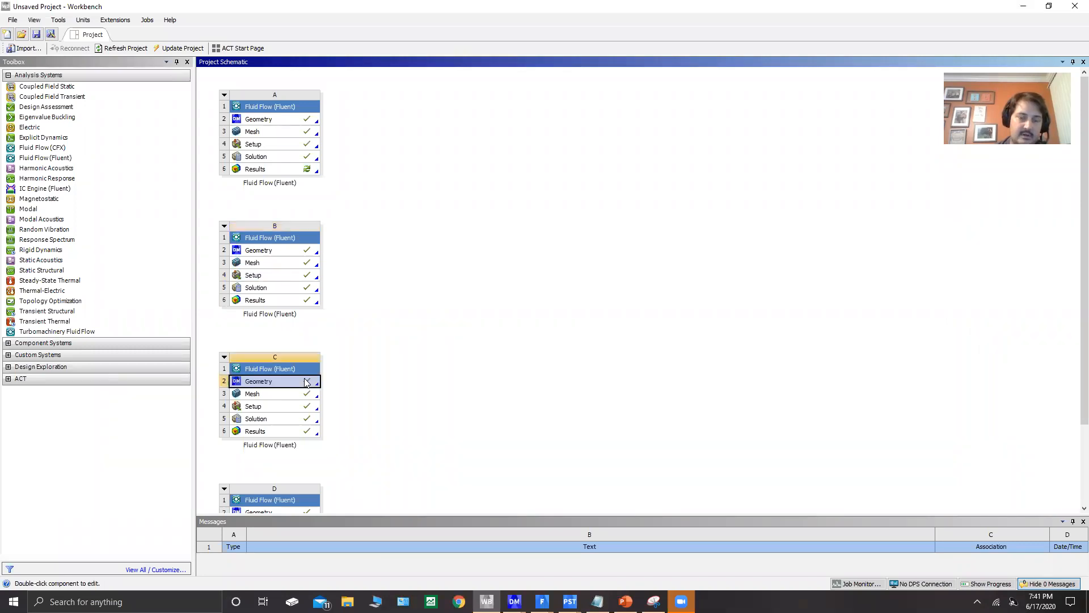
right_click(276, 381)
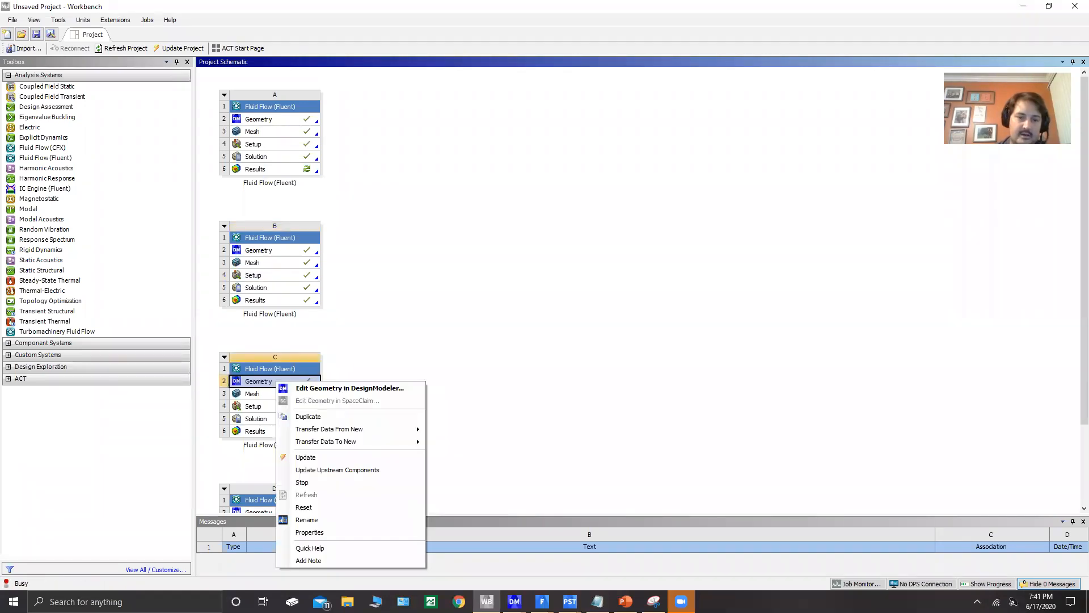
click(454, 374)
click(514, 601)
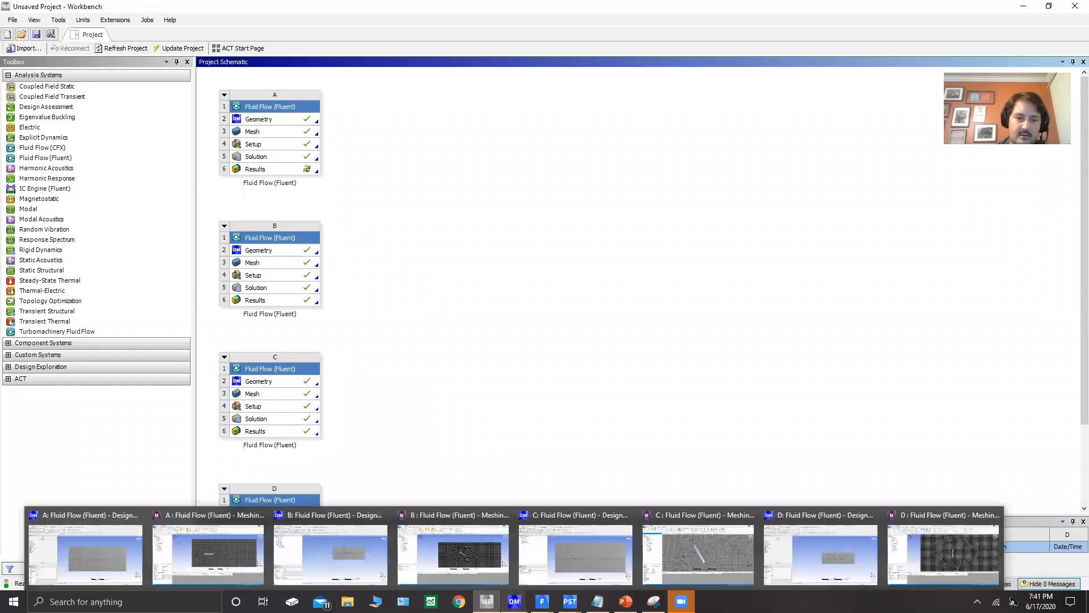
click(587, 559)
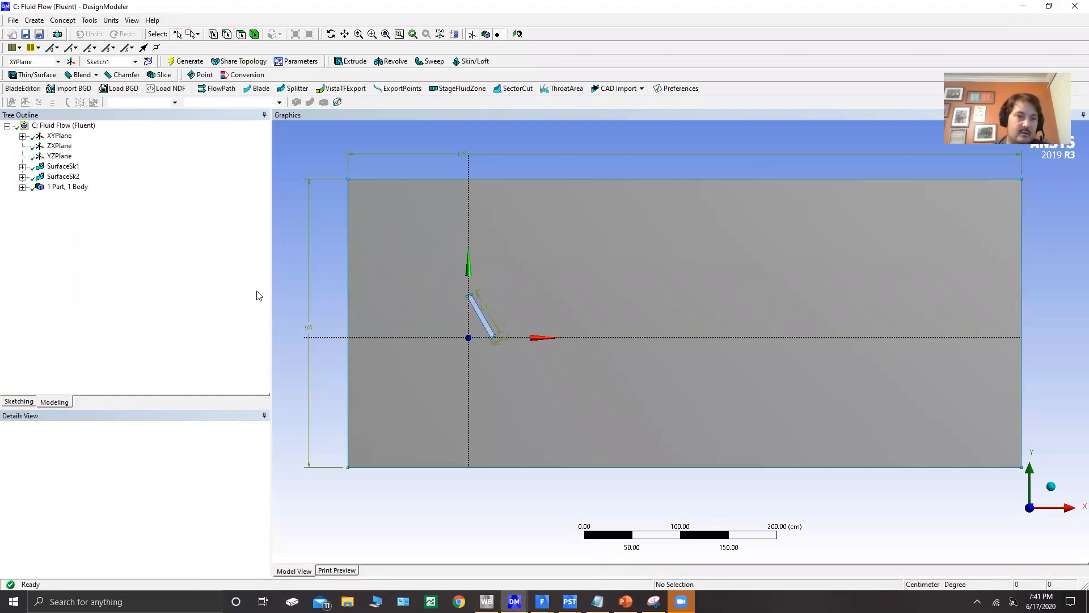
- Examine the dimensions of Sketch1 and the steeply inclined plate's position relative to the origin and the flow domain
click(19, 403)
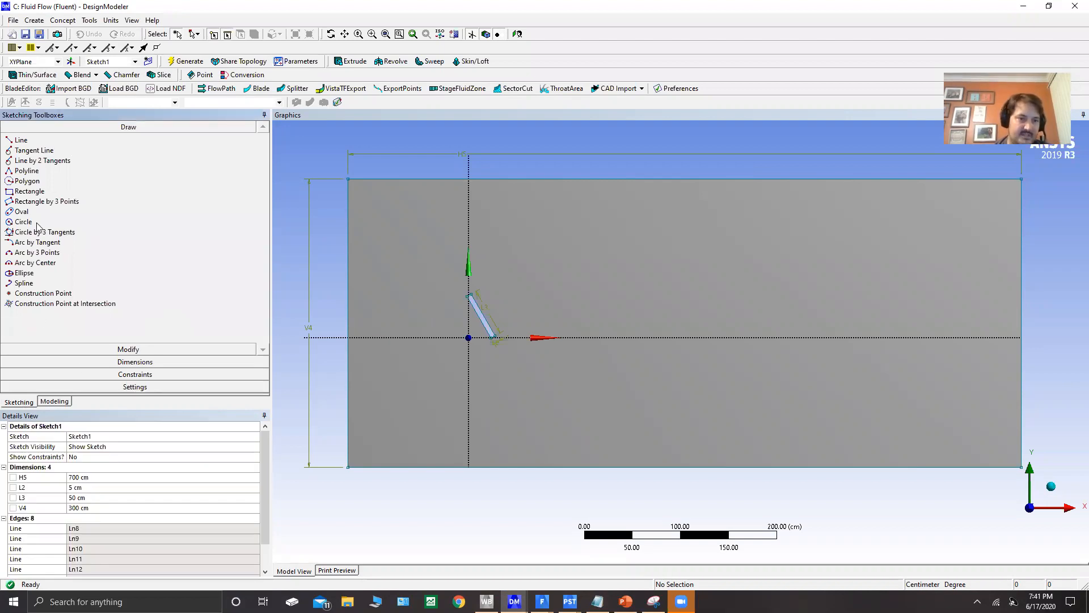
click(134, 361)
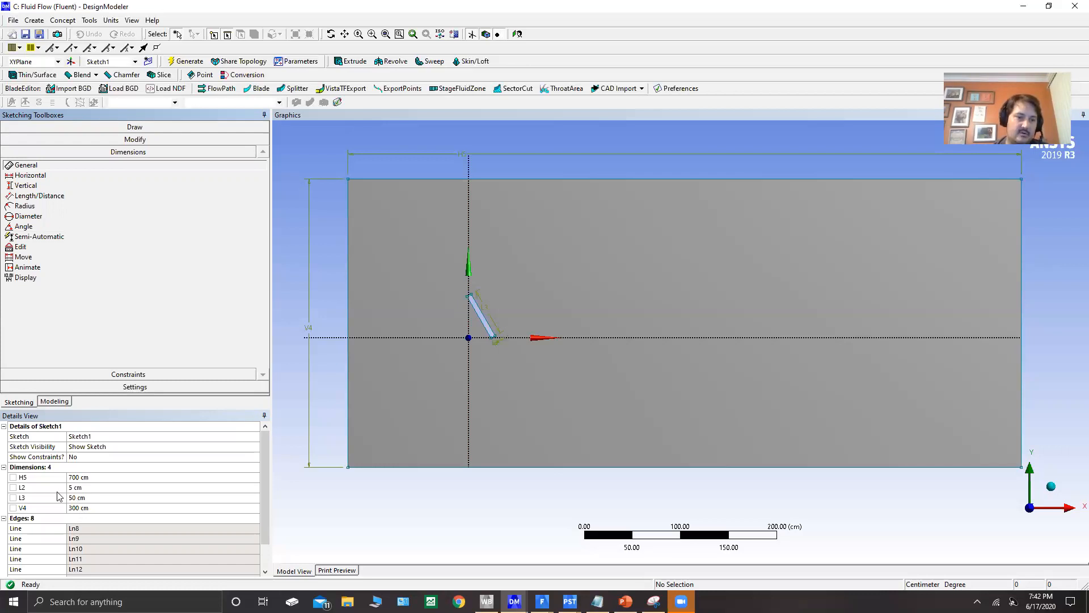
scroll(507, 348, up, 2)
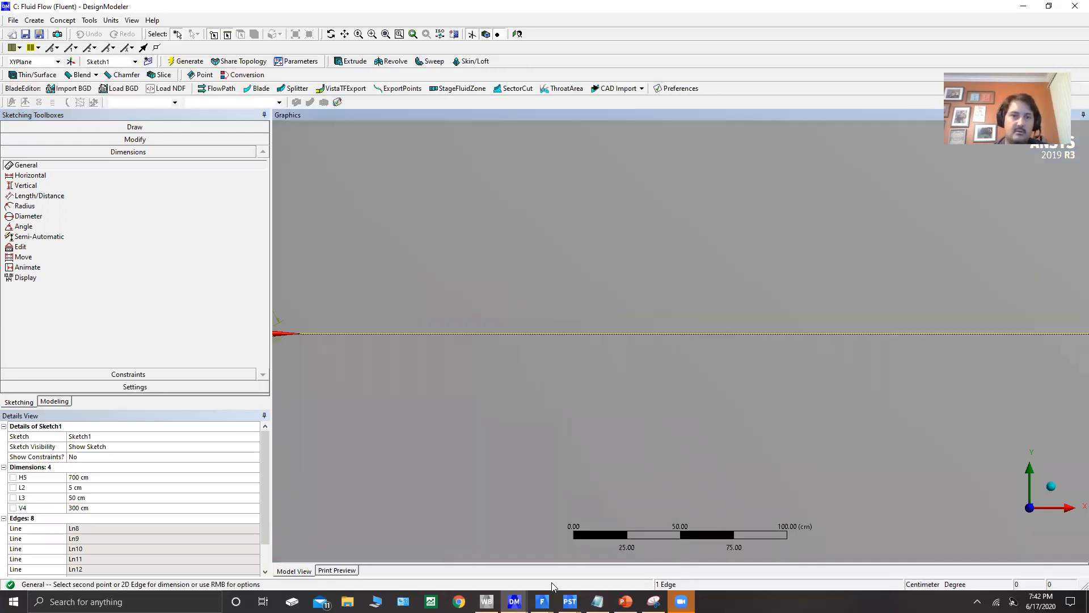
drag(384, 289, 762, 315)
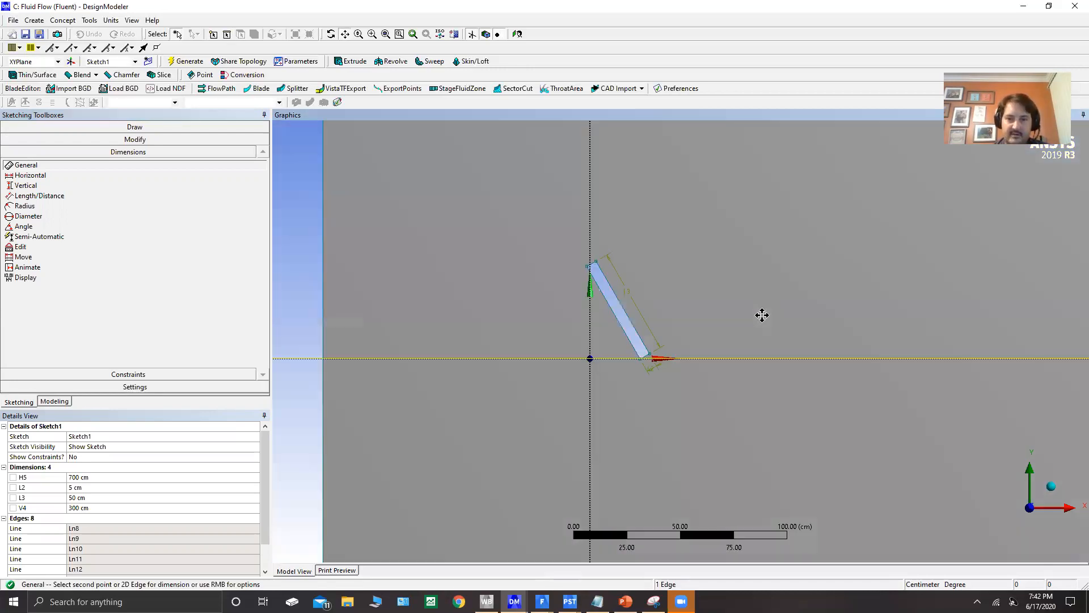
scroll(636, 310, up, 3)
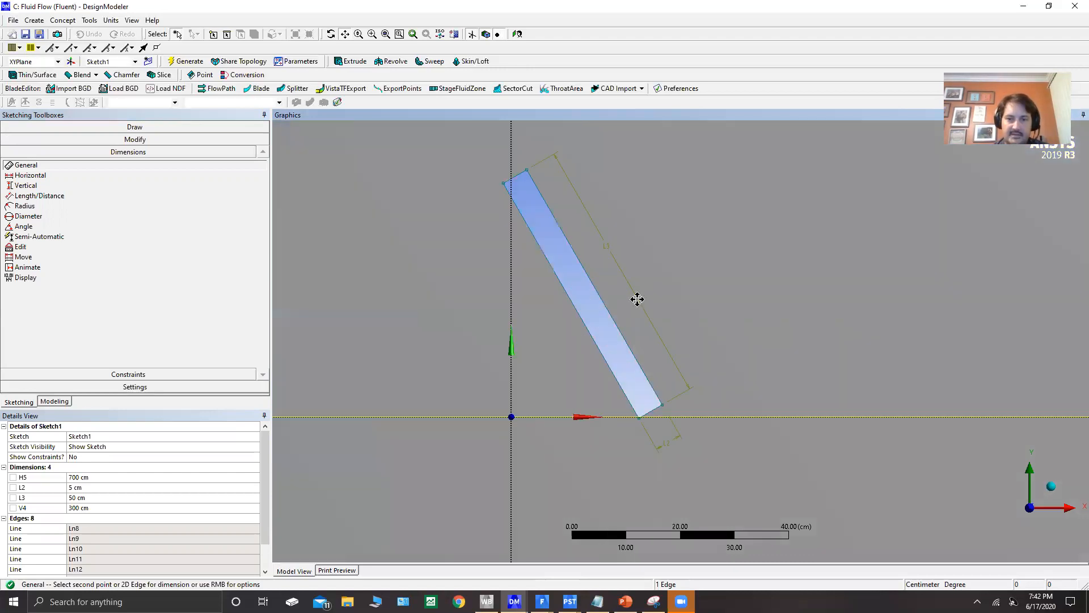
scroll(564, 214, up, 2)
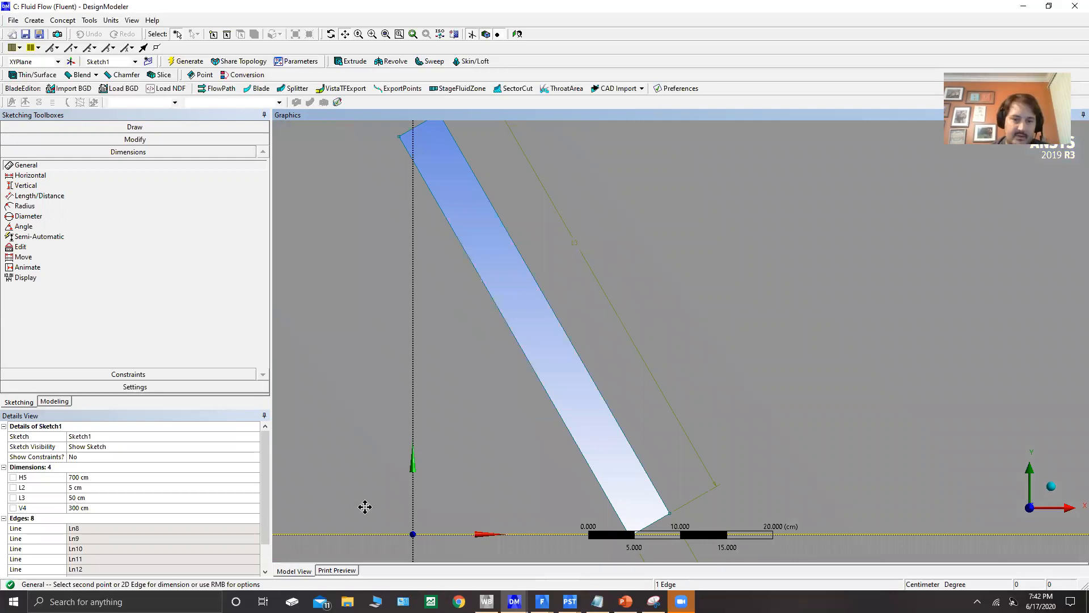
scroll(859, 545, up, 1)
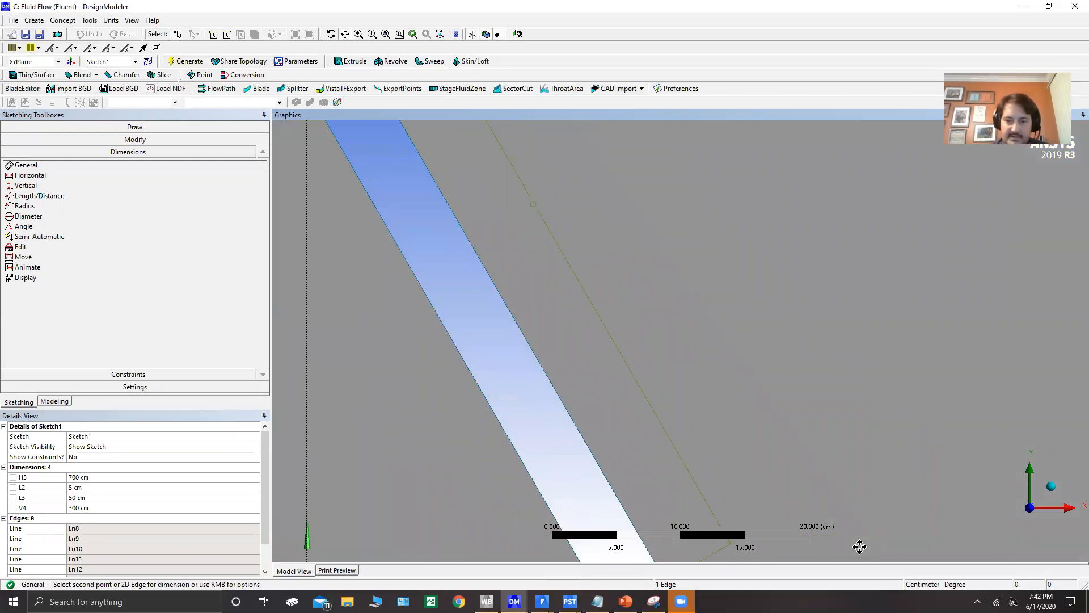
scroll(776, 508, down, 2)
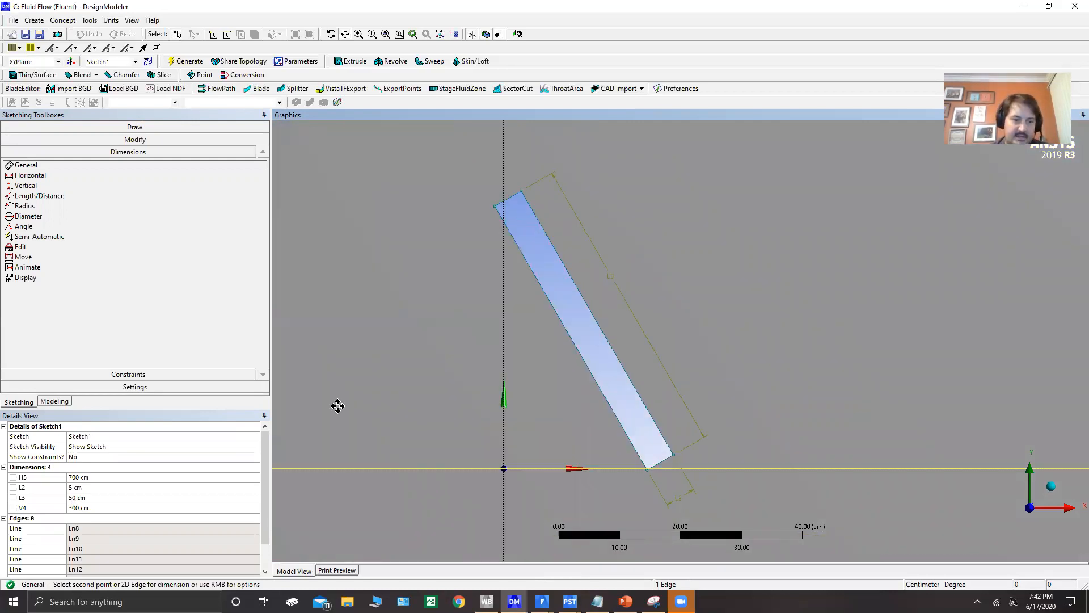
scroll(670, 303, down, 5)
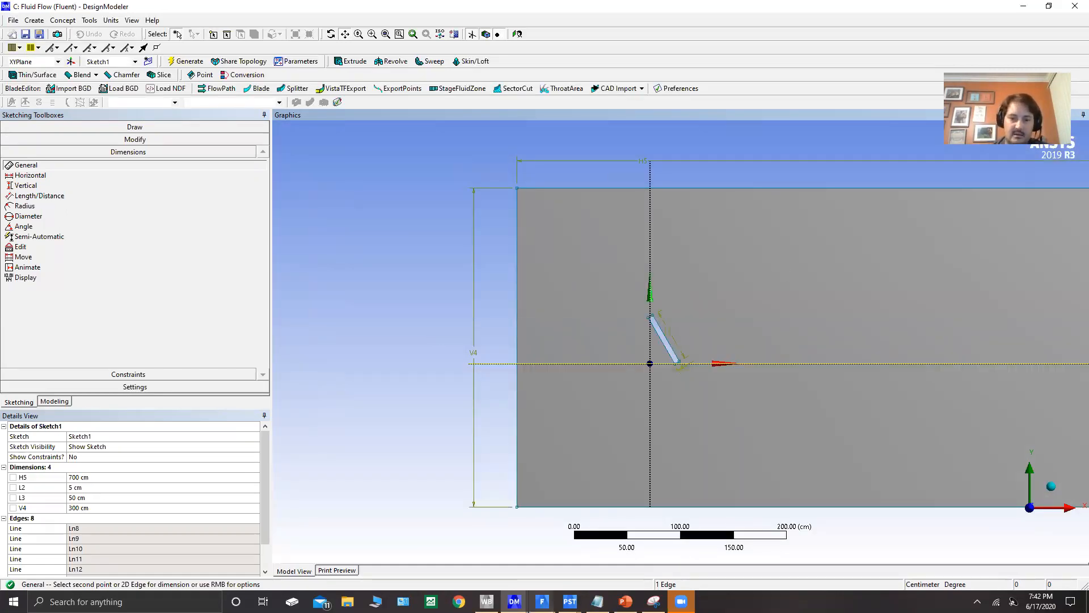
- Switch to system B's Meshing window and review the Refinement settings applied to the surface
mouse_move(486, 601)
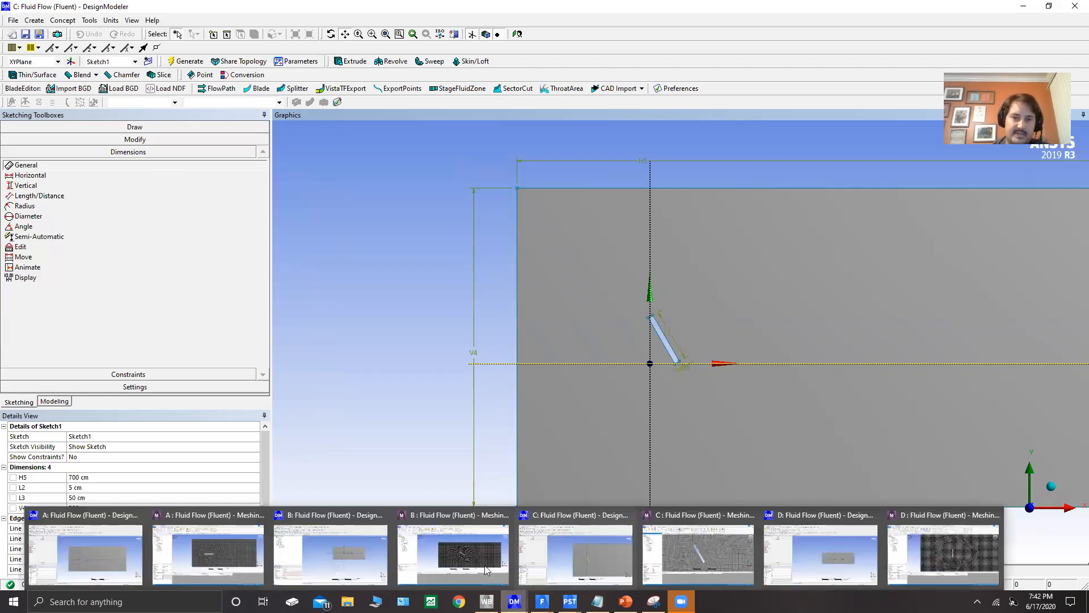
click(486, 569)
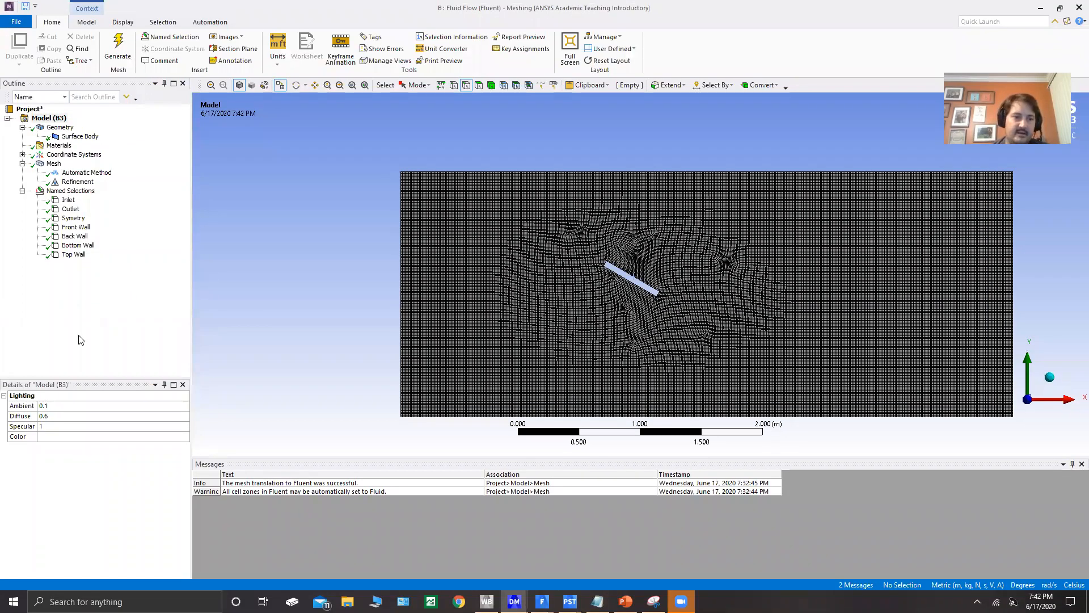
click(77, 181)
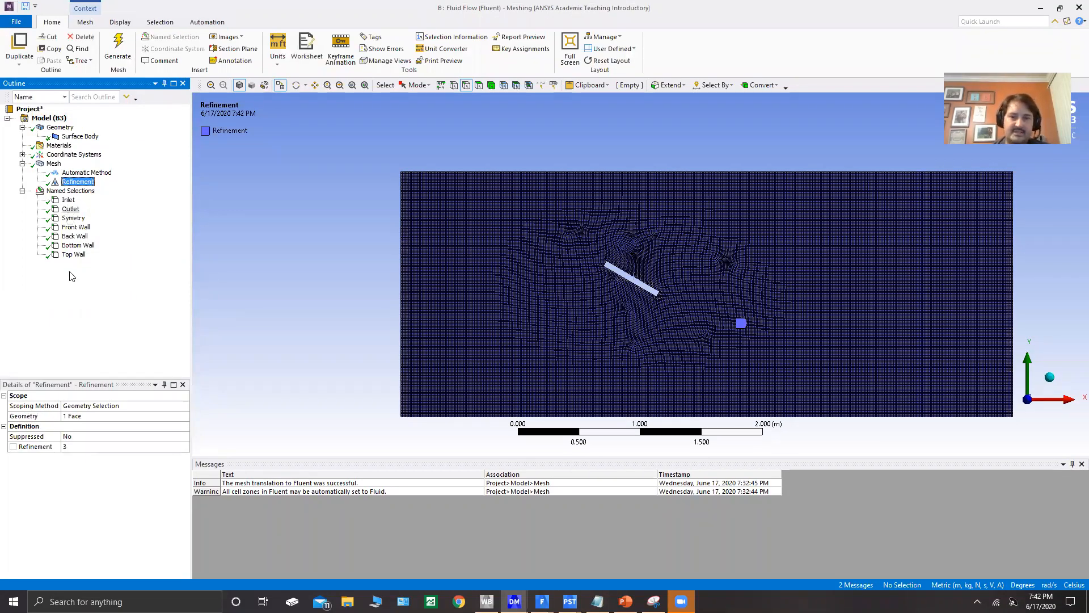
- Review the Symetry, Front Wall, Bottom Wall and Top Wall named selections and the edges they cover around the plate
click(73, 218)
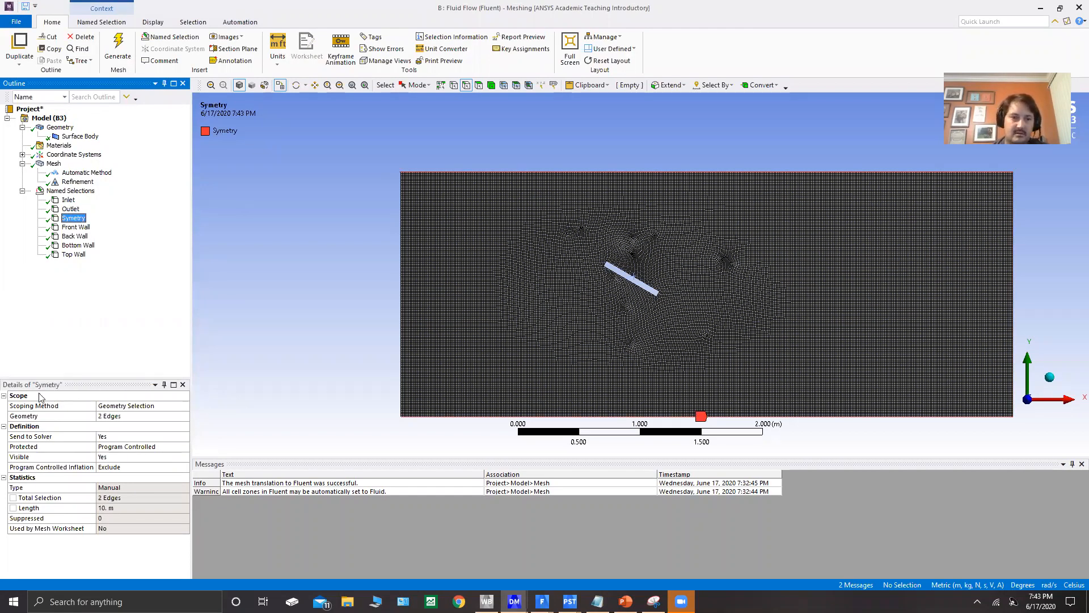
click(71, 229)
scroll(524, 281, up, 5)
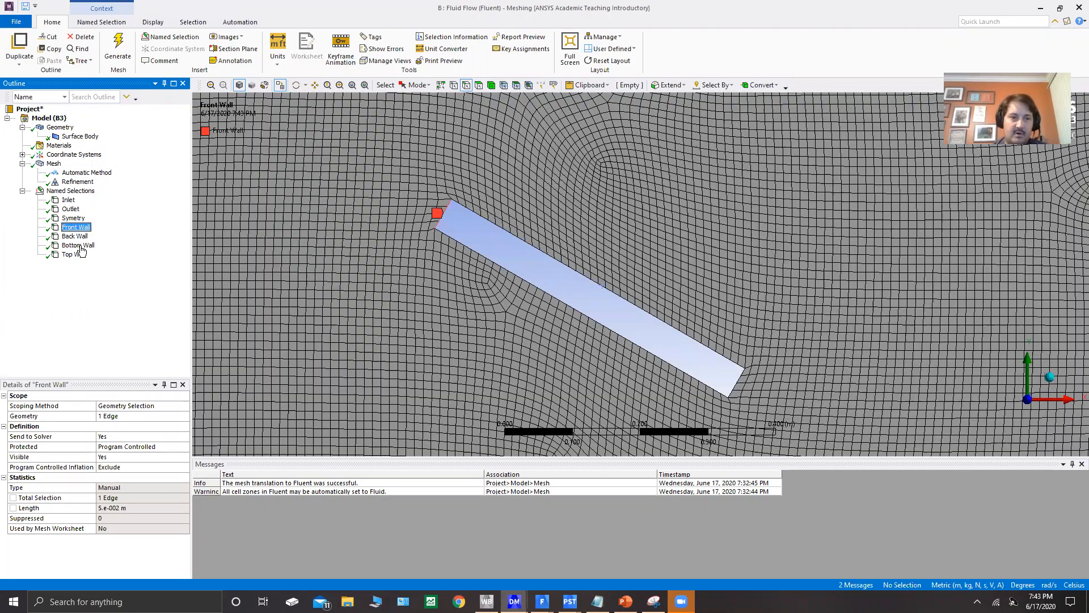
click(80, 247)
click(74, 256)
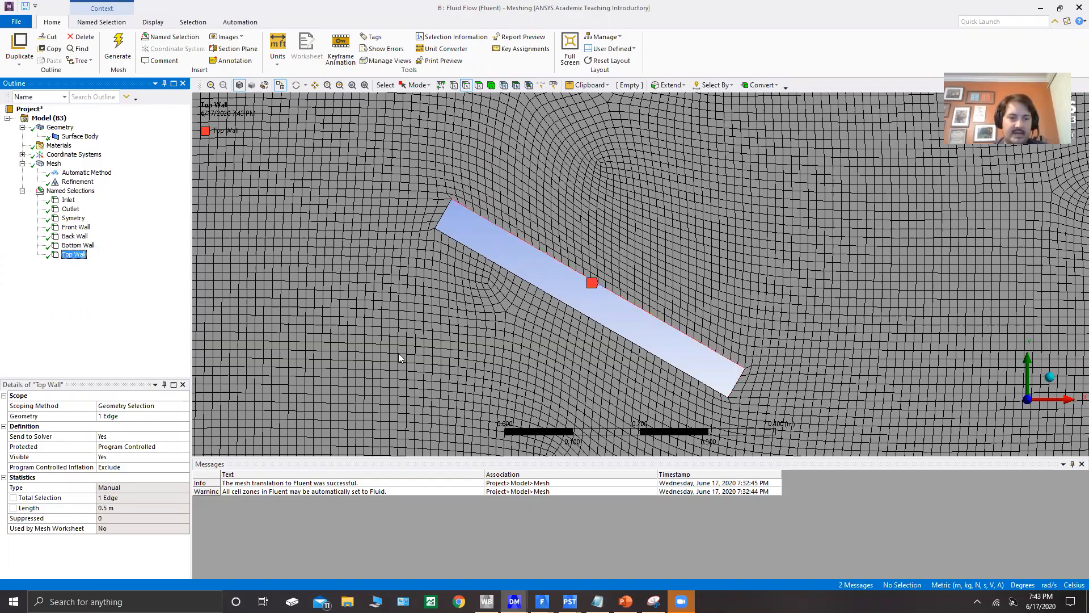
- Review system B's global mesh settings and examine the element pattern around the plate and across the domain
click(54, 165)
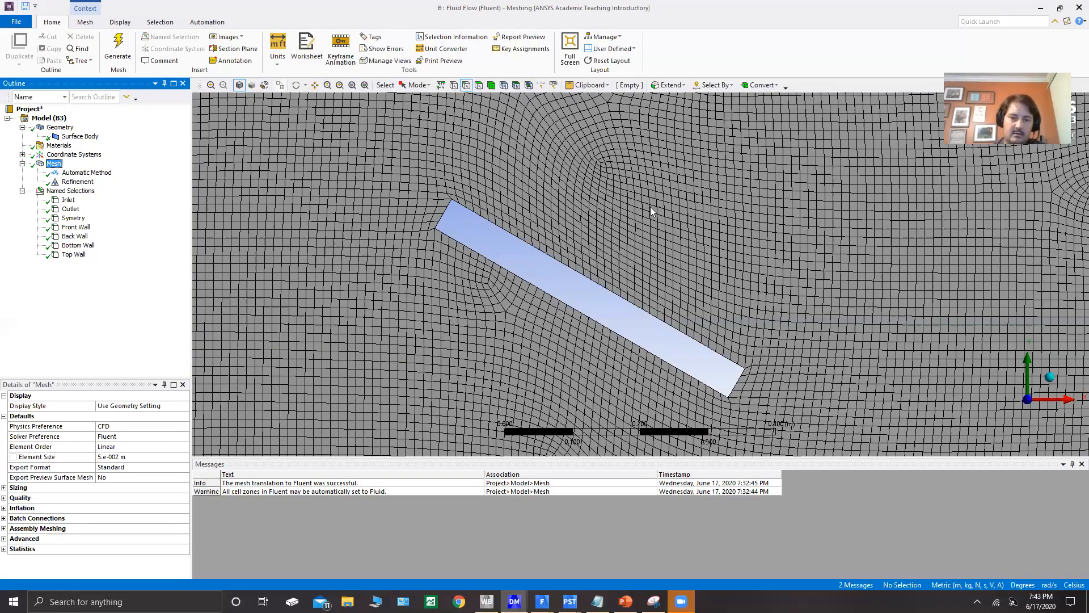
scroll(650, 206, down, 1)
scroll(572, 453, down, 3)
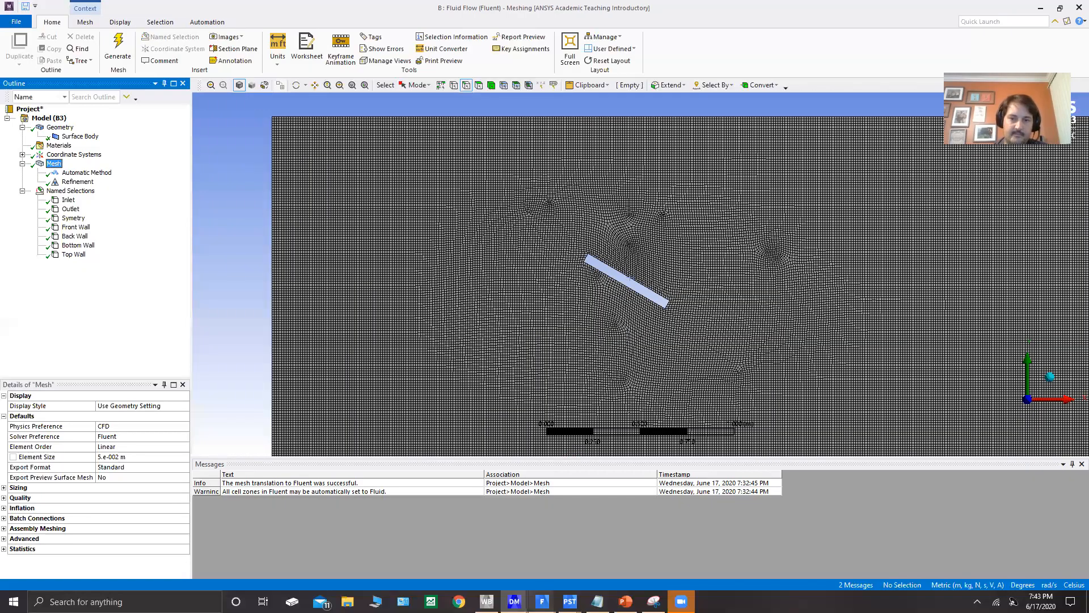
- View system C's top_wall shear stress plot in Fluent and examine system C's mesh around the plate in Meshing
click(590, 542)
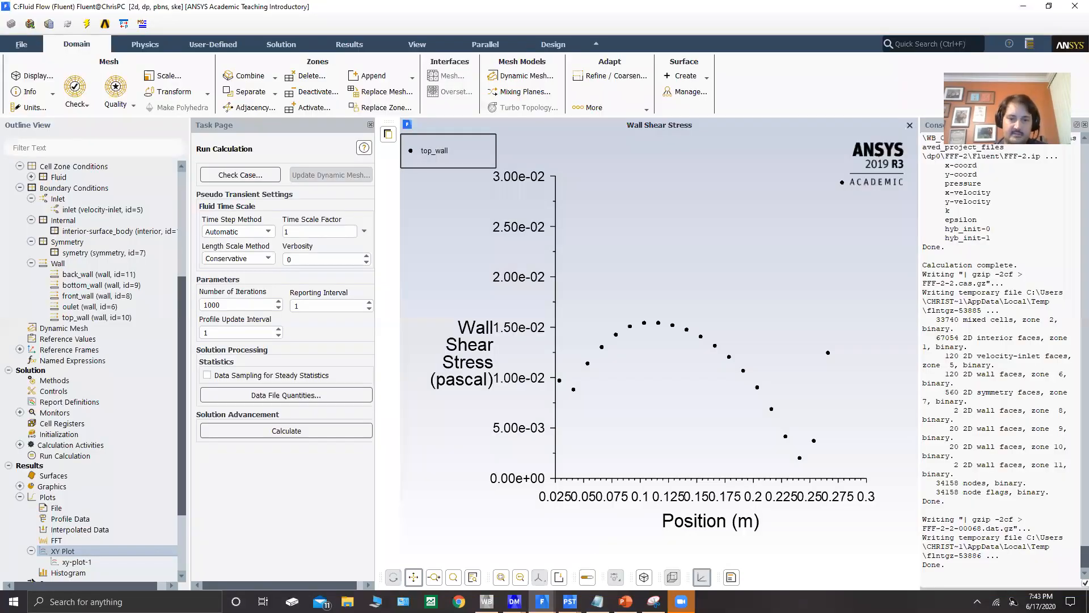
mouse_move(680, 549)
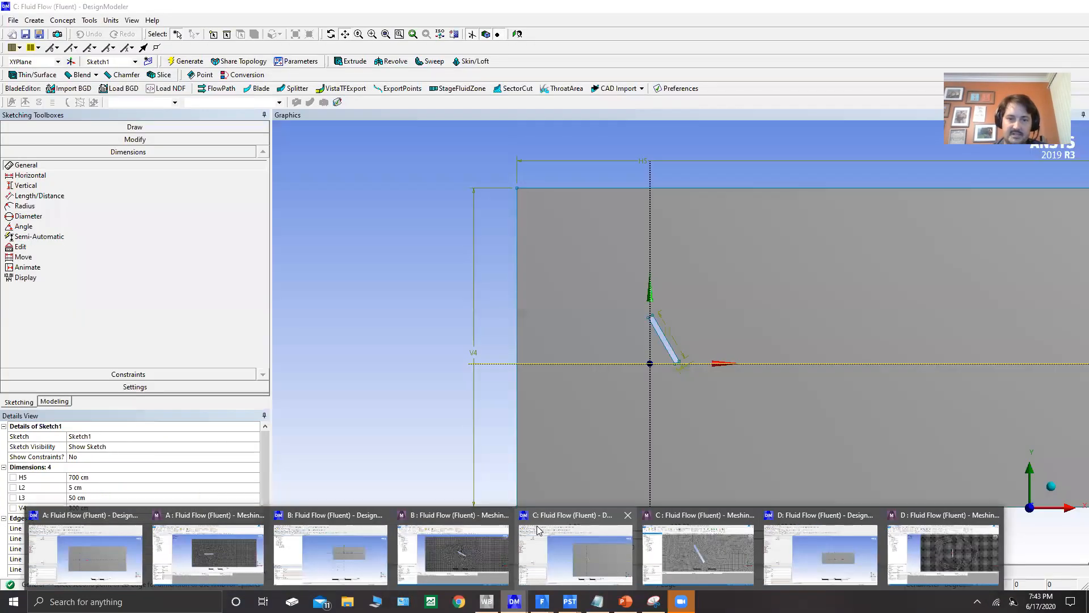
click(539, 530)
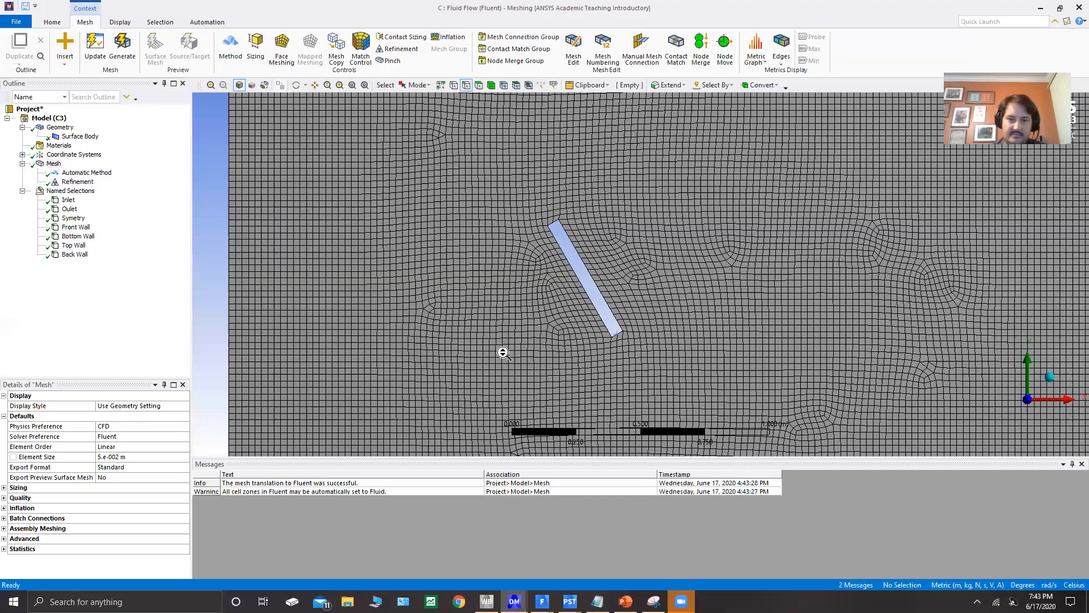
scroll(504, 353, down, 5)
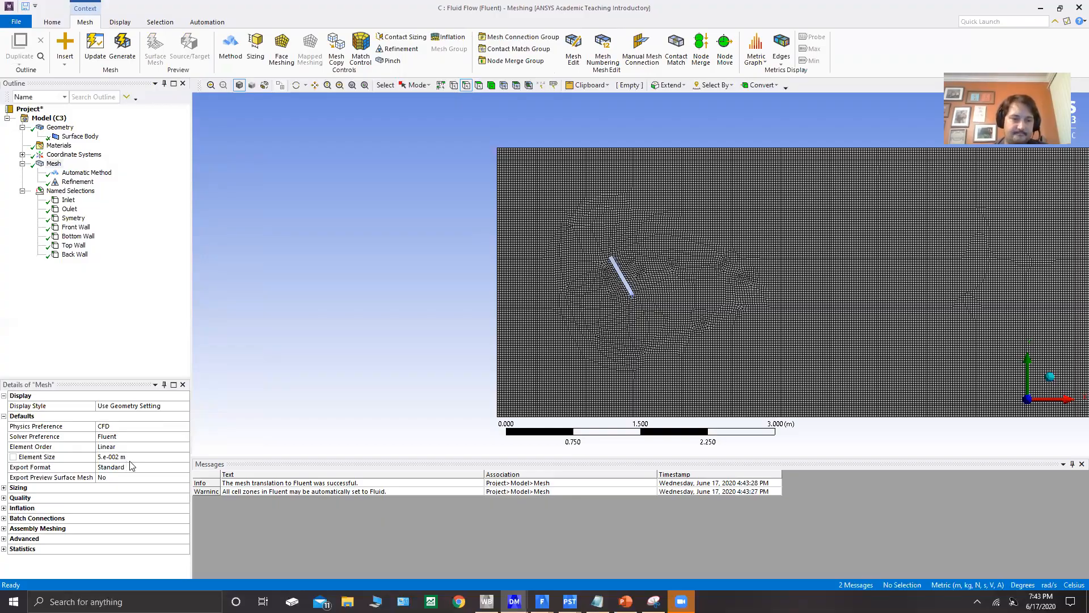
- Set the surface Refinement in system C's mesh to 3 and update the mesh
click(78, 182)
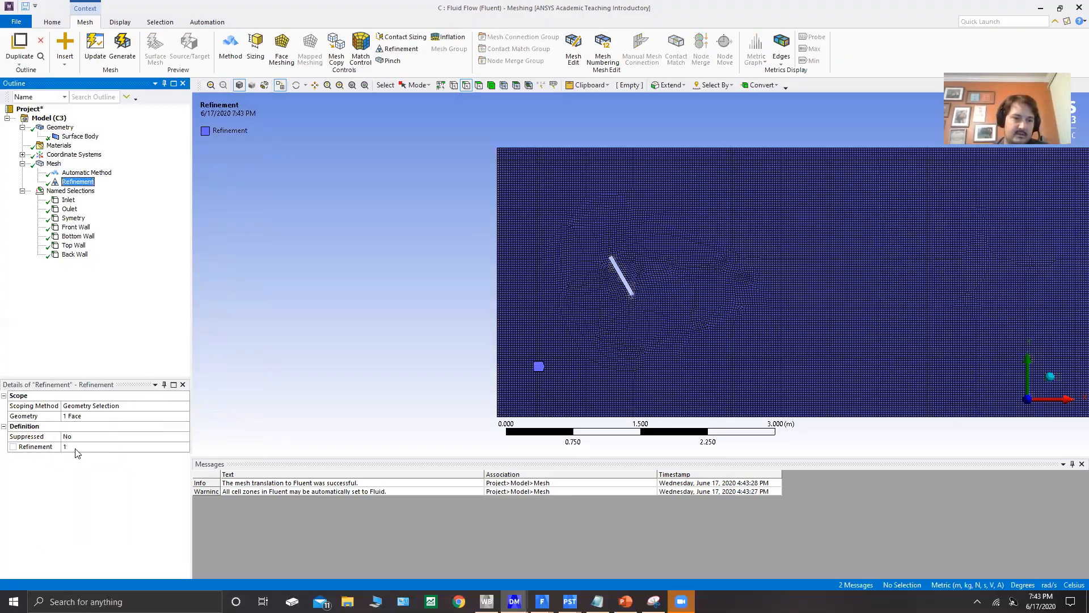
click(111, 452)
text(3)
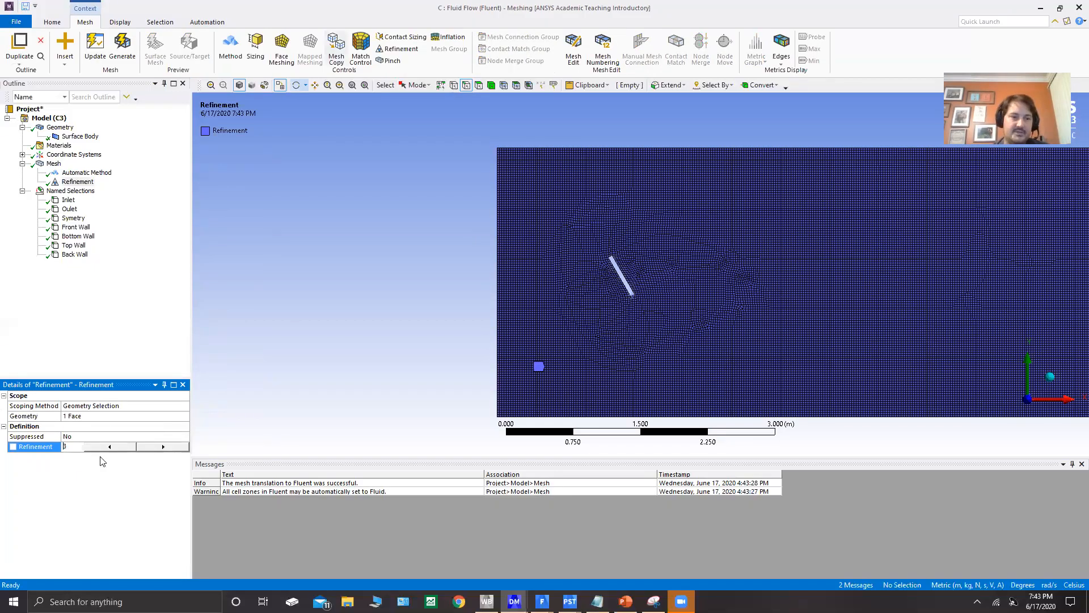
click(101, 50)
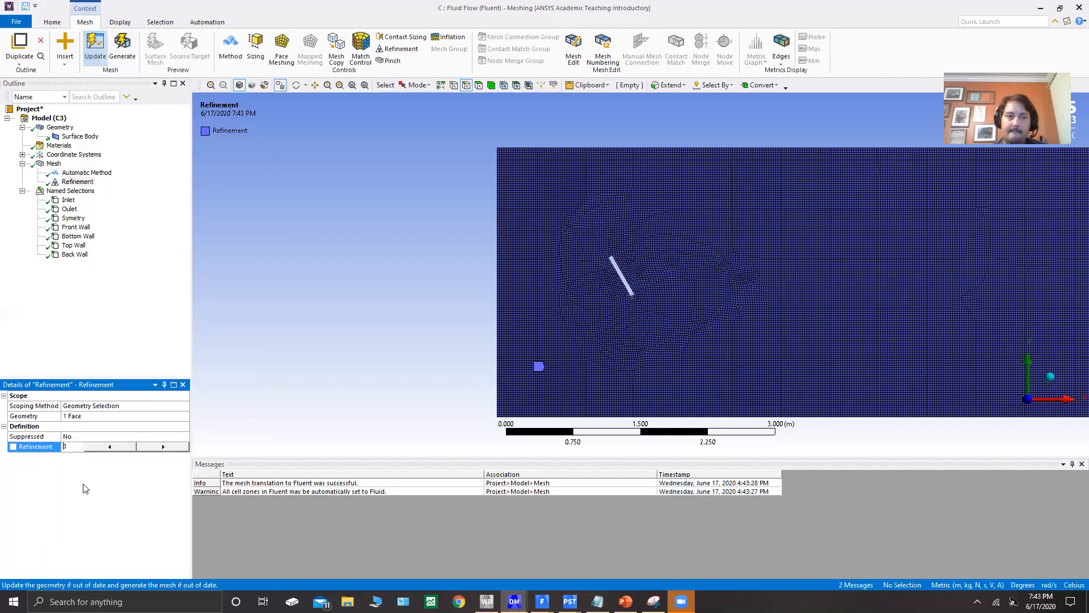
click(91, 54)
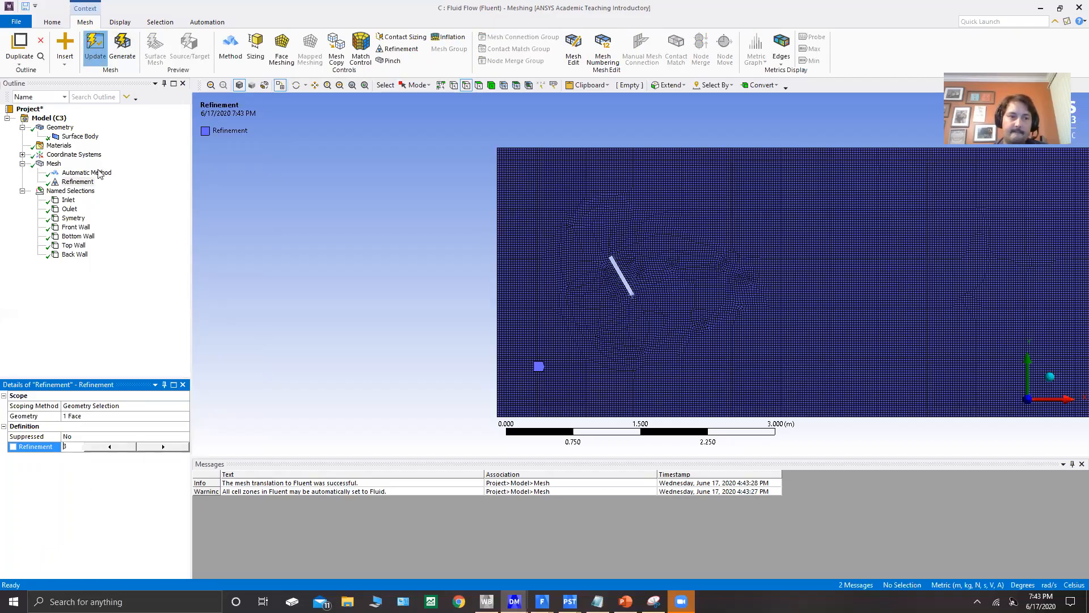
click(96, 45)
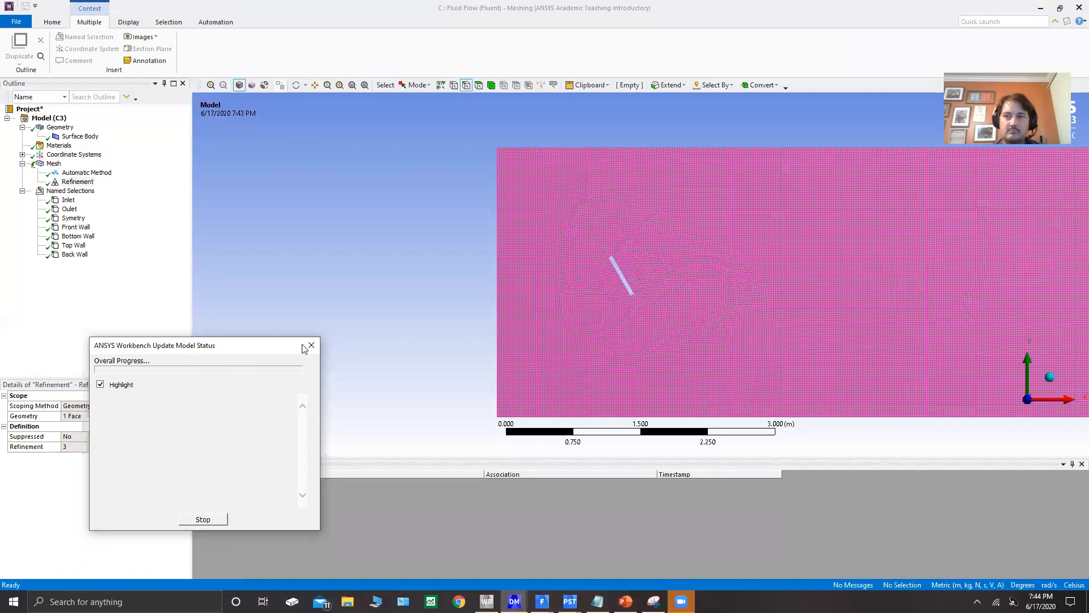
- Return to the Workbench project schematic and check the state of system C's Setup and Mesh cells
click(1039, 11)
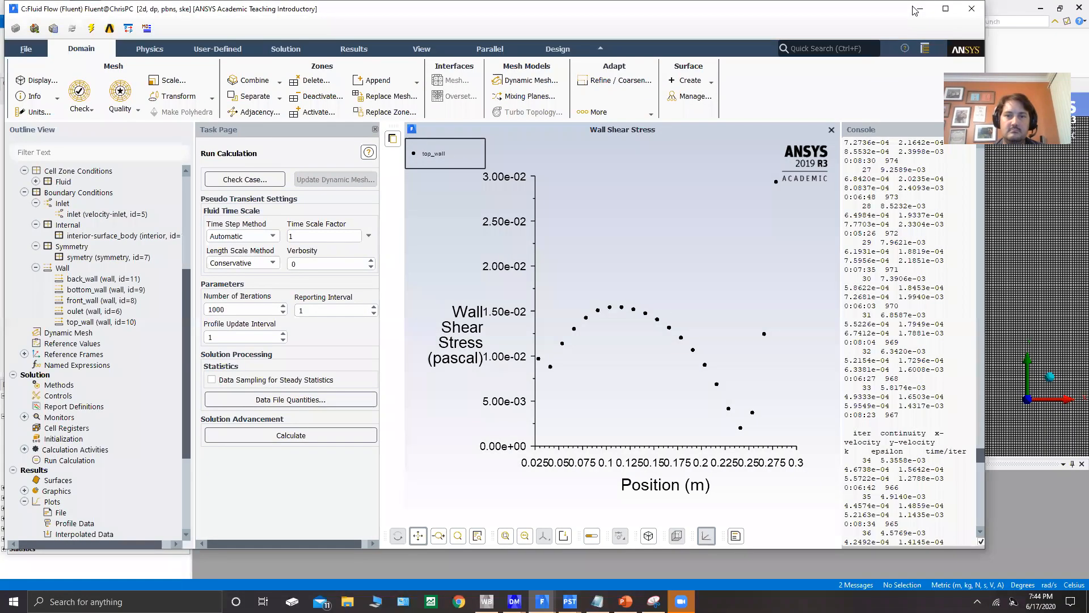
click(1030, 11)
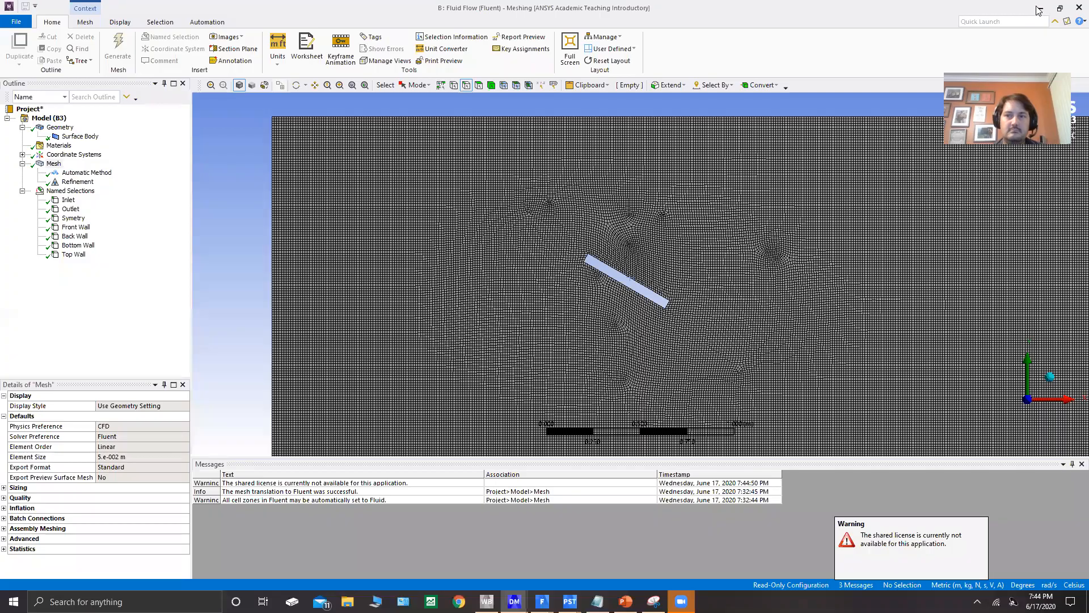
click(1041, 9)
click(1022, 9)
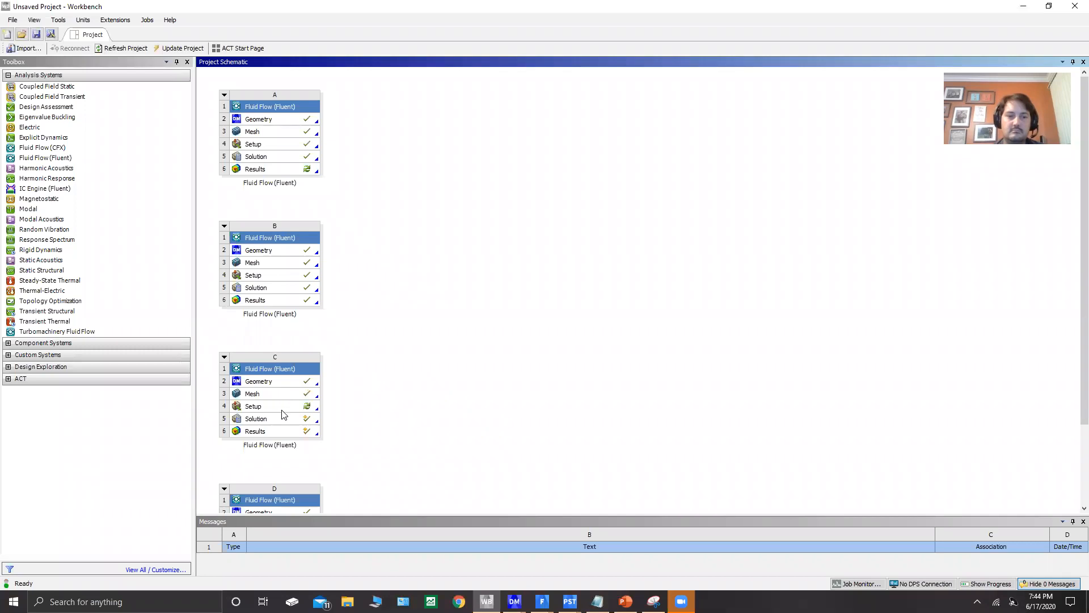
right_click(281, 405)
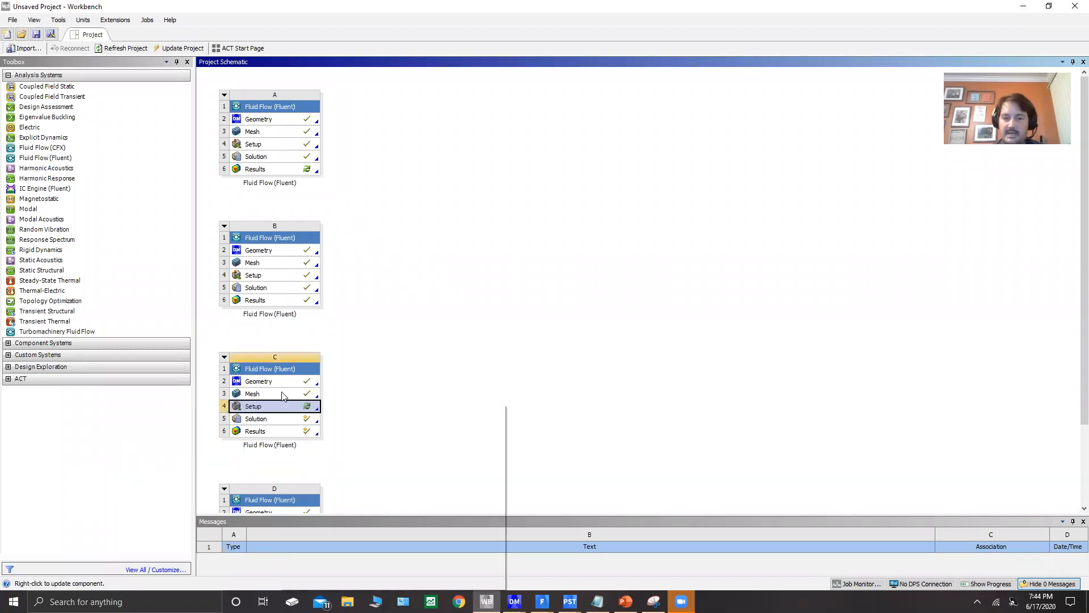
click(279, 394)
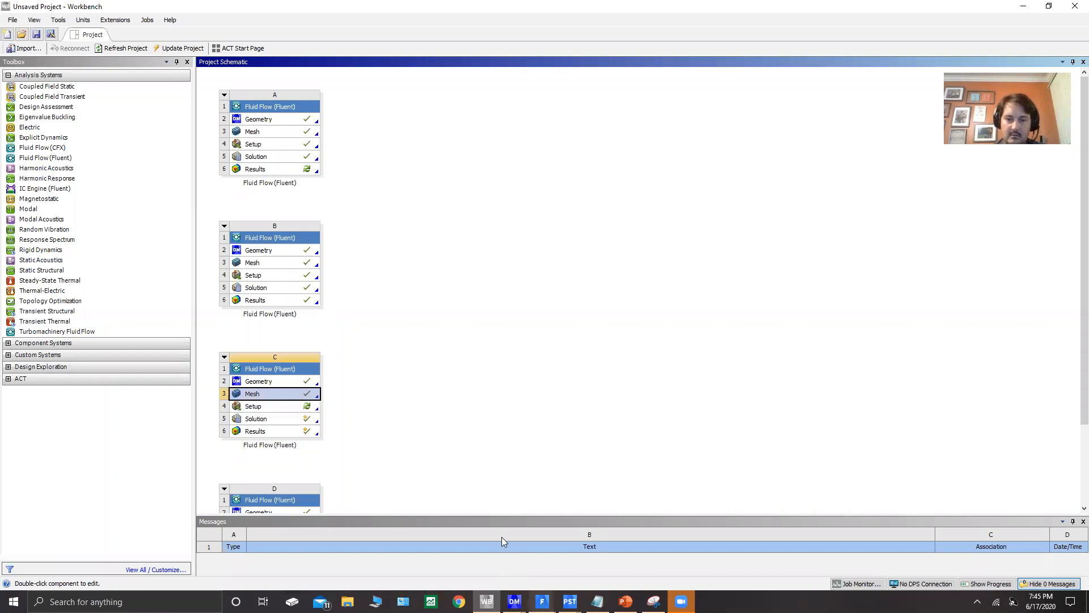
- Switch to system C's Meshing window and examine the refined elements around the inclined plate
mouse_move(514, 600)
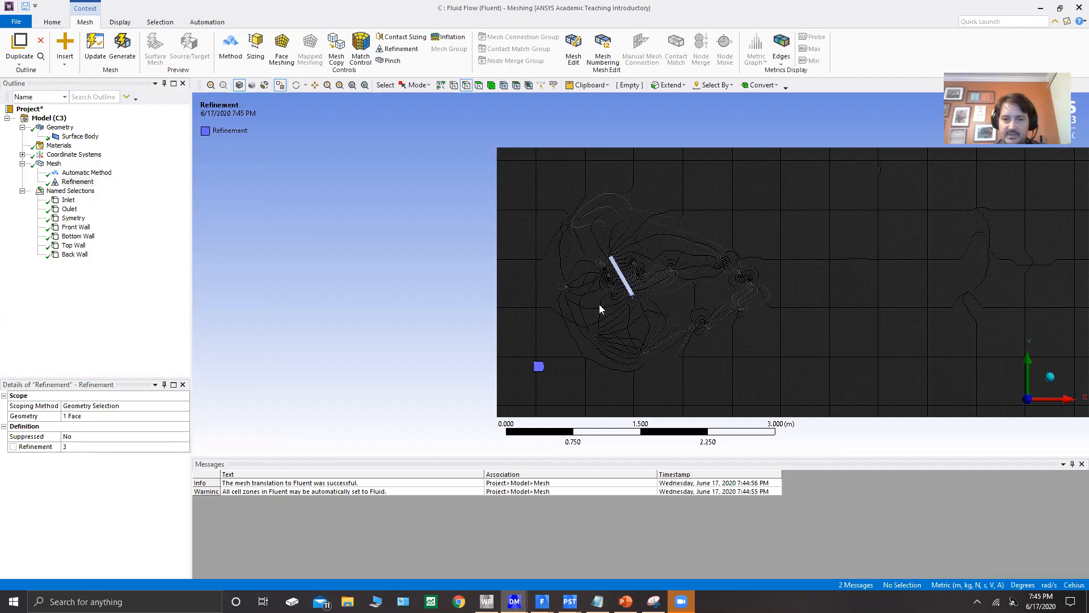
scroll(612, 311, up, 5)
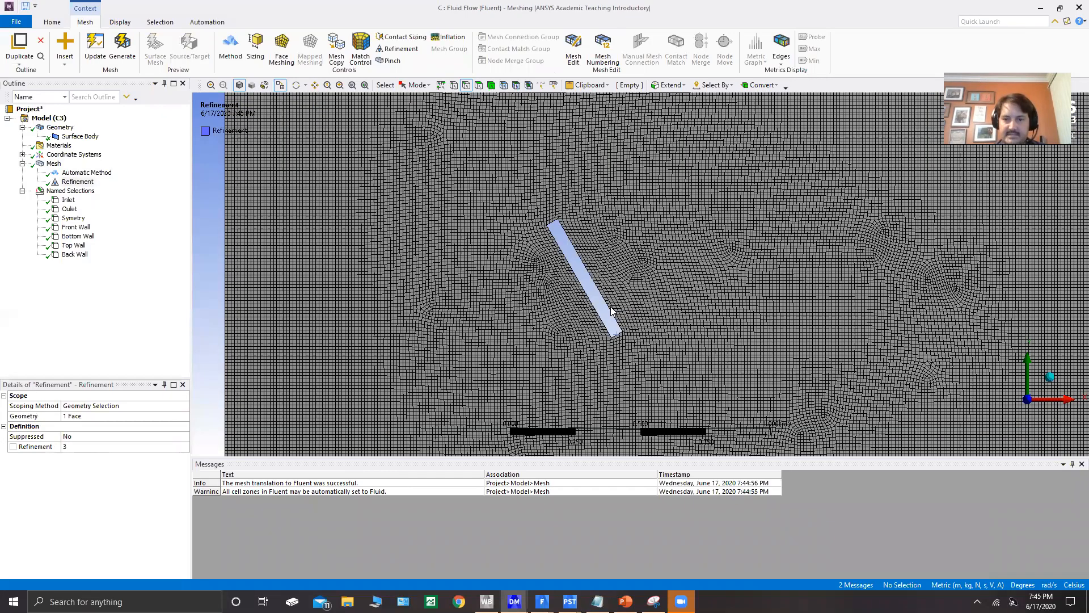
scroll(720, 452, down, 3)
scroll(720, 452, down, 2)
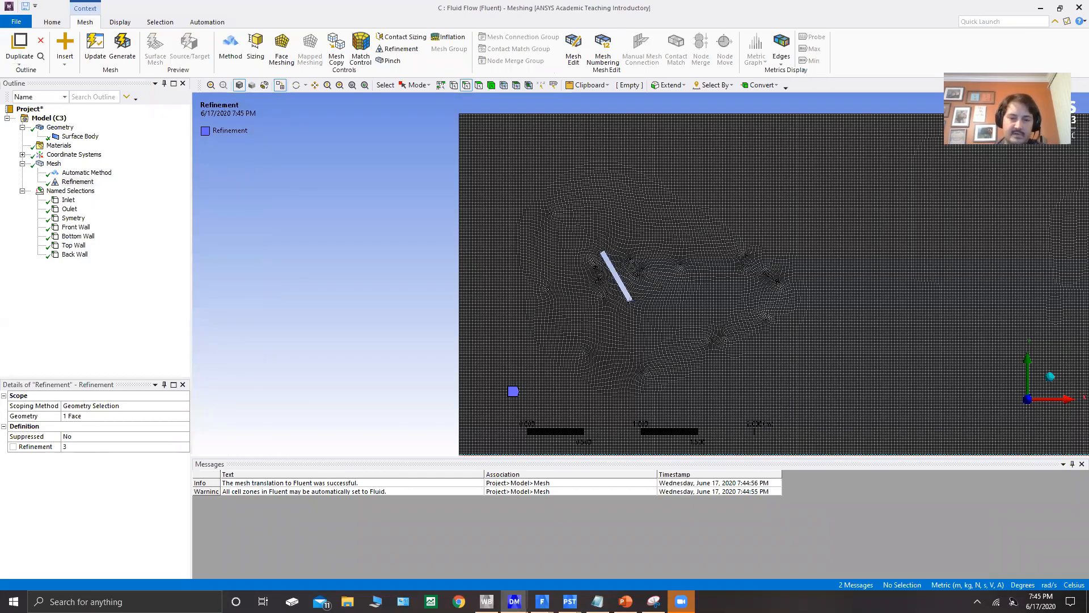
- Switch to system C's Fluent session and review its initialization, viscous model and reference values settings
click(542, 601)
click(641, 541)
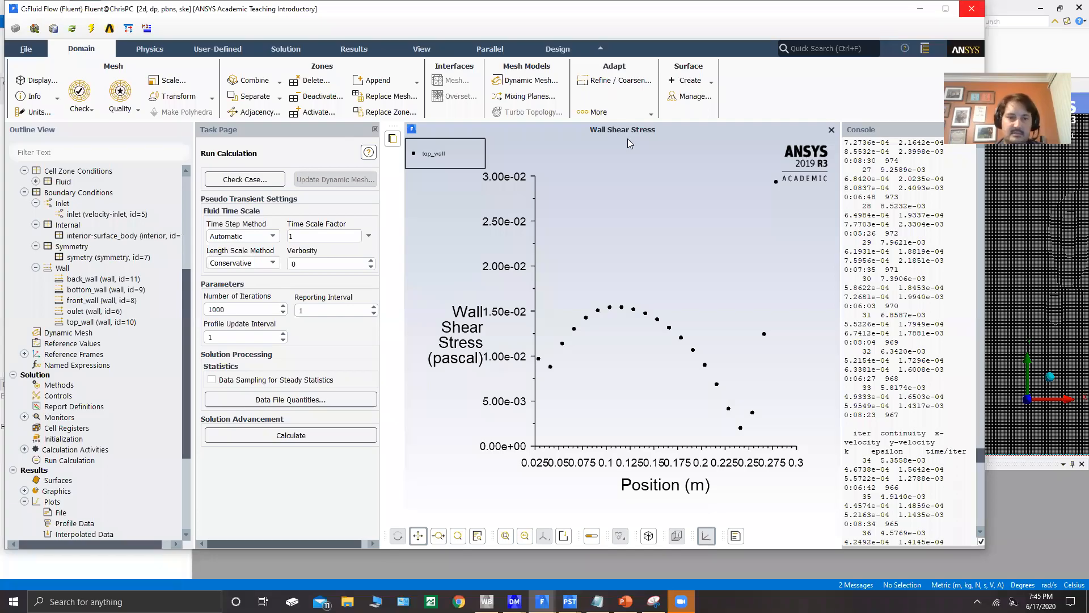
click(946, 8)
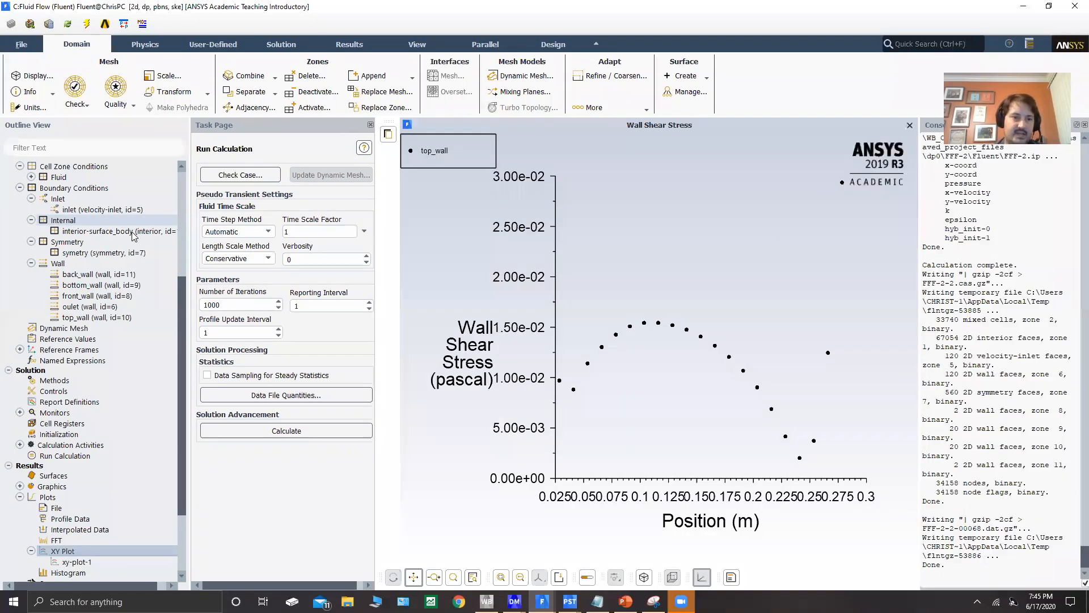
double_click(52, 434)
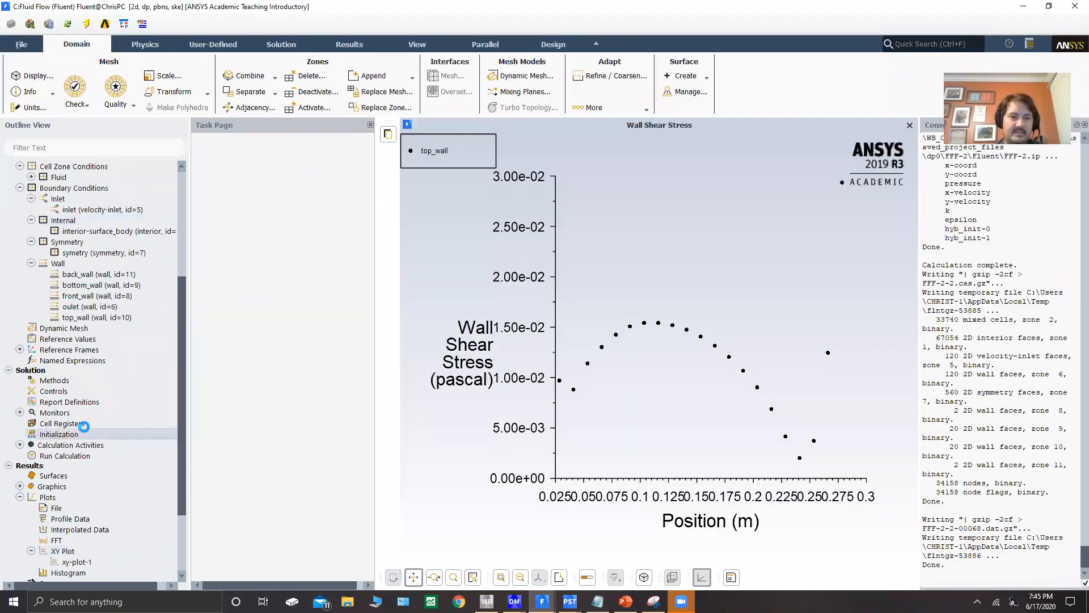
scroll(97, 208, up, 6)
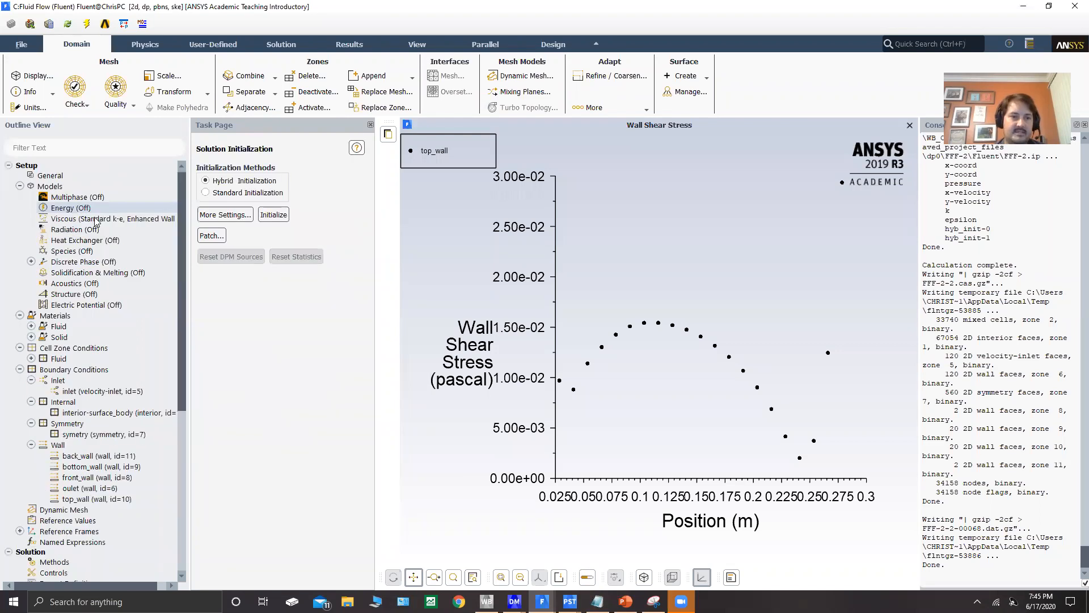
double_click(95, 221)
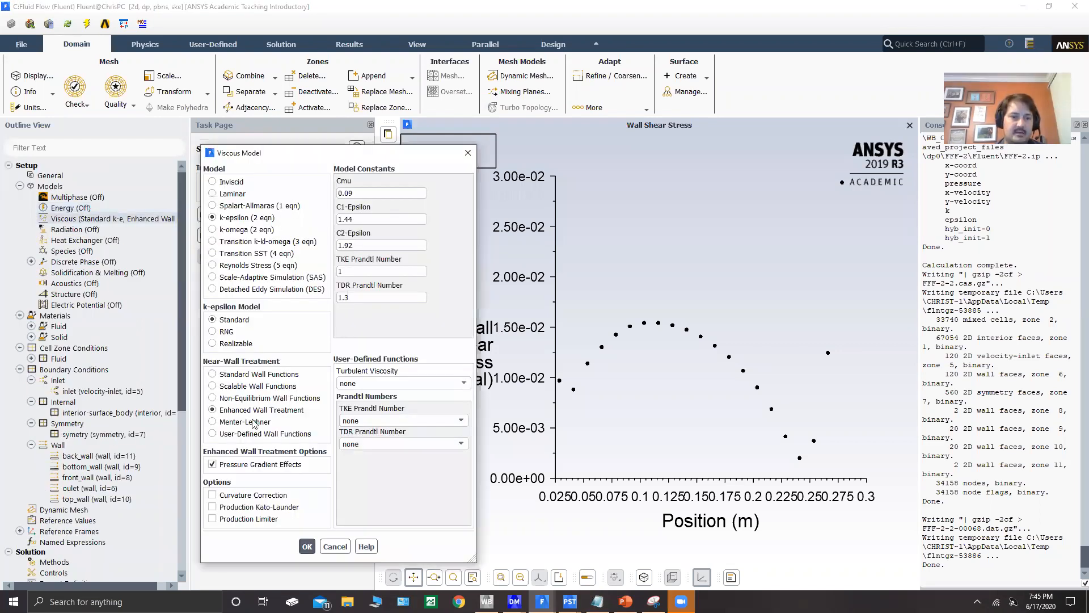
click(312, 549)
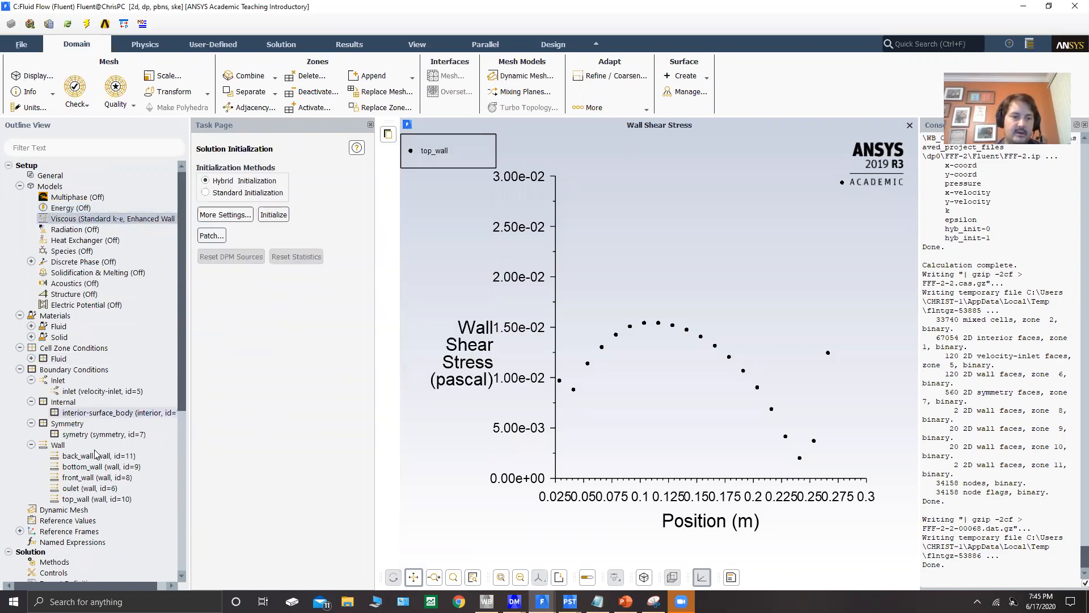
click(94, 521)
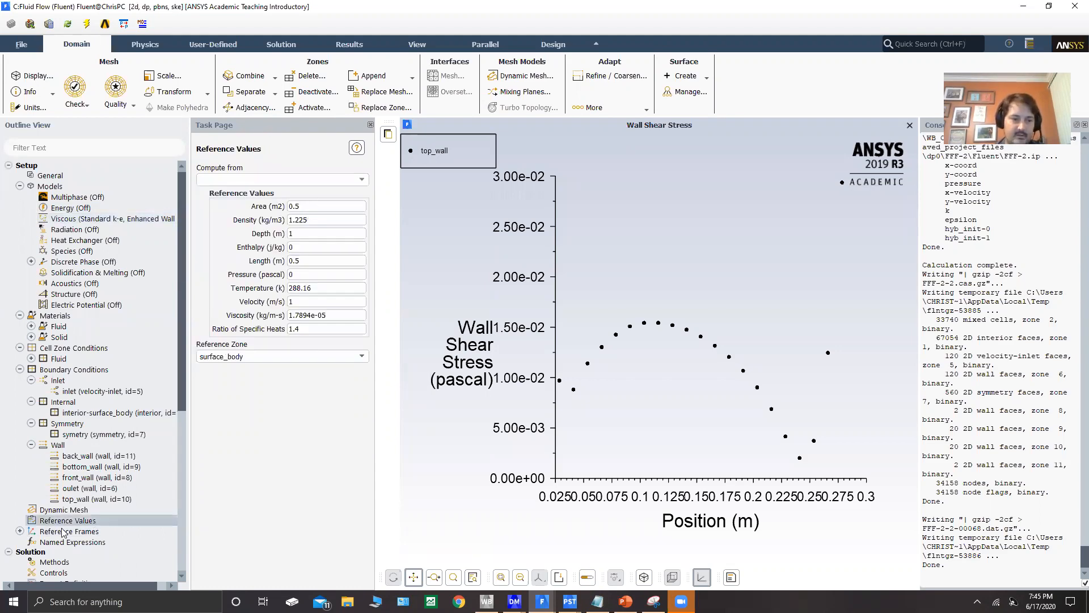
- Initialize system C's solution with the hybrid initialization method
scroll(59, 535, down, 2)
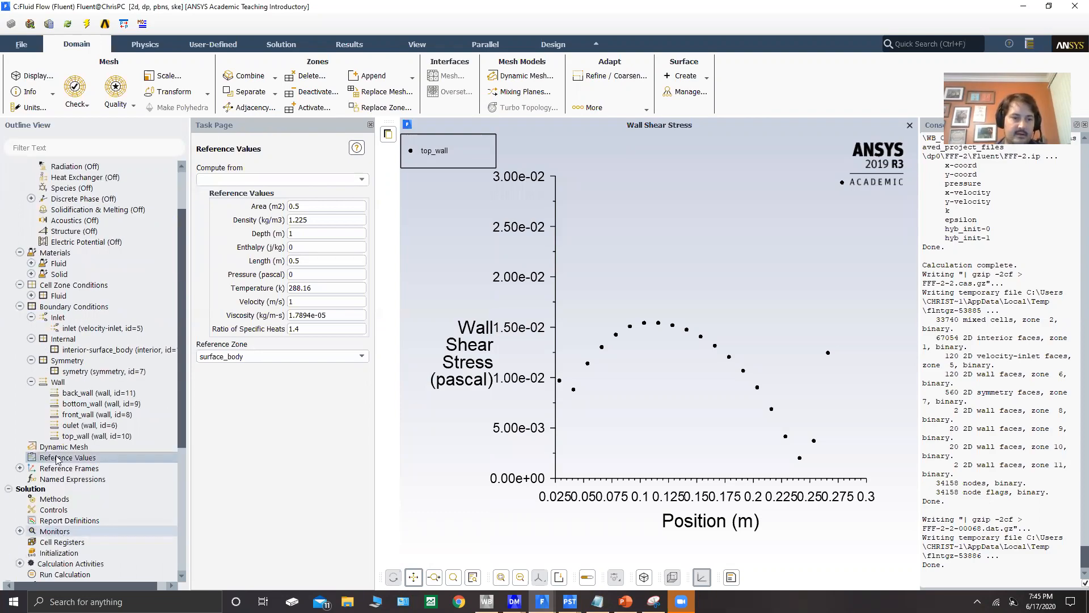
scroll(72, 459, down, 3)
right_click(72, 457)
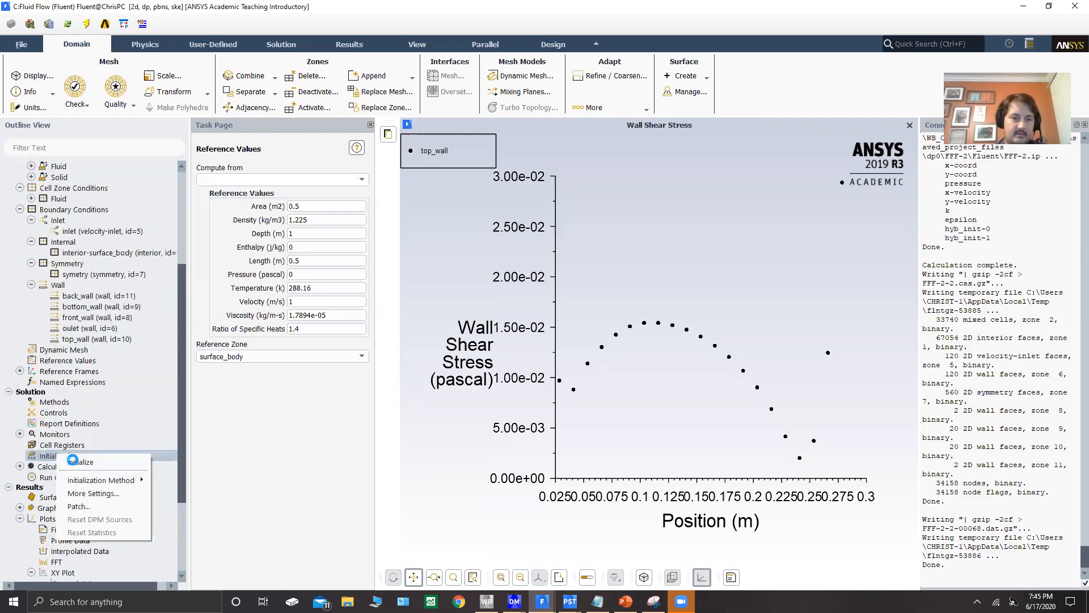
click(74, 461)
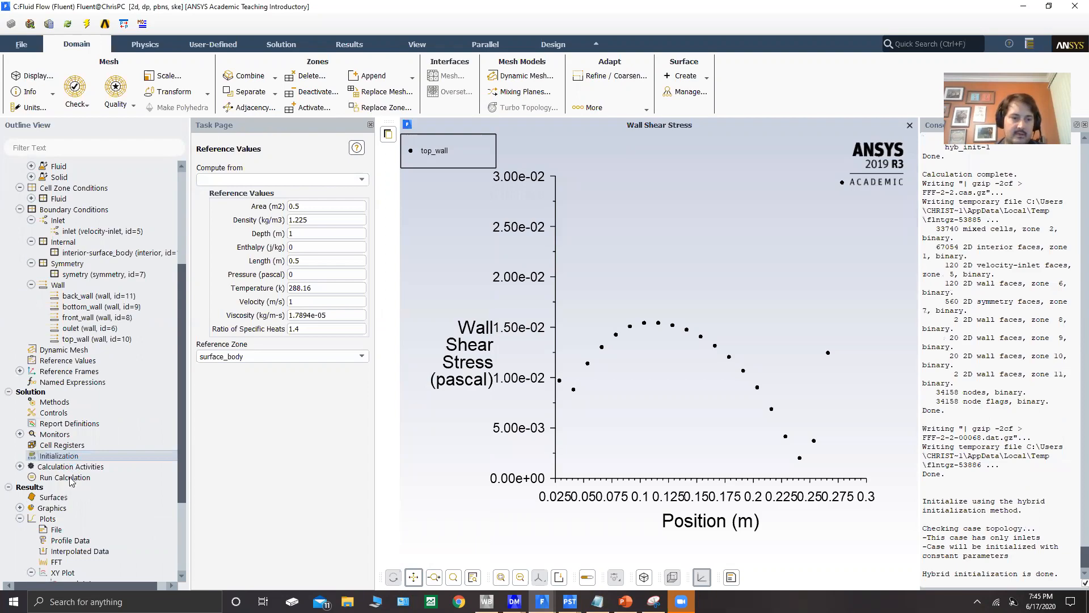
- Update the input data with the changed upstream mesh and run system C's calculation to completion
click(73, 478)
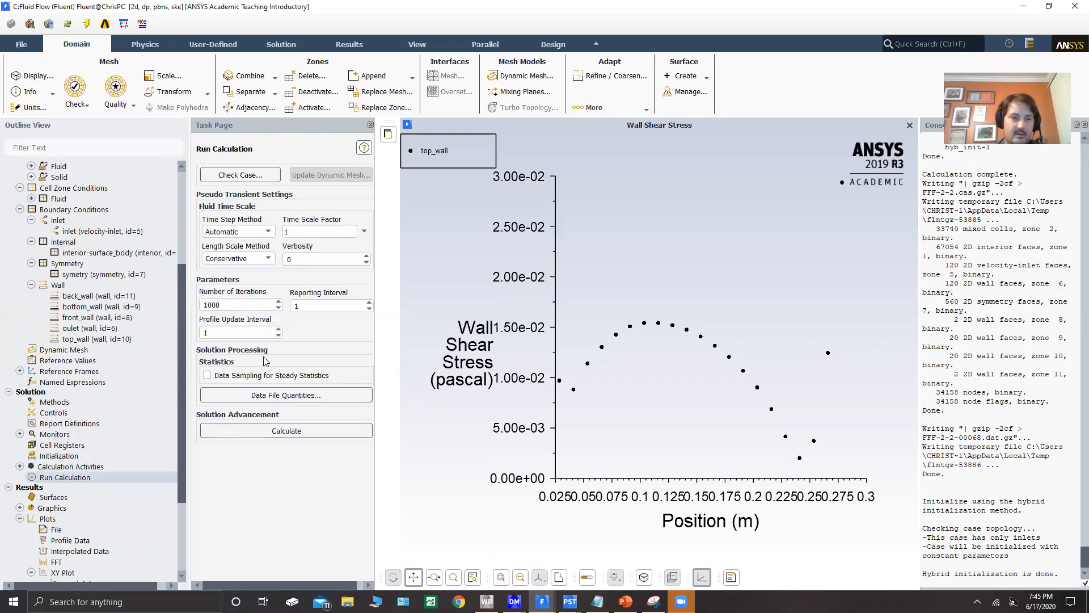
click(280, 436)
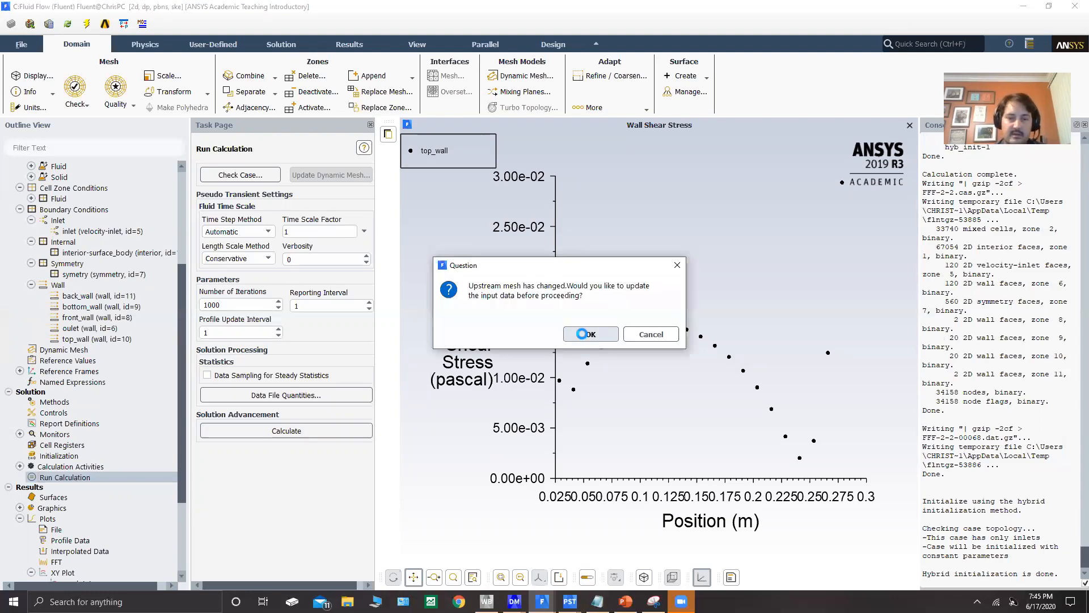
click(587, 334)
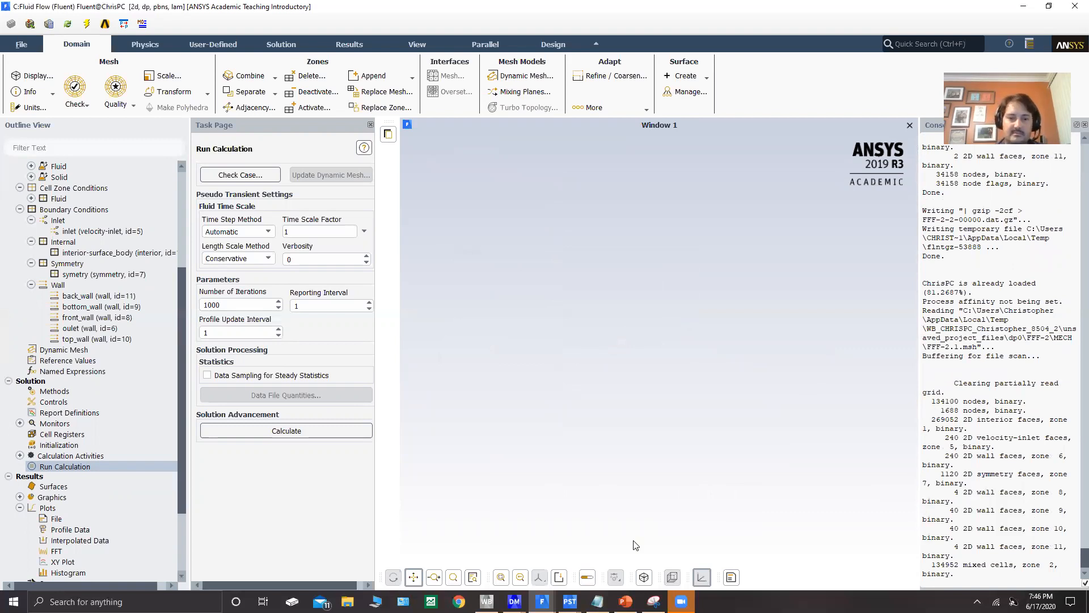
click(287, 430)
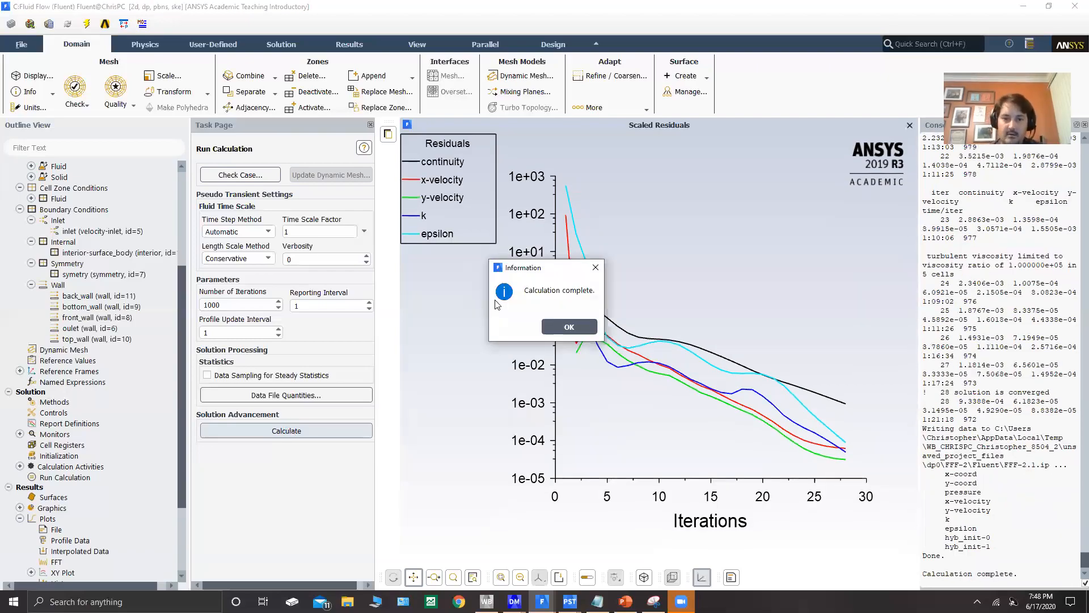
key(Return)
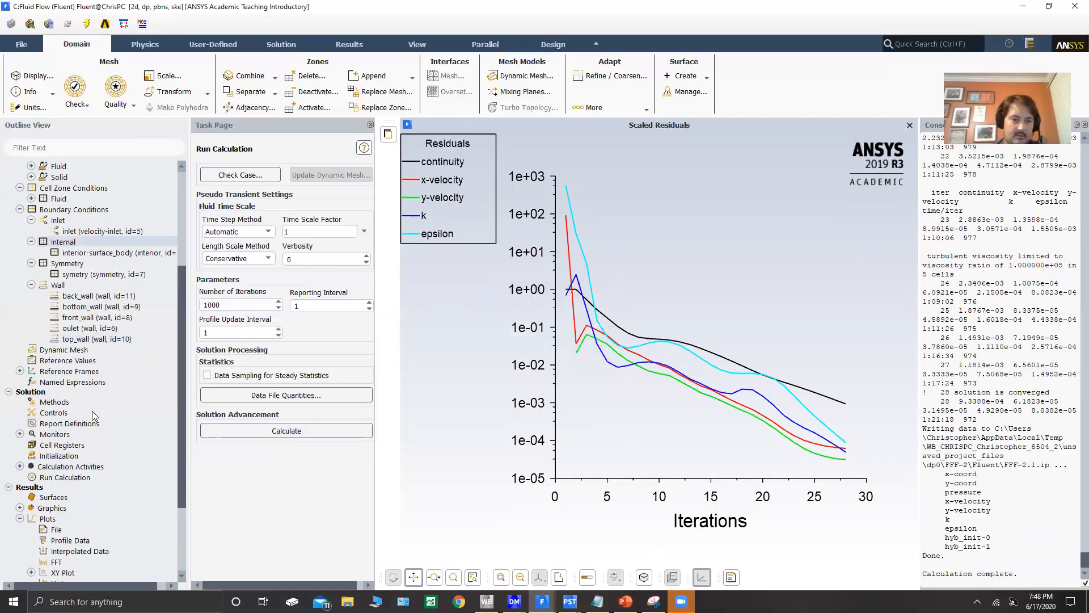
- Create an XY plot of Wall Shear Stress from the Wall Fluxes along the top_wall surface
scroll(49, 477, down, 3)
double_click(56, 476)
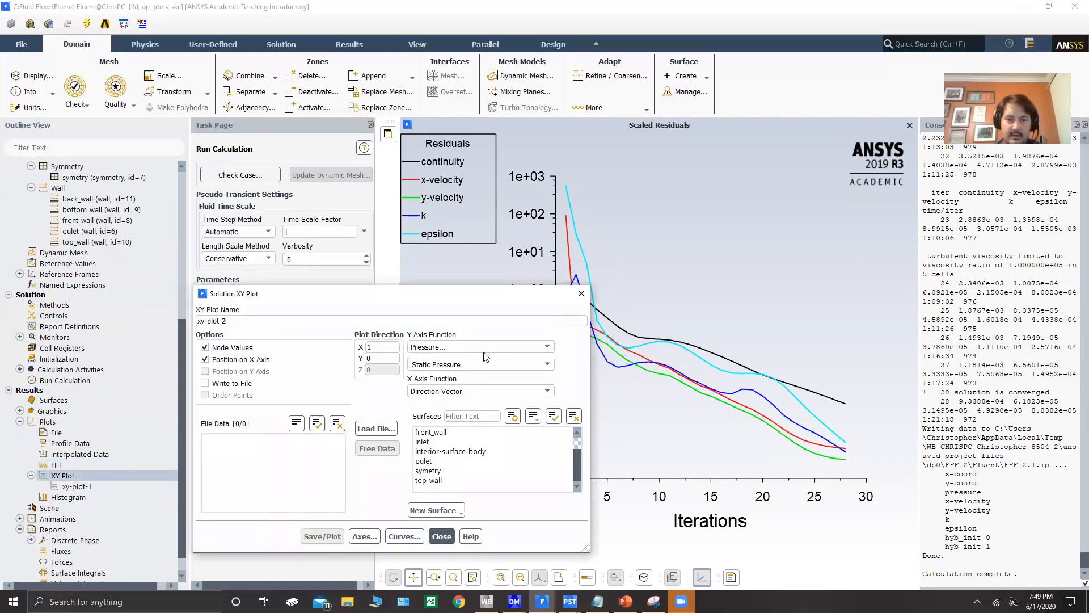
click(482, 347)
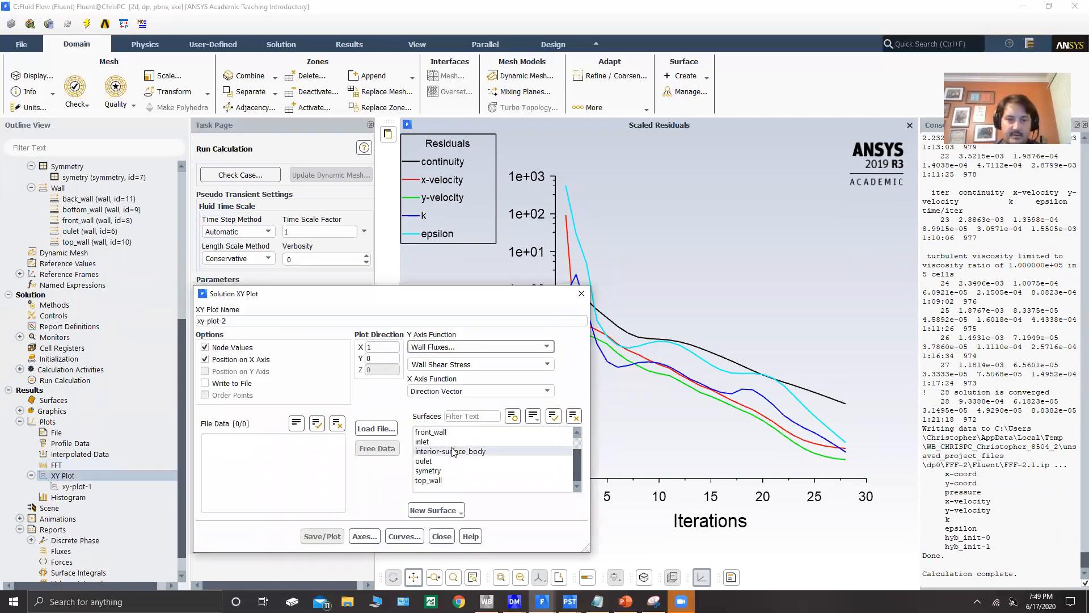
click(323, 536)
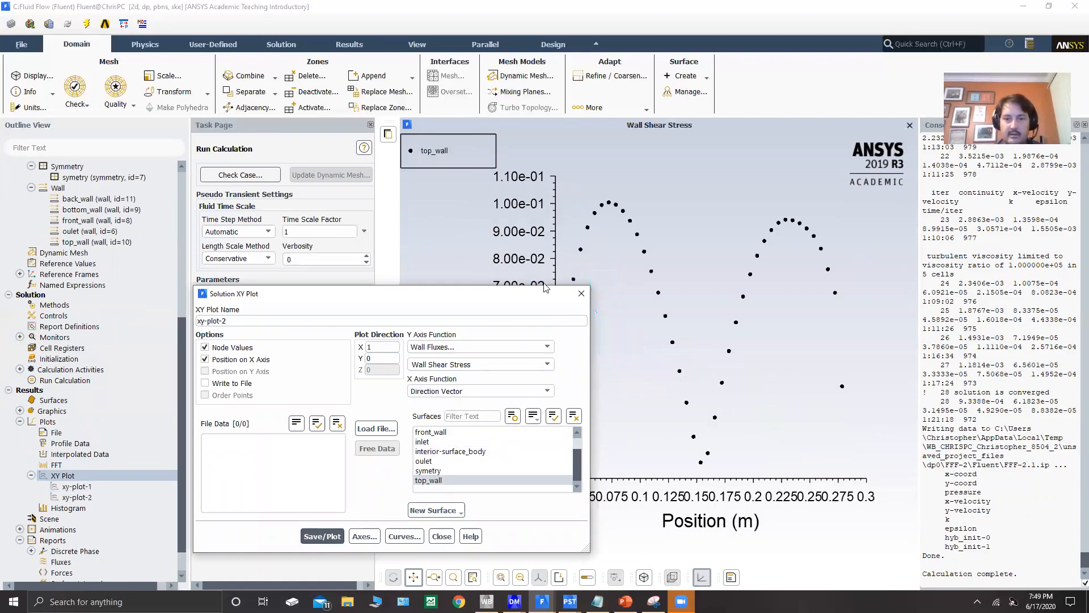
click(583, 294)
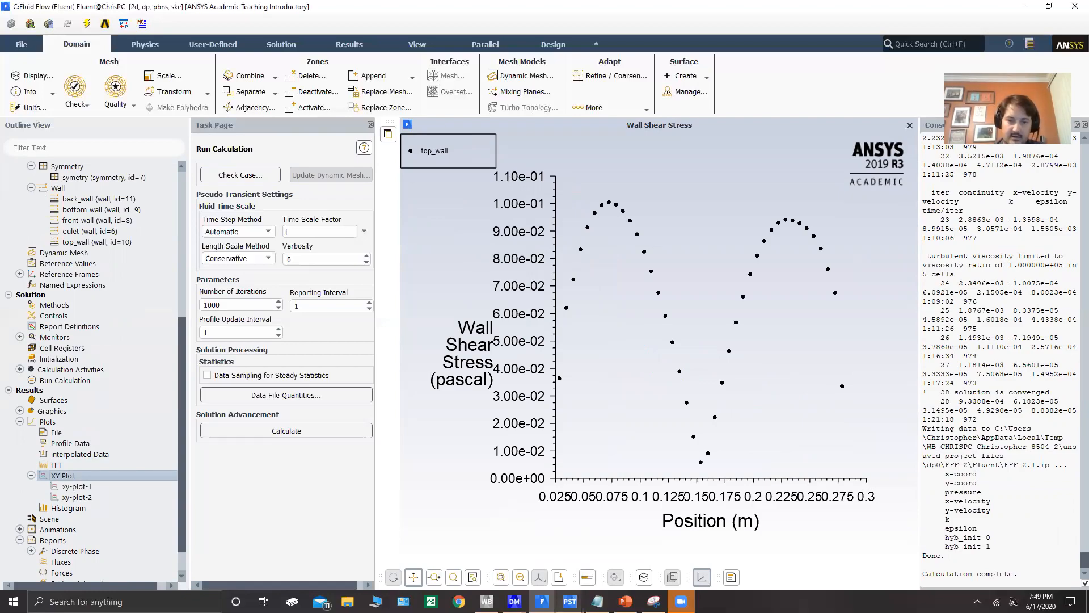
- Switch to system C's CFD-Post window and refresh the simulation with the new upstream data
mouse_move(570, 602)
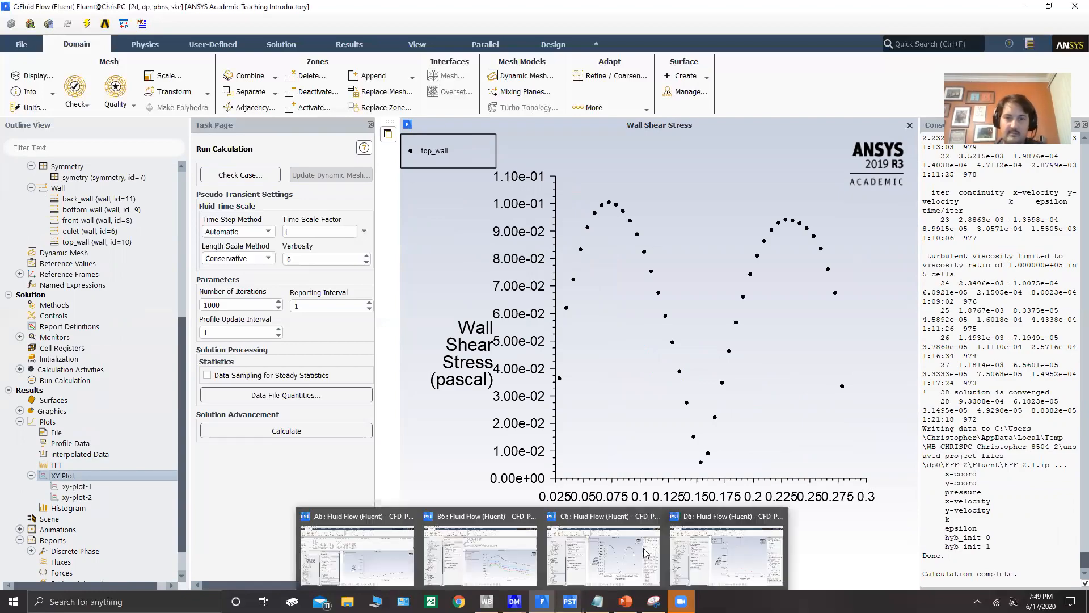
click(645, 553)
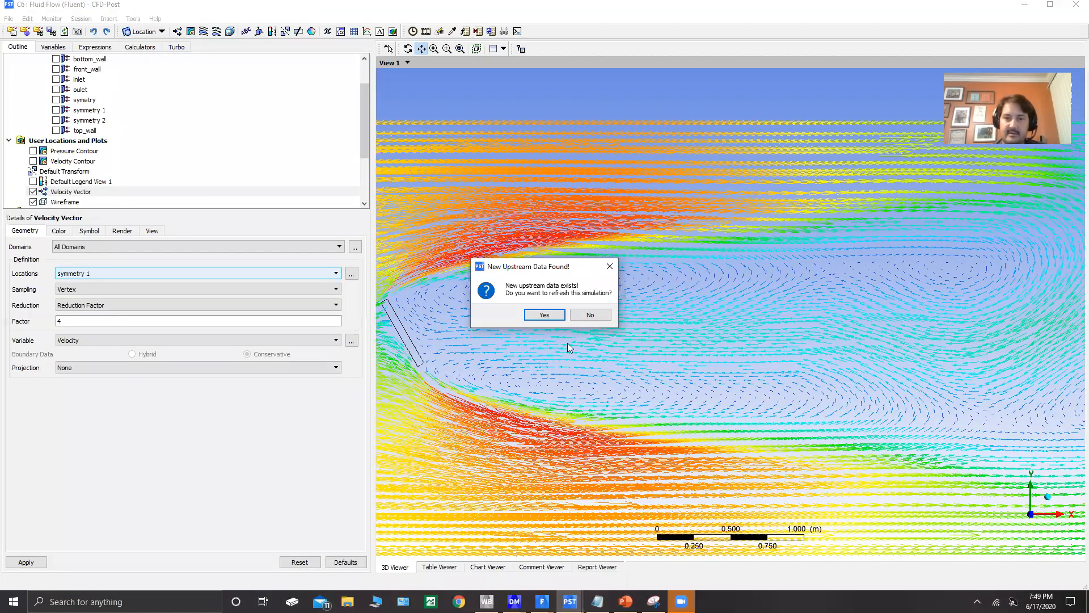
click(543, 316)
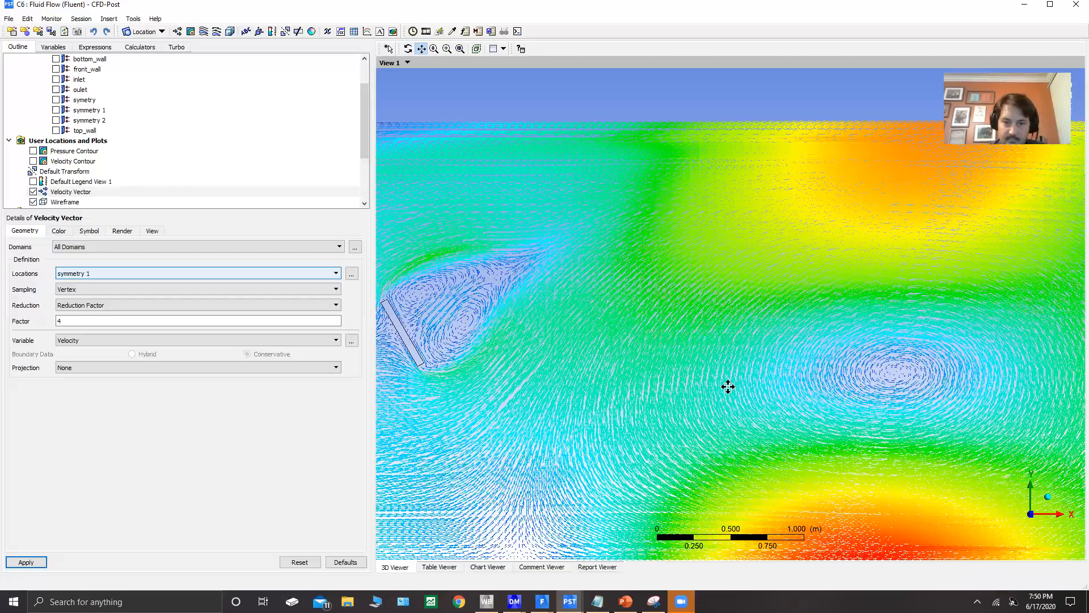
- Show the default legend alongside the velocity vectors and examine the recirculation zone behind the inclined plate
drag(432, 324, 655, 326)
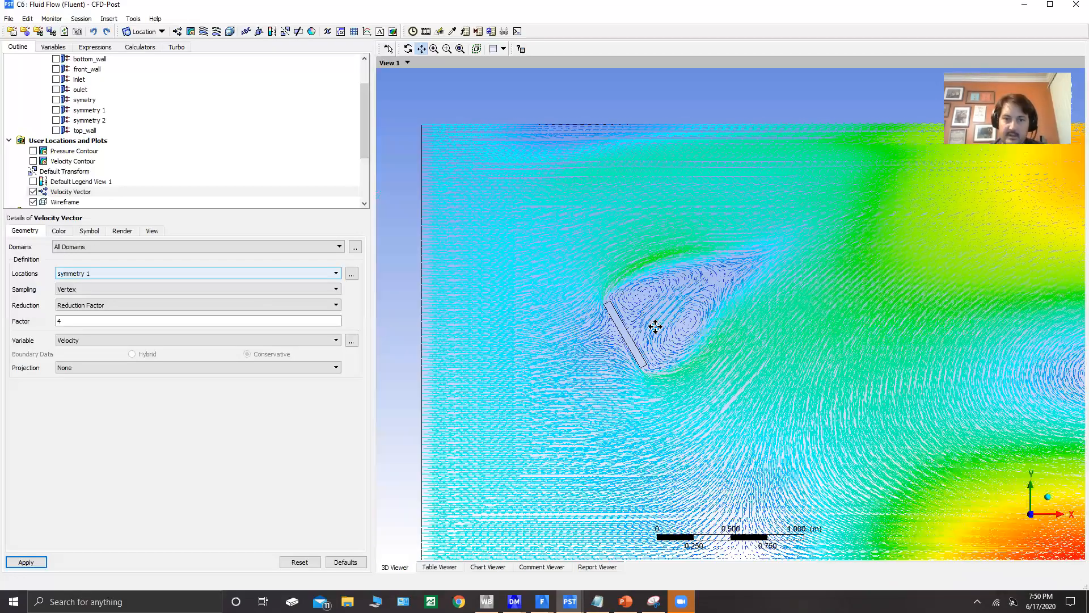
scroll(655, 326, down, 3)
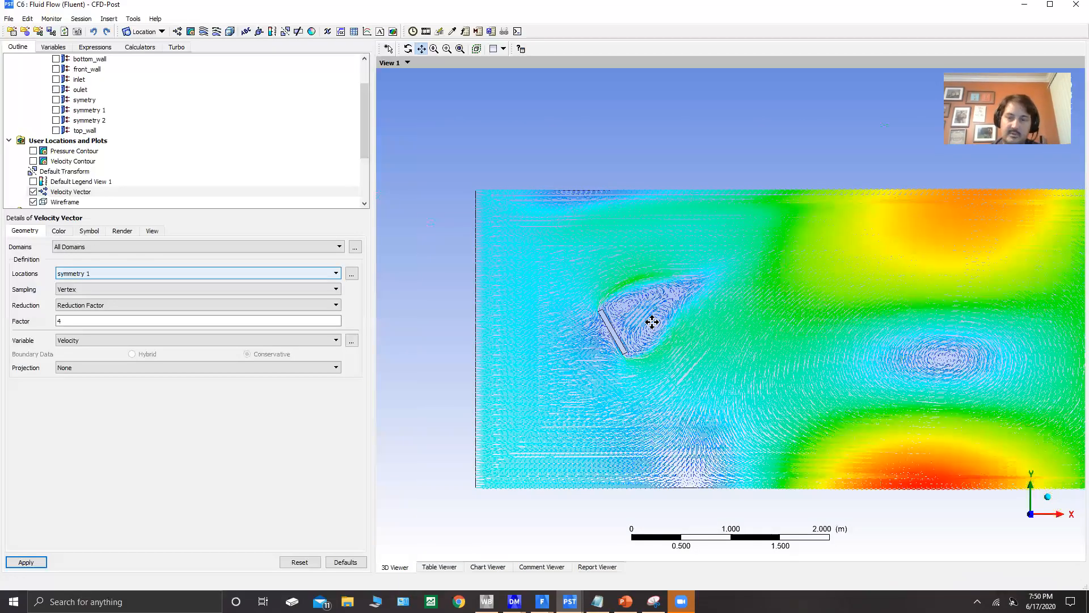
scroll(652, 322, down, 1)
drag(652, 322, 582, 317)
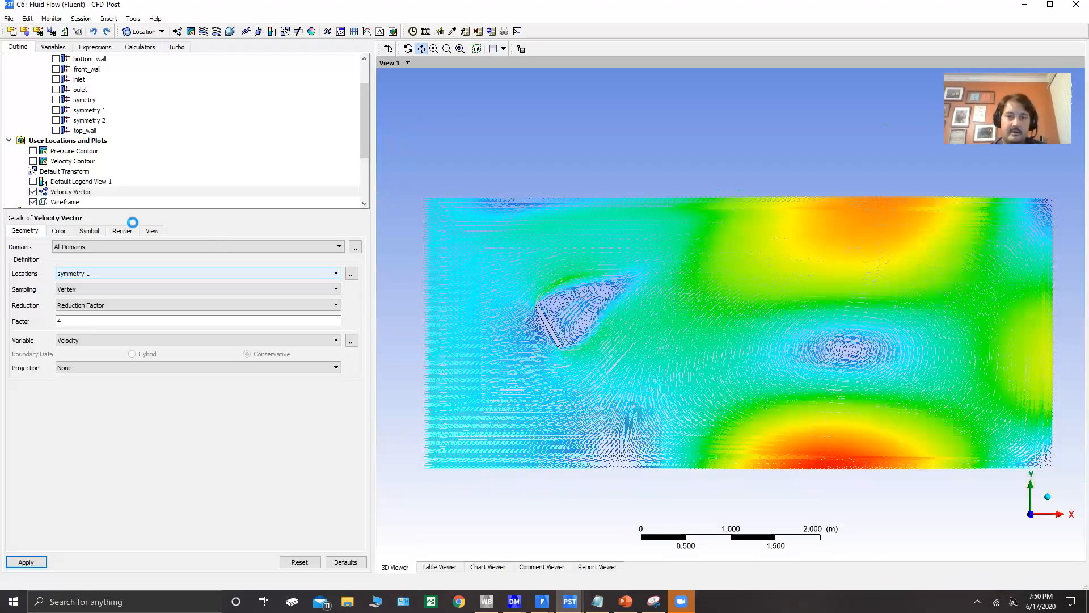
click(34, 181)
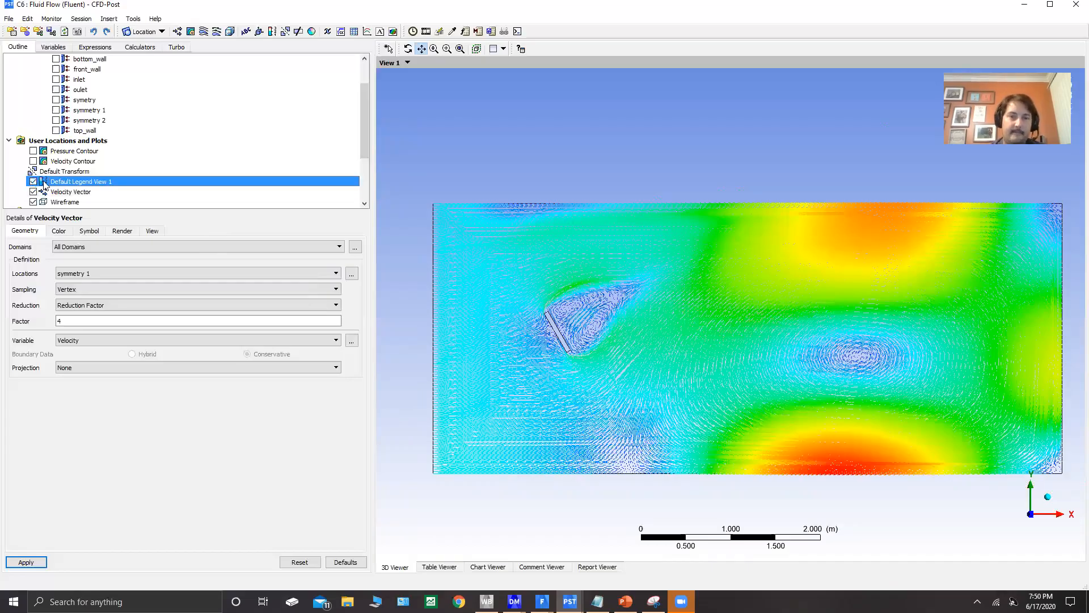
drag(504, 315, 454, 326)
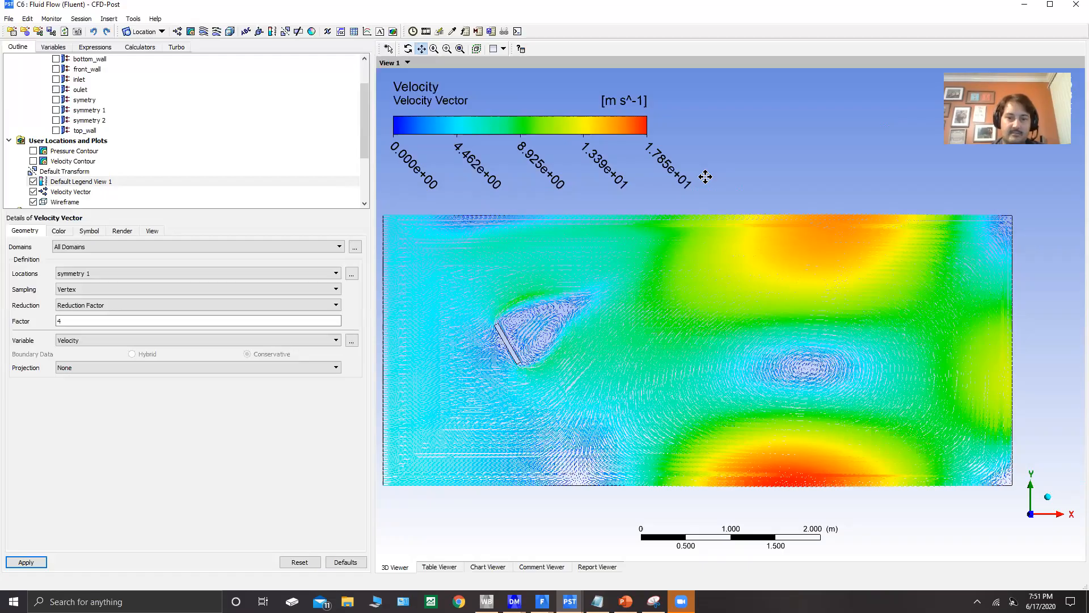
scroll(541, 353, up, 3)
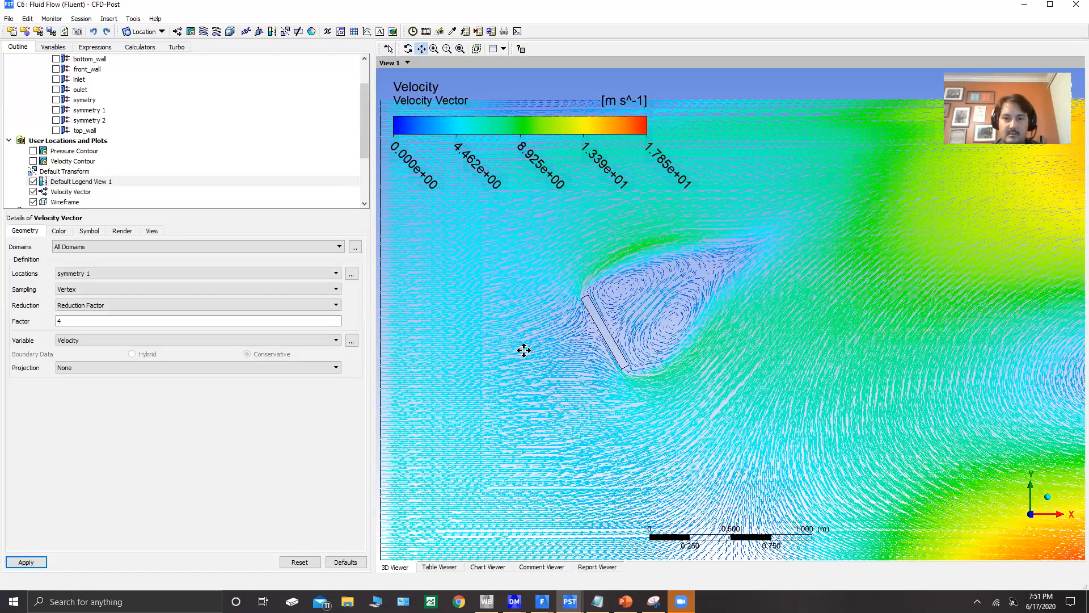
scroll(555, 348, up, 2)
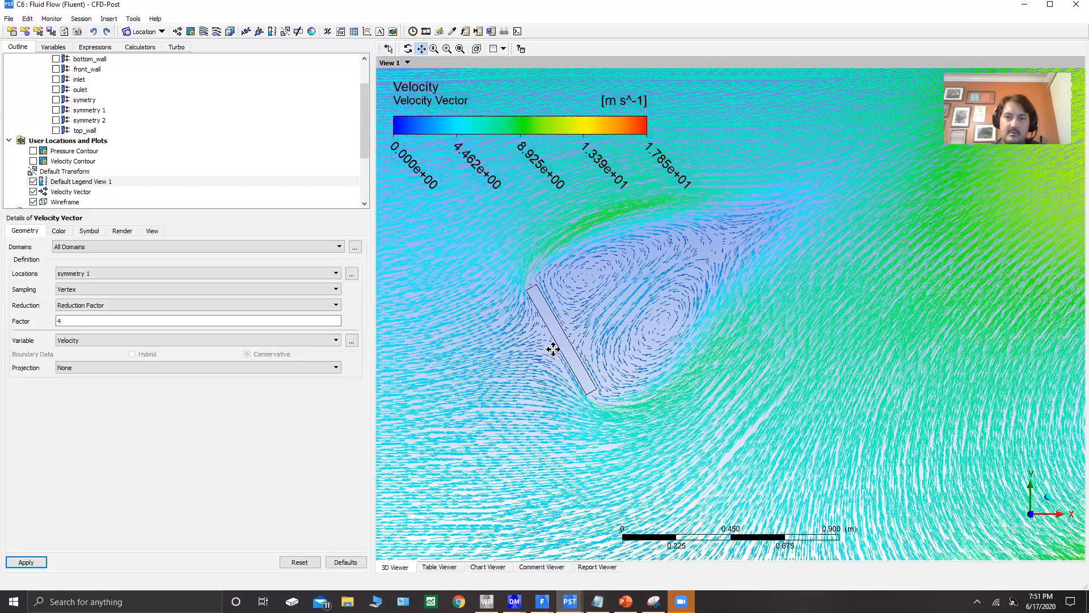
scroll(569, 270, up, 3)
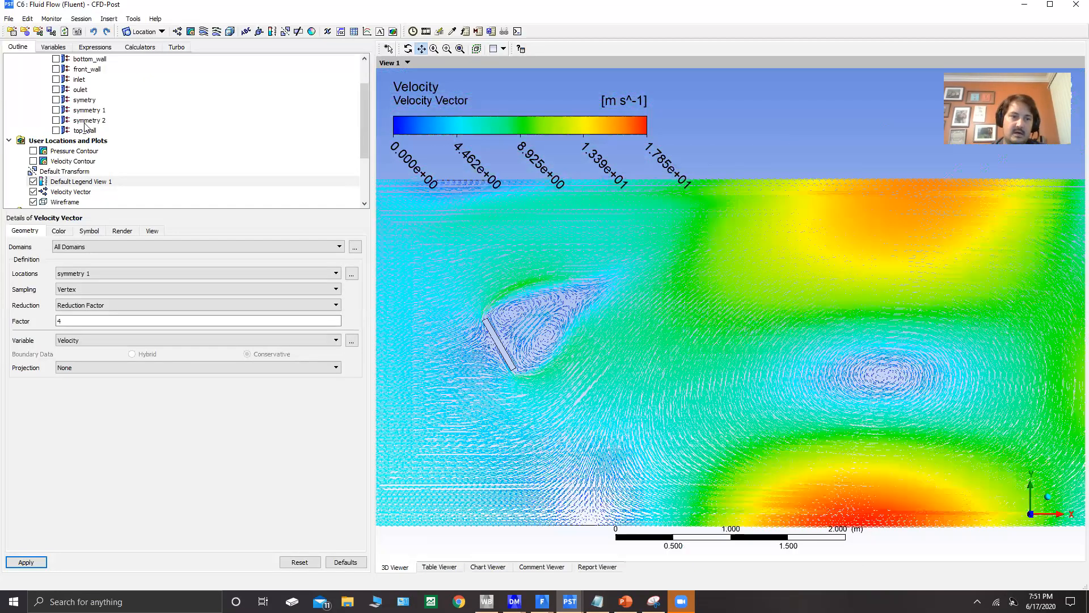
- Hide the velocity vectors, view the velocity contour, and replace it with the pressure contour over the whole domain
click(43, 181)
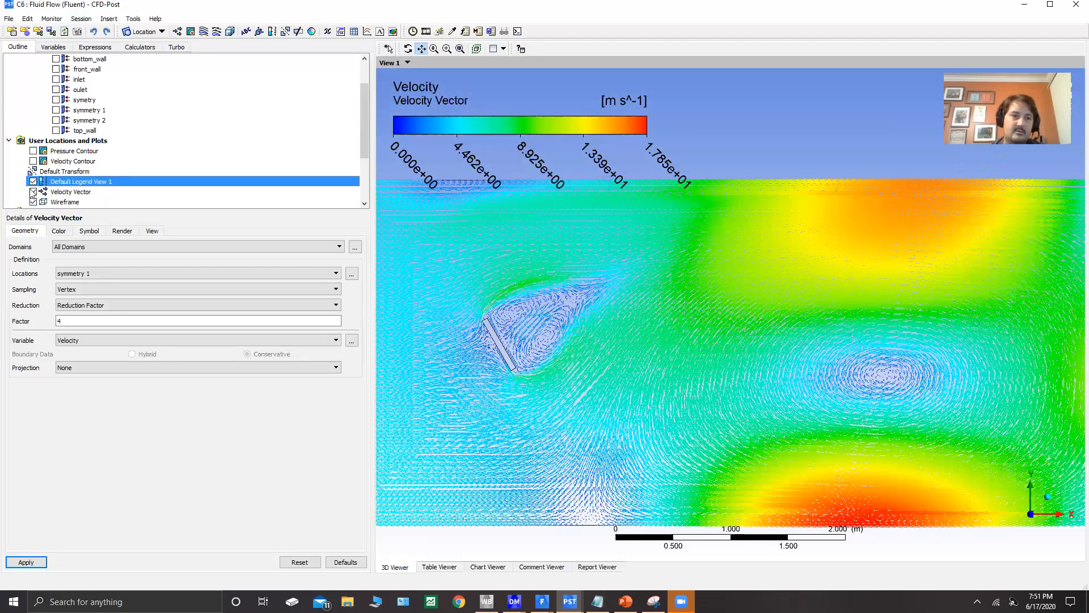
click(33, 192)
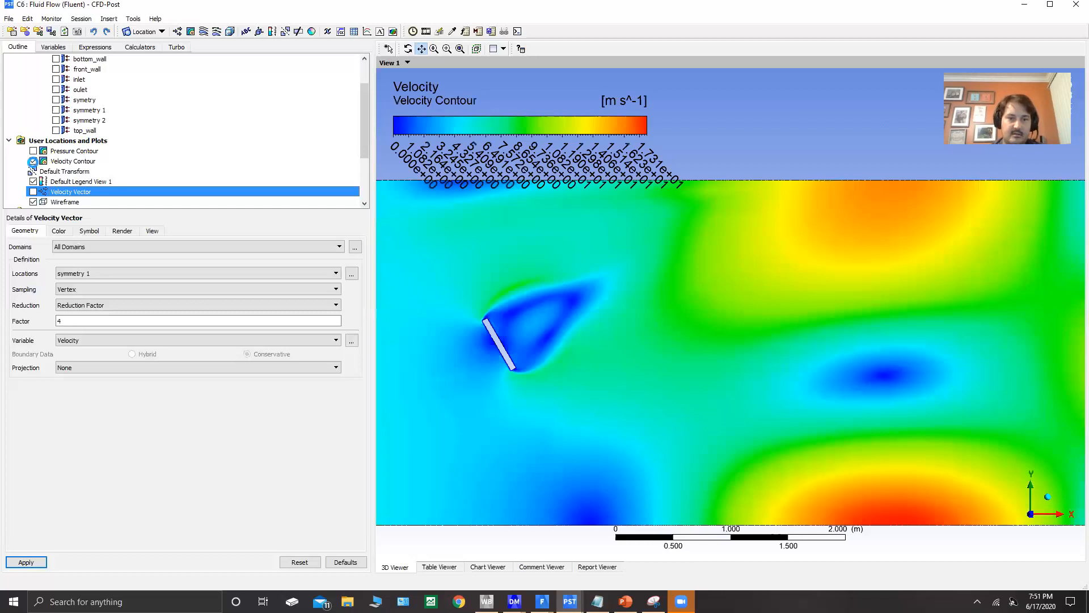
click(33, 150)
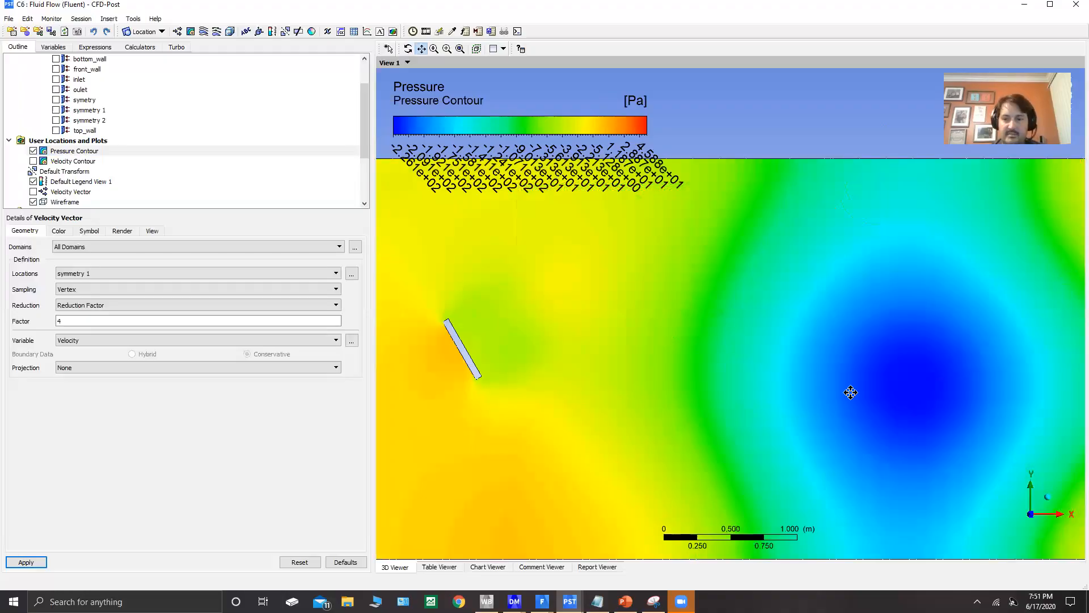
scroll(851, 392, down, 3)
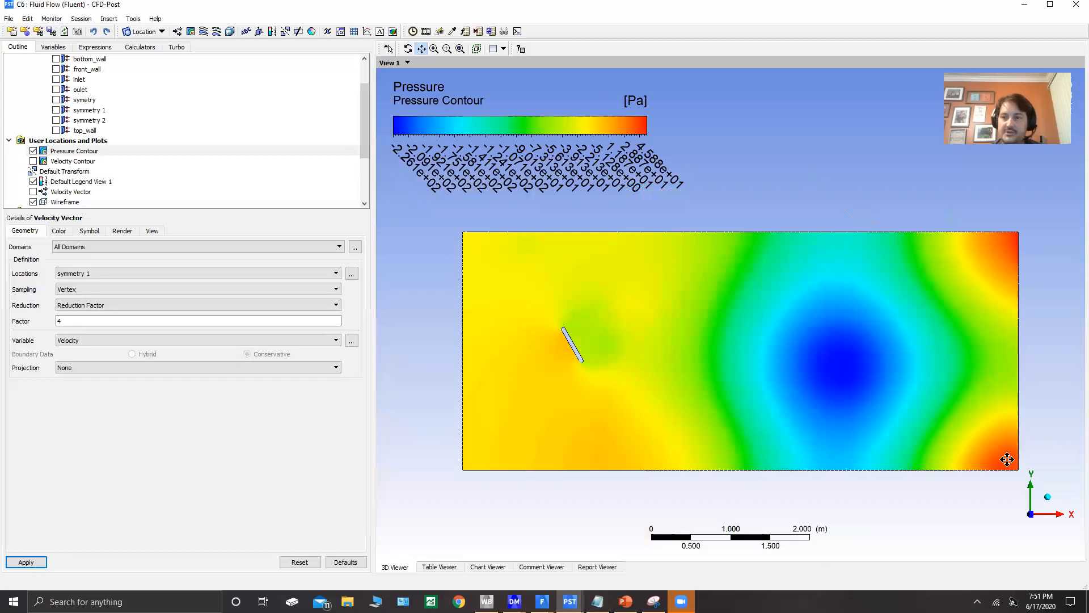
scroll(553, 353, up, 2)
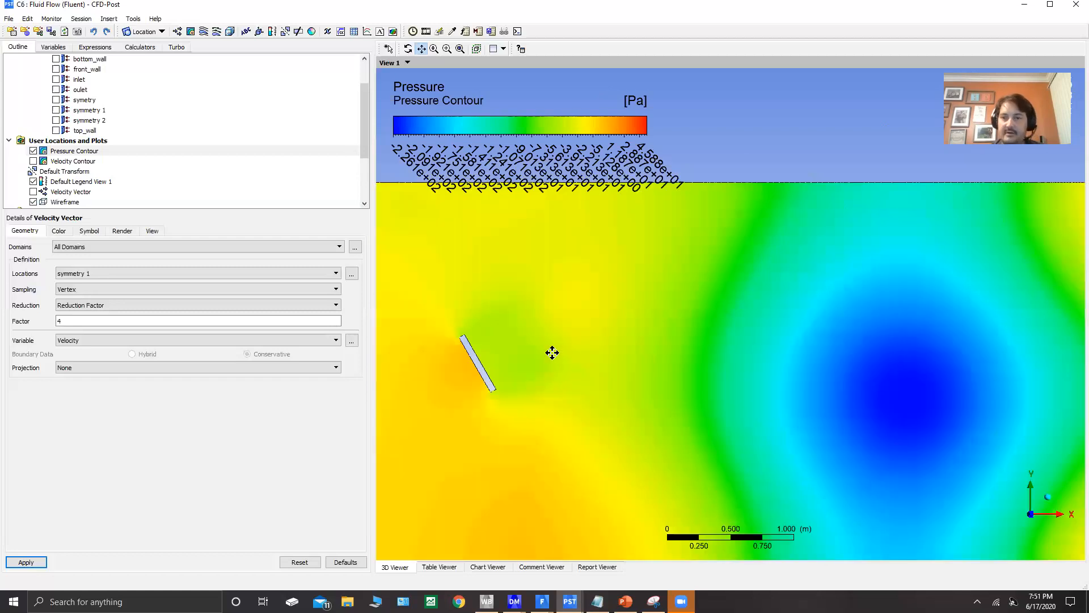
scroll(608, 427, down, 2)
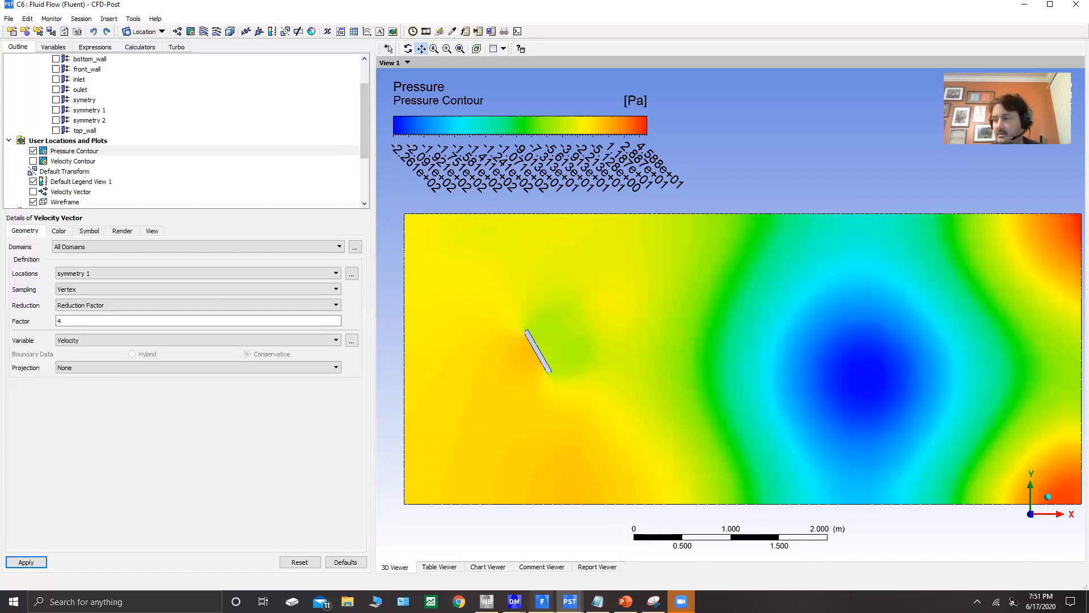
- Switch to system D's DesignModeler window and examine the vertical plate's position and dimensions within the flow domain
mouse_move(515, 601)
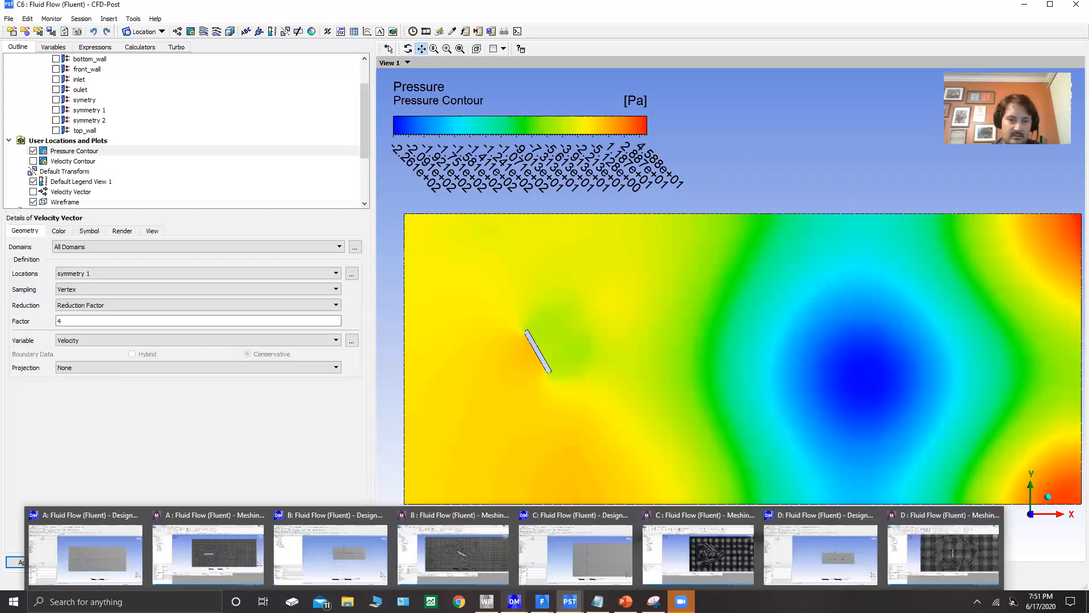
click(795, 551)
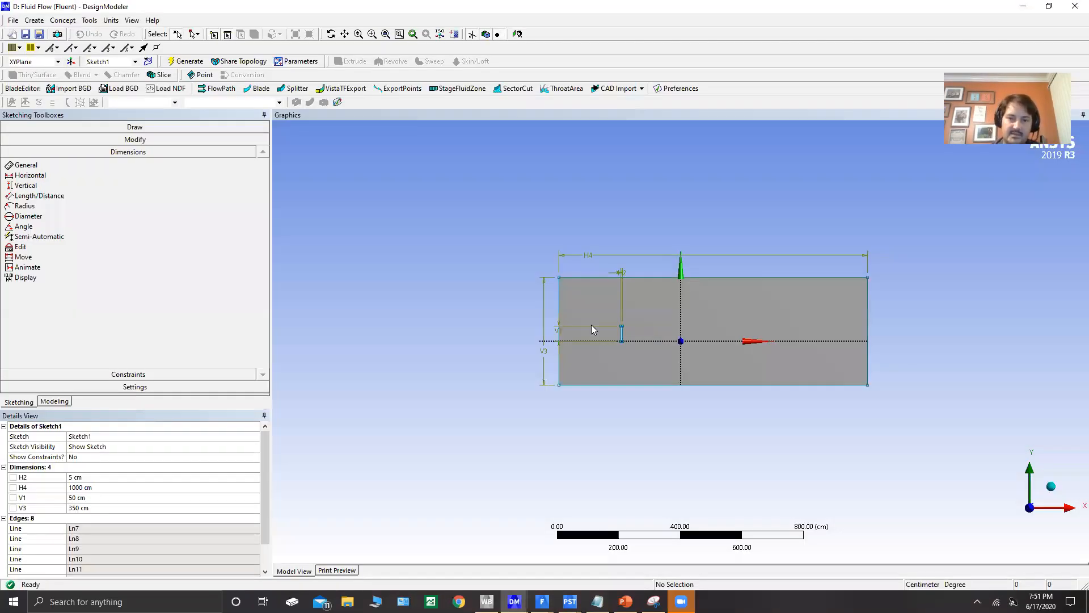
scroll(581, 303, up, 3)
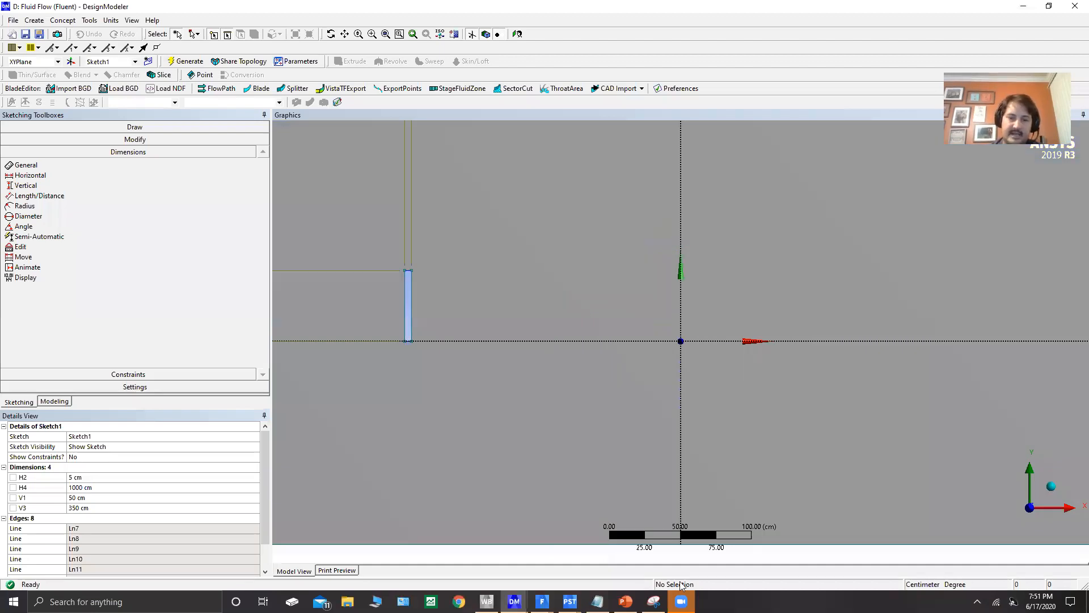
click(344, 36)
drag(359, 232, 599, 254)
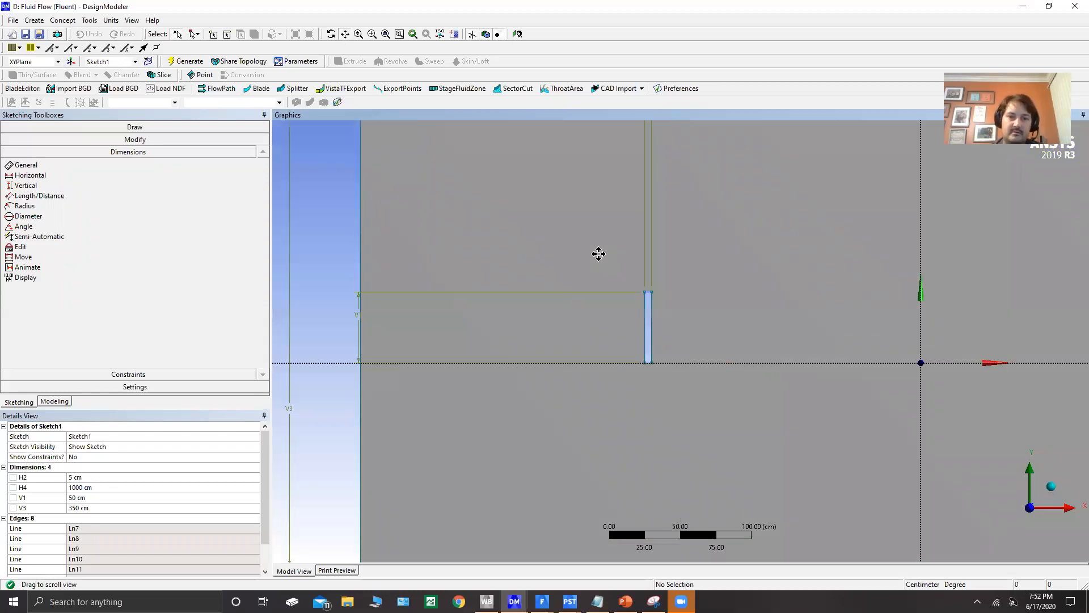
scroll(556, 322, down, 2)
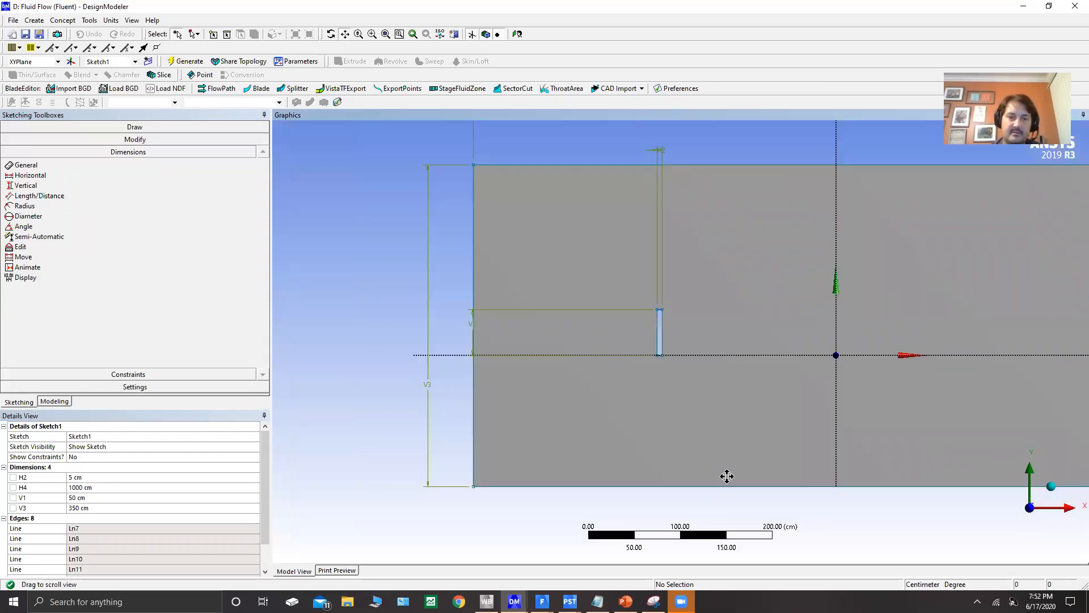
scroll(732, 340, down, 3)
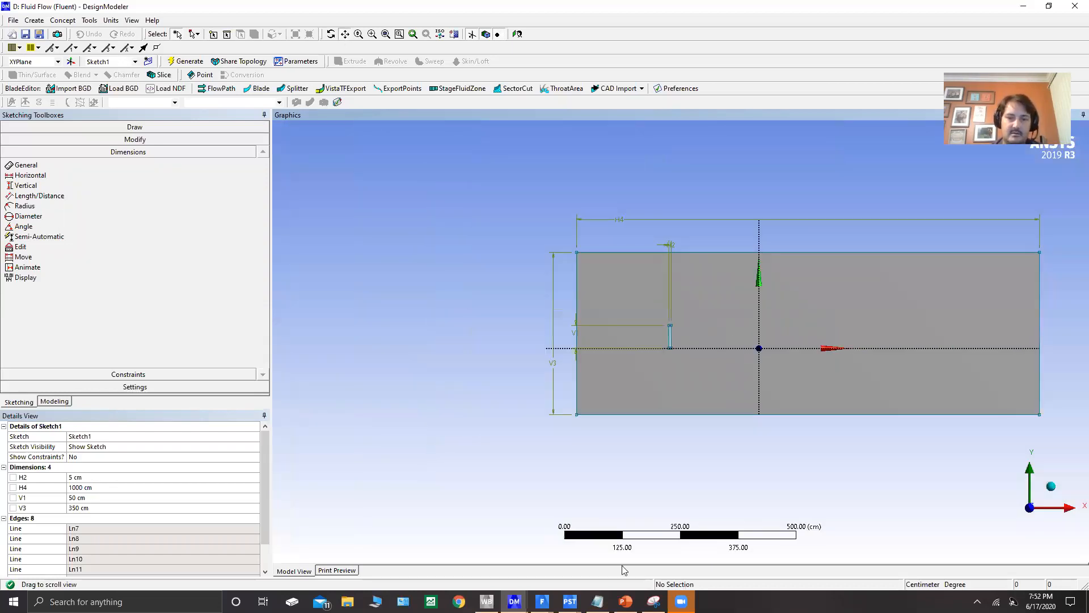
drag(741, 337, 720, 338)
- Switch to system D's Meshing window and review the Refinement and Automatic Method settings around the vertical plate
mouse_move(514, 602)
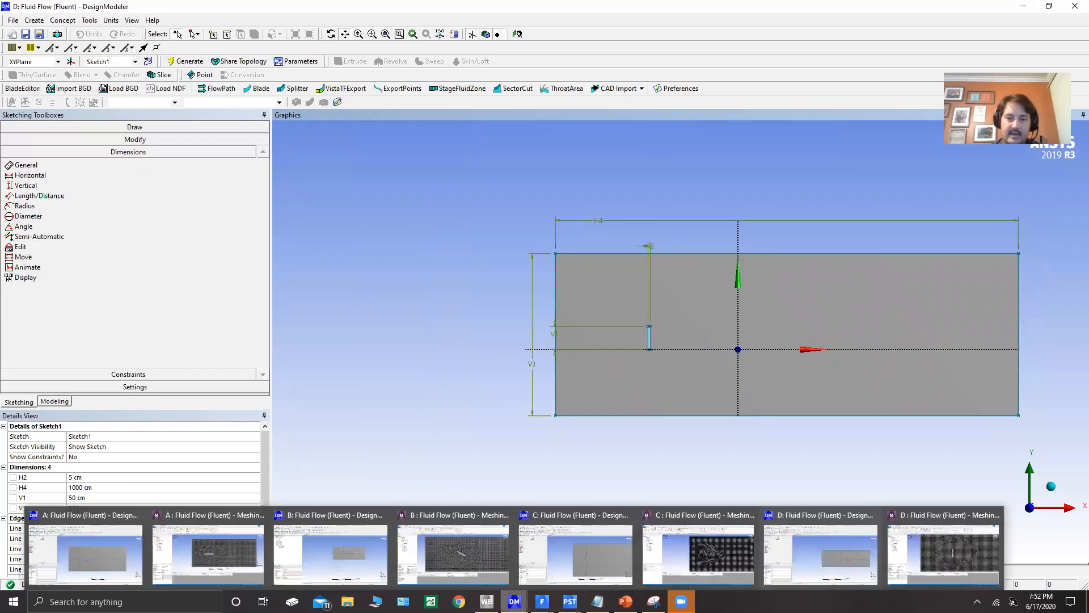
click(933, 553)
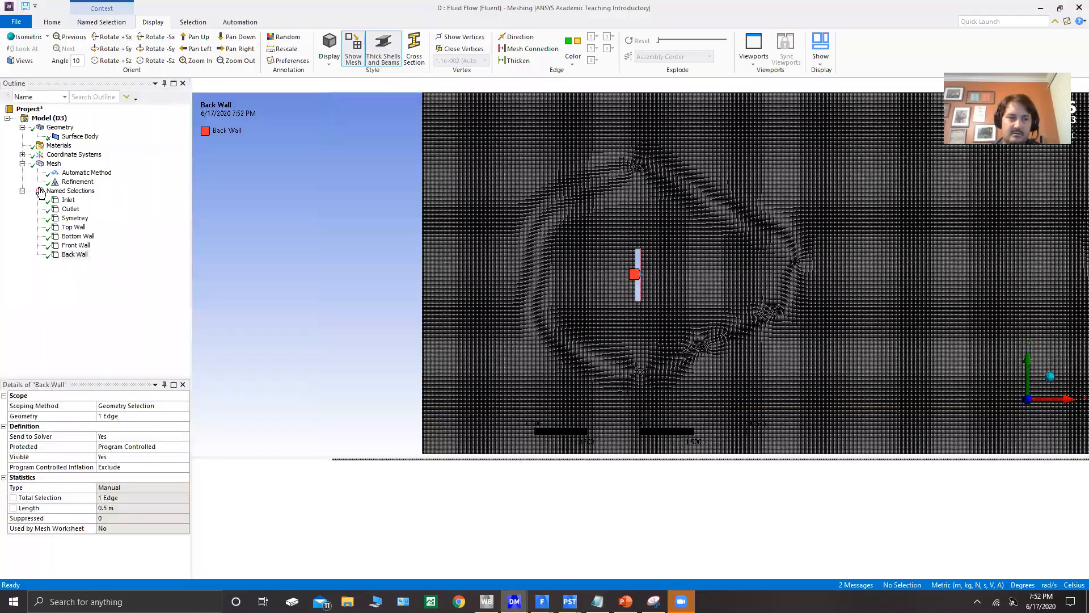
click(59, 183)
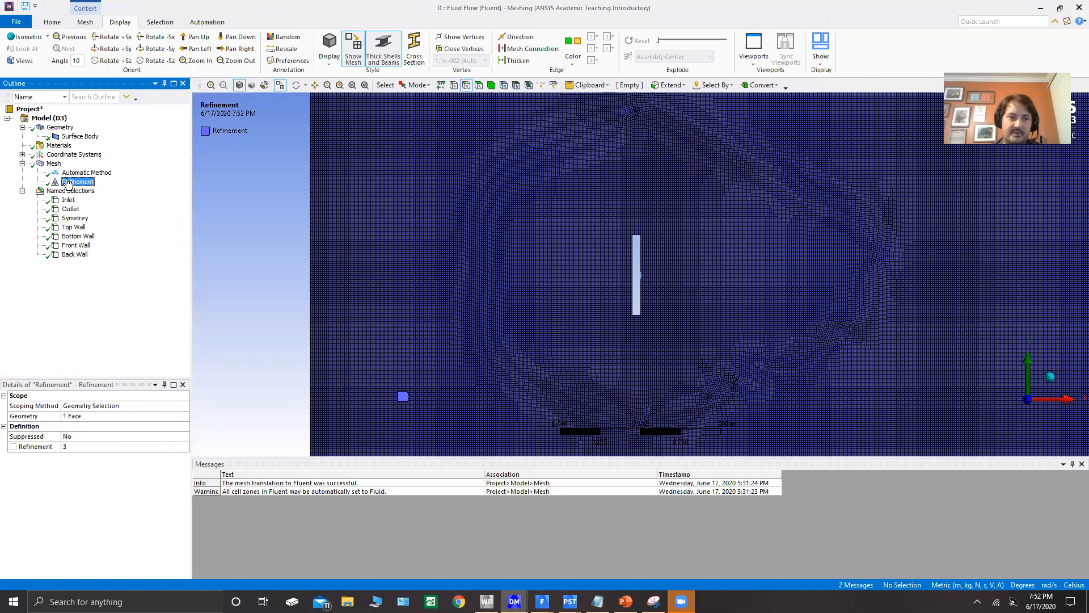
key(Up)
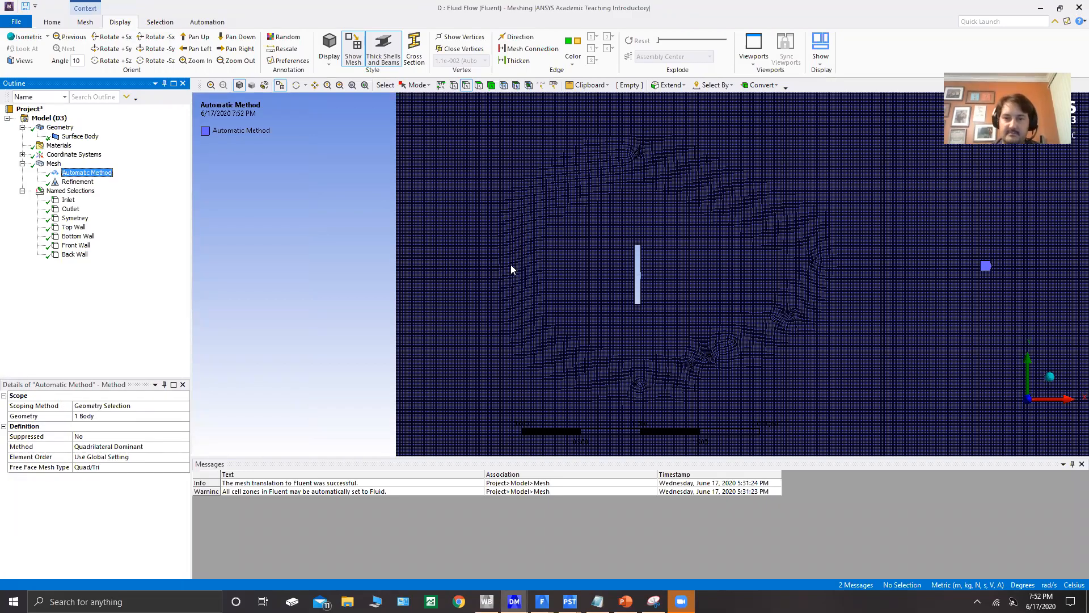
click(512, 265)
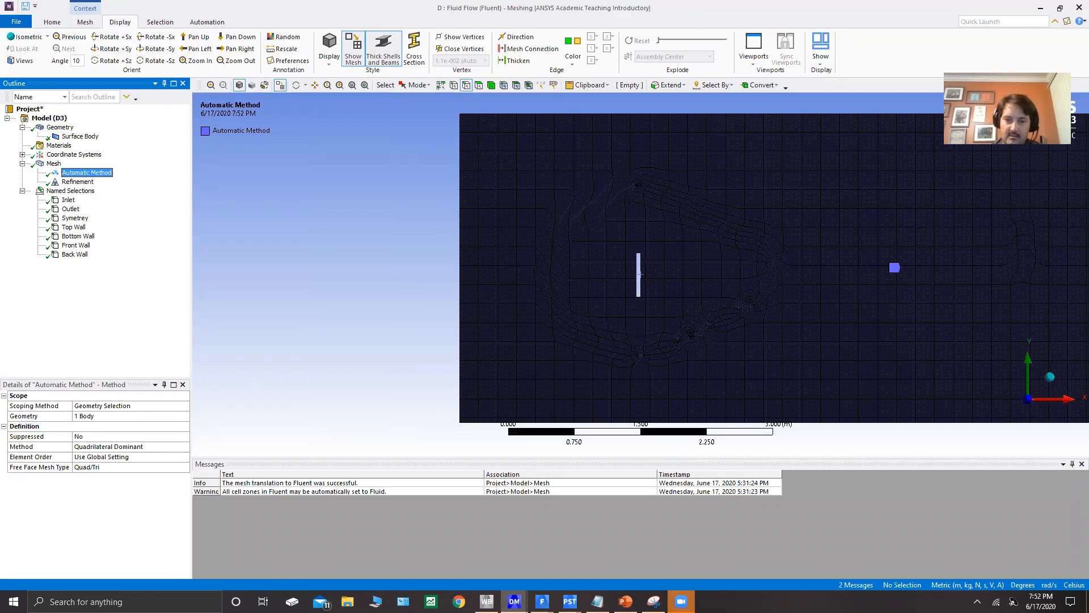
- Switch to system D's Fluent window, check the inlet's velocity specification and magnitude, and close the boundary condition without changes
mouse_move(514, 601)
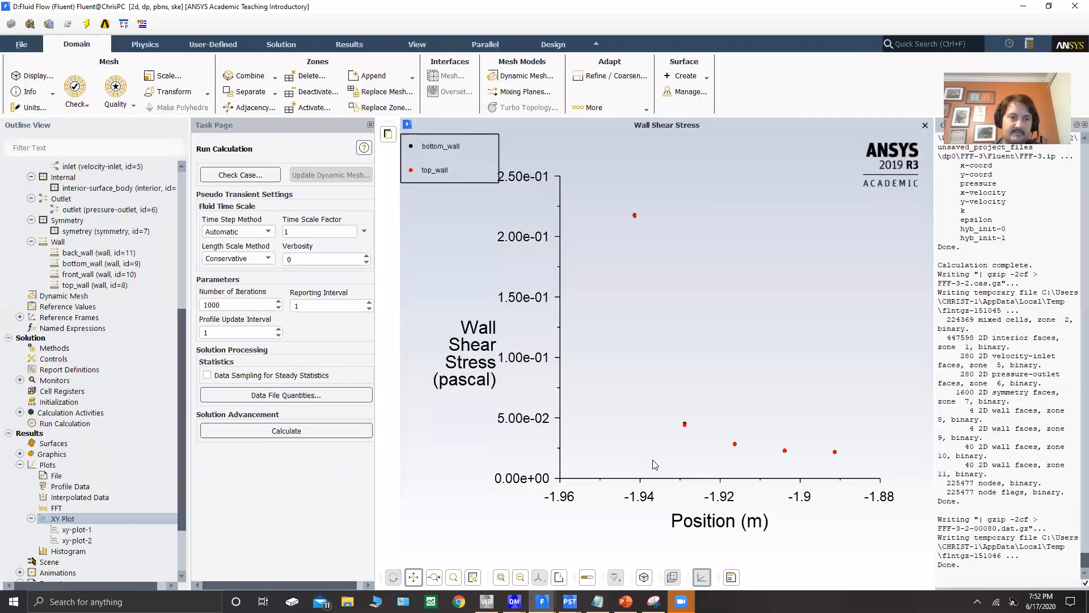
scroll(40, 238, up, 5)
scroll(91, 226, up, 3)
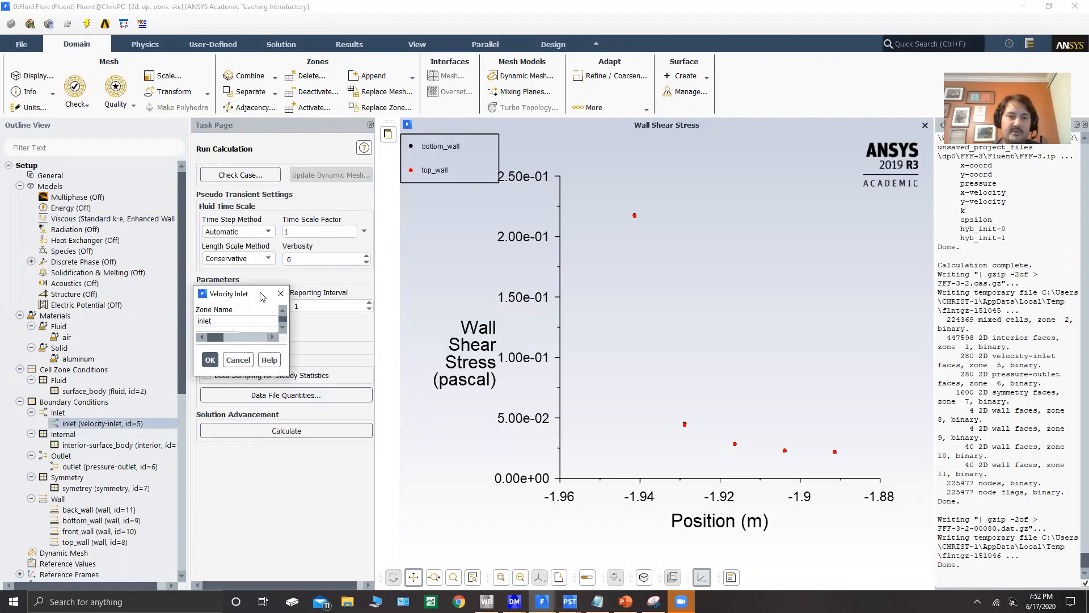
drag(260, 292, 499, 371)
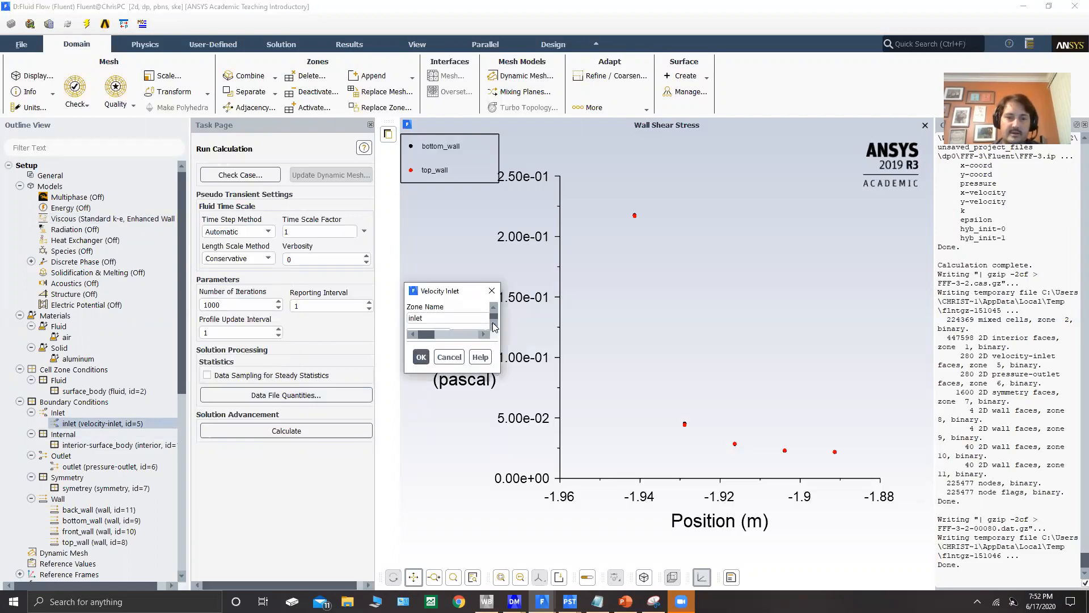
scroll(493, 324, down, 2)
scroll(496, 323, up, 1)
click(481, 336)
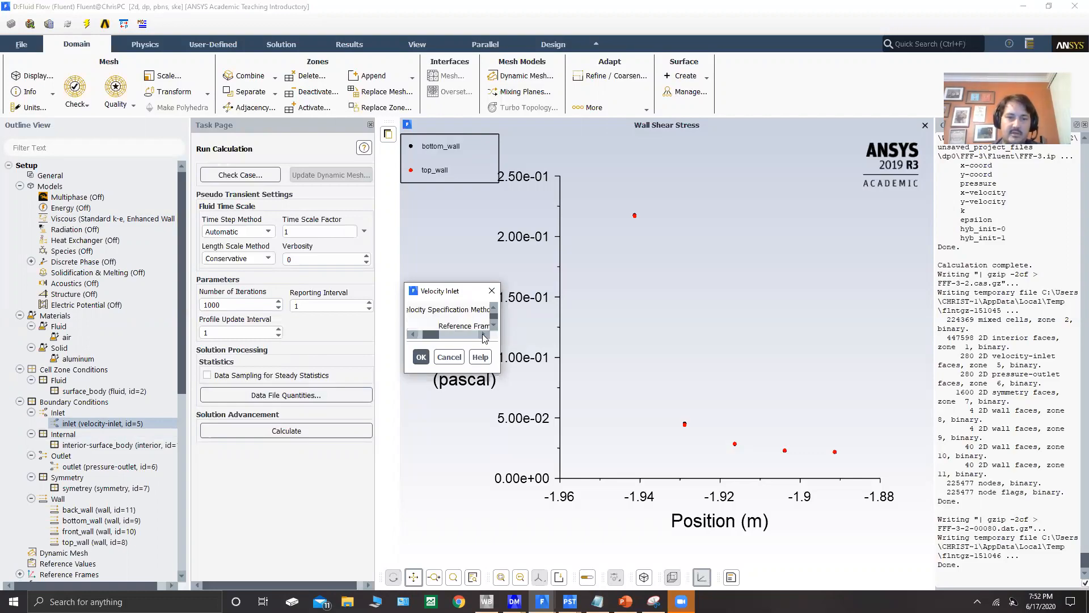
click(485, 334)
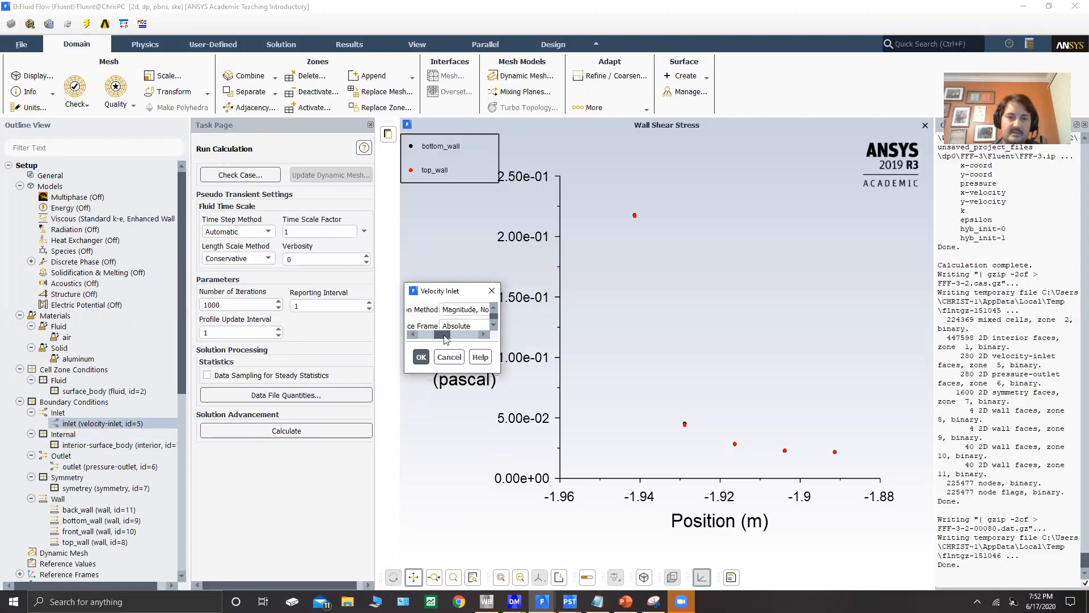
drag(445, 339, 412, 339)
scroll(482, 339, down, 1)
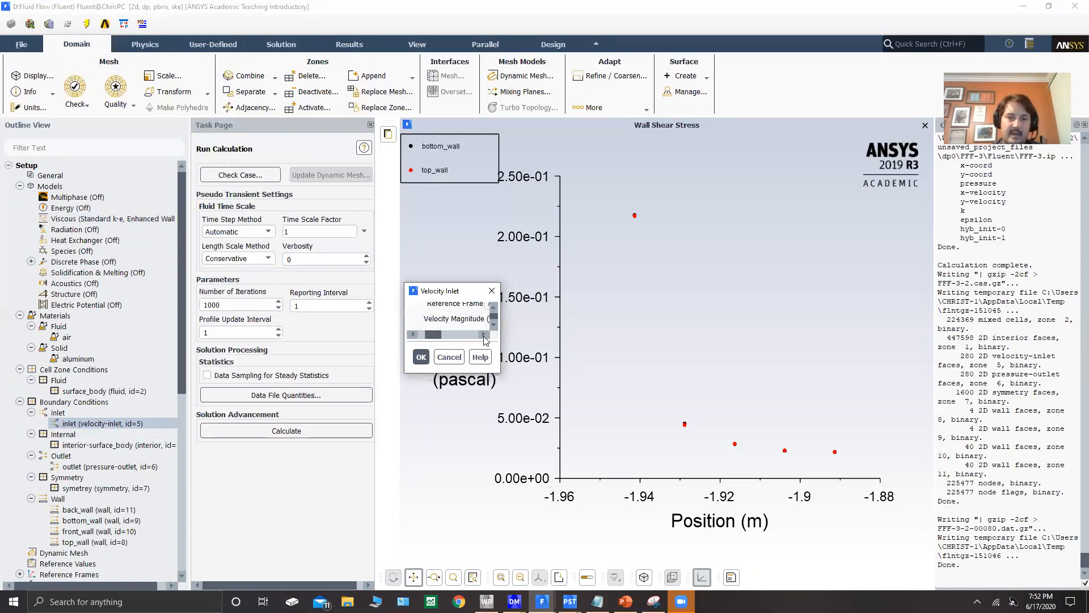
click(484, 336)
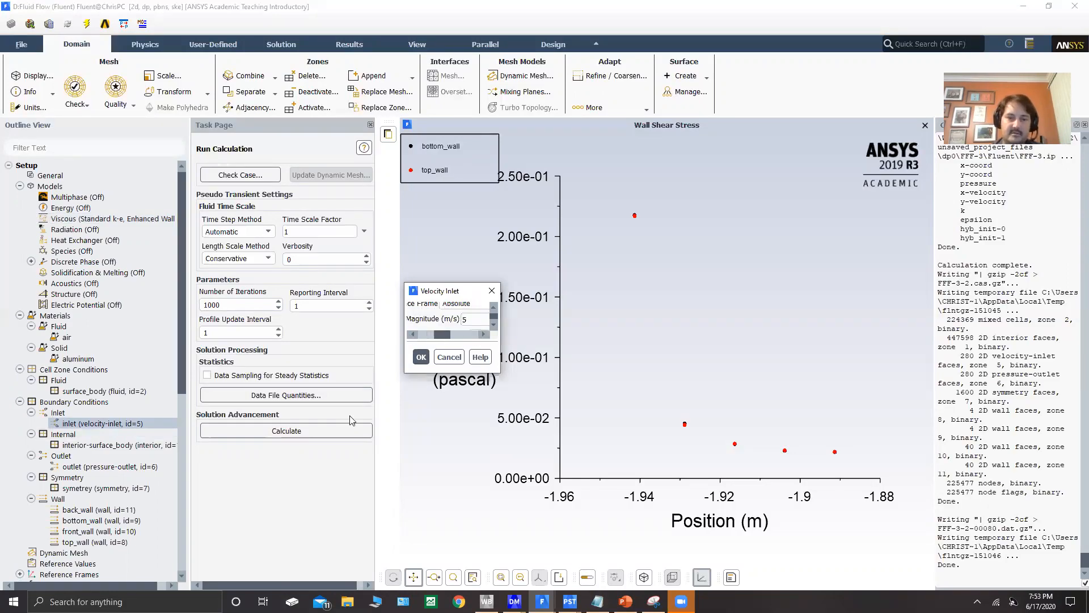
click(450, 356)
- Open system D's reference values and review the area, density and length settings
scroll(70, 400, down, 5)
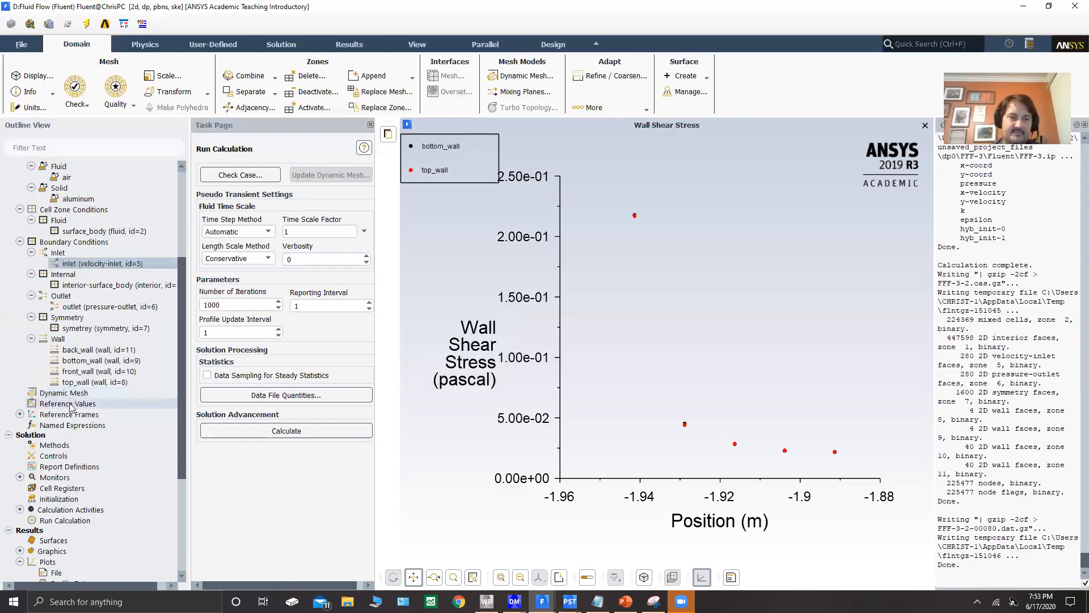
click(71, 404)
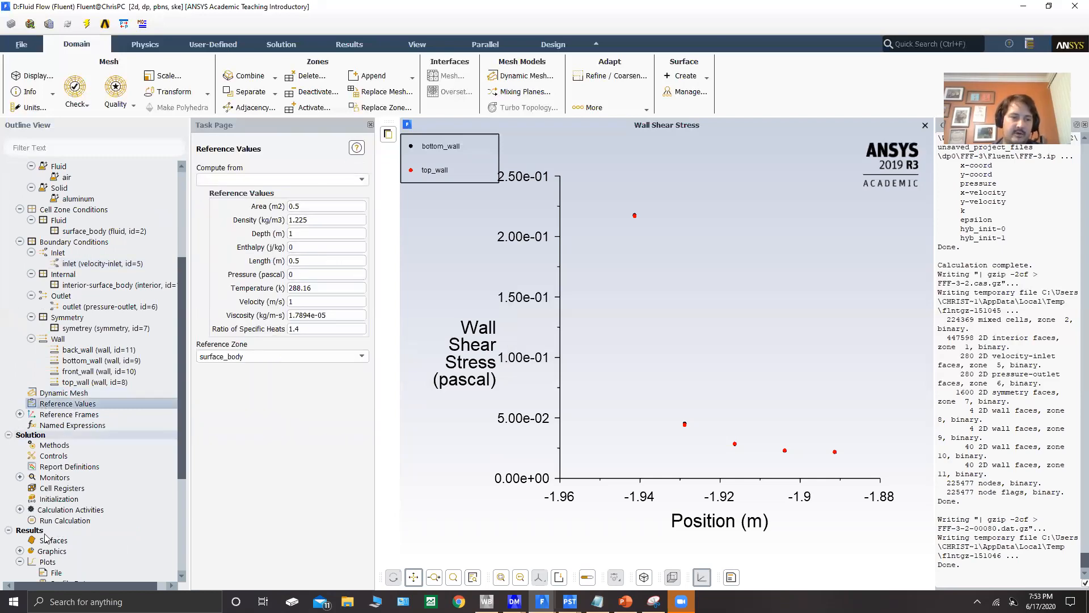
scroll(46, 538, down, 3)
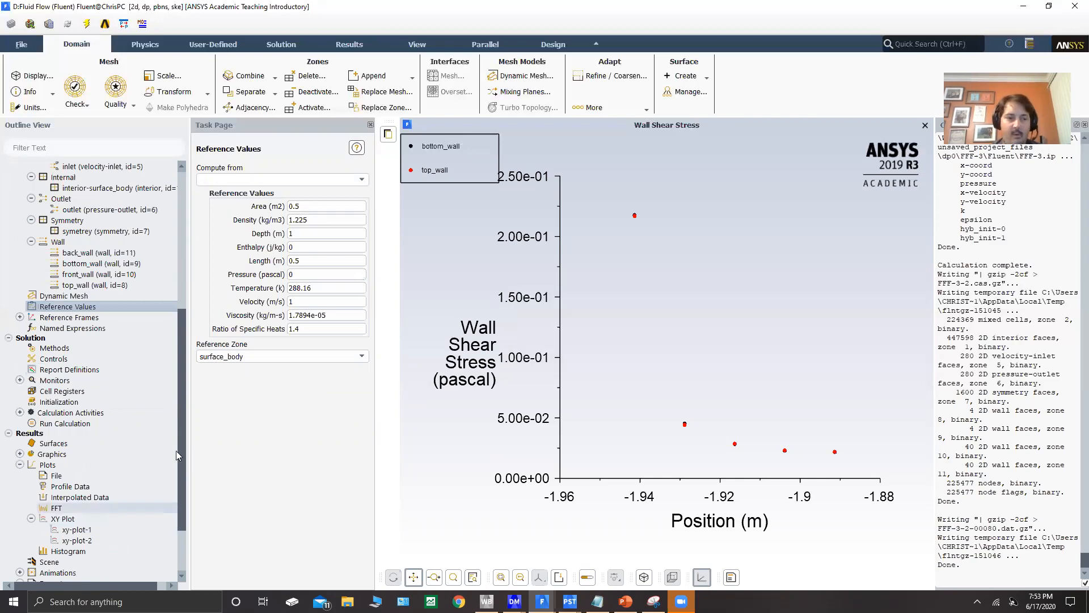
- Switch to system D's Meshing window and examine which plate edges the Top Wall, Back Wall and Front Wall named selections cover
scroll(162, 455, down, 3)
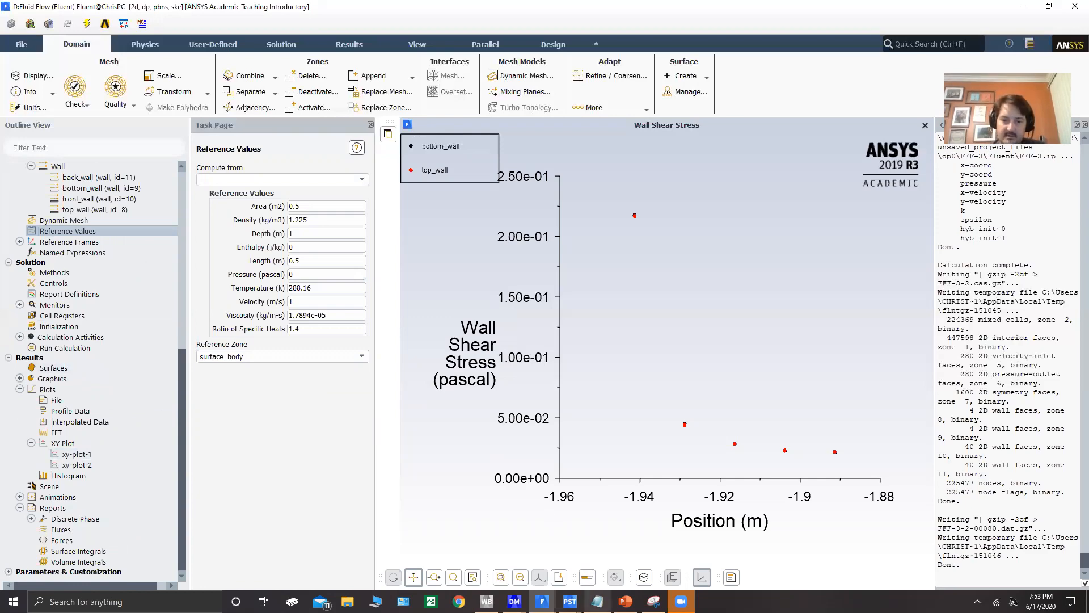
click(543, 602)
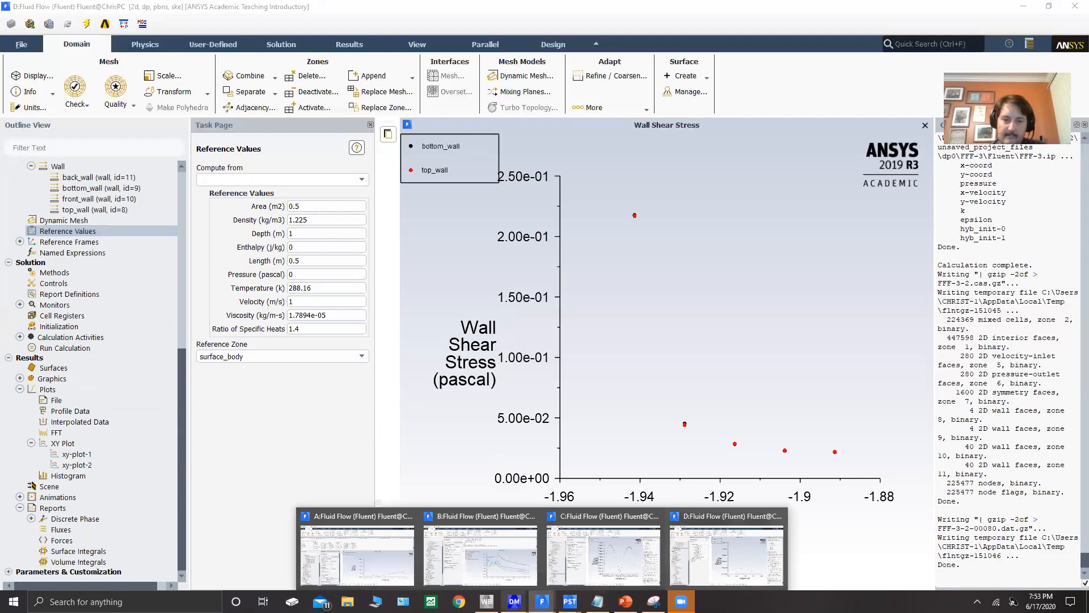
click(487, 601)
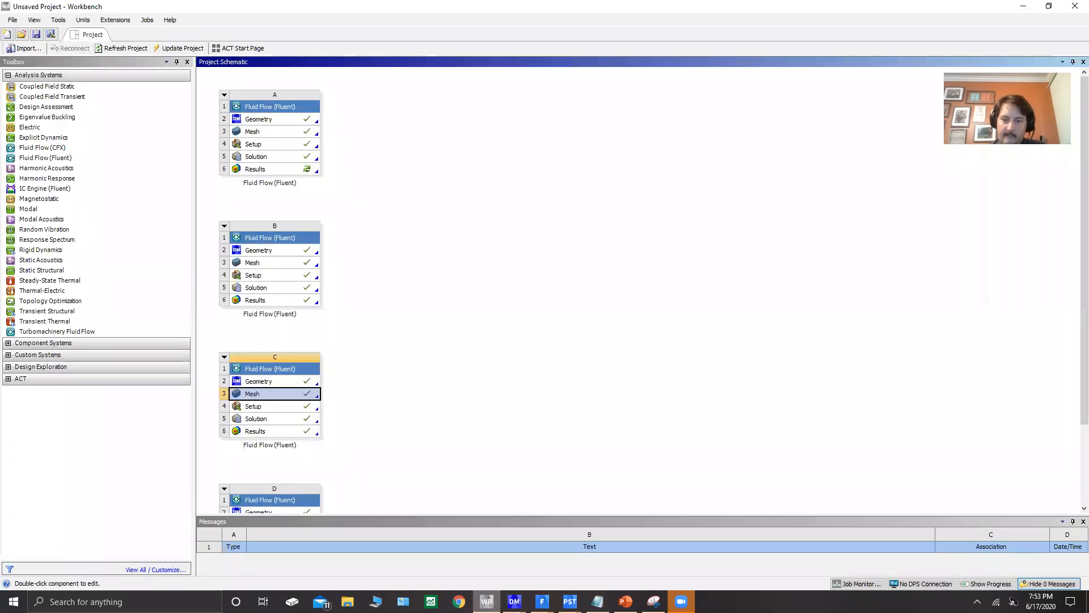
click(514, 602)
click(919, 564)
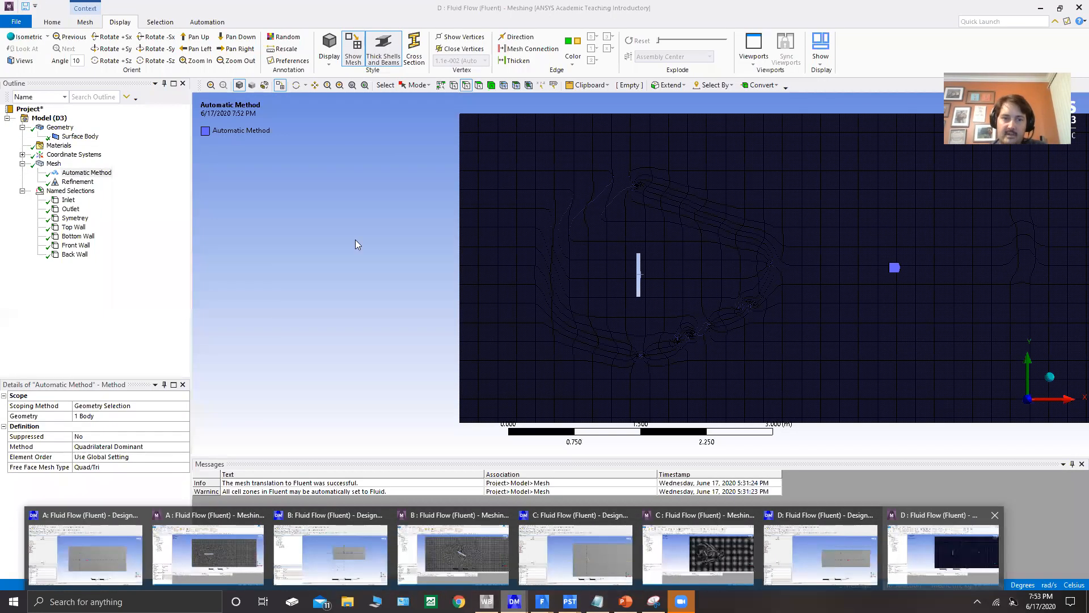
click(75, 228)
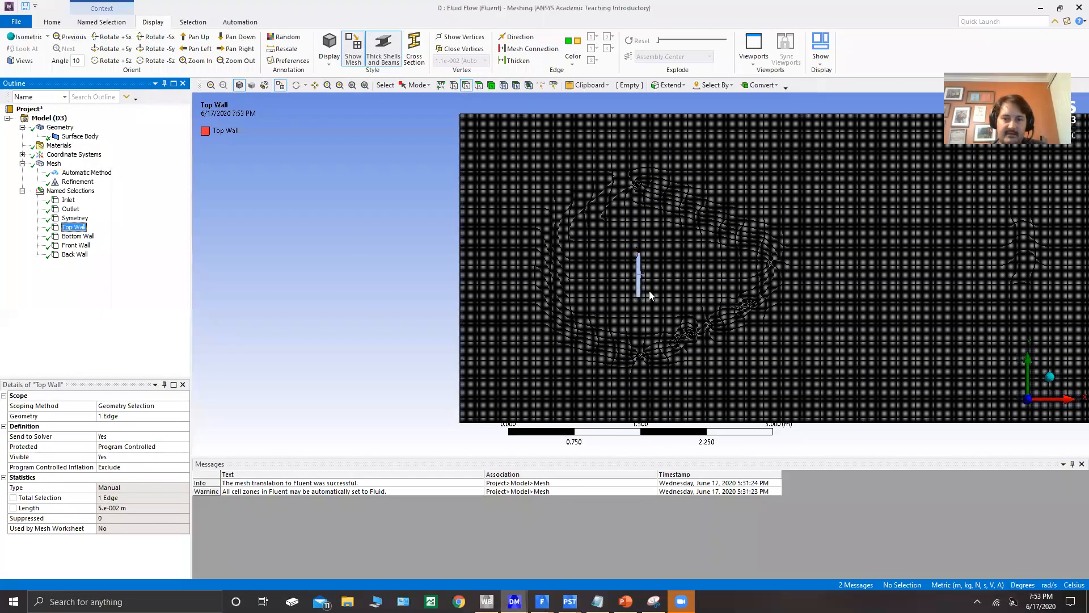
scroll(650, 290, up, 3)
scroll(643, 202, up, 3)
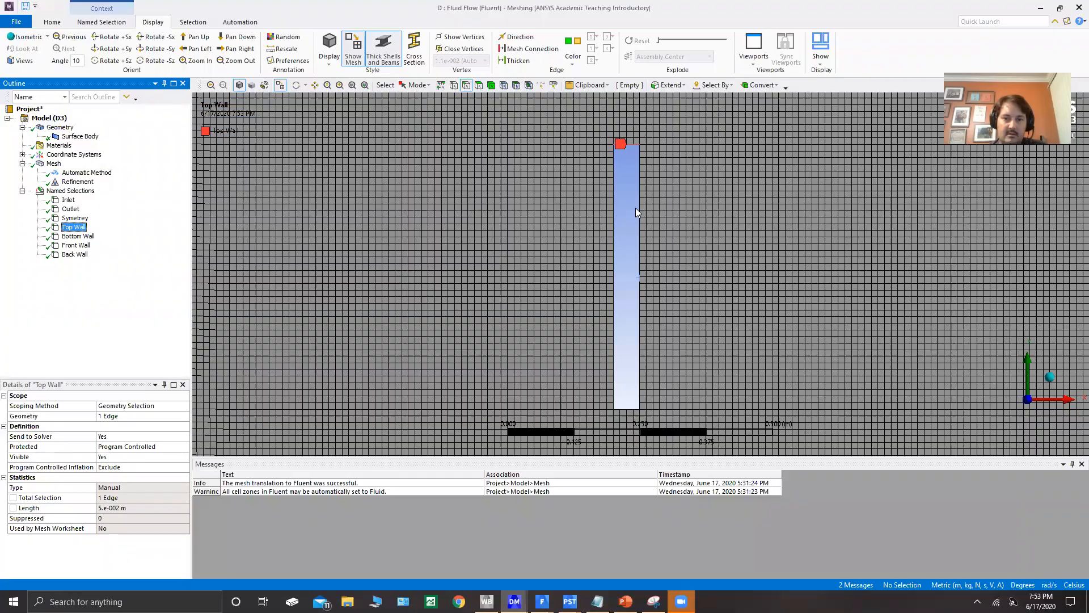
scroll(635, 211, up, 5)
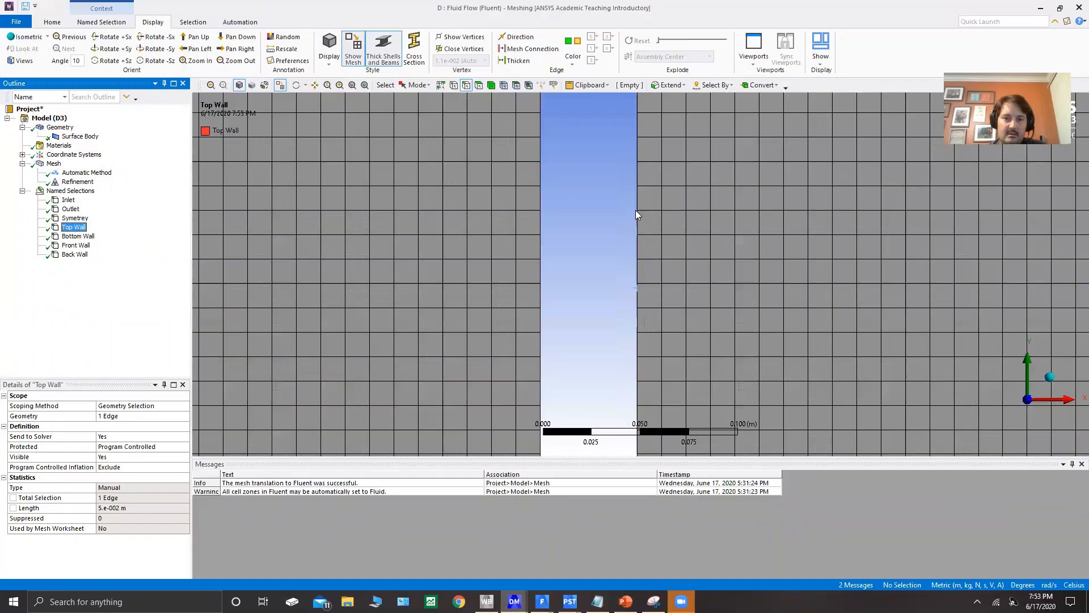
scroll(636, 211, down, 3)
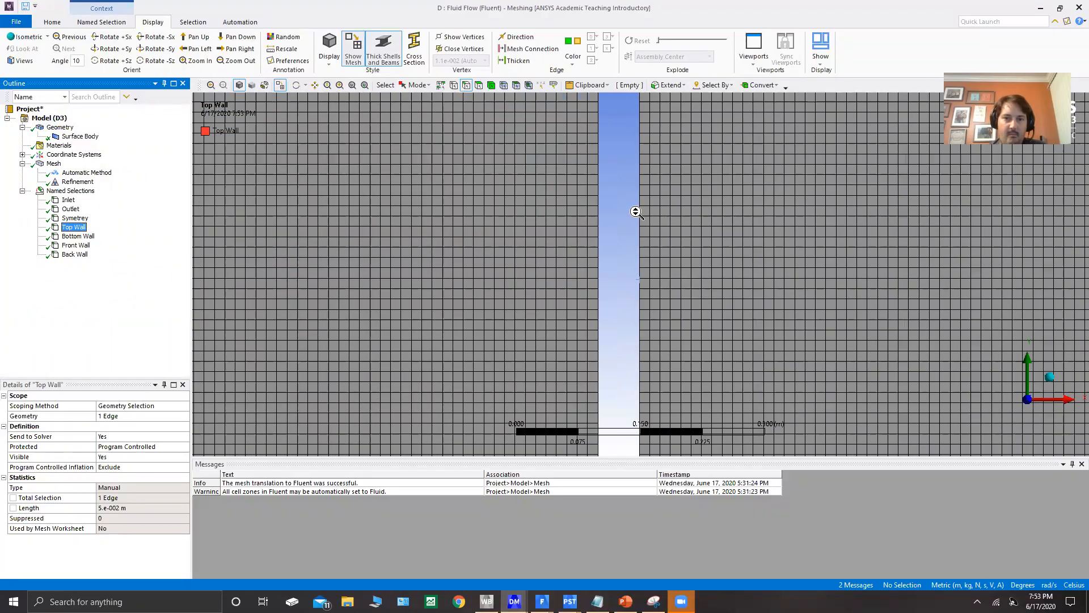
click(75, 254)
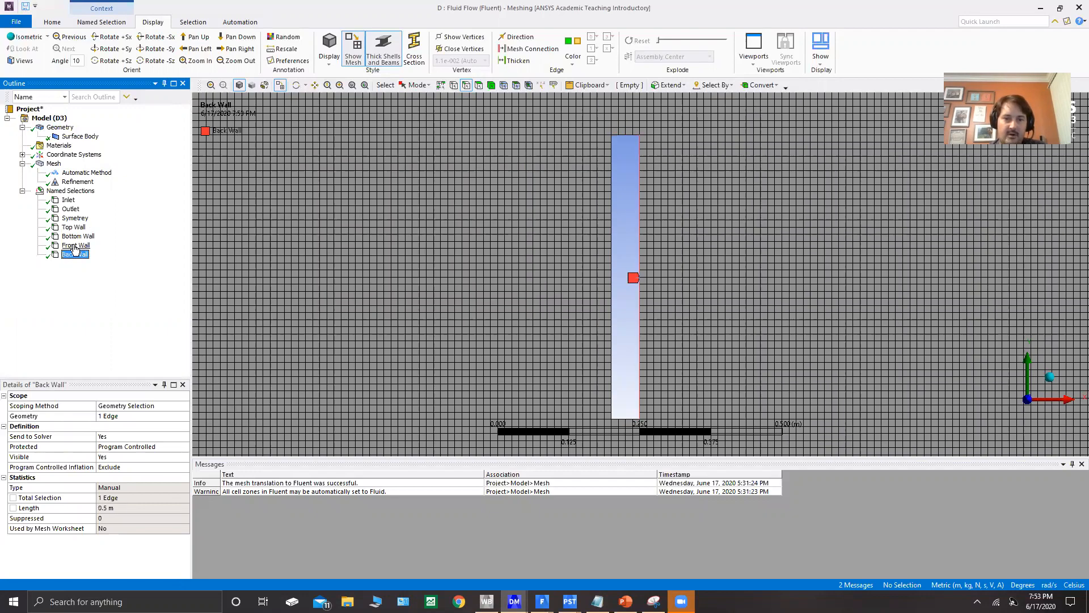
click(74, 246)
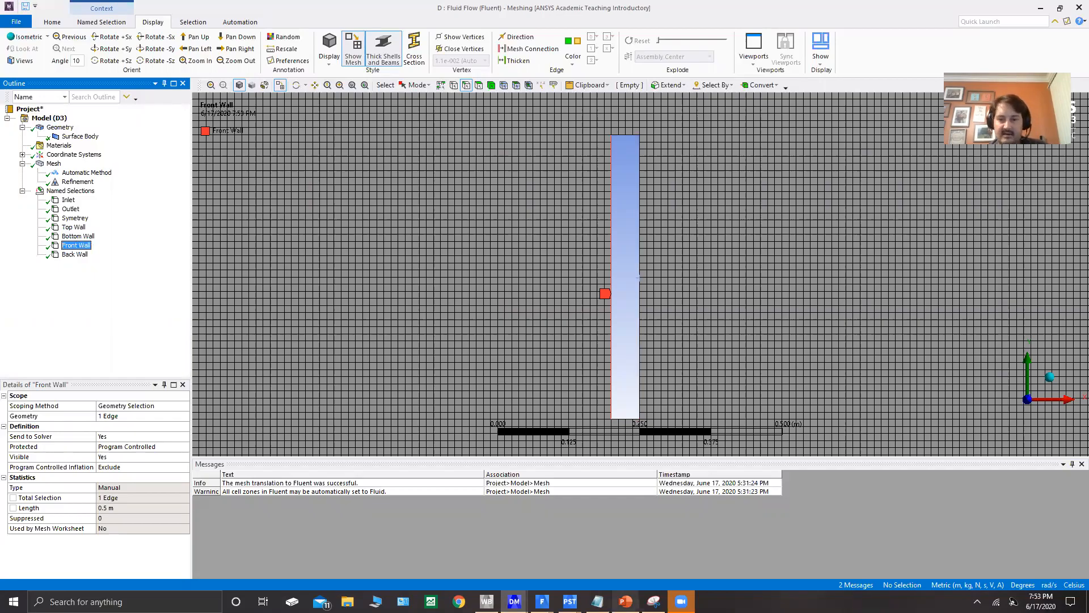
- Switch to system D's CFD-Post window and examine the pressure contour around the vertical plate
click(569, 601)
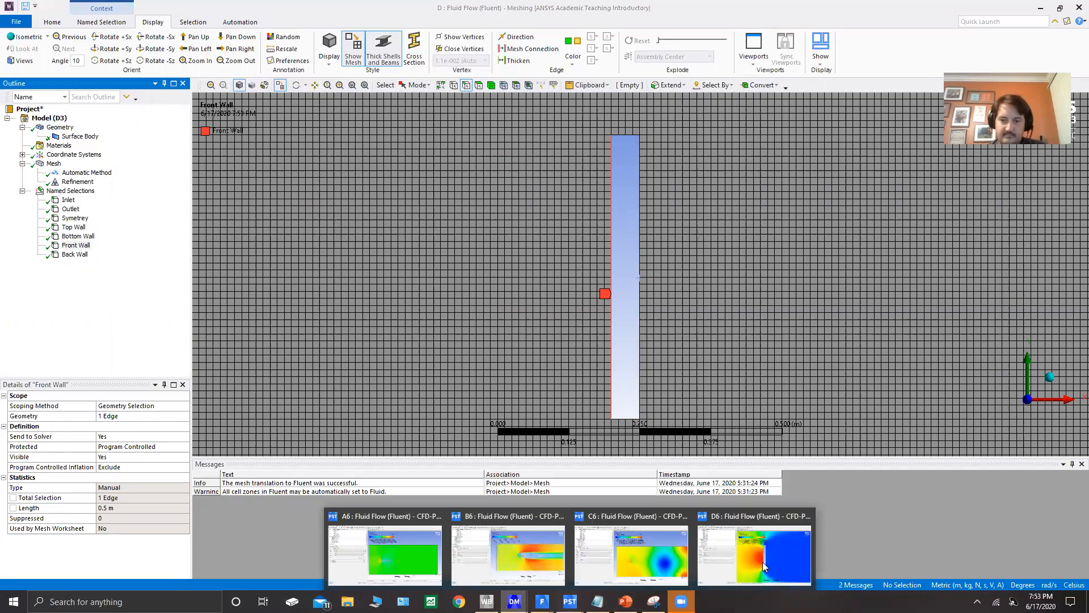
click(764, 566)
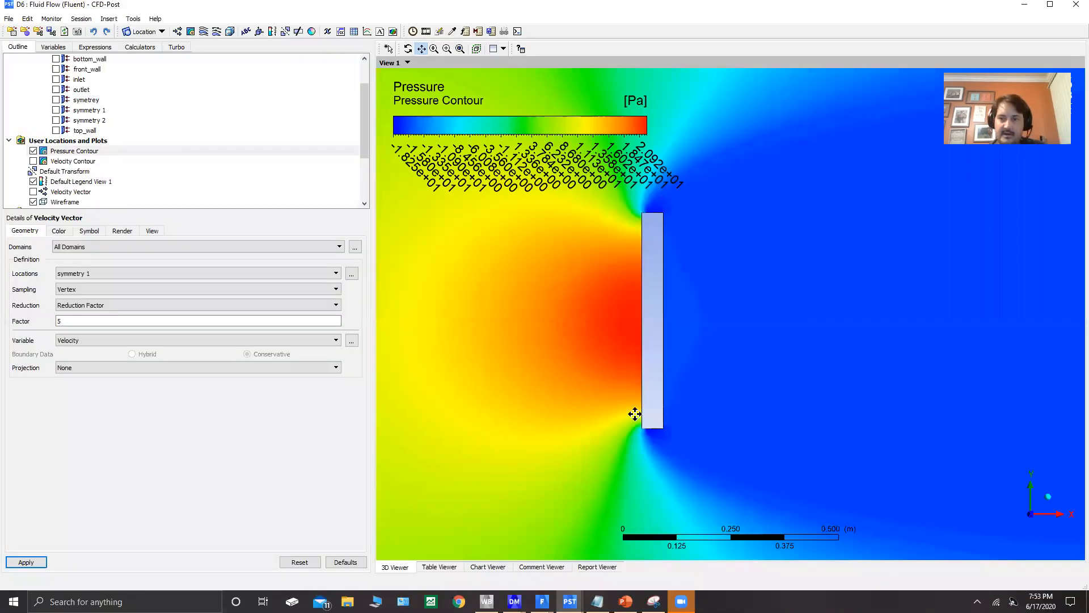
scroll(635, 414, down, 2)
scroll(627, 374, down, 2)
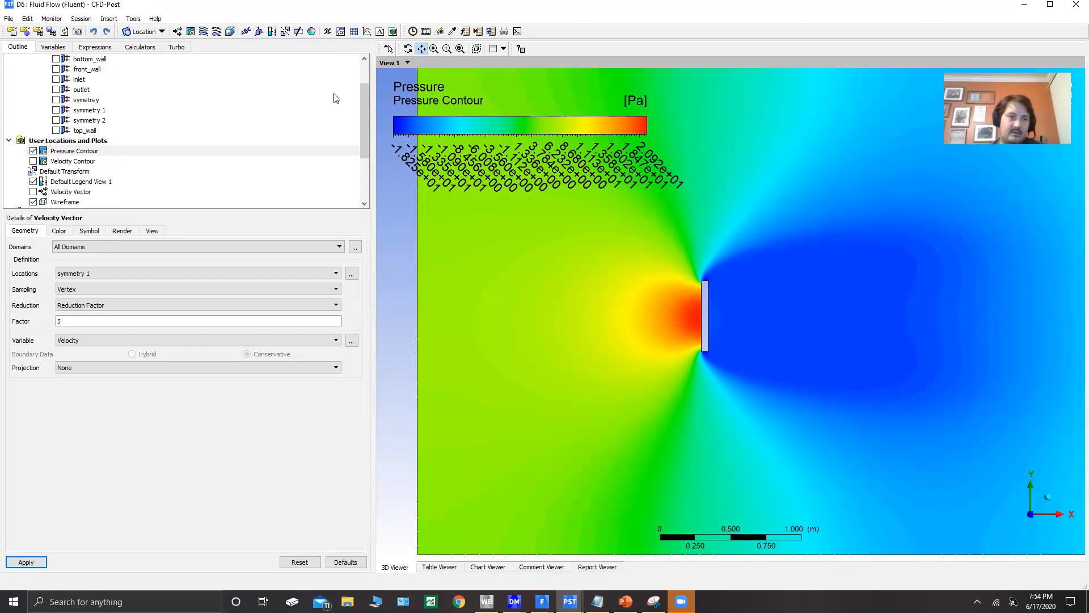
- Probe the pressure at points just behind and just in front of the vertical plate
click(134, 19)
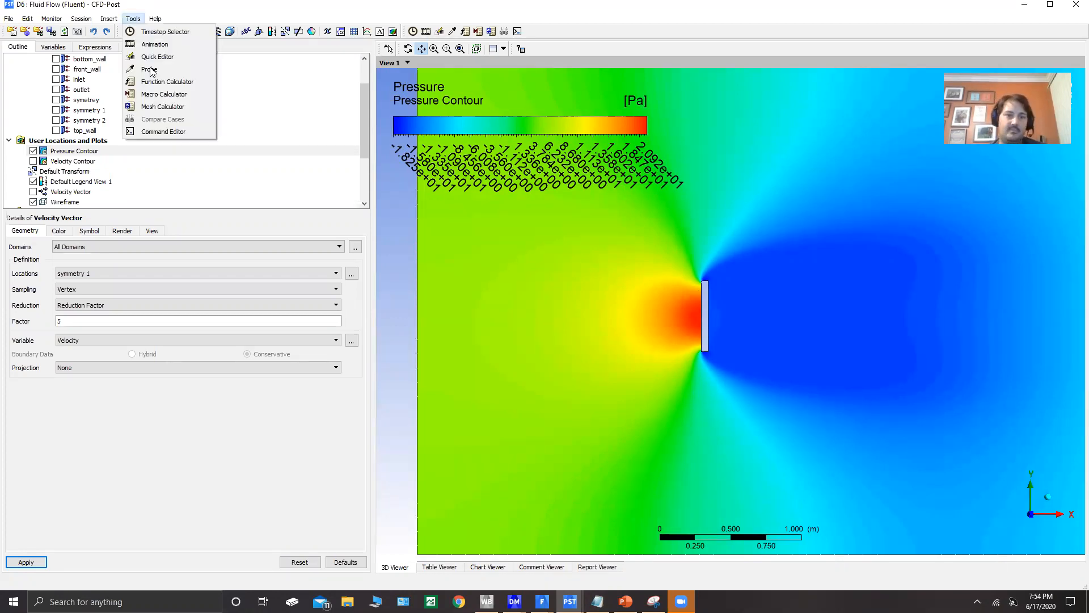
click(150, 70)
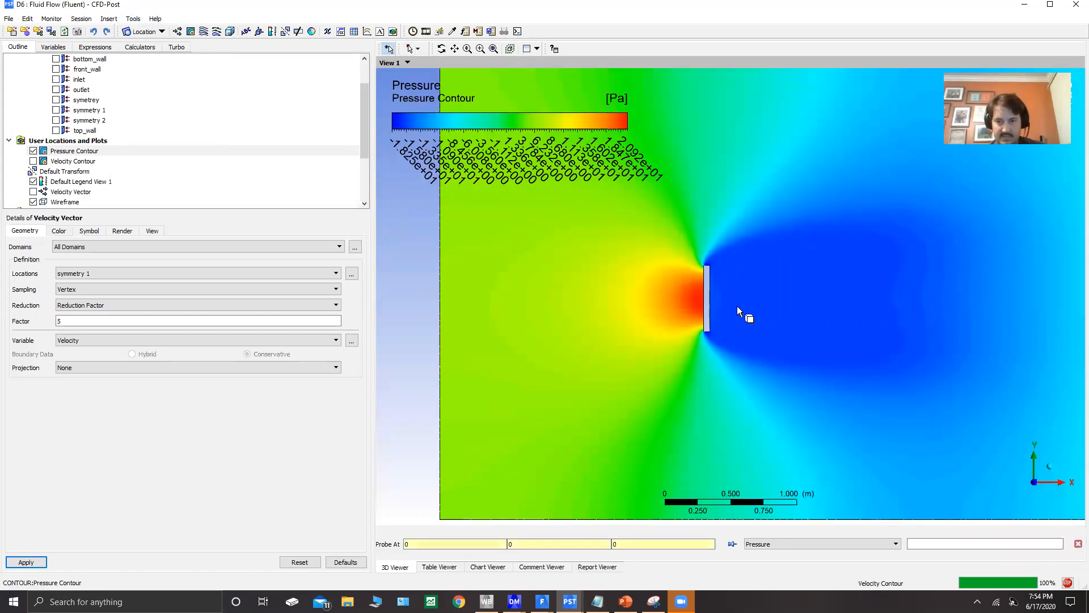
click(766, 295)
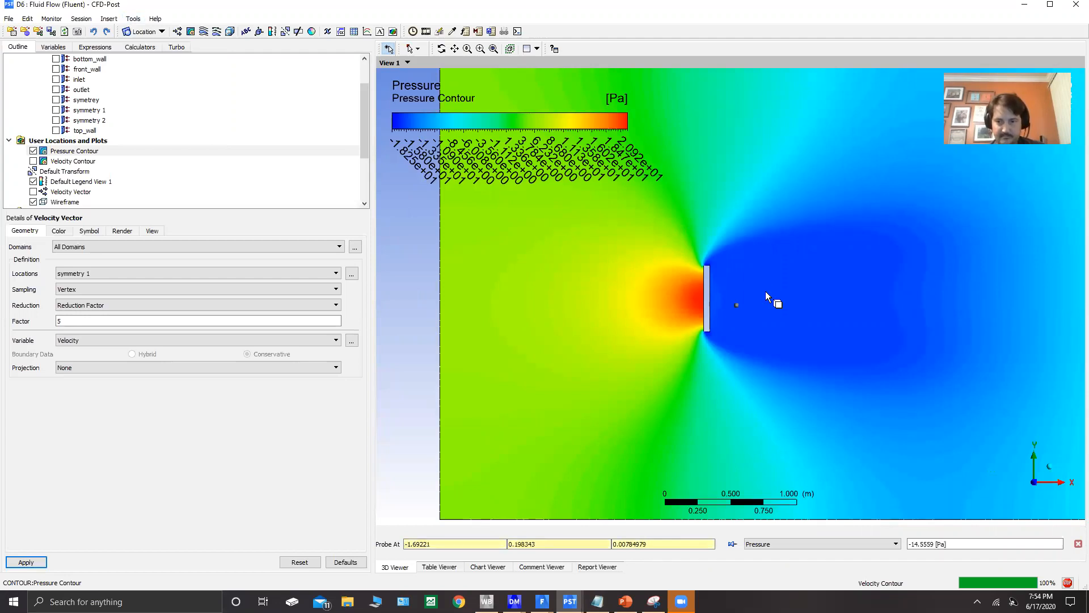
click(714, 299)
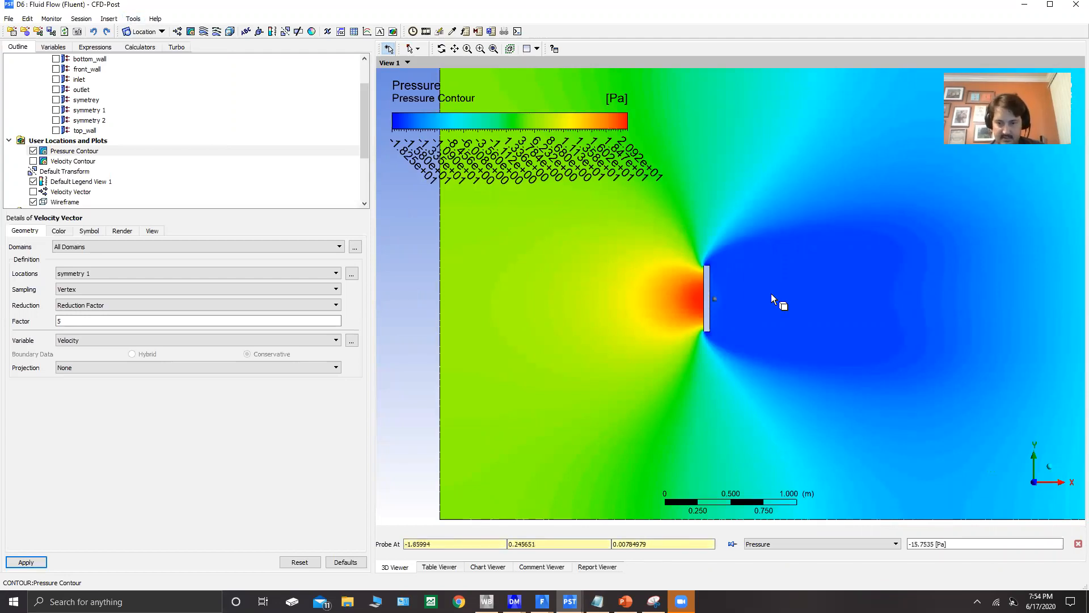
click(694, 297)
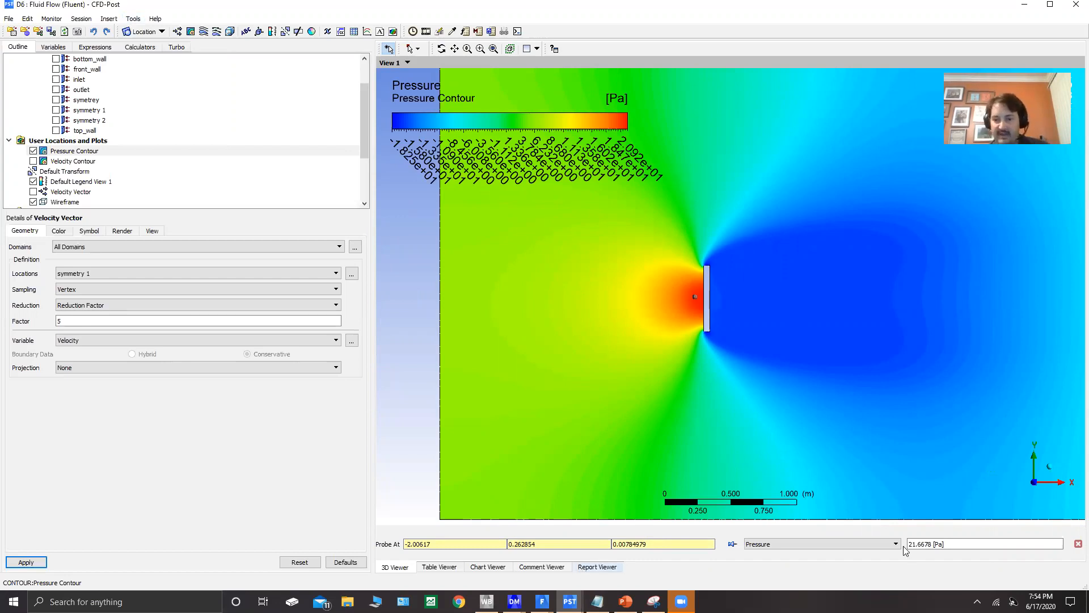
- Change the probe variable to Velocity and sample the velocity at points behind the vertical plate
click(754, 543)
click(762, 505)
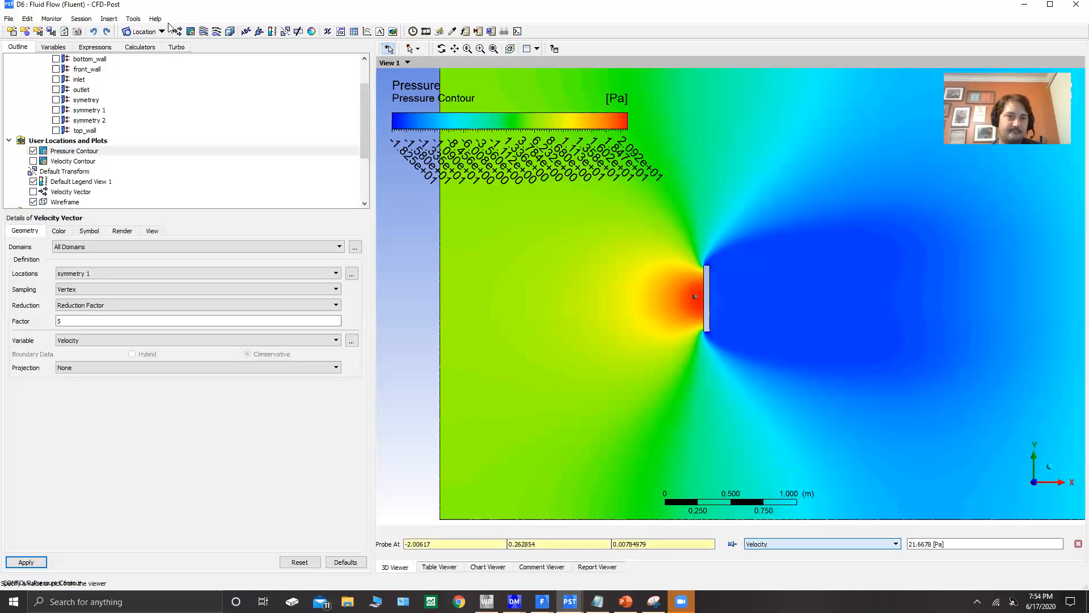
click(109, 19)
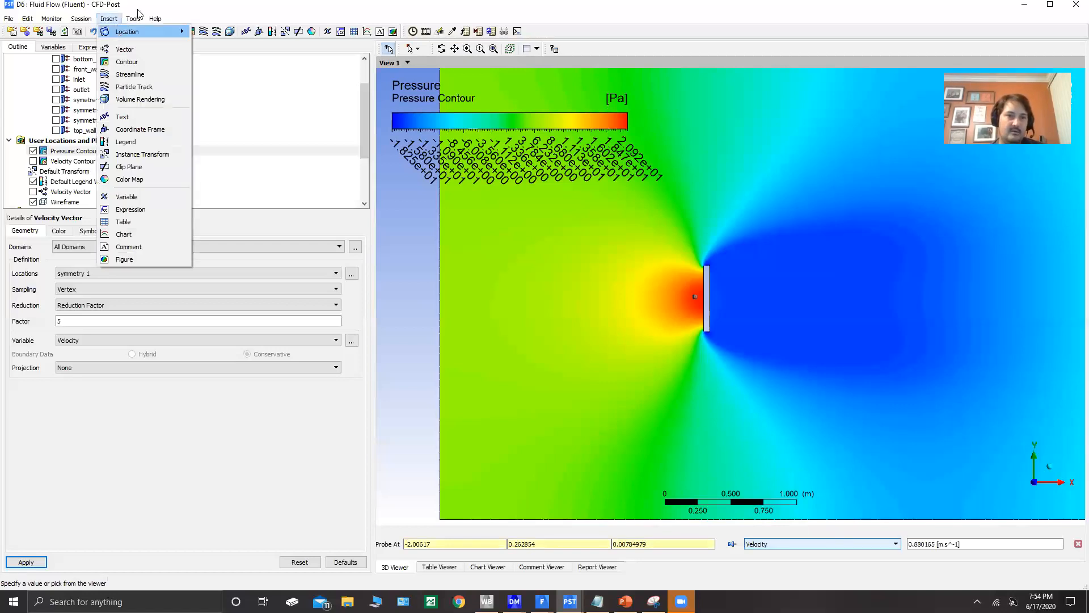
mouse_move(133, 19)
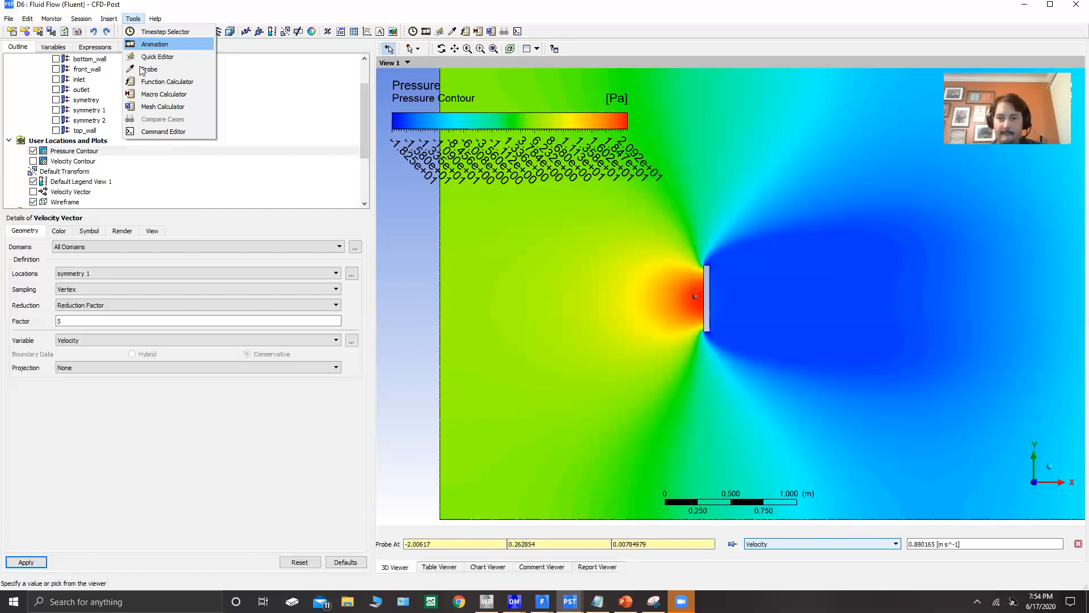
click(739, 301)
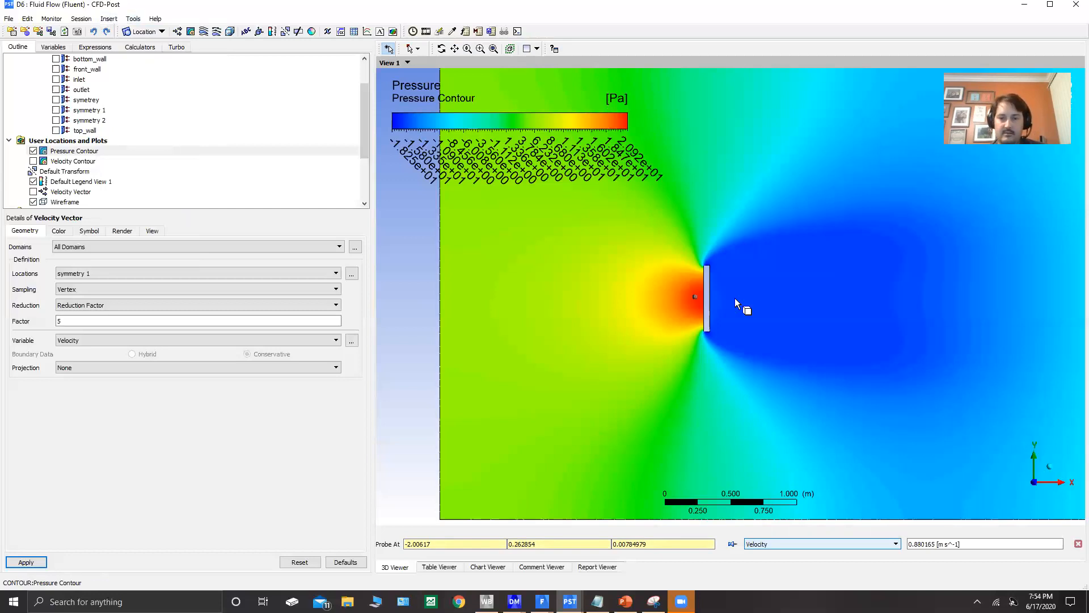
click(736, 298)
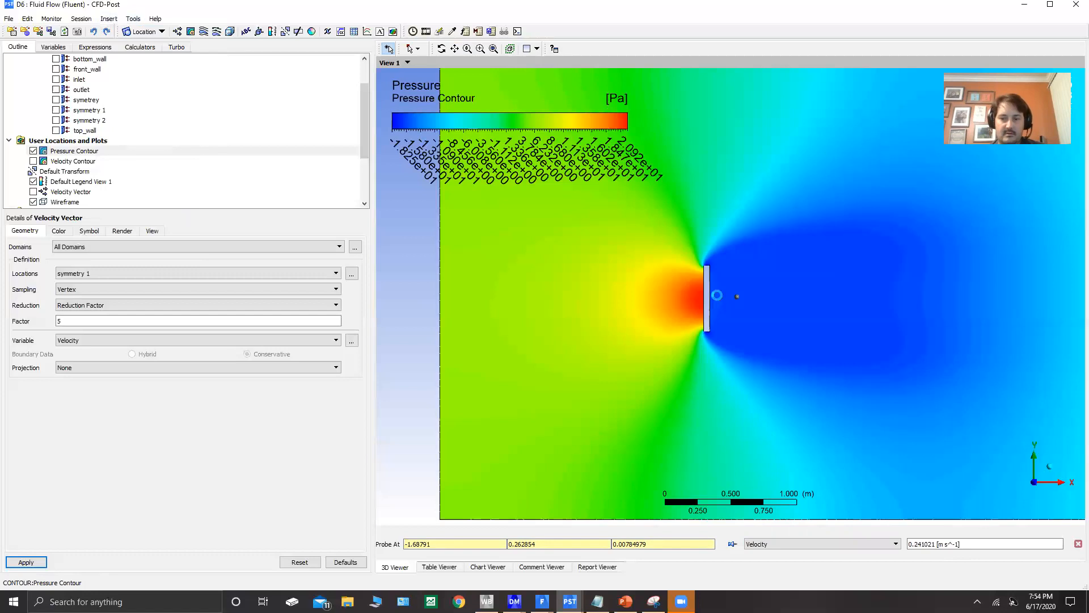
click(718, 295)
- Probe the velocity close to the plate's bottom edge and at a point just behind its back wall
scroll(721, 284, up, 2)
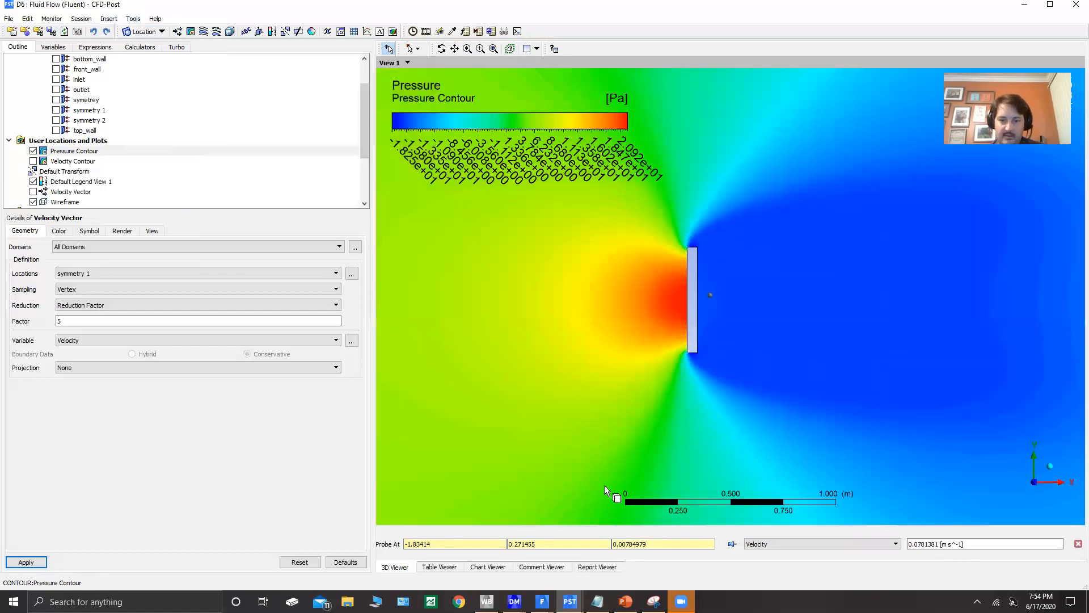
scroll(604, 485, up, 3)
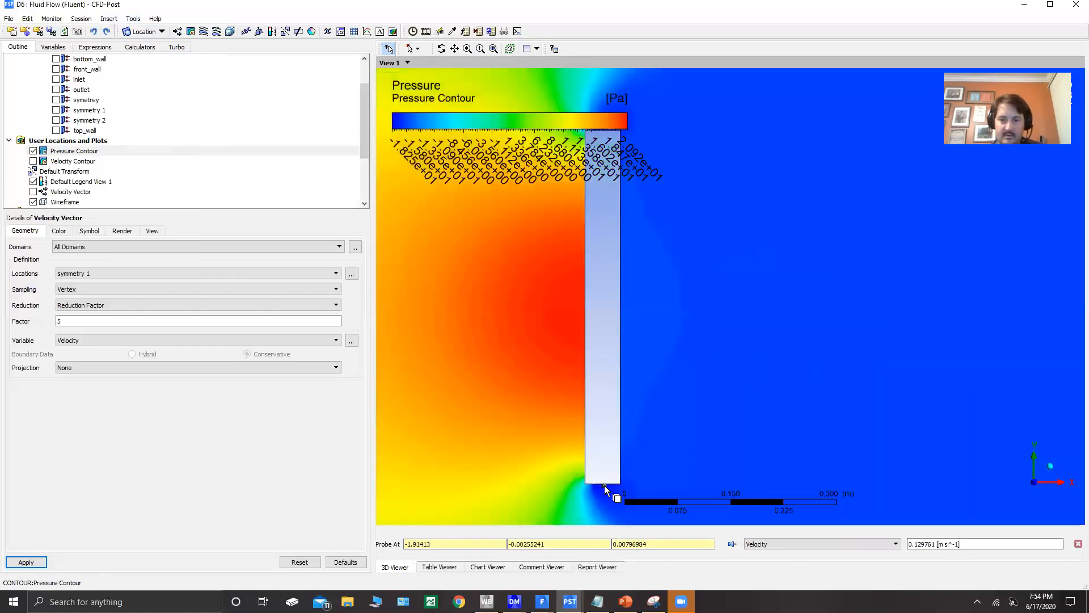
click(613, 491)
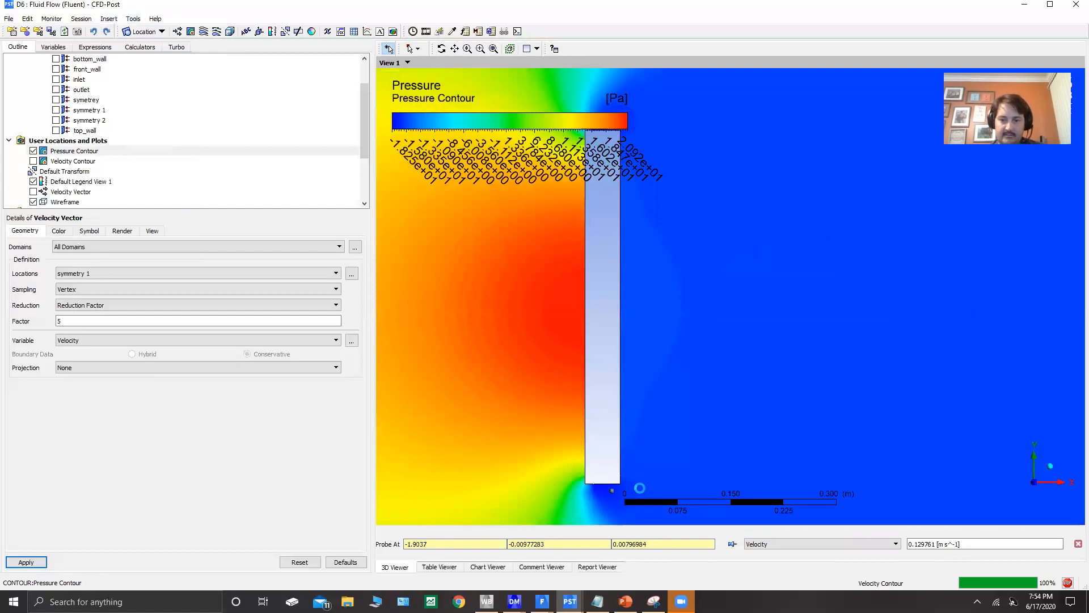
click(647, 330)
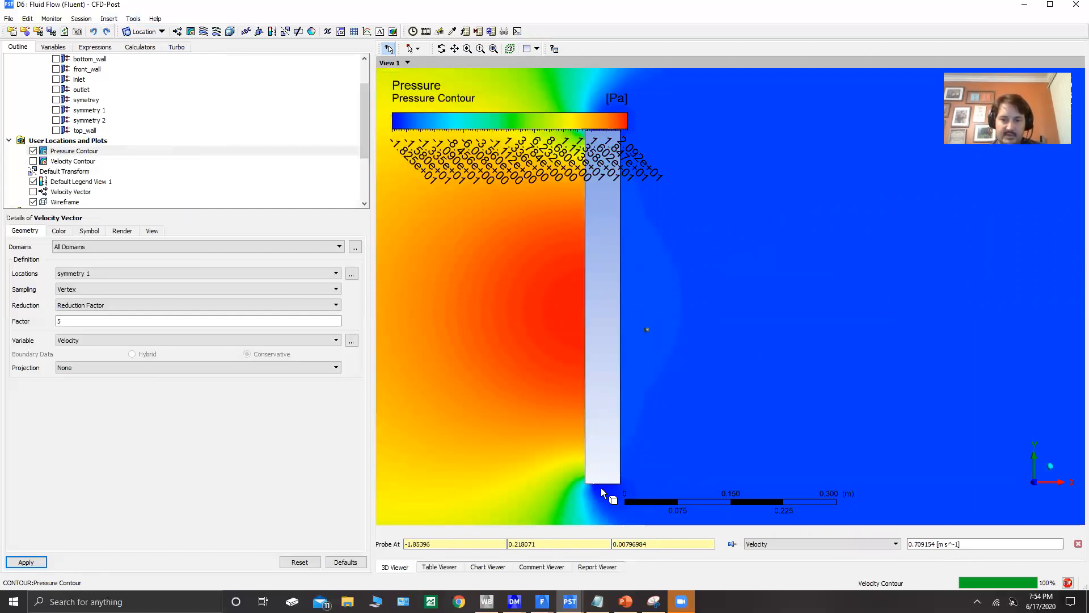
click(609, 490)
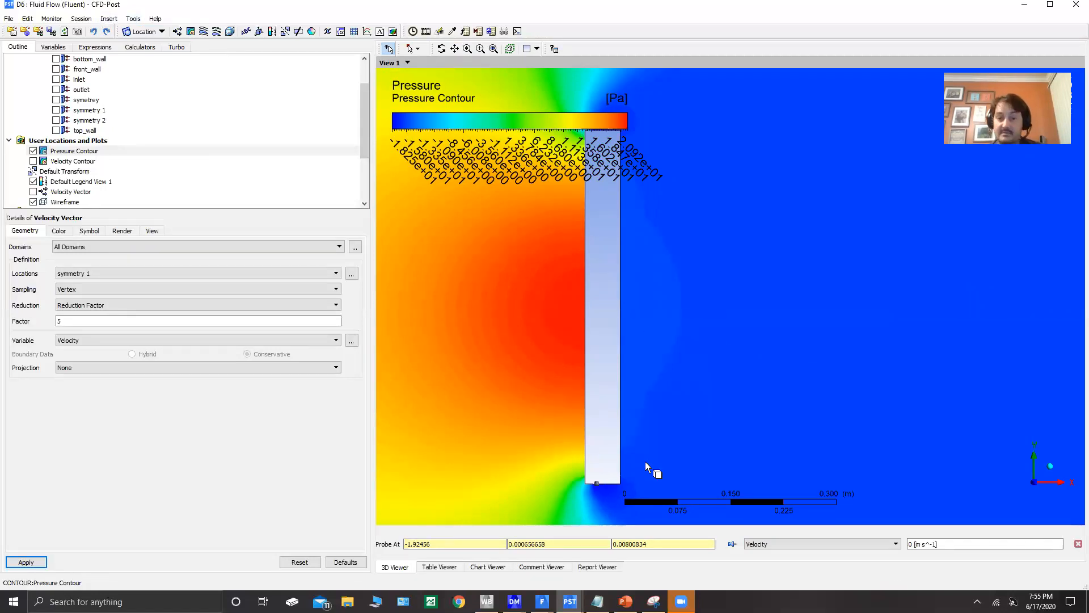
- Display the Velocity Contour instead of the Pressure Contour and show the plate's wake face-on along the flow domain
scroll(605, 372, down, 1)
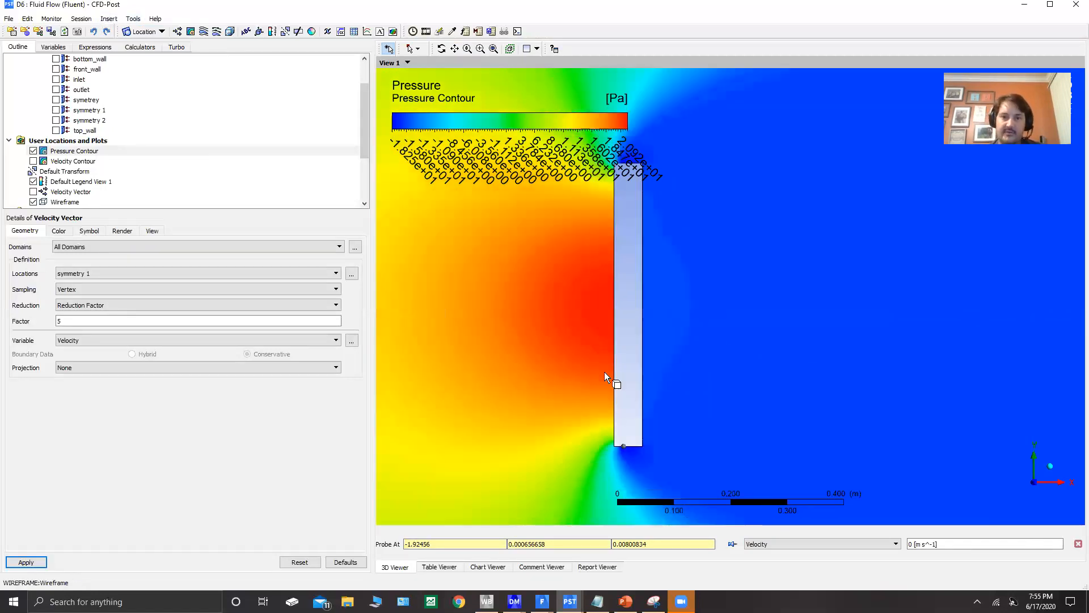
scroll(597, 365, down, 2)
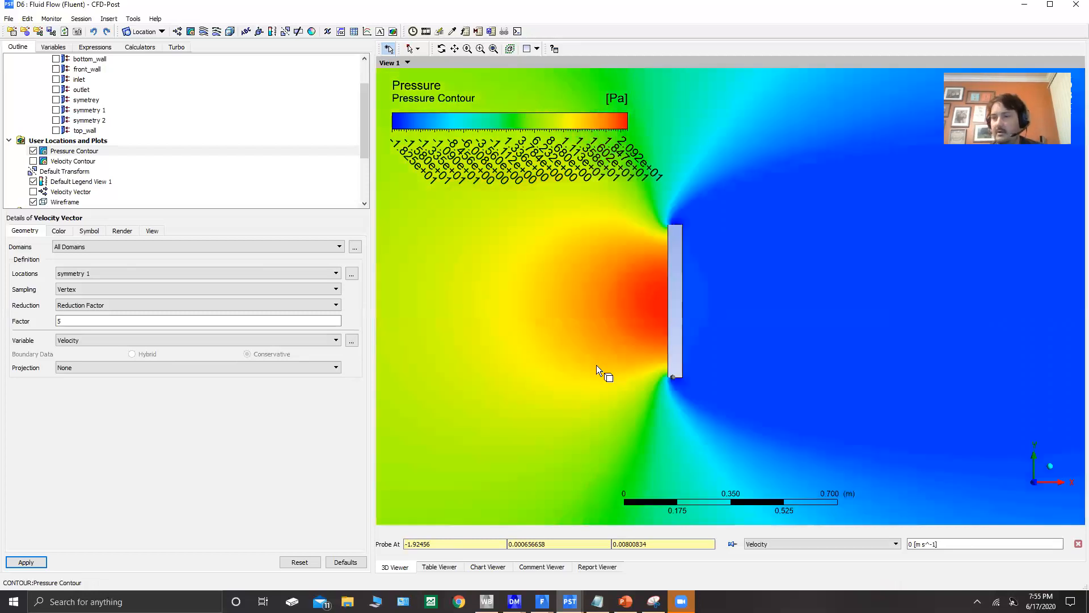
scroll(560, 297, down, 2)
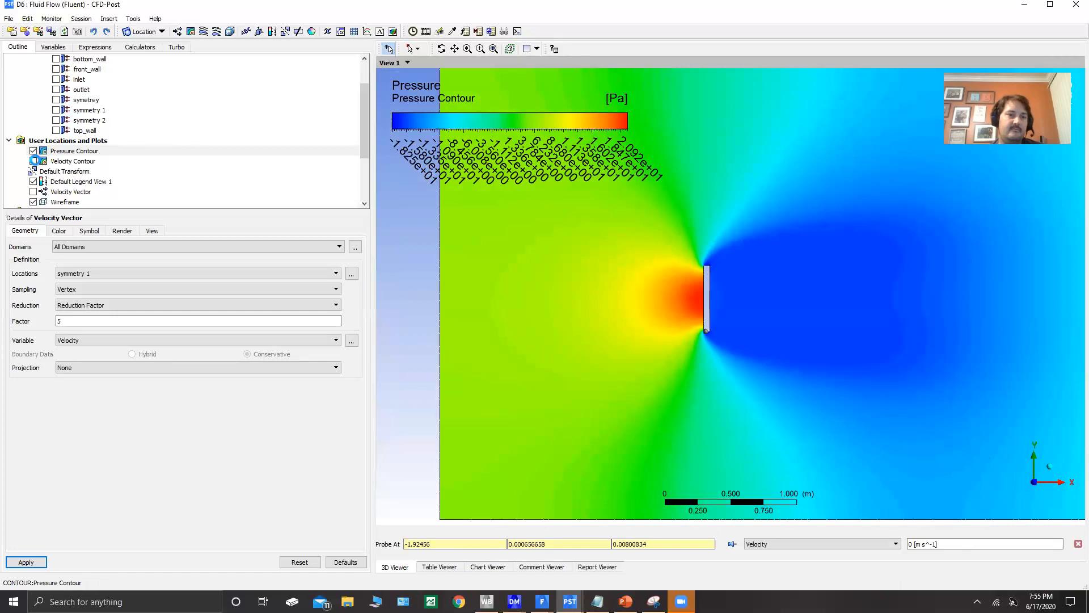
click(33, 161)
click(33, 161)
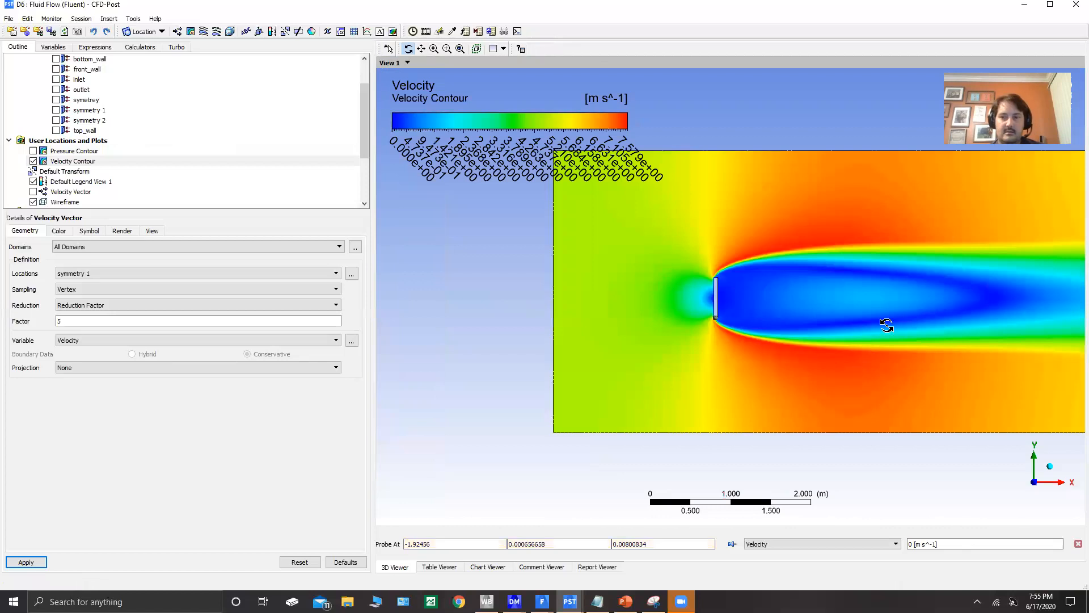
drag(887, 325, 871, 329)
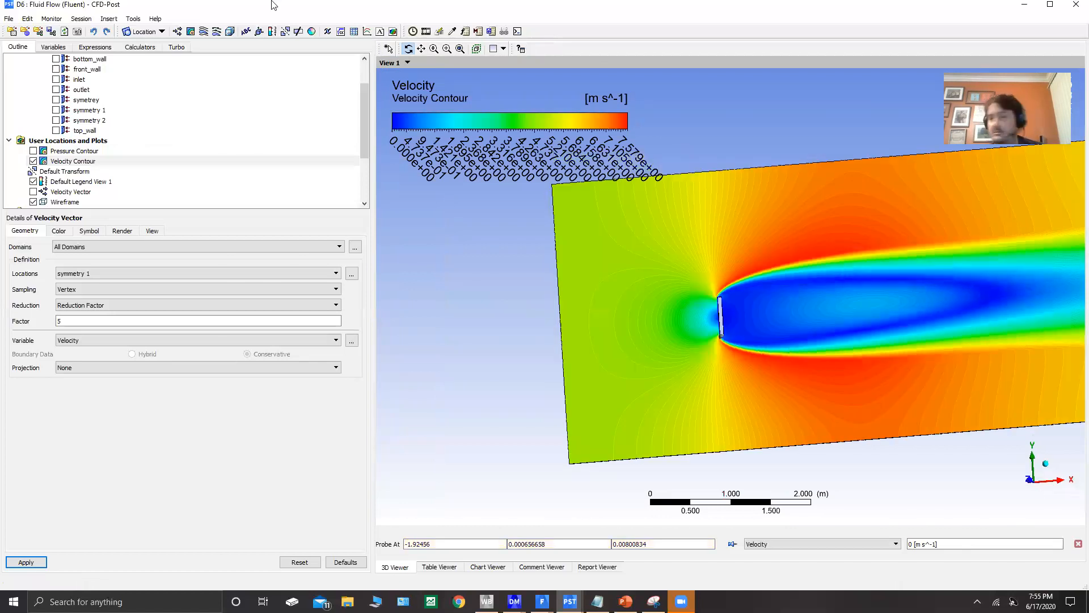
key(z)
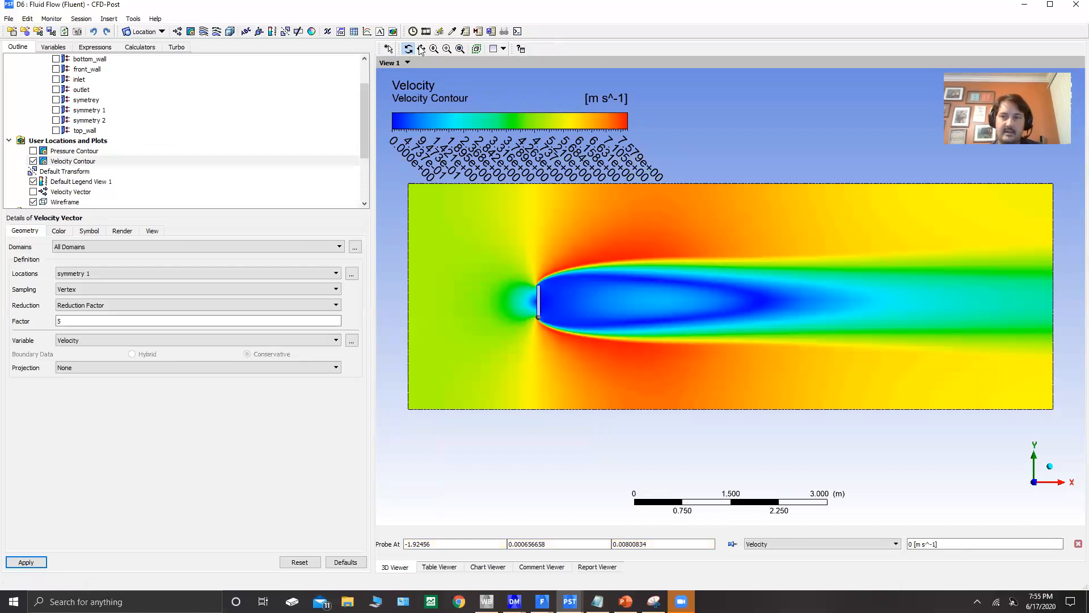
ctrl+middle_drag(816, 301, 779, 309)
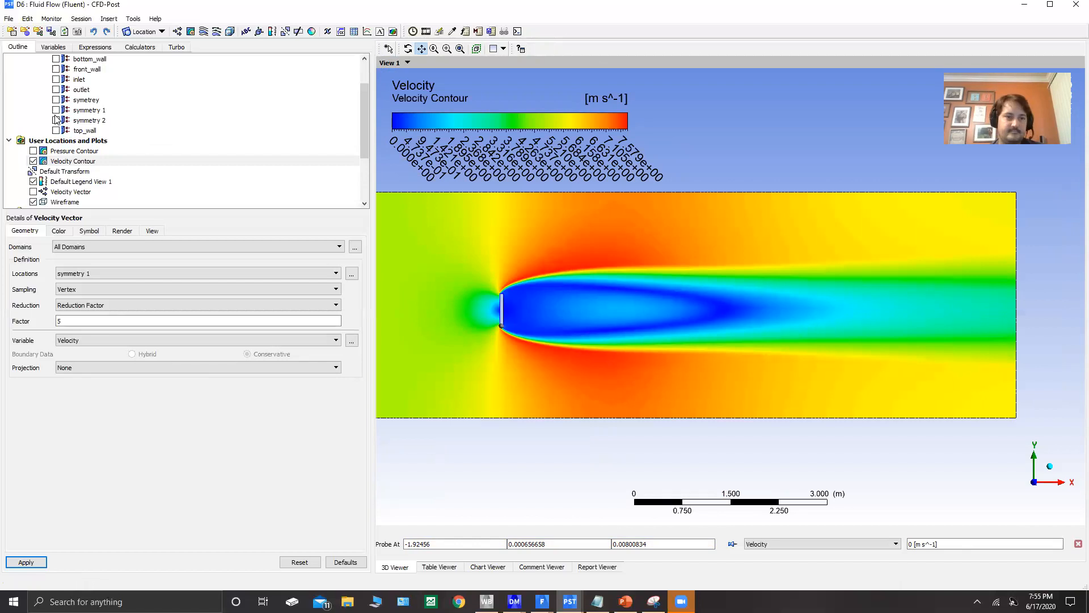
- Display the Velocity Vector plot with its legend instead of the Velocity Contour, and examine the recirculating flow behind the vertical plate
click(33, 181)
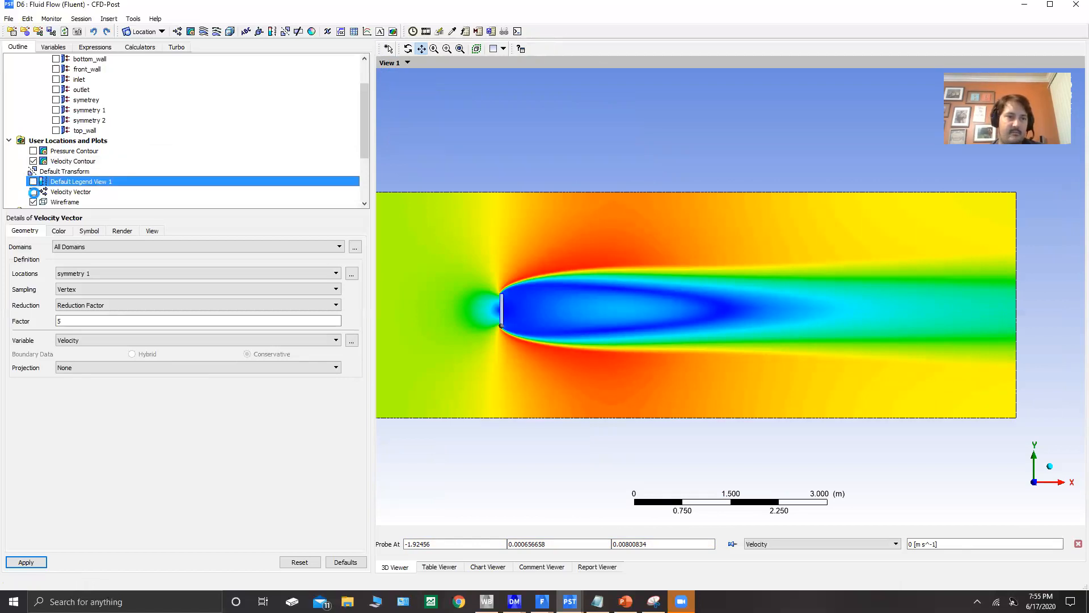
click(33, 192)
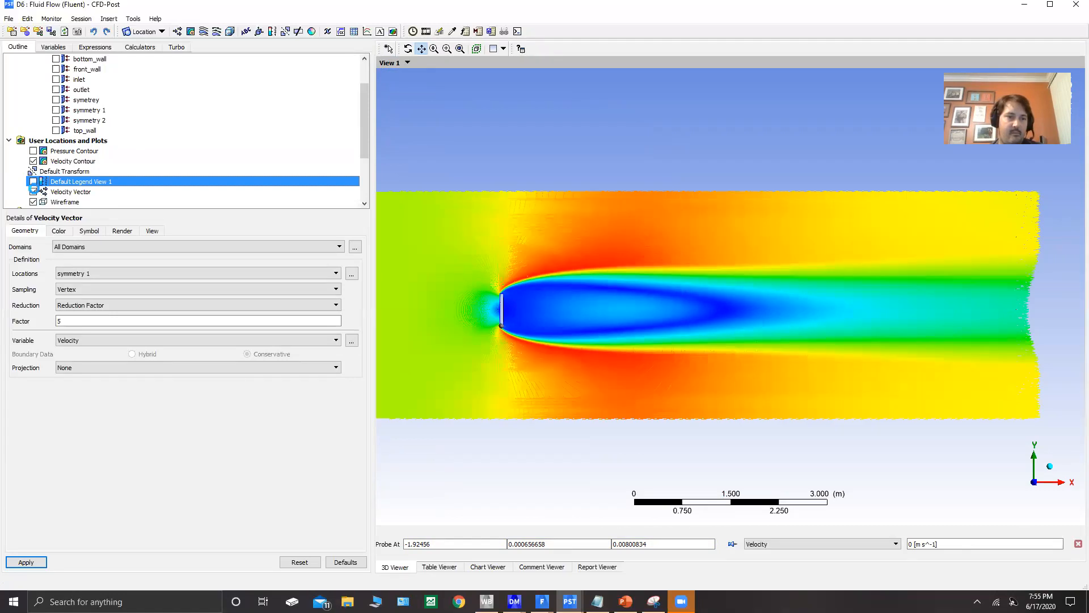
click(33, 161)
click(33, 182)
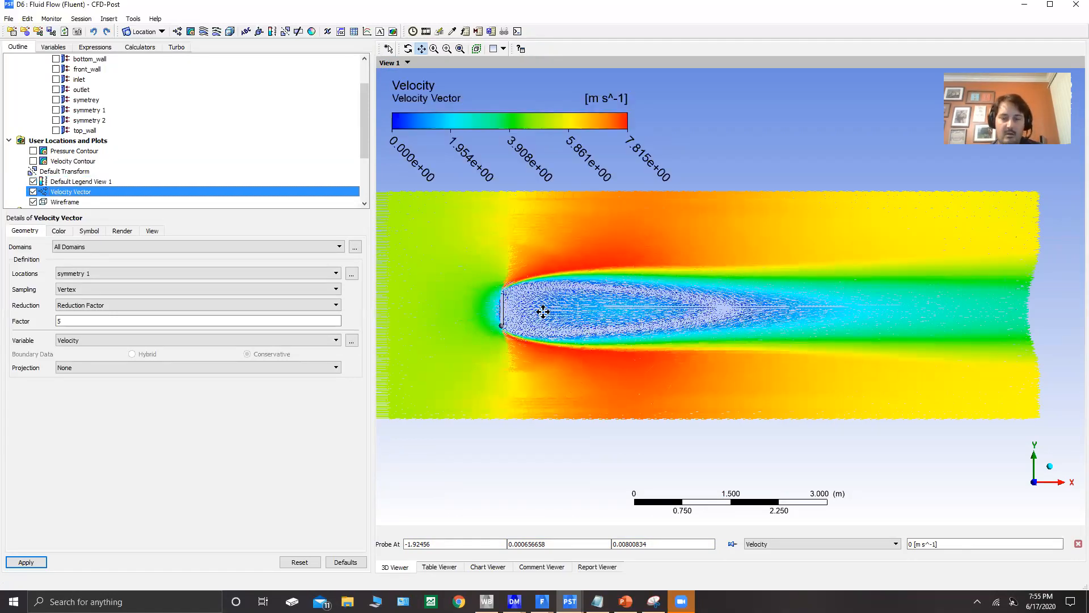
scroll(637, 354, up, 2)
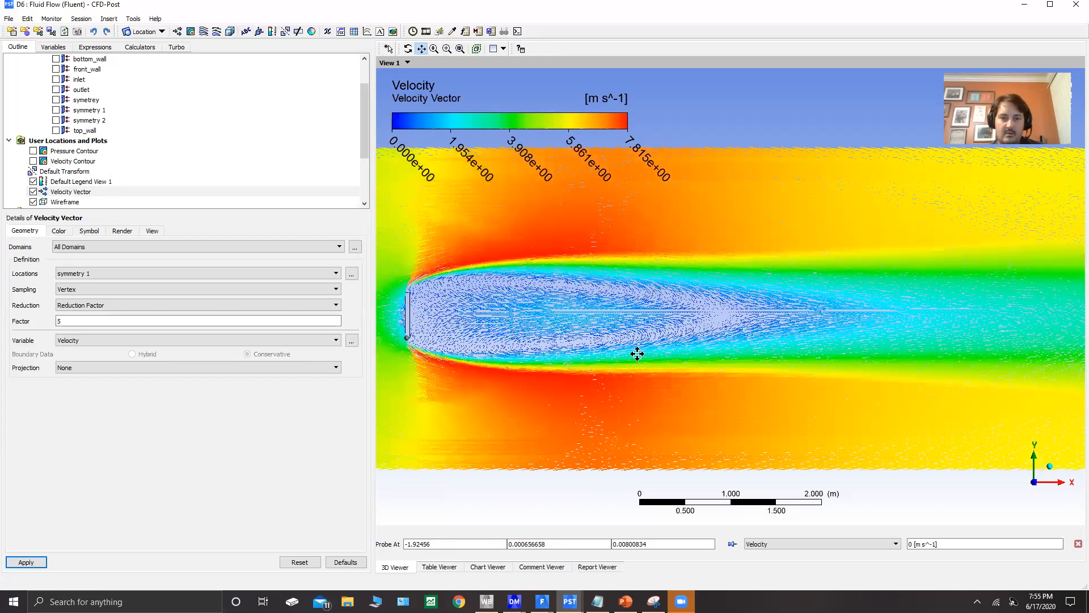
scroll(690, 356, up, 3)
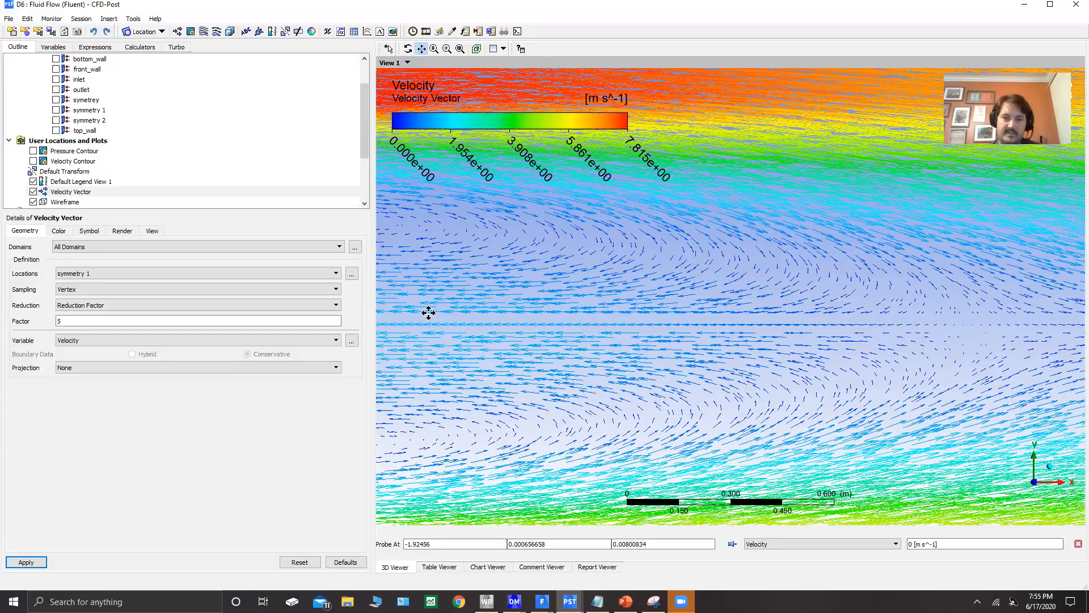
scroll(622, 329, down, 3)
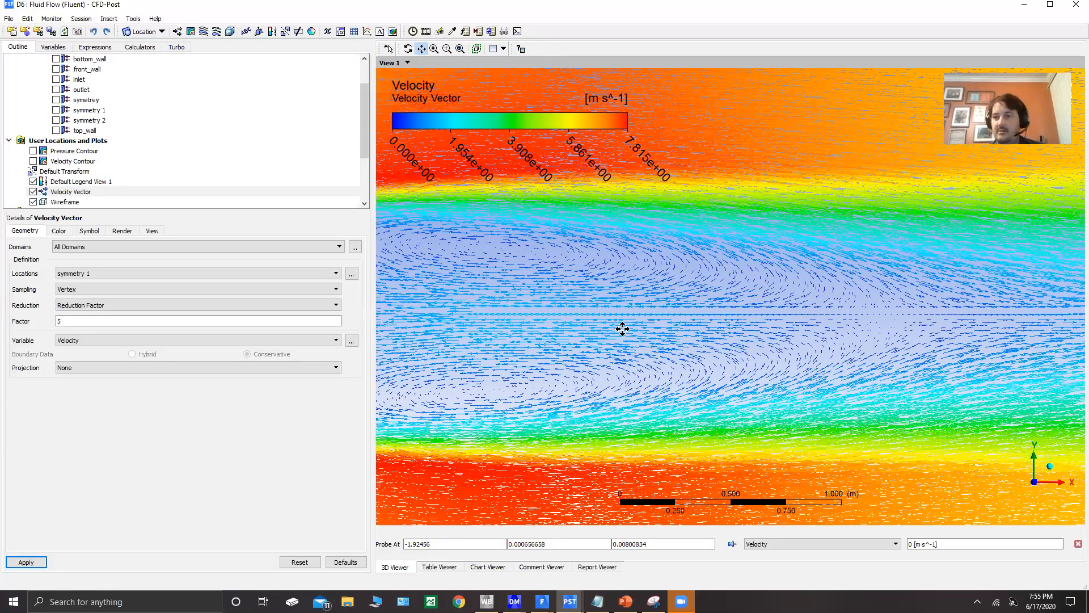
scroll(596, 253, down, 3)
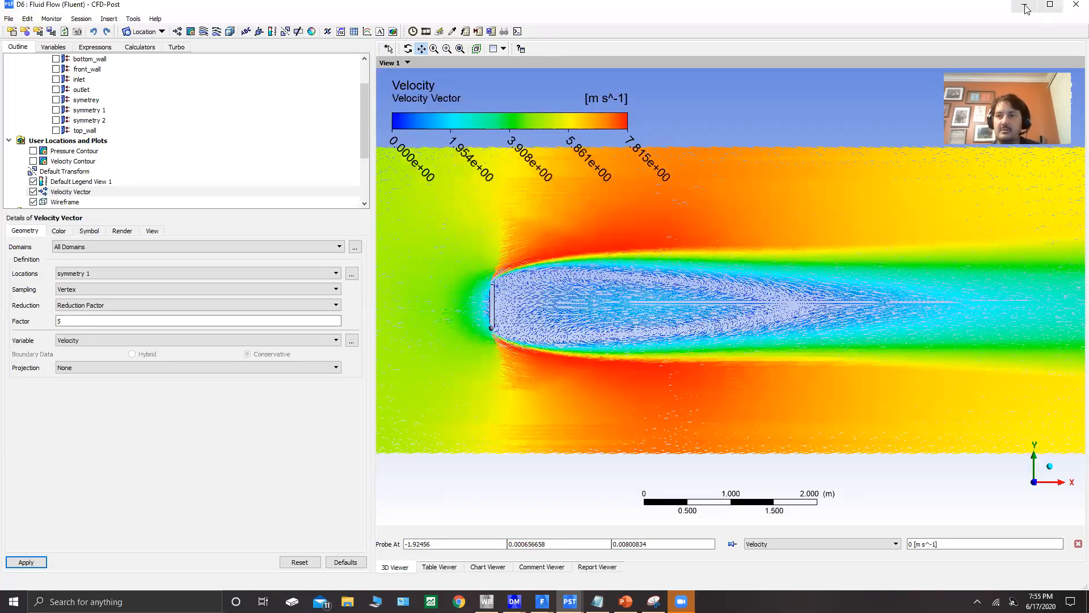
- Minimise system D's results, Fluent and DesignModeler windows and system C's results window to clear the way to the remaining windows
click(1024, 4)
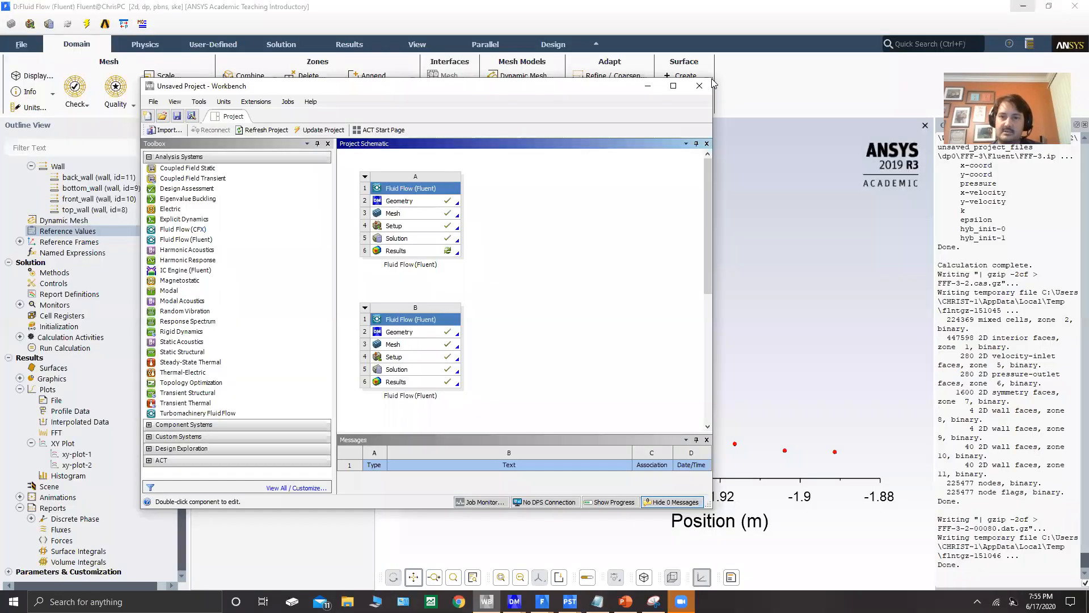
click(1021, 8)
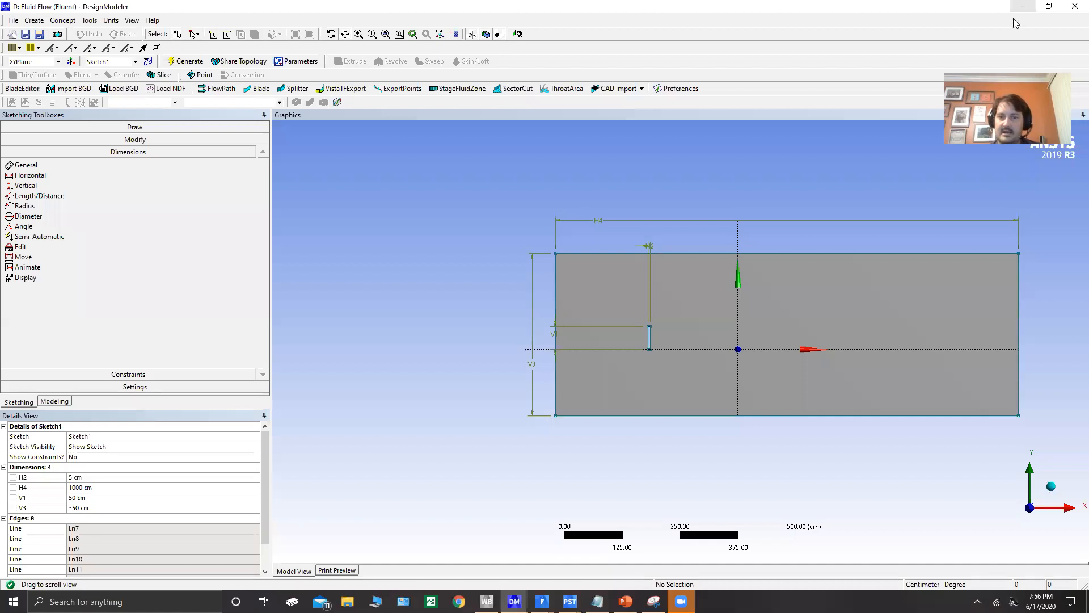
click(1025, 7)
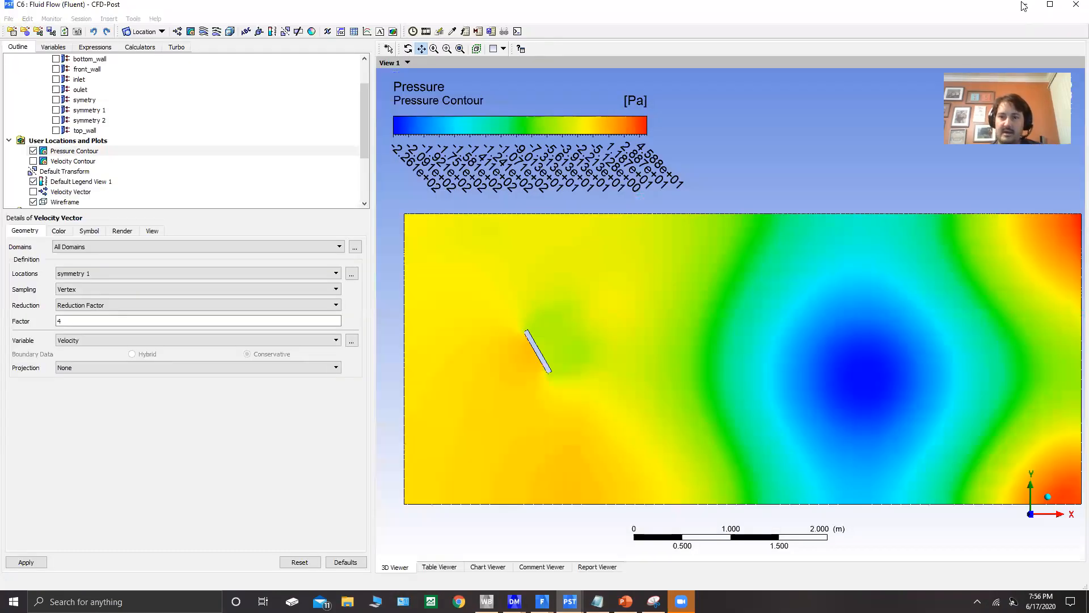
click(1025, 6)
click(1025, 6)
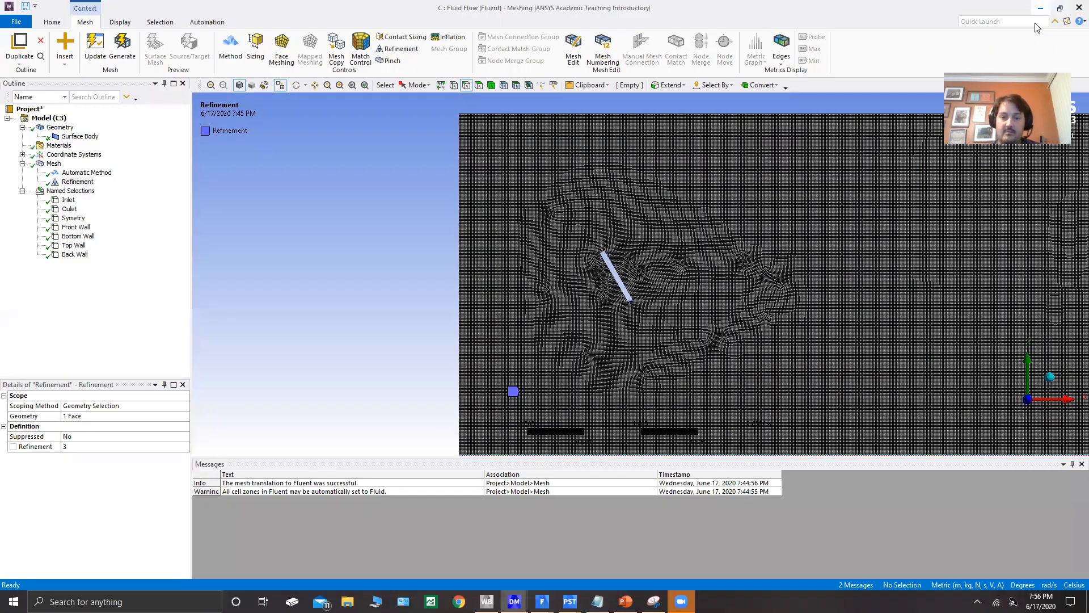